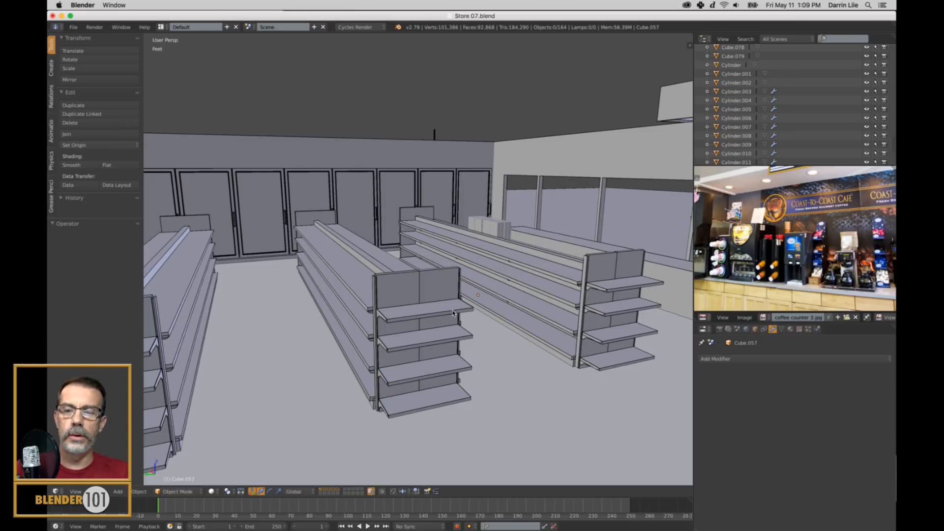
Examine the aisle shelving units in the store scene from several angles.
shift+middle_drag(496, 267, 548, 338)
scroll(510, 278, up, 2)
middle_drag(497, 290, 541, 296)
scroll(512, 304, up, 4)
scroll(541, 297, down, 4)
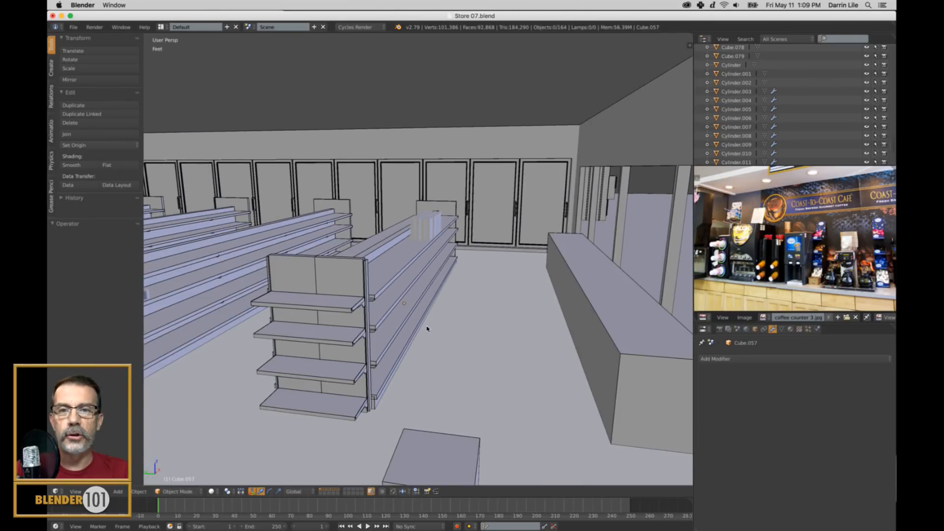
middle_drag(427, 328, 483, 311)
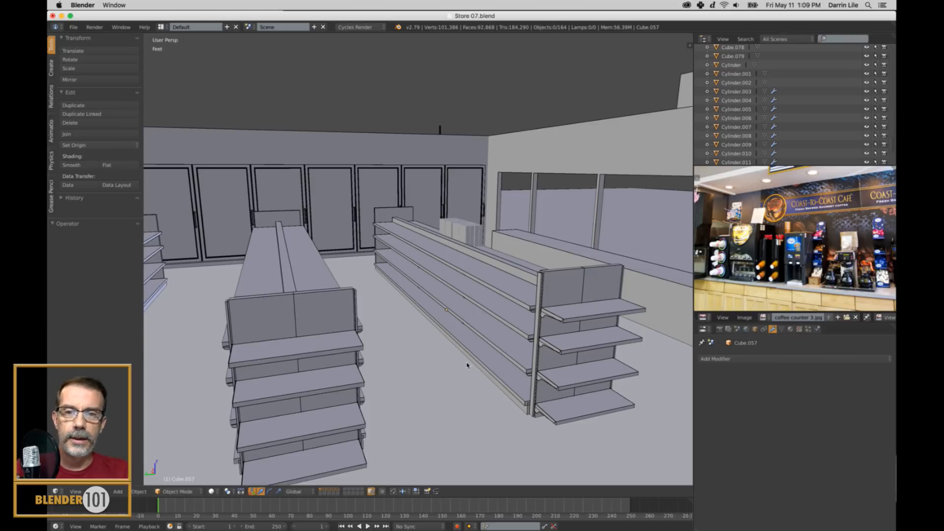
mouse_move(467, 365)
middle_down()
mouse_move(442, 362)
mouse_move(450, 363)
middle_up()
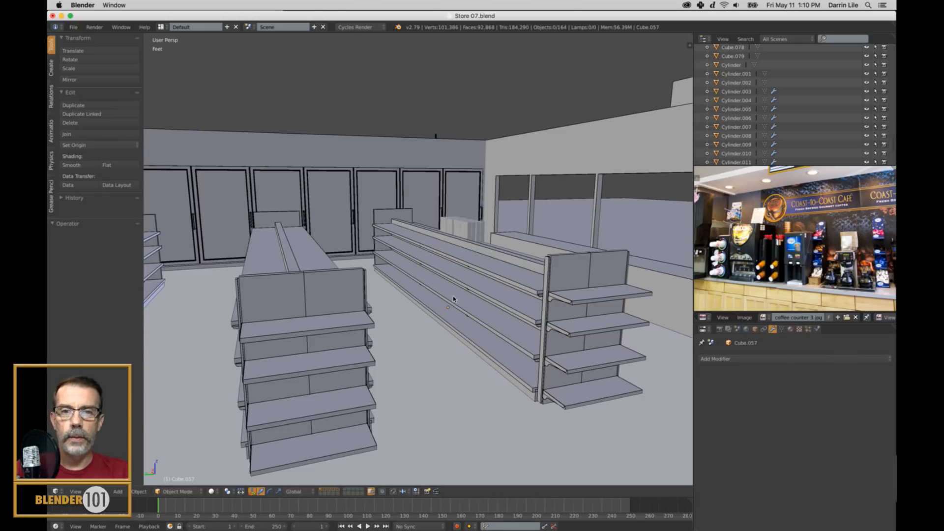
mouse_move(548, 322)
middle_down()
mouse_move(533, 326)
mouse_move(546, 322)
middle_up()
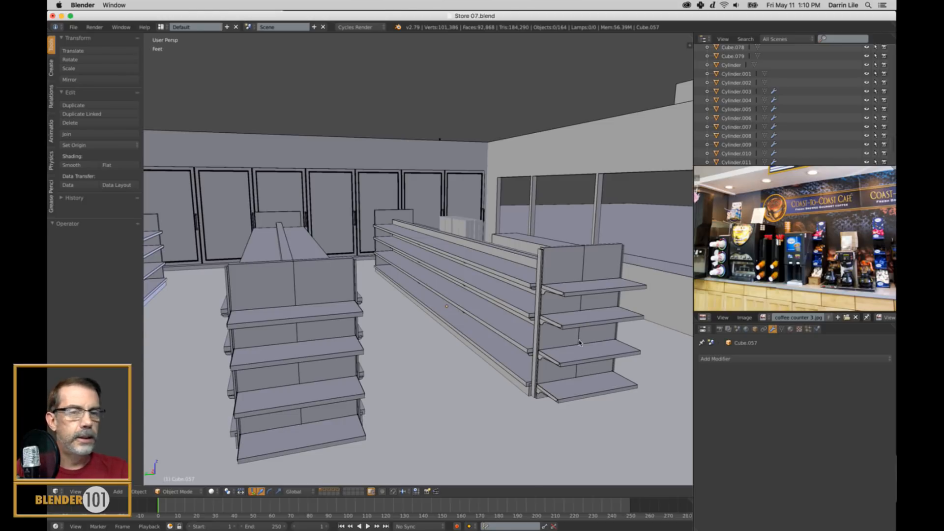
shift+middle_drag(530, 355, 524, 351)
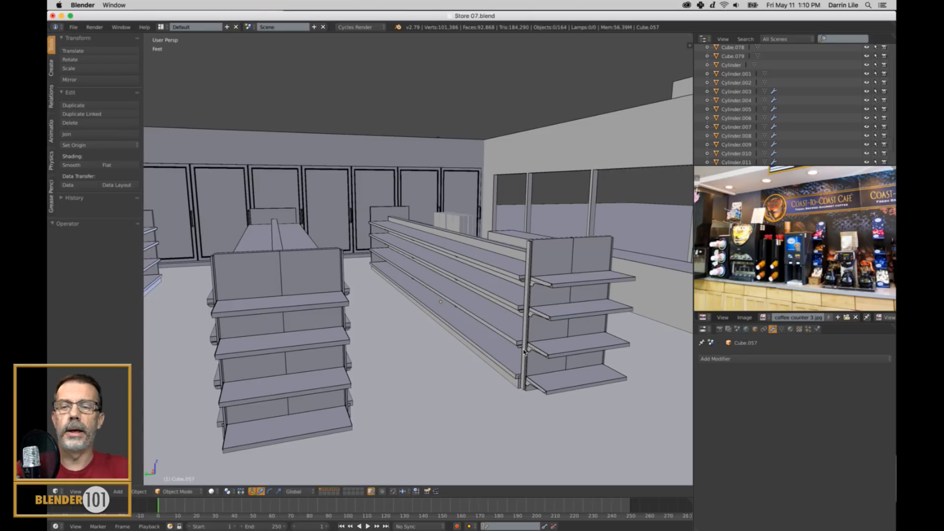
shift+middle_drag(609, 329, 590, 326)
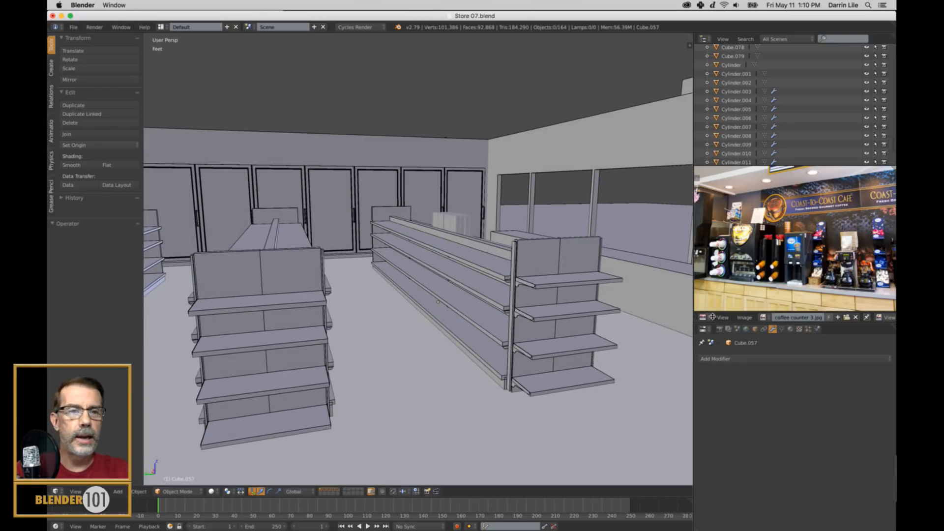
Load the beige store shelving photo from the Environment reference folder as the reference image, using thumbnail previews, and fit it in view.
click(848, 318)
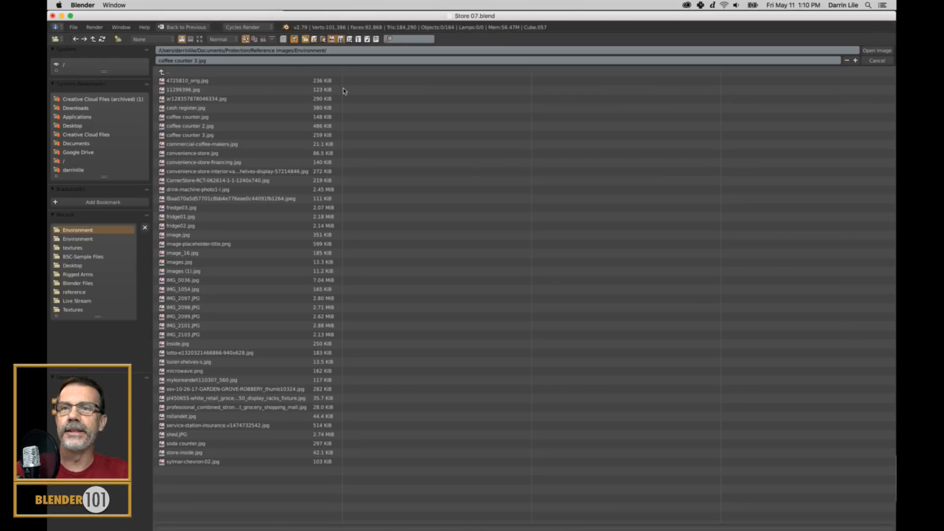
click(200, 39)
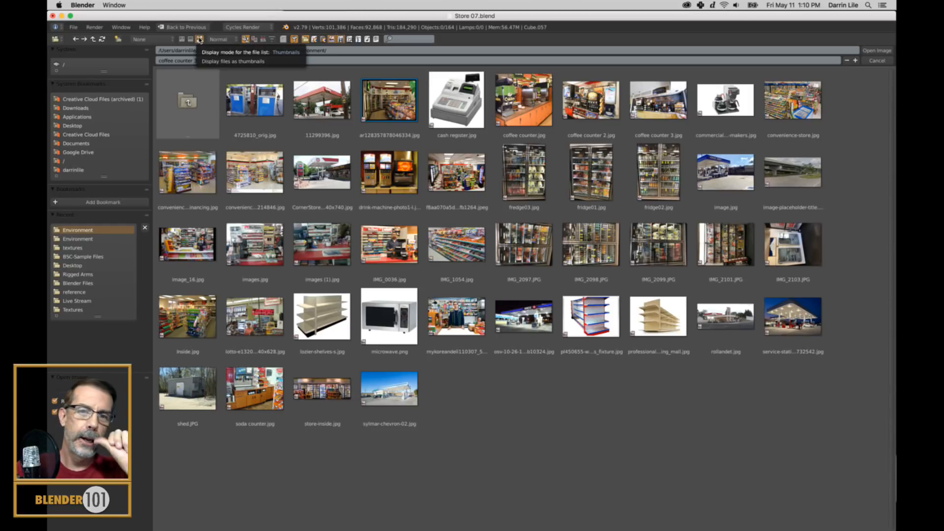
click(659, 318)
click(885, 51)
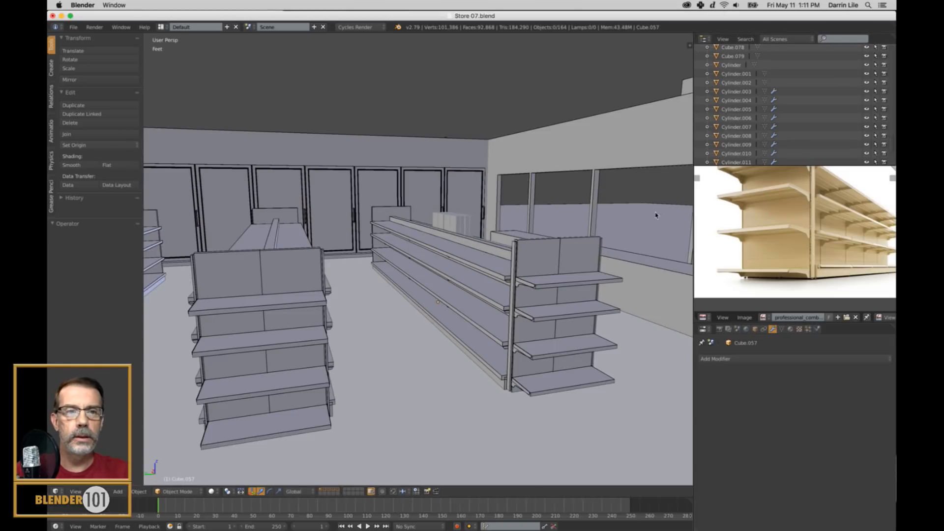
scroll(791, 240, down, 2)
scroll(792, 241, up, 2)
scroll(791, 241, up, 2)
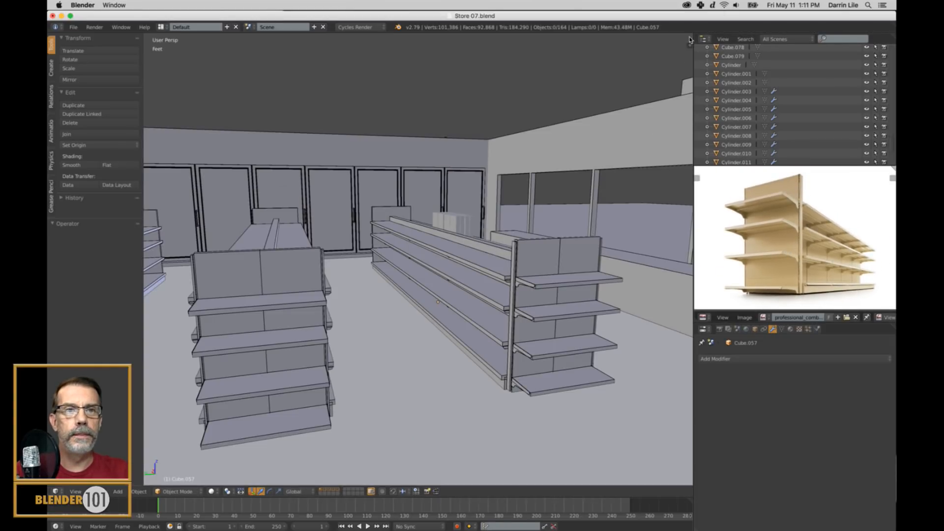
Split the 3D view into two side-by-side areas and start the Screencast Keys display.
drag(689, 45, 261, 131)
key(t)
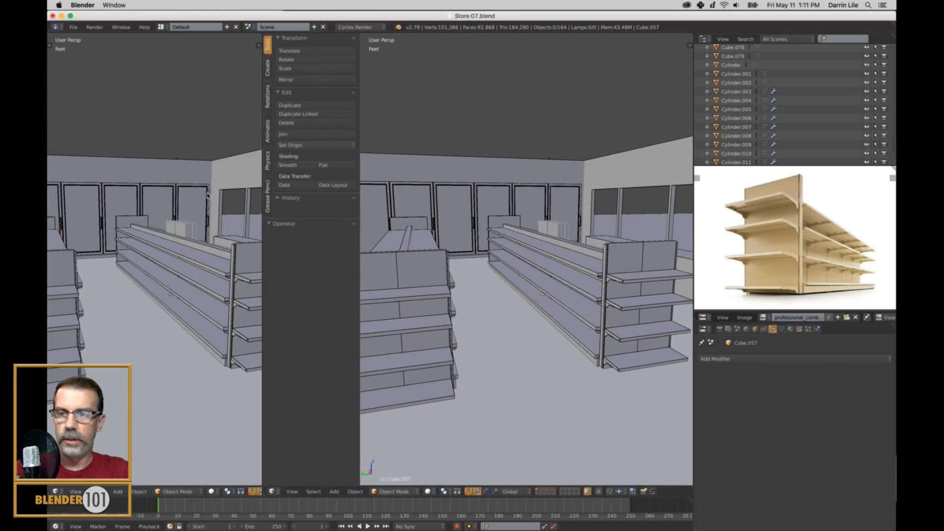
key(n)
scroll(655, 449, down, 10)
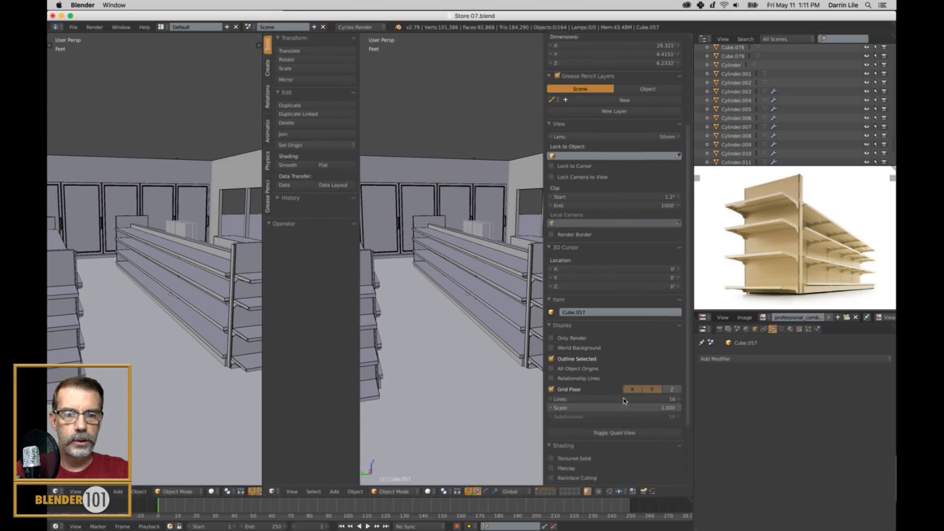
click(619, 477)
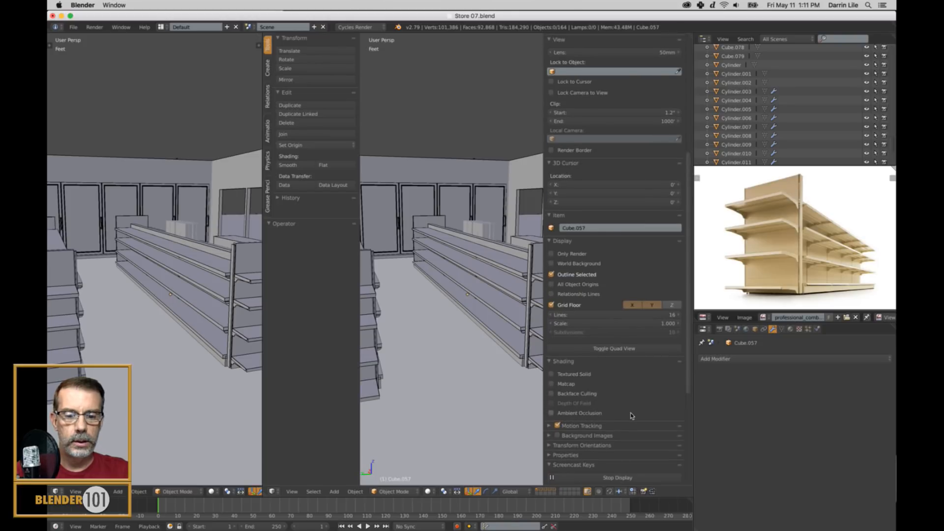
key(n)
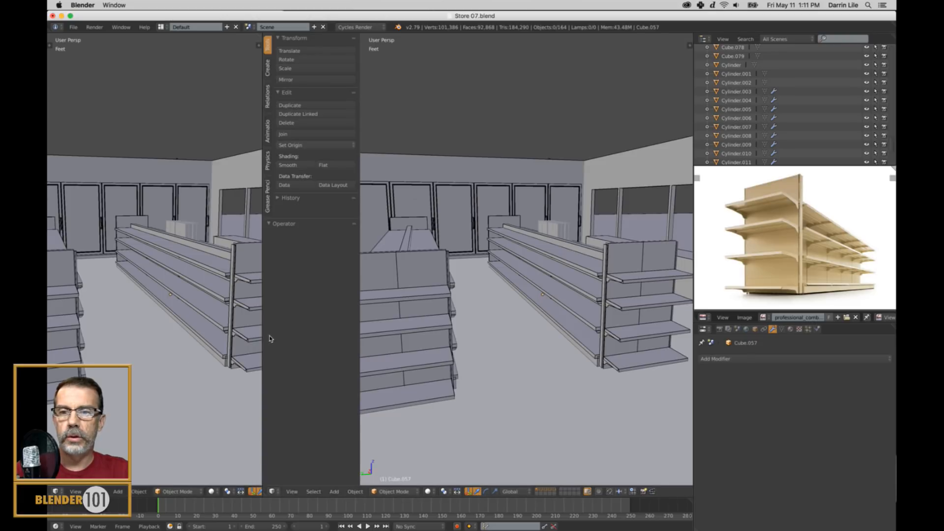
Widen the narrower 3D view slightly and turn it into a Node Editor with its properties sidebar hidden.
drag(263, 343, 268, 344)
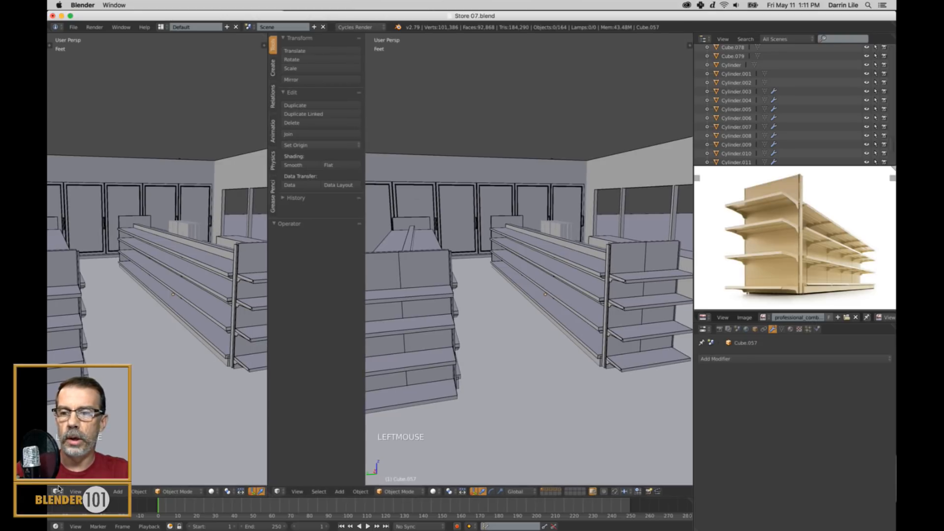
click(57, 490)
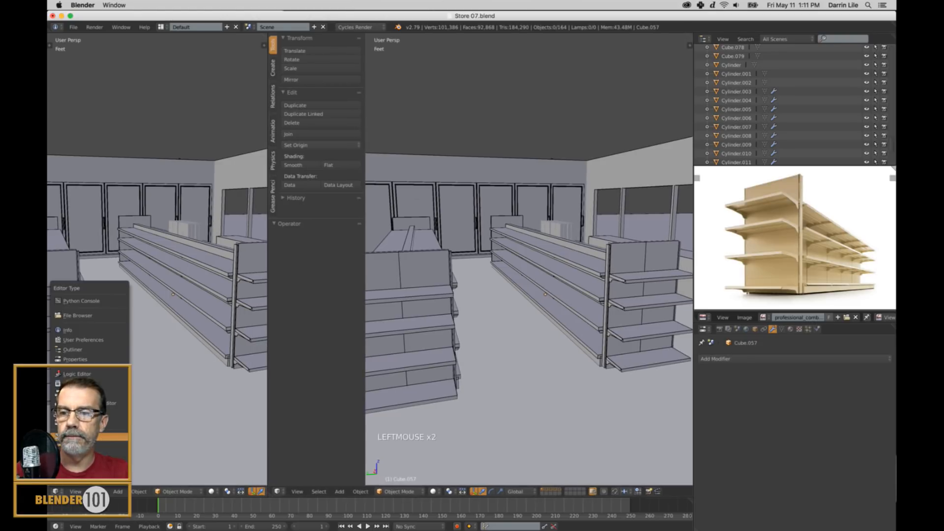
click(79, 393)
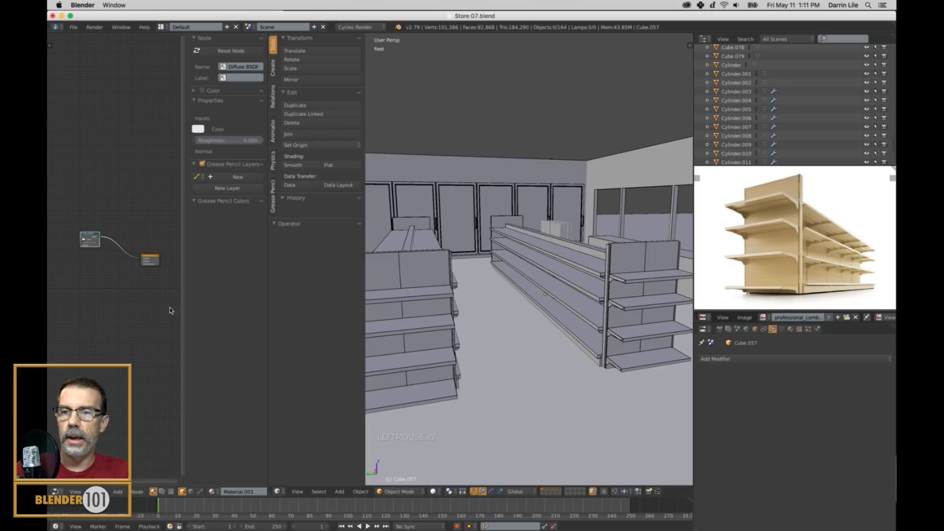
key(n)
scroll(196, 313, up, 9)
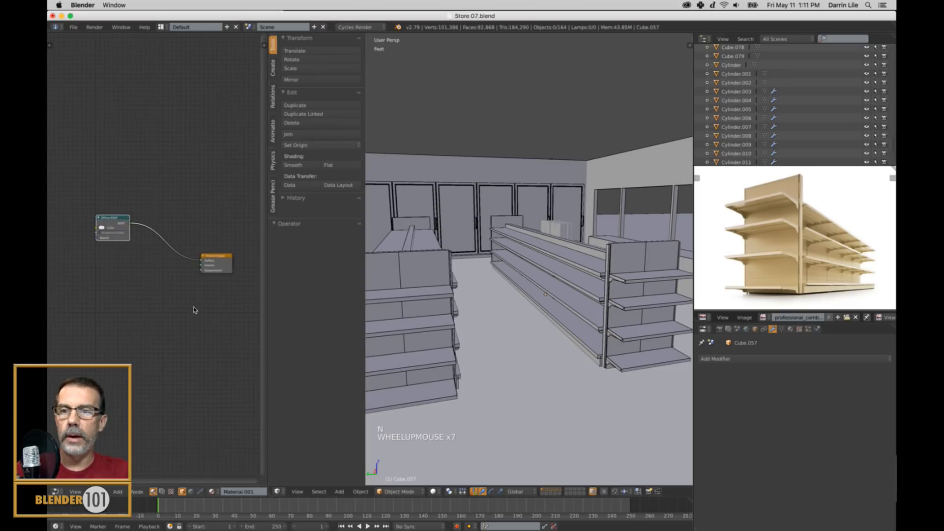
right_click(107, 213)
key(x)
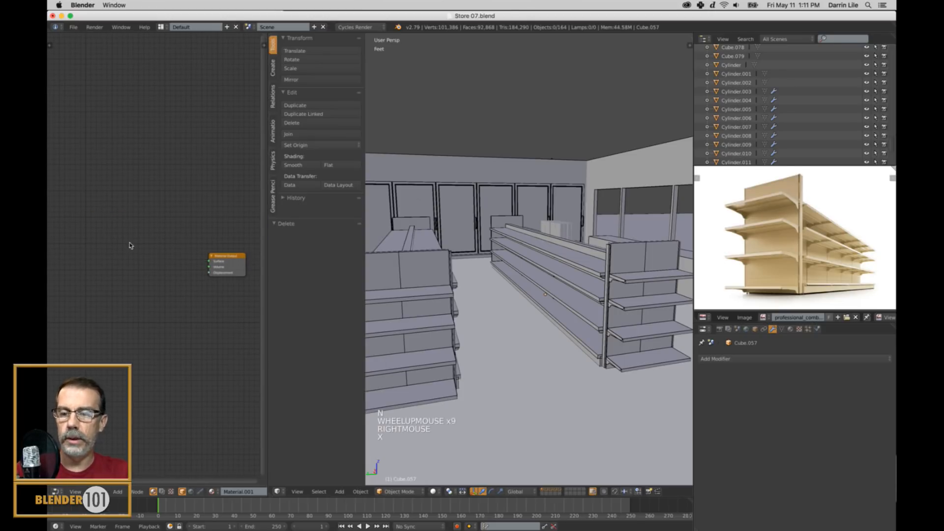
key(shift+a)
mouse_move(128, 270)
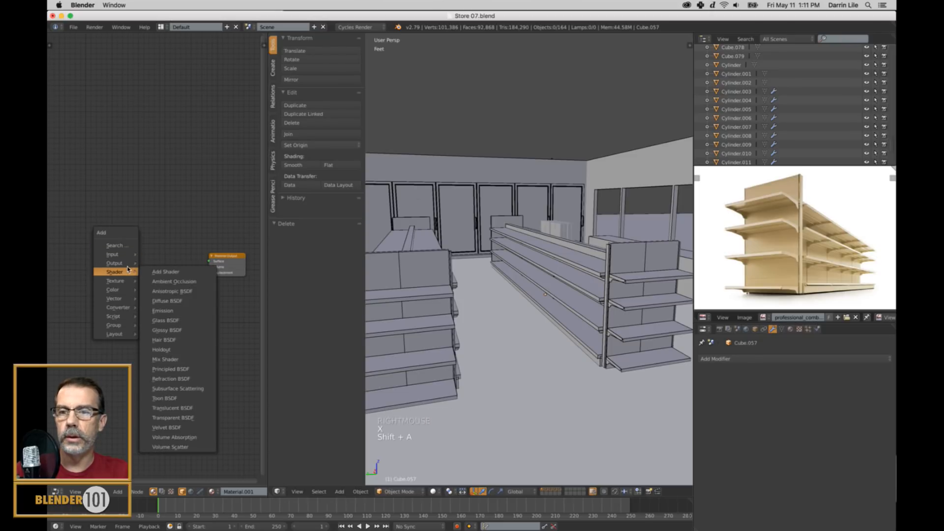
click(164, 358)
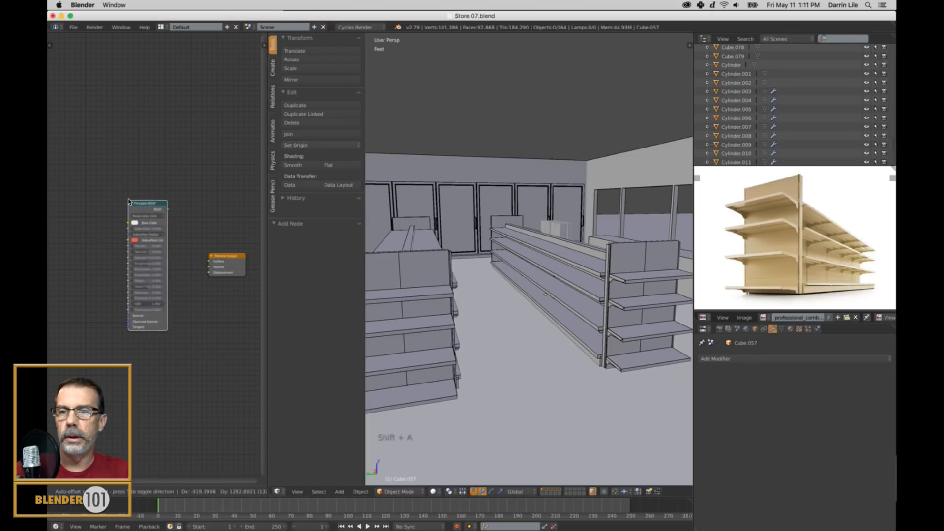
click(128, 204)
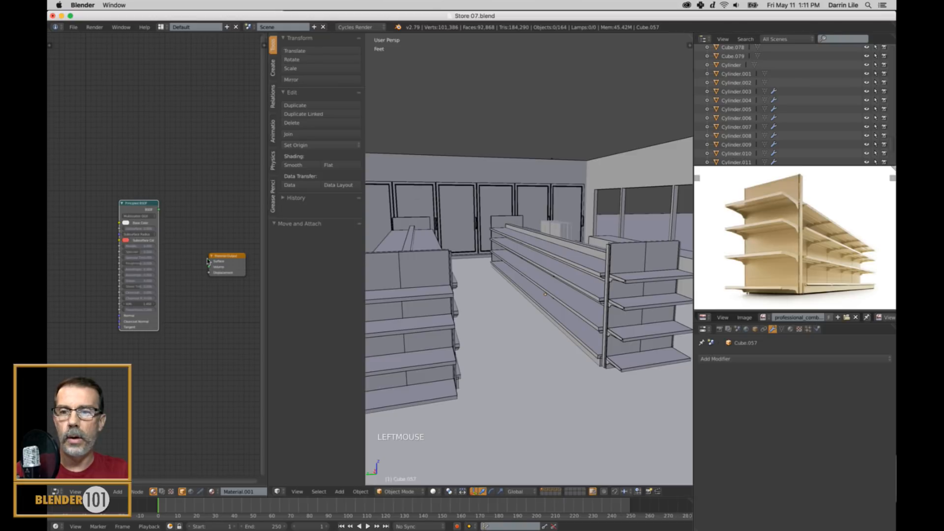
key(super+z)
key(super+z)
key(super+z)
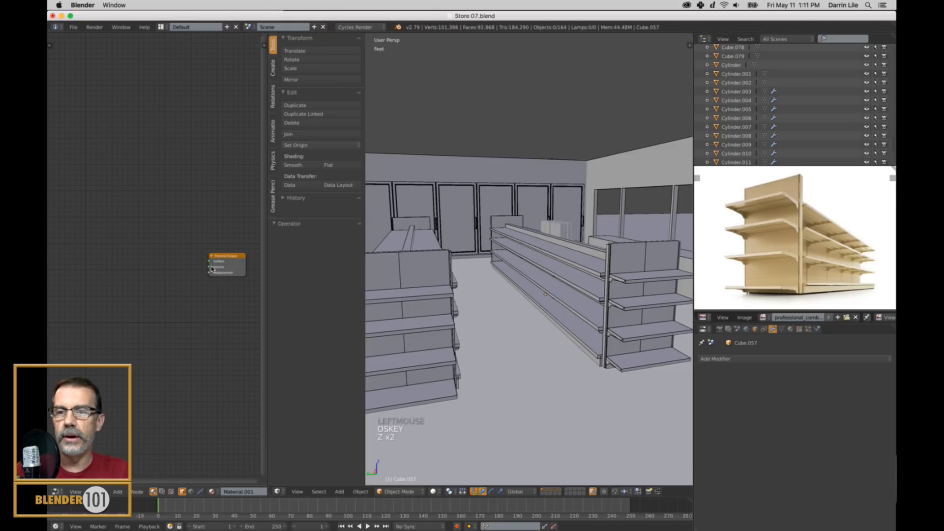
Select the aisle shelving unit nearest the windows and give it a new material named Shelves.
right_click(651, 264)
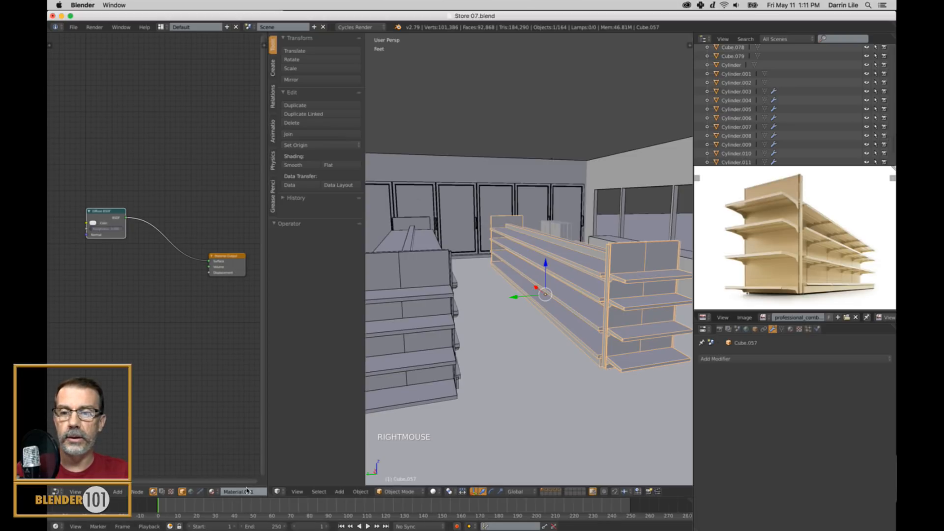
middle_drag(247, 490, 216, 491)
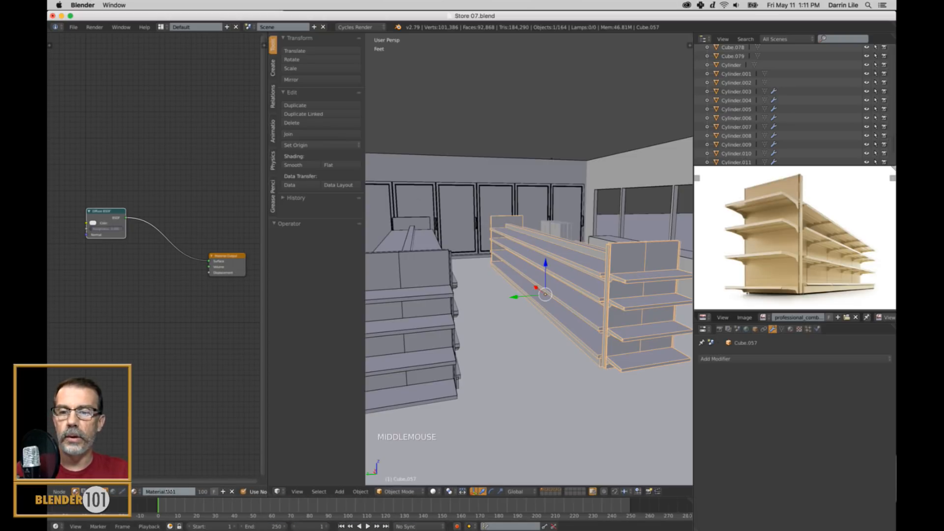
click(223, 491)
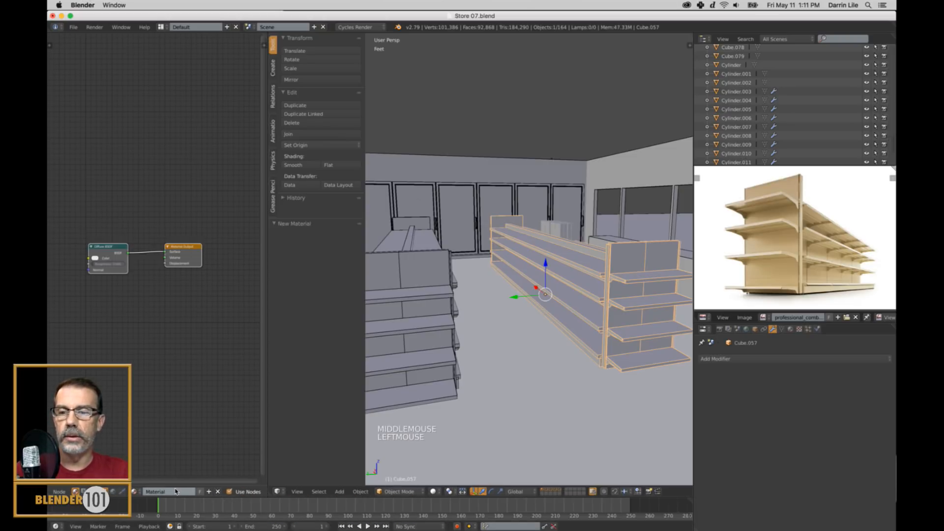
double_click(169, 492)
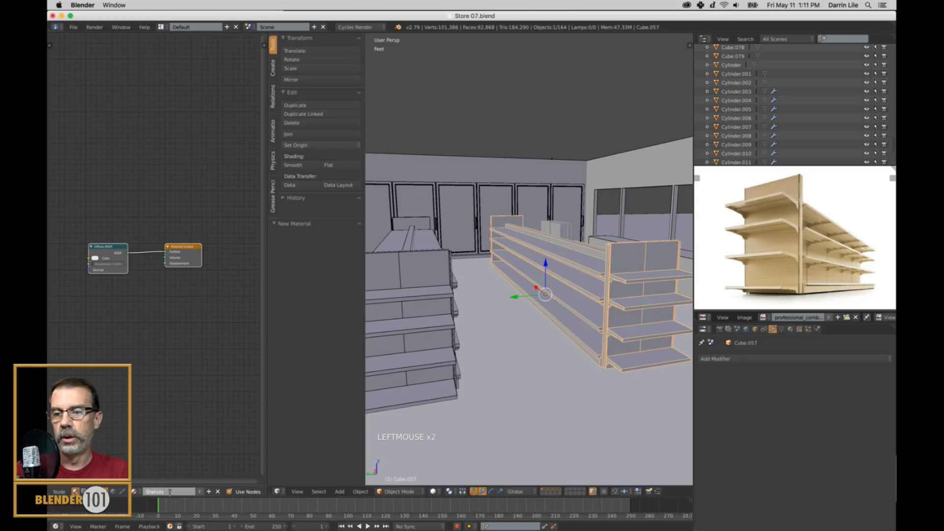
key(Return)
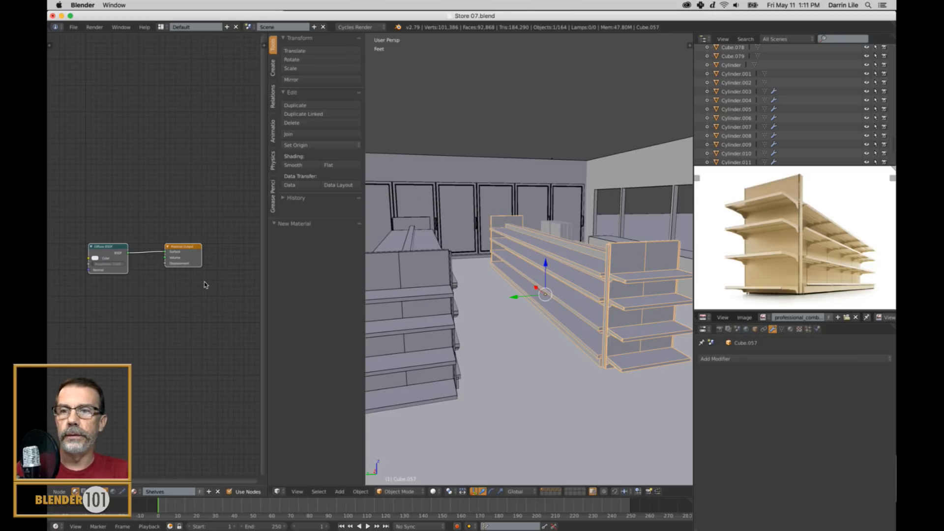
Replace the Shelves material's Diffuse BSDF node with a Principled BSDF linked to the Material Output's Surface input.
scroll(206, 284, up, 2)
right_click(115, 256)
key(x)
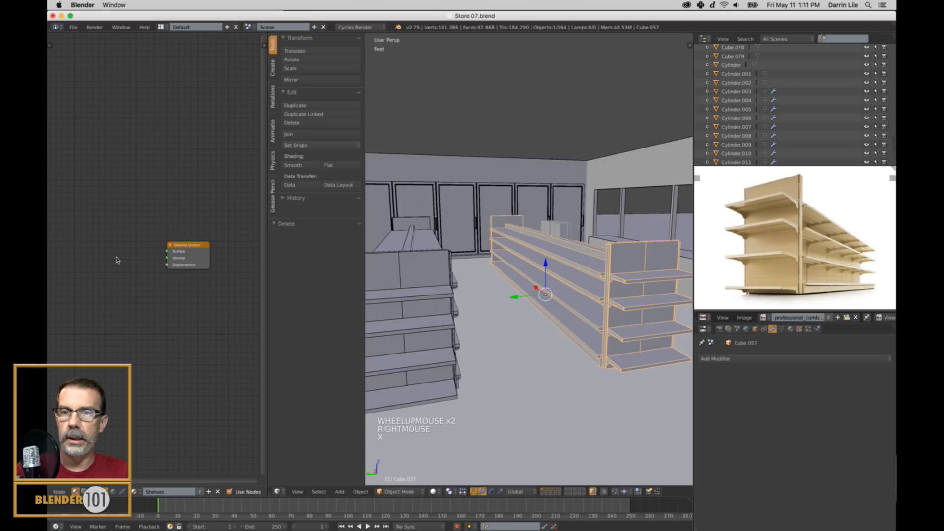
key(shift+a)
mouse_move(195, 354)
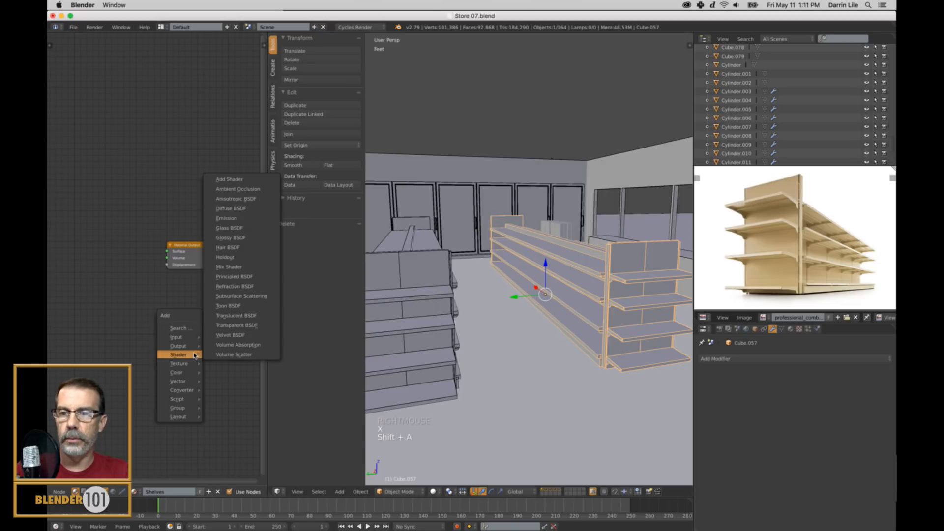
click(239, 277)
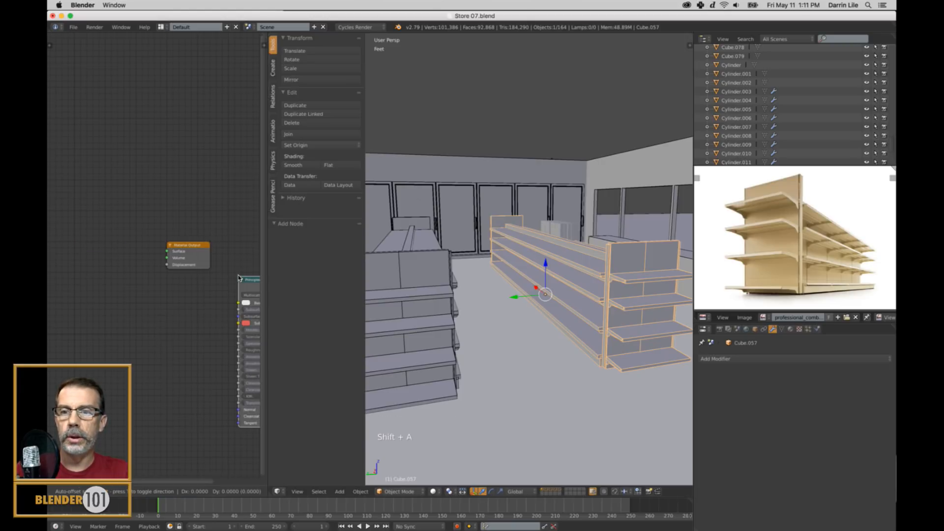
click(148, 200)
drag(148, 199, 167, 251)
Examine the Principled BSDF node's settings up close.
scroll(162, 268, up, 6)
middle_click(157, 284)
middle_drag(156, 284, 195, 287)
scroll(204, 307, up, 5)
middle_click(204, 311)
scroll(200, 304, up, 3)
scroll(197, 303, down, 1)
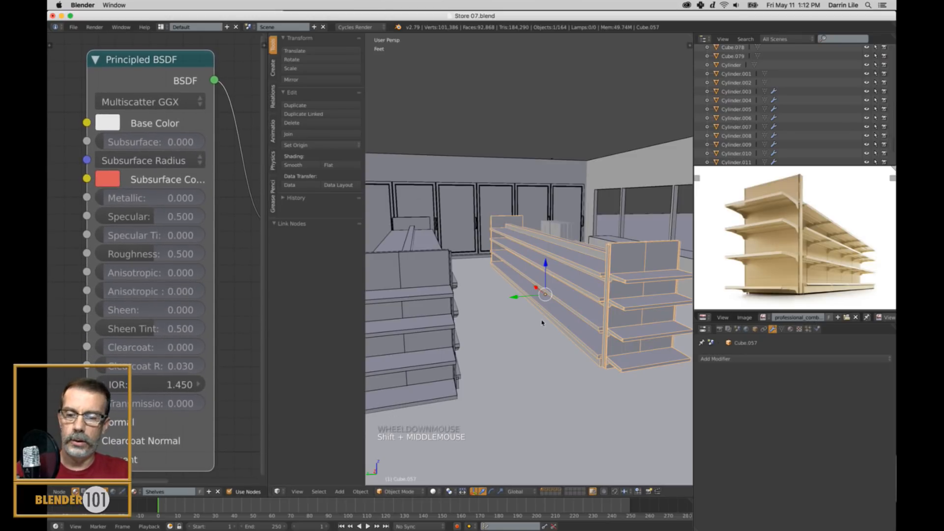
Frame the selected shelving unit from its near end and switch the 3D view to Rendered shading.
mouse_move(542, 319)
shift+middle_down()
mouse_move(485, 322)
mouse_move(482, 304)
mouse_move(510, 317)
mouse_move(554, 299)
mouse_move(498, 308)
mouse_move(583, 290)
mouse_move(528, 294)
mouse_move(548, 305)
shift+middle_up()
scroll(510, 317, up, 2)
shift+middle_drag(548, 305, 585, 306)
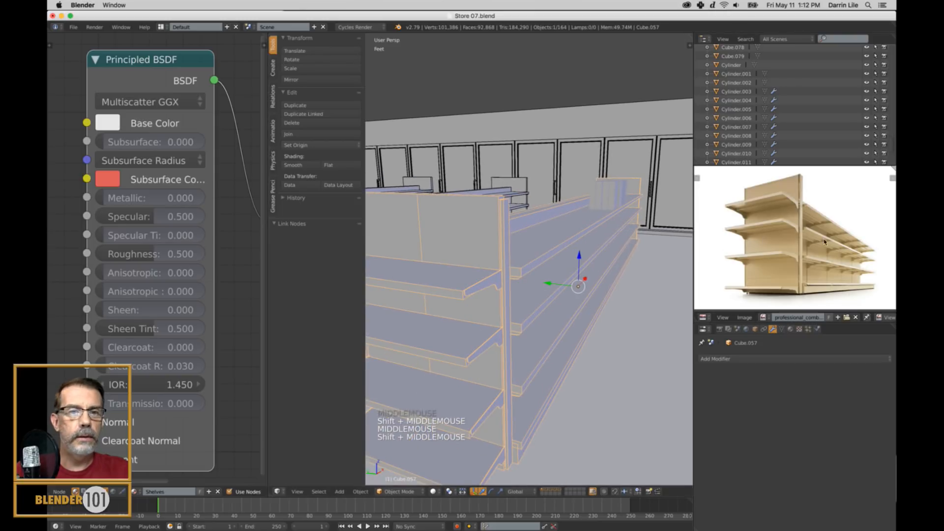
scroll(624, 327, down, 1)
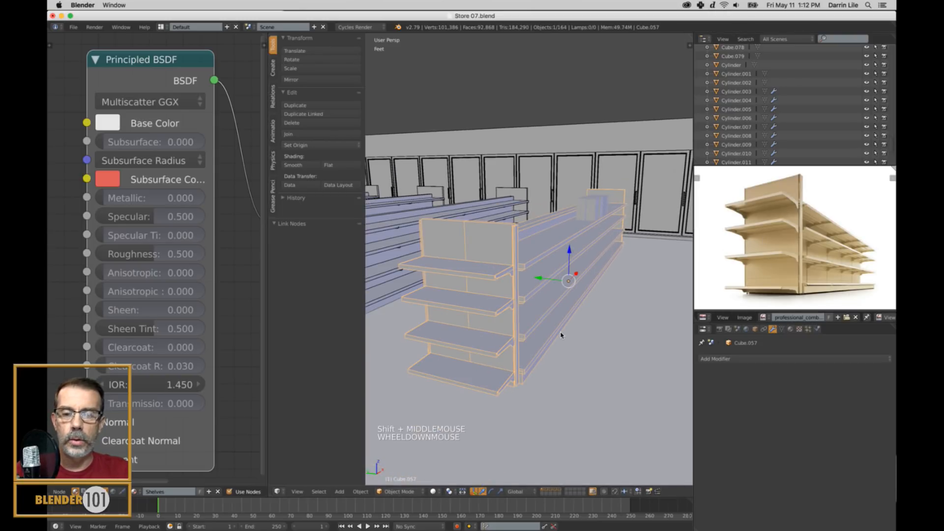
click(433, 491)
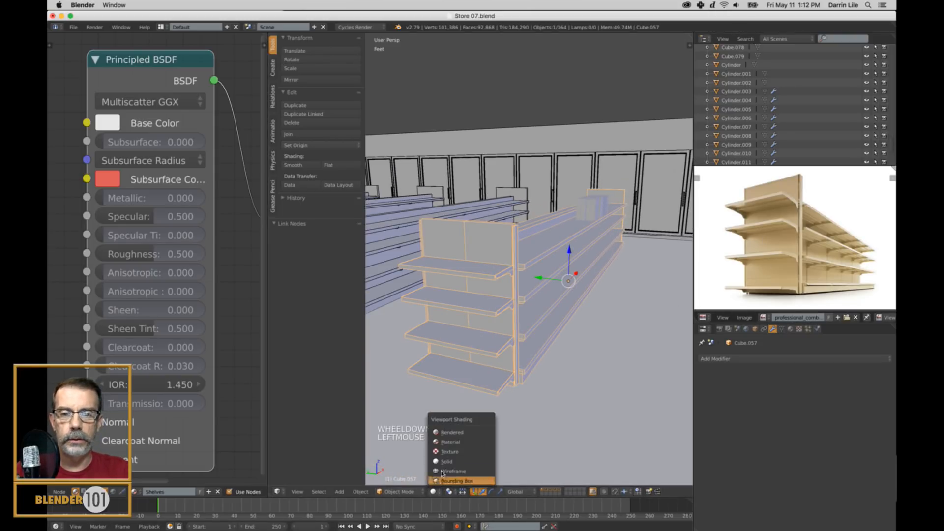
click(452, 432)
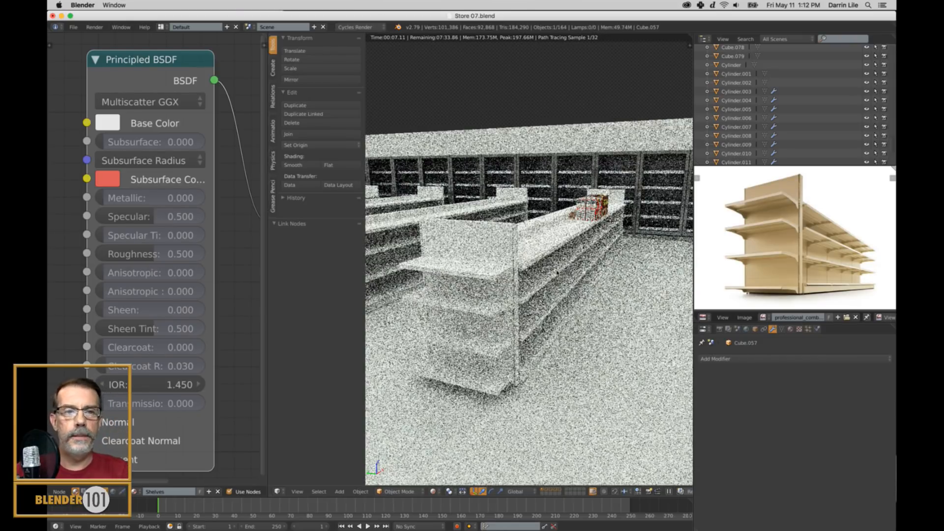
Sample the tan shelf color from the reference photo as the Principled BSDF's Base Color.
click(107, 123)
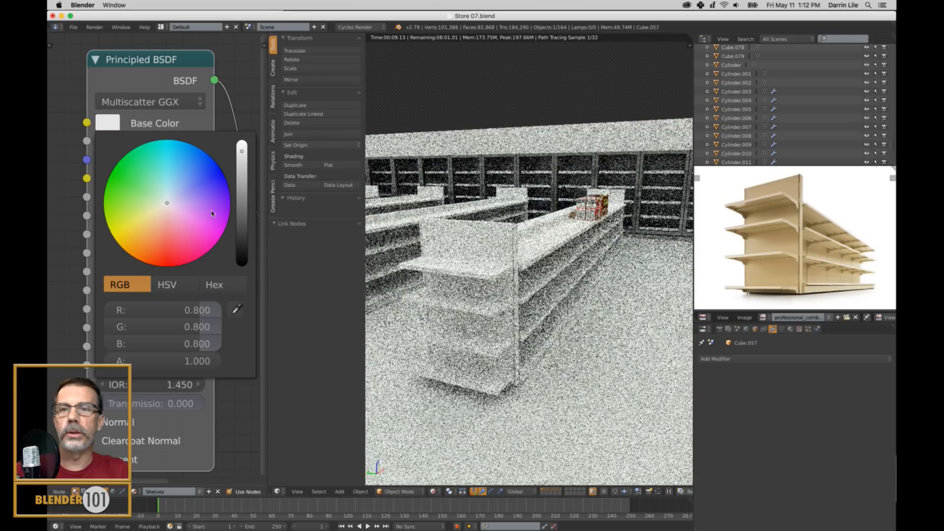
click(237, 309)
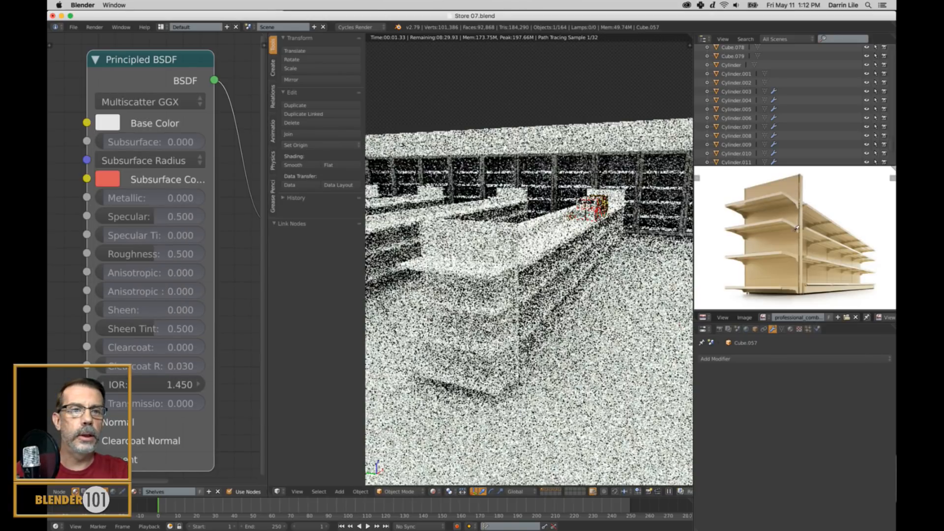
click(799, 226)
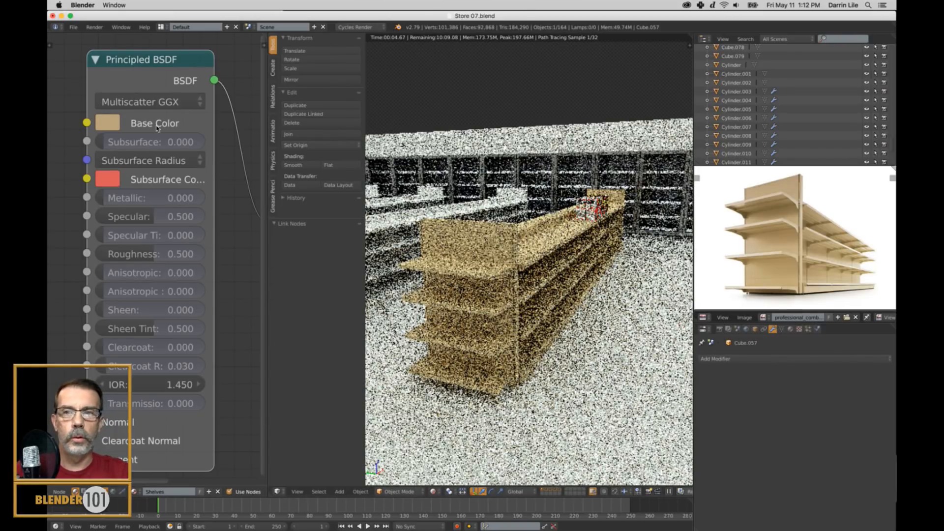
Adjust the Base Color's HSV value to make the tan slightly brighter than the sampled color.
click(111, 124)
click(167, 285)
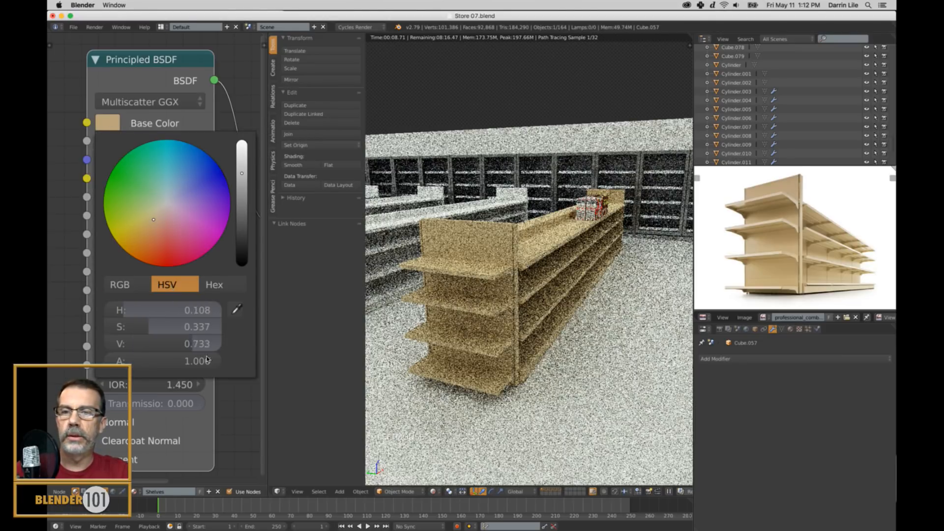
drag(199, 347, 212, 349)
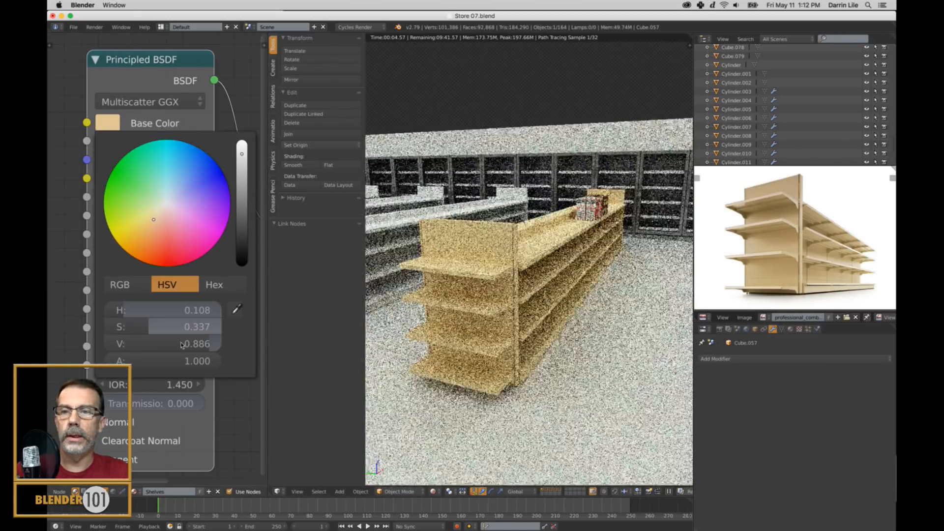
drag(209, 344, 189, 346)
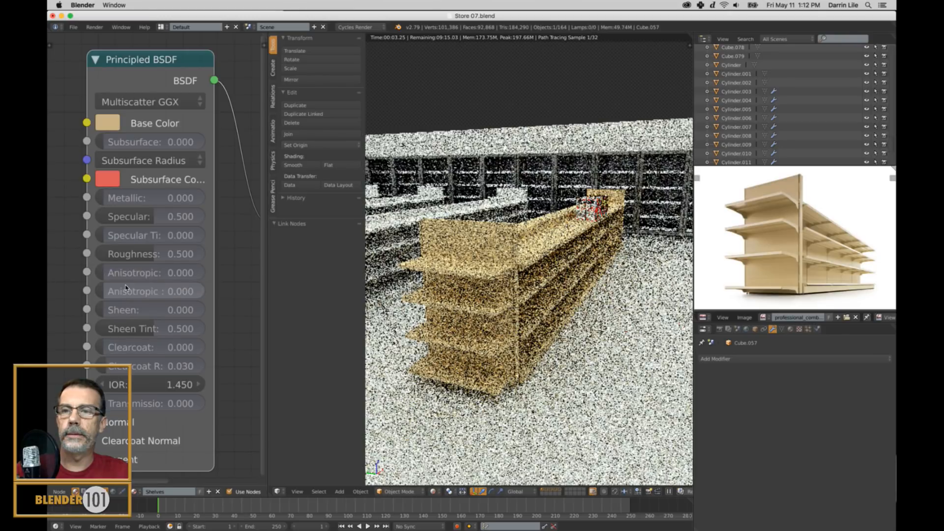
Lower the Shelves material's Roughness to 0.1.
mouse_move(129, 254)
mouse_down()
mouse_move(112, 257)
mouse_move(131, 255)
mouse_up()
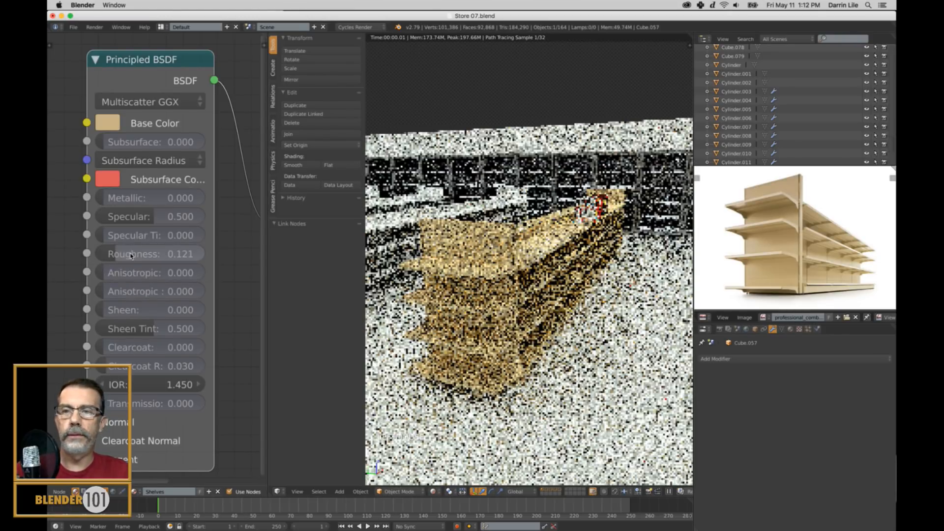
click(131, 255)
text(0.1)
key(Return)
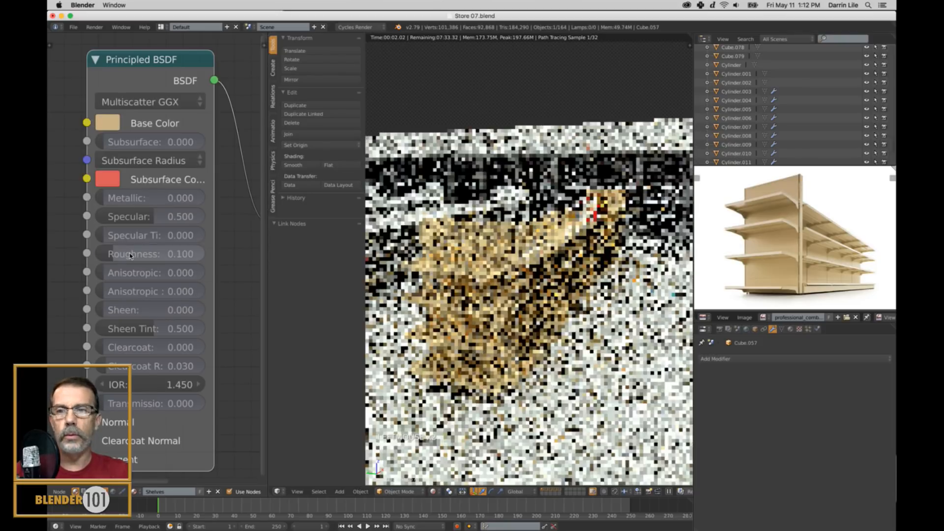
Try the Shelves material with Metallic at 0.375 and at the full value of 1.
click(171, 199)
click(213, 233)
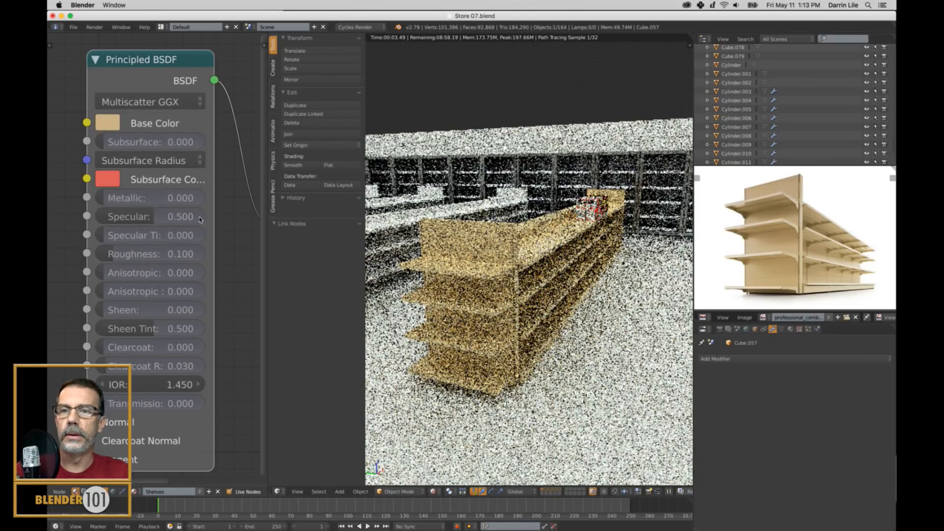
drag(106, 197, 148, 199)
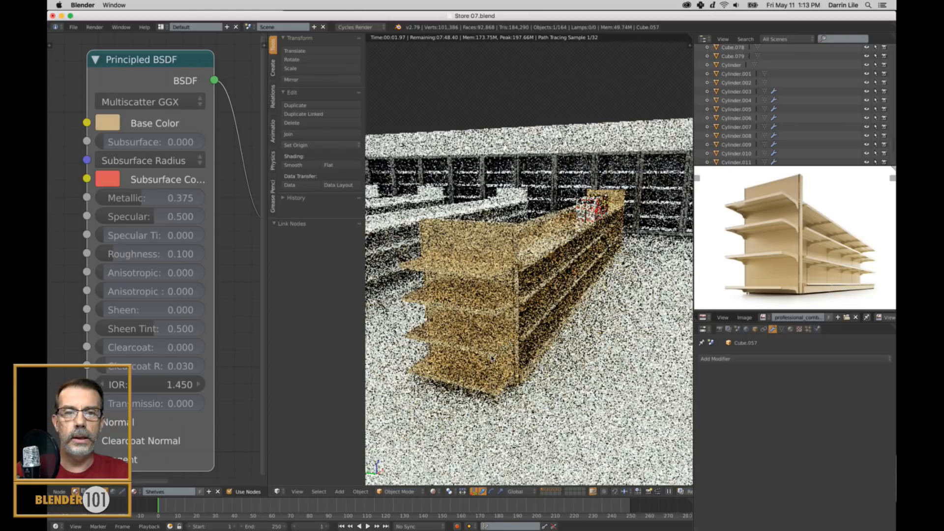
click(145, 197)
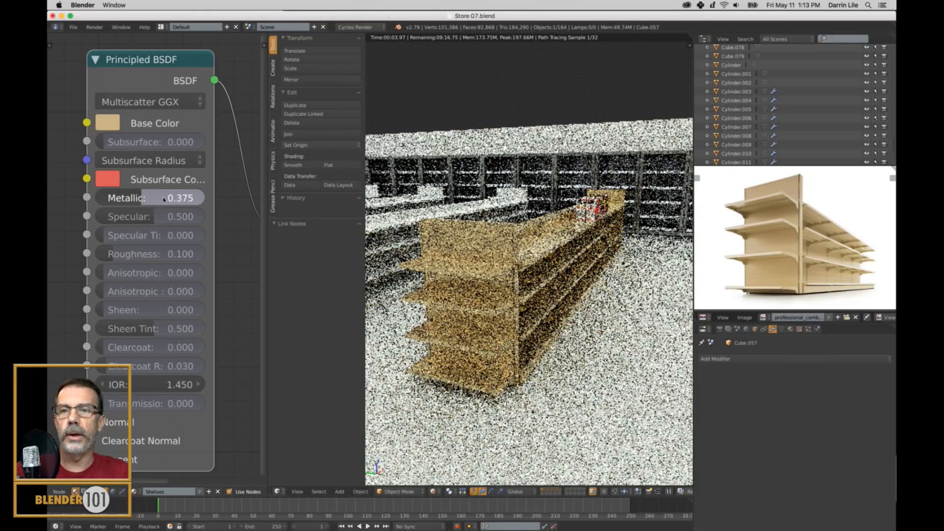
text(1)
key(Return)
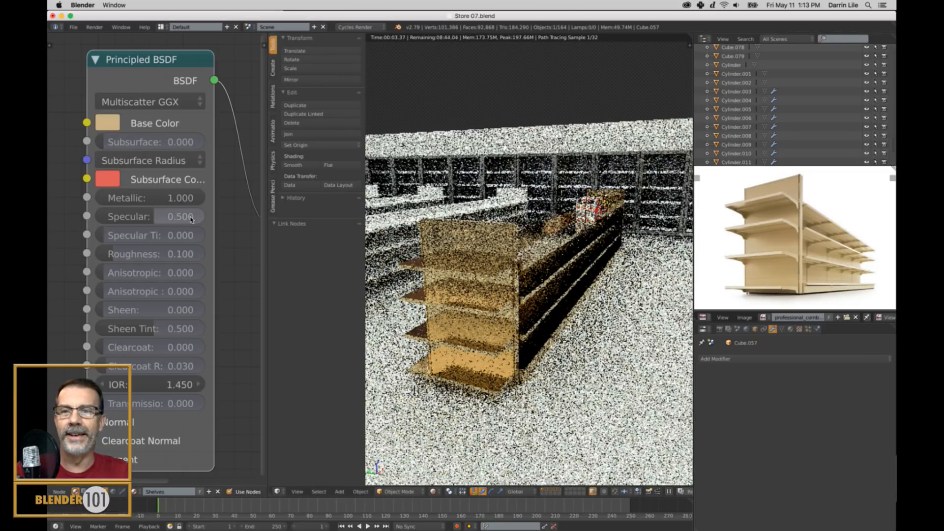
Reduce the Shelves material's Metallic value to 0.3.
drag(180, 197, 118, 198)
click(146, 200)
text(.3)
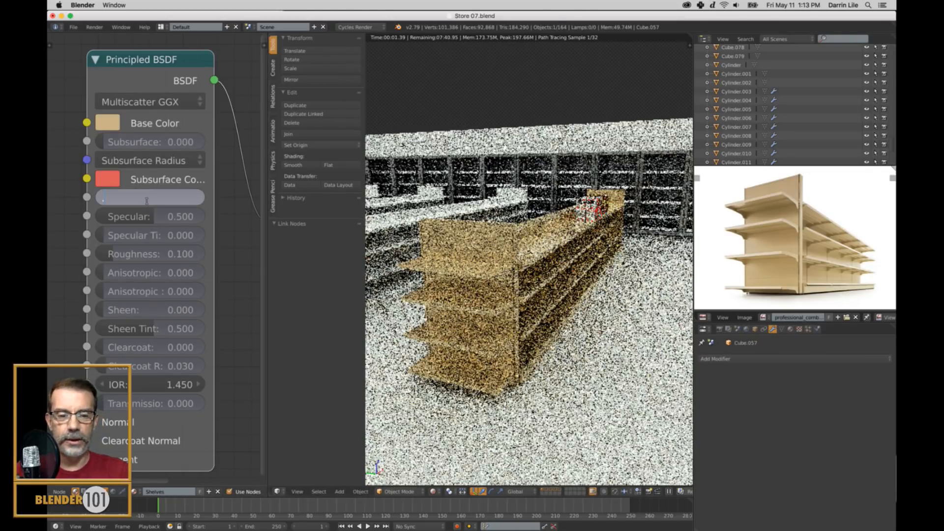
key(Return)
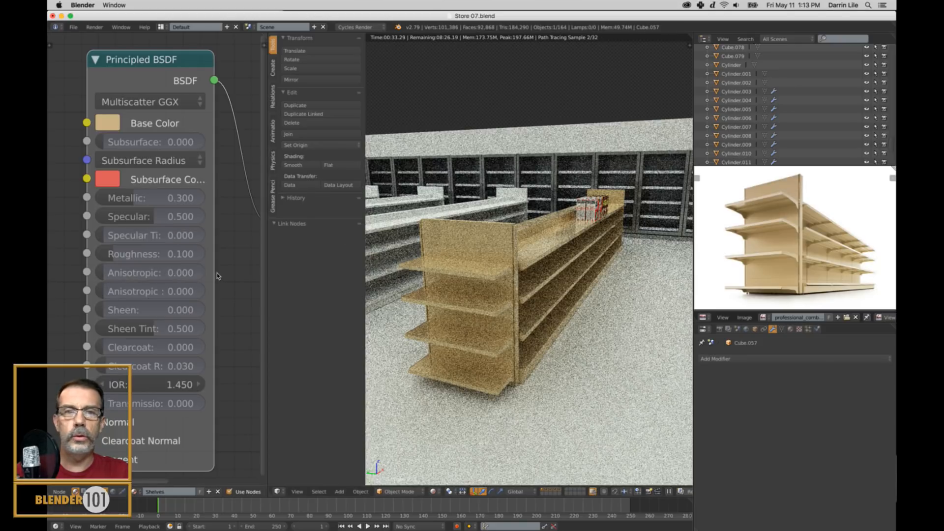
Raise the Shelves material's Roughness to 0.2.
click(167, 255)
text(0.1)
key(BackSpace)
text(2)
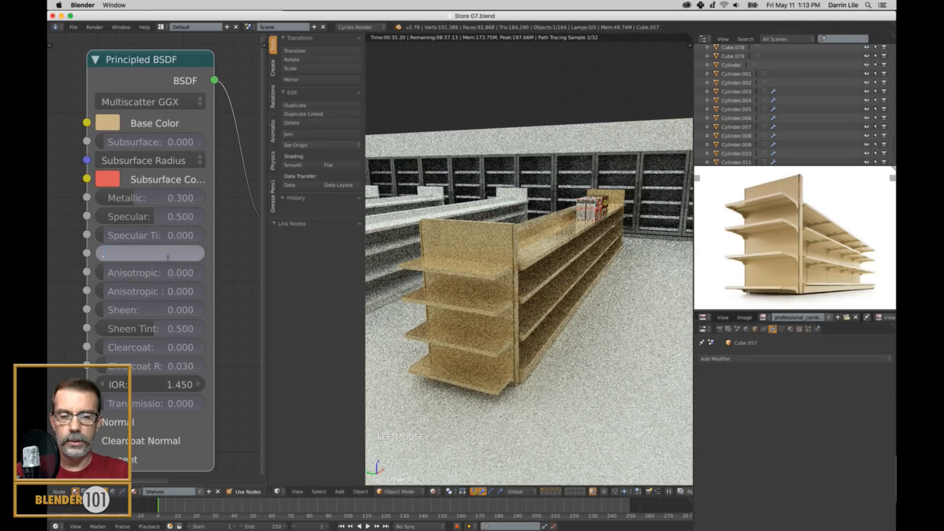
key(Return)
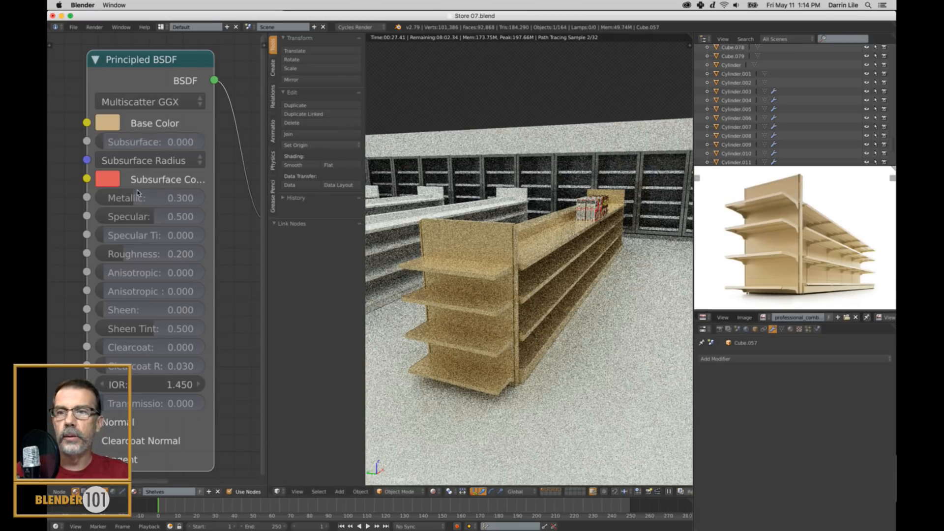
Try Metallic at 1 with Roughness raised to 0.738 and lowered to 0.571.
drag(139, 196, 297, 202)
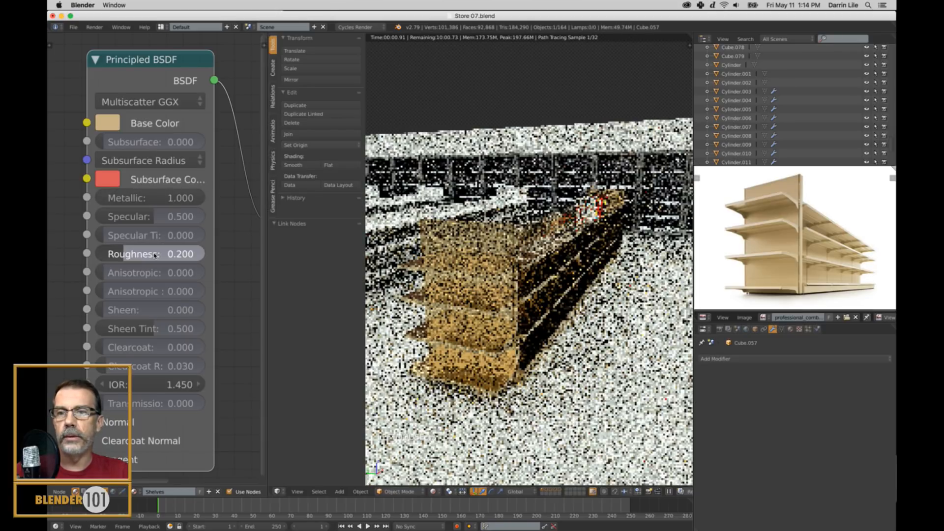
drag(165, 255, 190, 254)
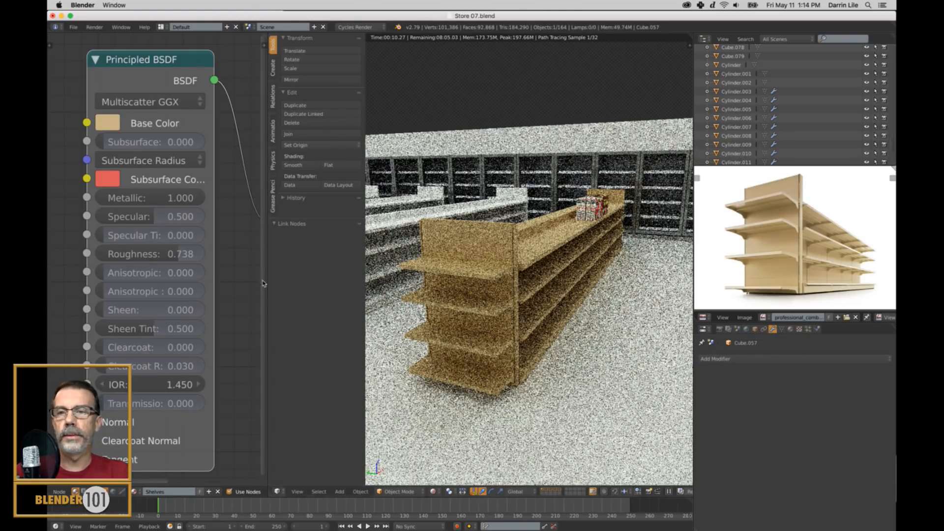
drag(194, 254, 153, 258)
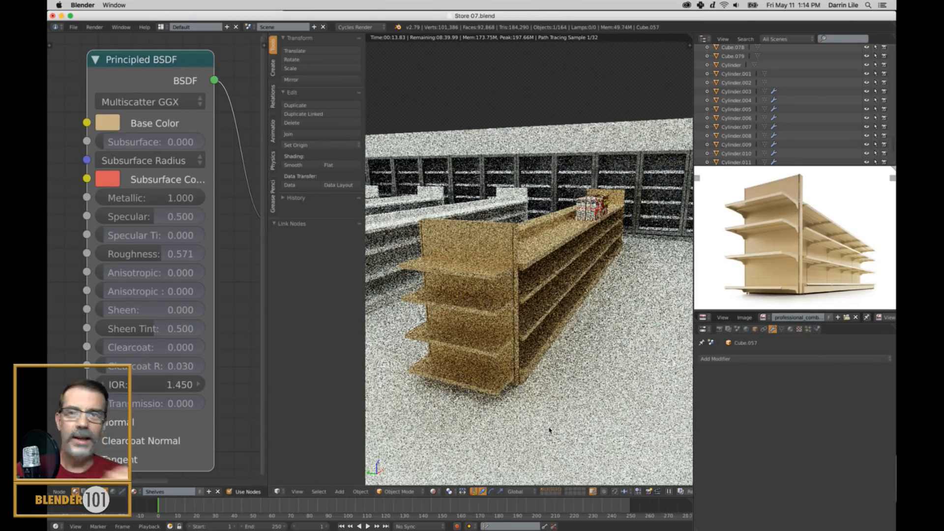
Set the Shelves material's Metallic to 0.3 and its Roughness to 0.1.
click(158, 197)
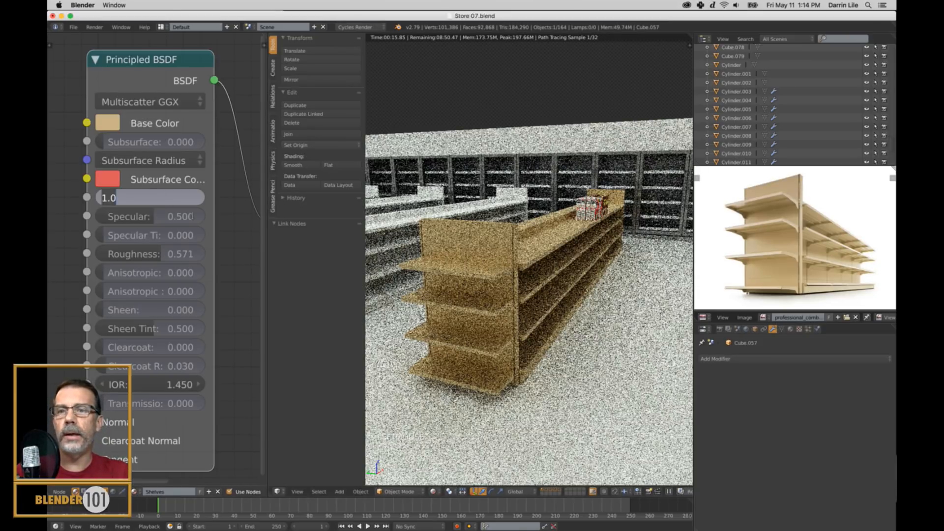
text(.3)
key(Return)
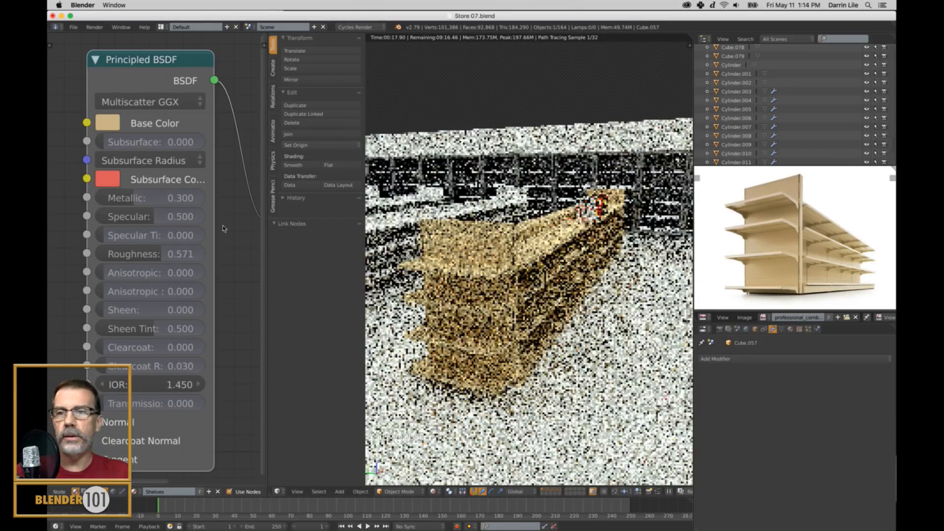
click(180, 254)
text(.1)
key(Return)
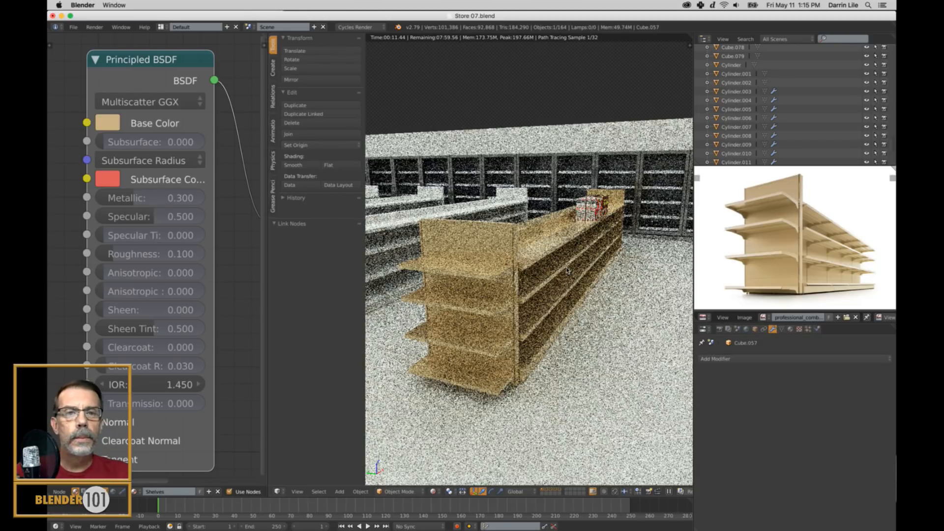
Inspect the shelf surface beside the Froot Loops boxes up close and set the Shelves material's Roughness to 0.2.
right_click(603, 222)
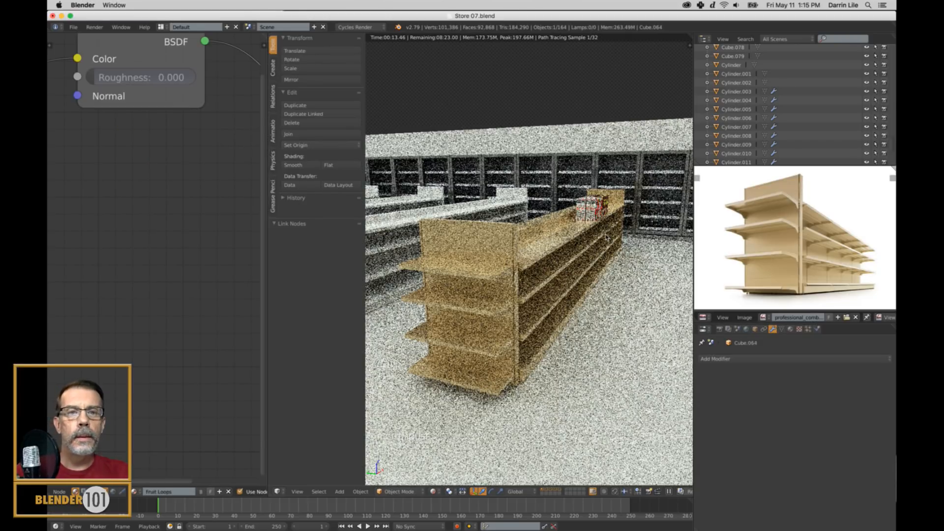
key(KP_Decimal)
scroll(597, 241, down, 2)
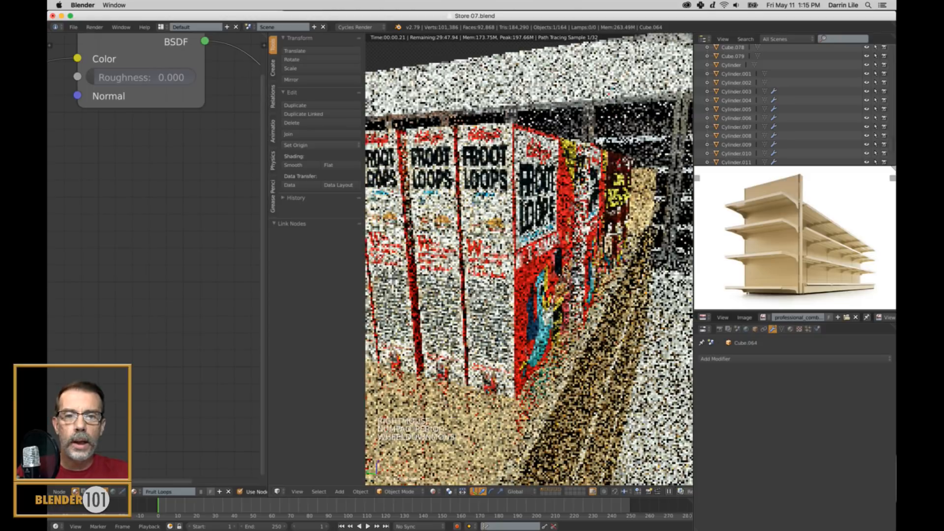
mouse_move(587, 314)
shift+middle_down()
mouse_move(610, 294)
mouse_move(609, 311)
mouse_move(570, 317)
shift+middle_up()
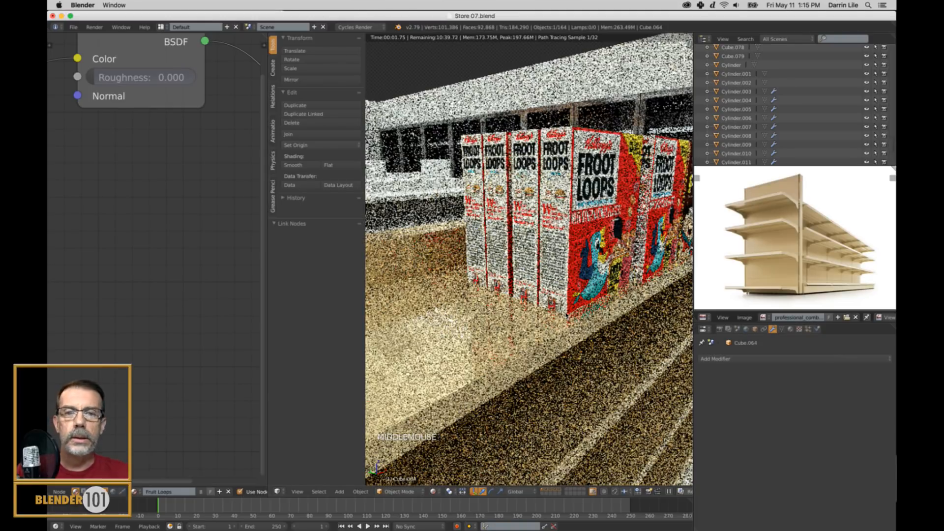
right_click(511, 342)
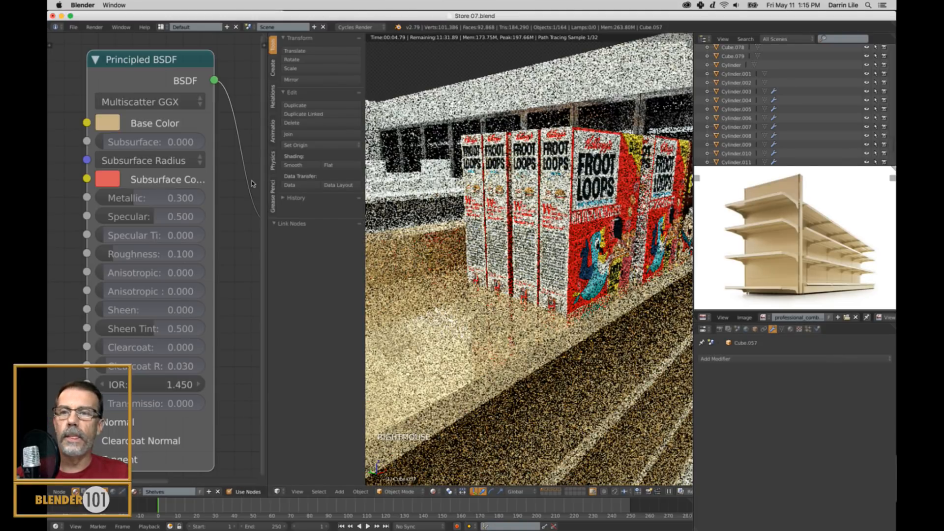
click(166, 254)
text(.2)
key(Return)
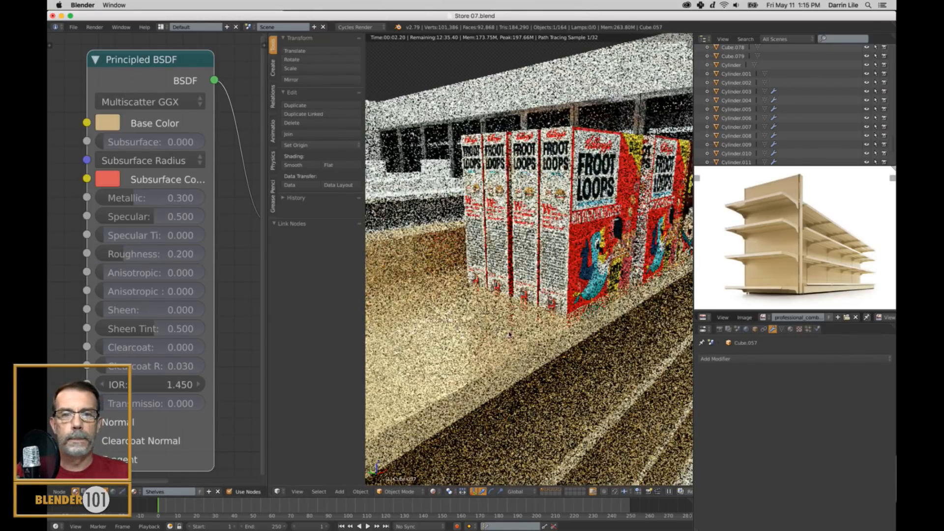
Increase the Shelves material's Metallic value to 0.4.
click(176, 202)
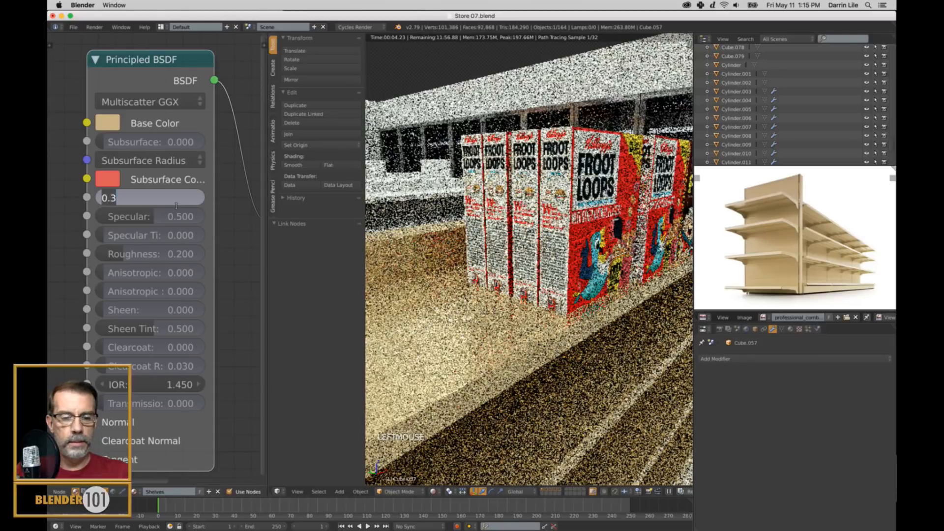
key(BackSpace)
text(.4)
key(Return)
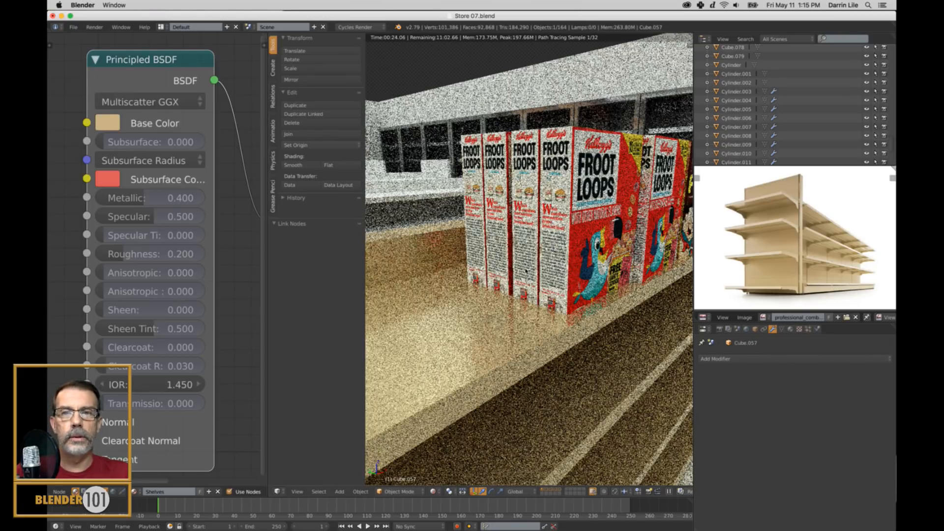
Hide the 3D view's tool shelf and bring more of the shelving unit into view.
key(t)
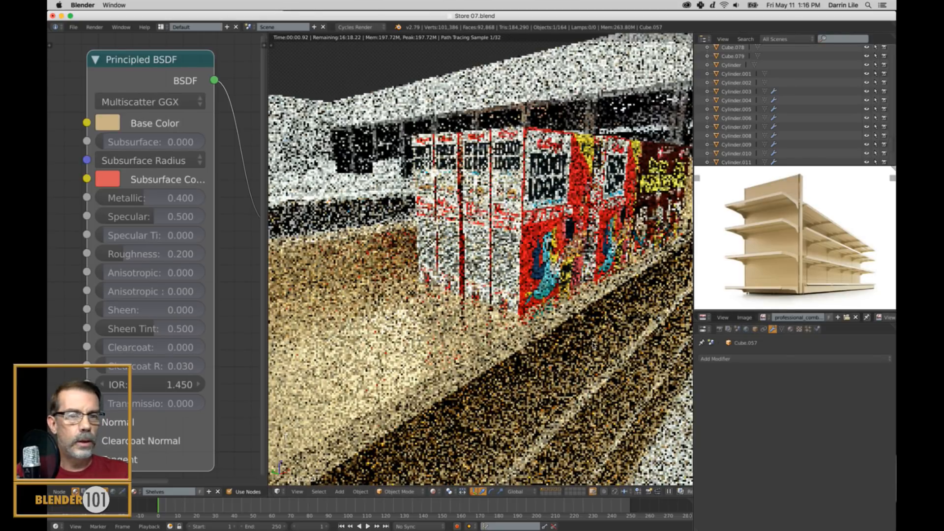
scroll(514, 273, down, 5)
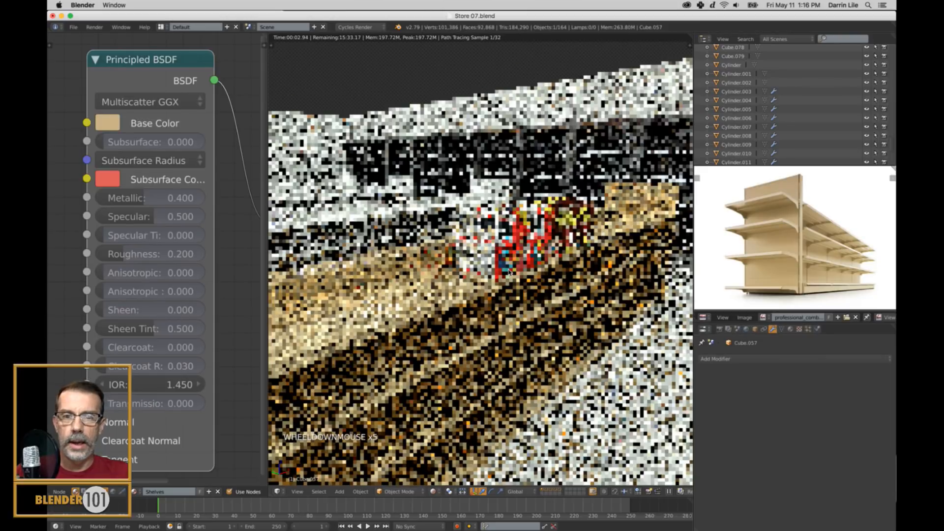
Bring the neighbouring shelving units into view and switch the 3D view from rendered to textured shading.
scroll(508, 270, down, 2)
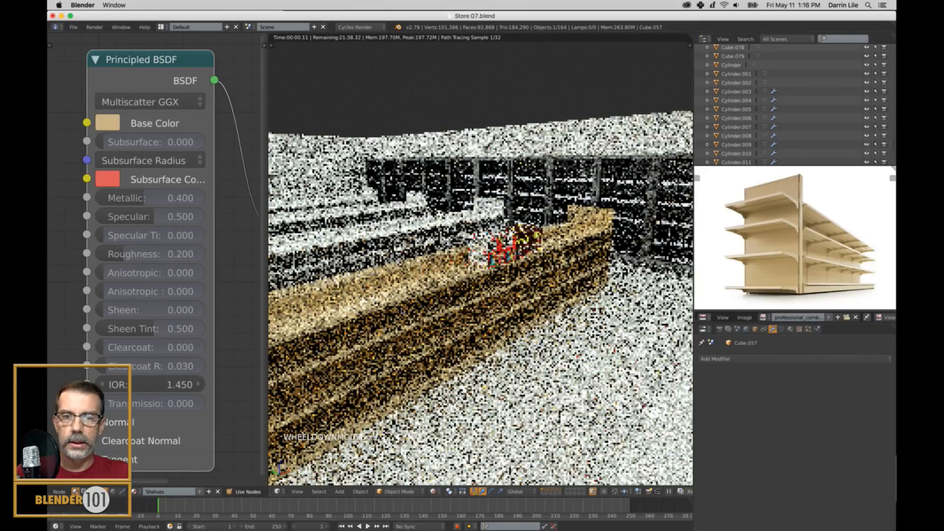
shift+middle_drag(401, 308, 568, 311)
scroll(546, 317, down, 4)
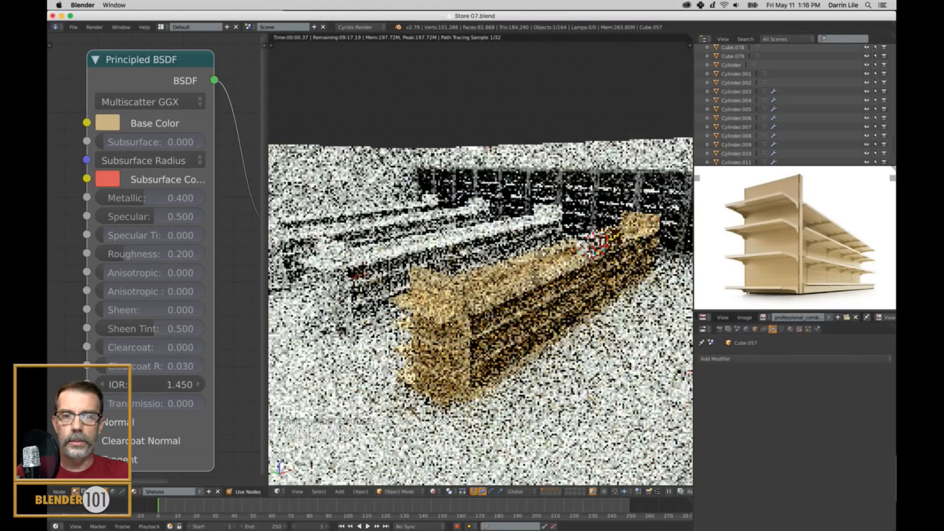
middle_drag(487, 314, 498, 327)
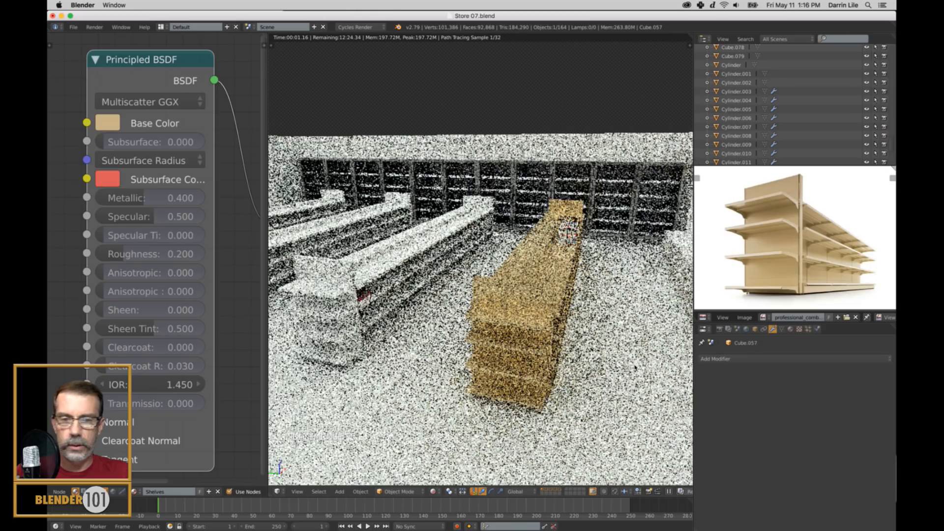
key(alt+z)
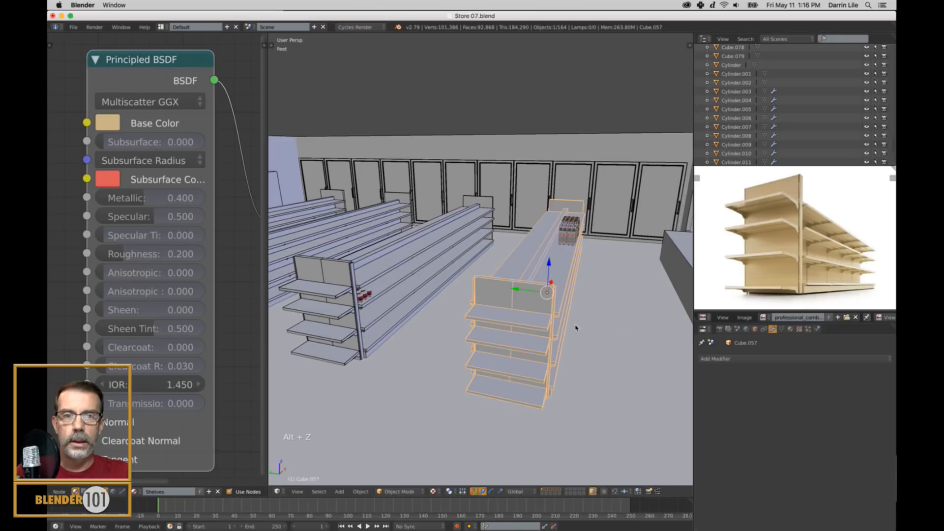
Select all four shelving units together, picking the one with the Shelves material last so it is the active object.
shift+middle_drag(576, 332, 587, 326)
shift+scroll(572, 326, up, 1)
scroll(568, 319, down, 2)
right_click(357, 241)
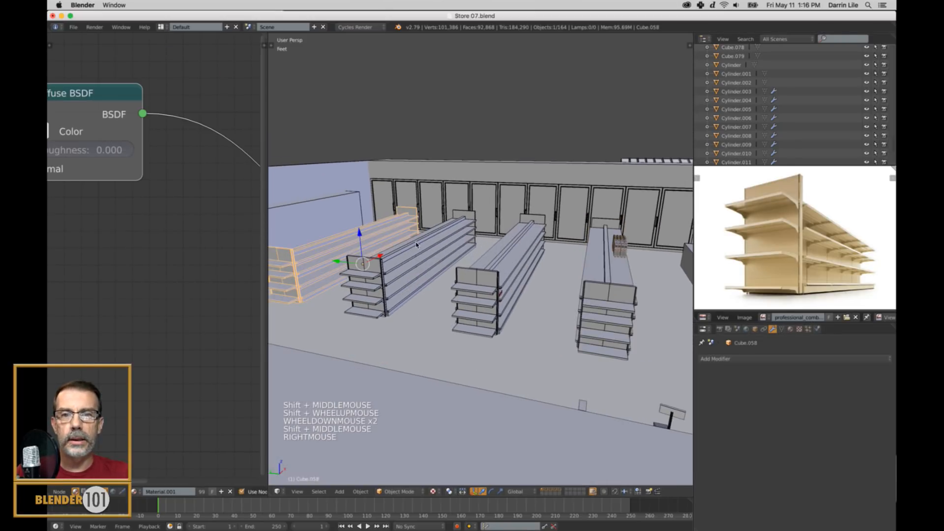
shift+right_click(437, 241)
shift+right_click(493, 254)
shift+right_click(605, 286)
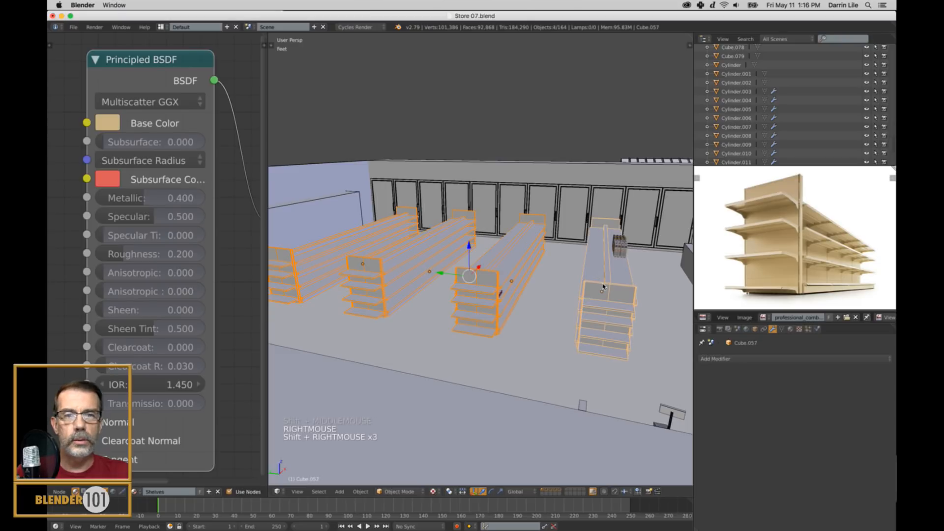
Link the active shelving unit's Object Data to the other three selected units.
middle_drag(605, 286, 595, 286)
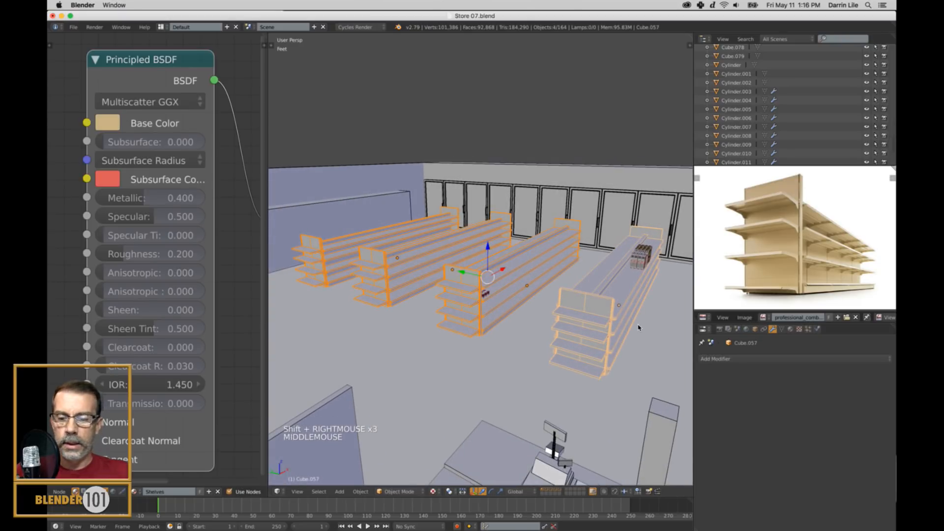
key(ctrl+l)
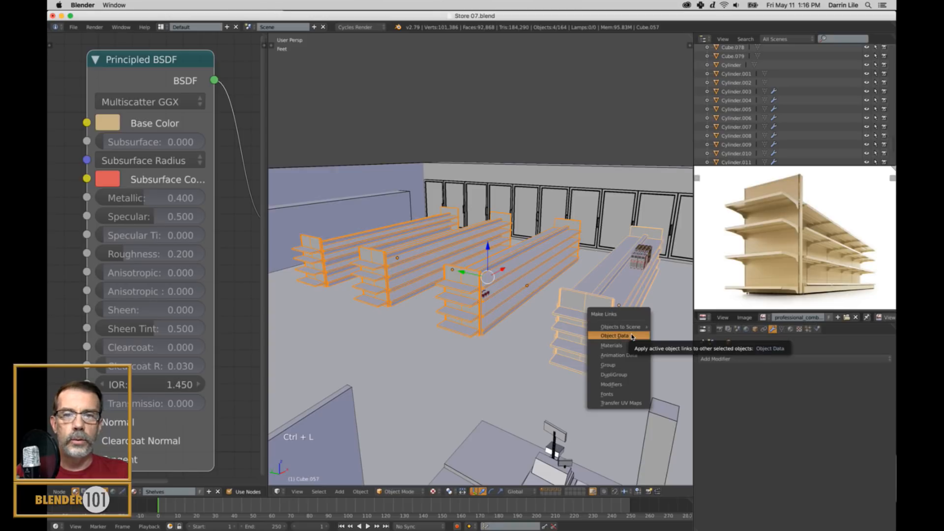
click(616, 336)
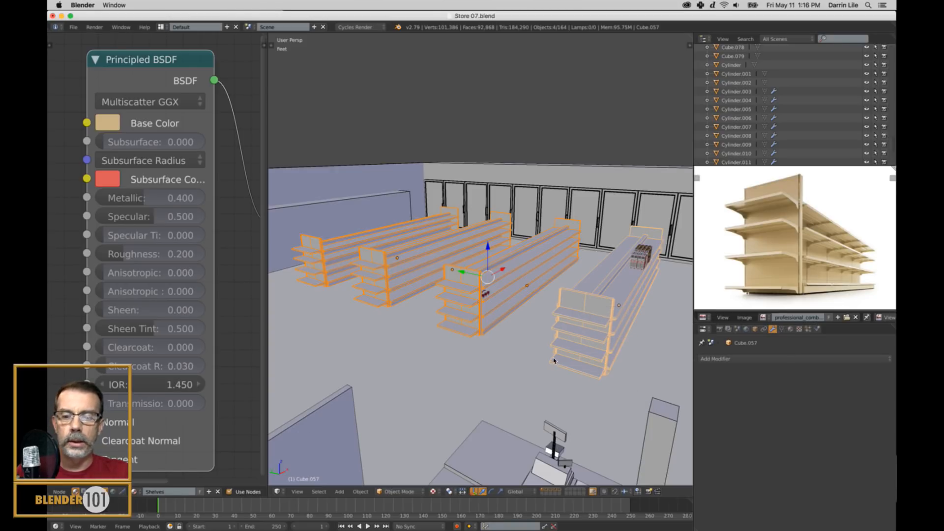
Deselect everything and set the 3D view's shading to Rendered to preview the four shelving units.
key(a)
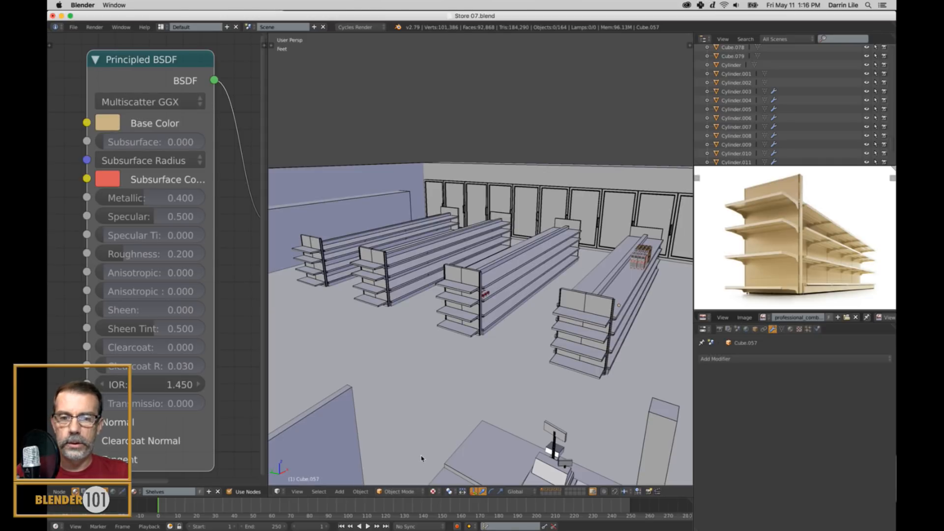
click(432, 491)
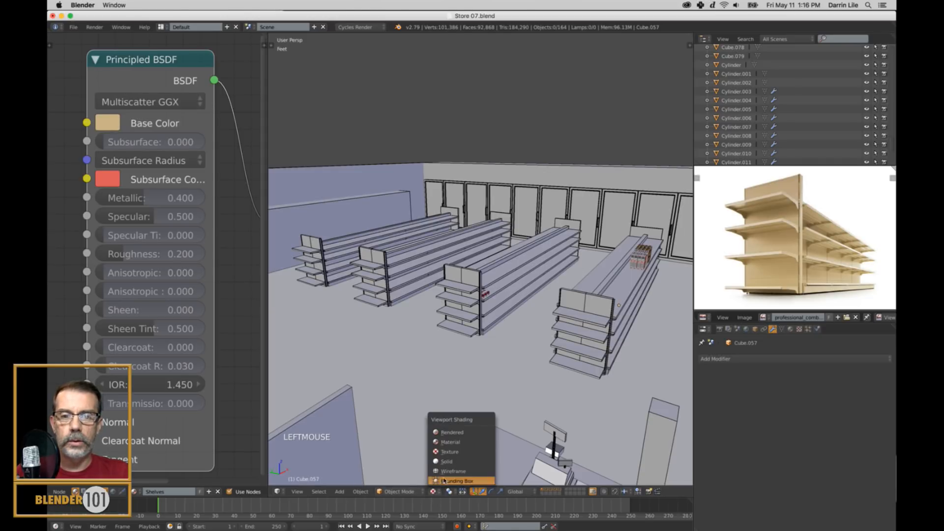
click(454, 432)
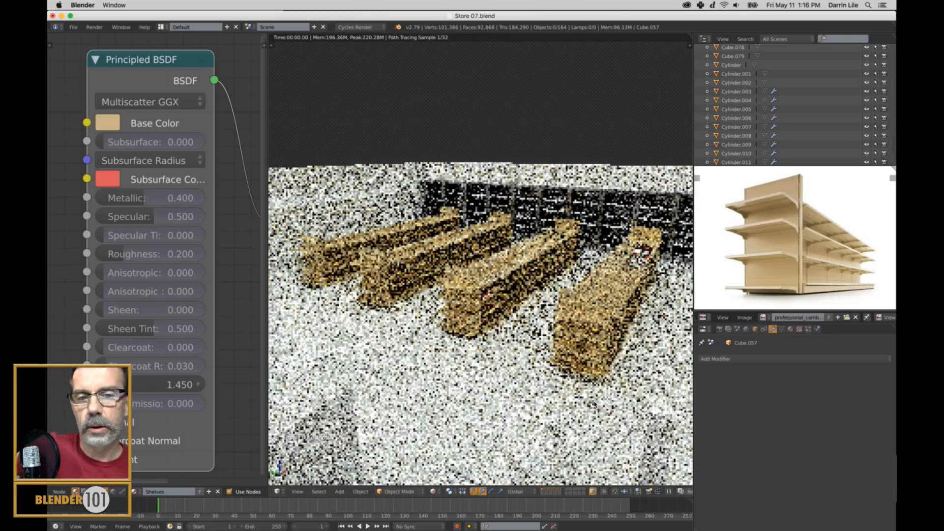
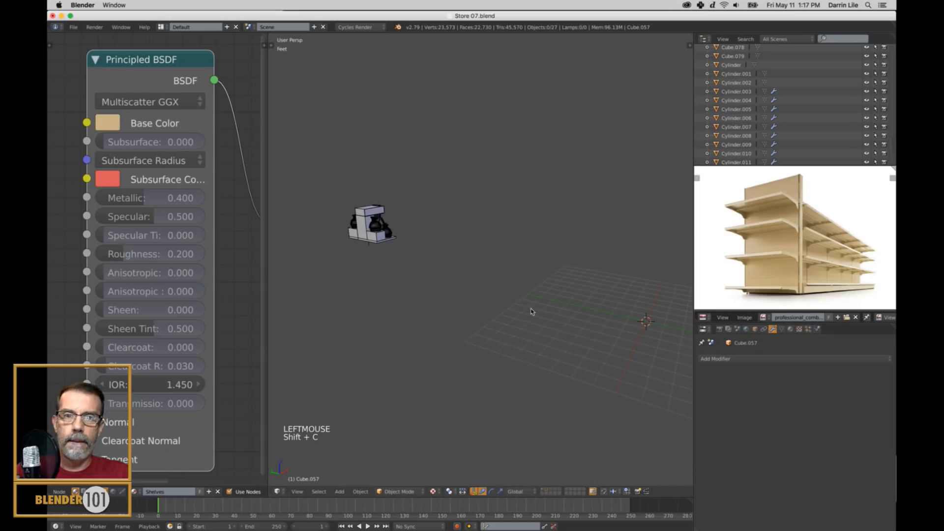
Frame the coffee maker in the 3D view, deselect everything and bring its whole material node setup into view.
right_click(386, 238)
key(KP_Decimal)
scroll(399, 244, down, 6)
middle_drag(571, 246, 471, 268)
scroll(570, 239, down, 2)
key(a)
middle_drag(550, 275, 589, 240)
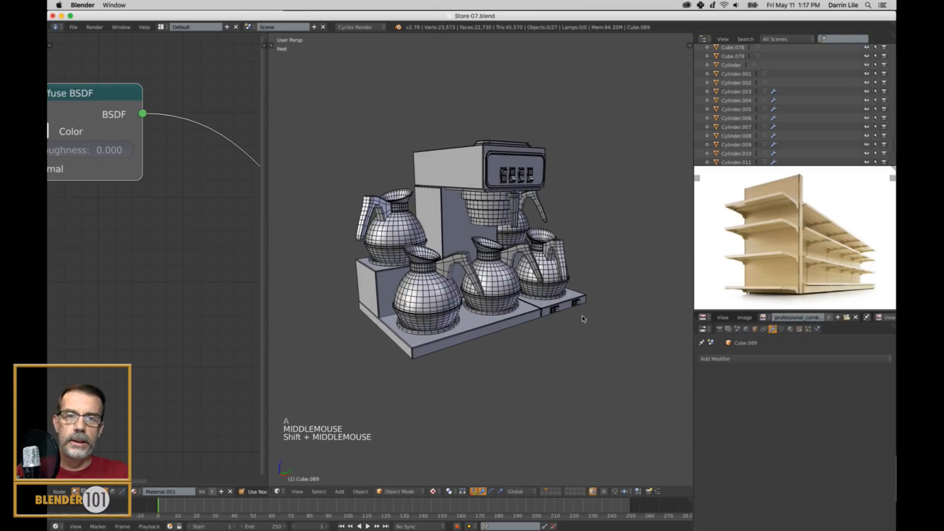
scroll(217, 255, down, 13)
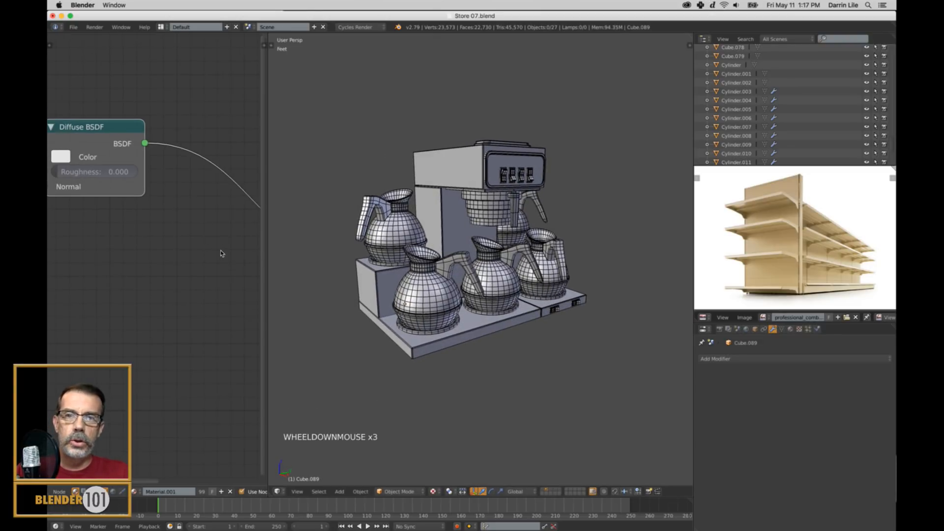
scroll(215, 275, down, 1)
middle_drag(215, 276, 195, 274)
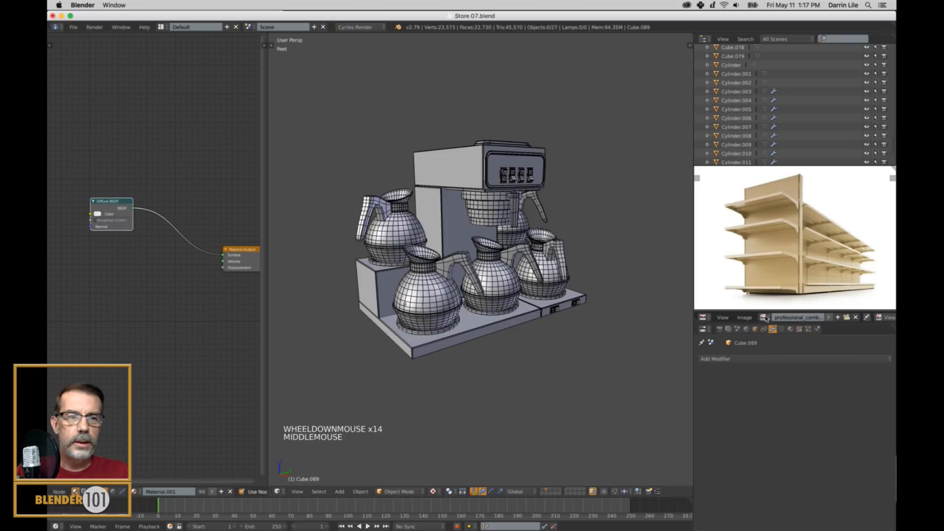
Load commercial-coffee-makers.jpg as the reference image, browsing the Environment folder as thumbnails.
click(846, 318)
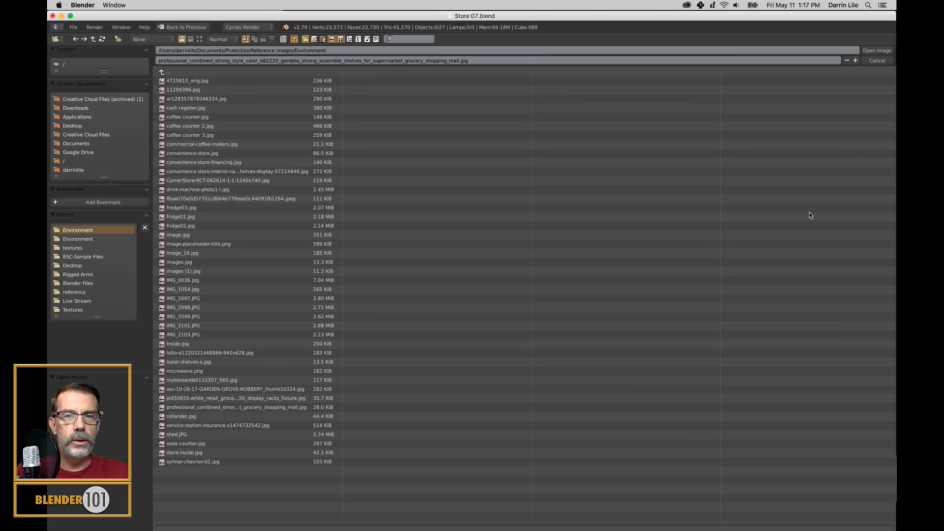
click(199, 39)
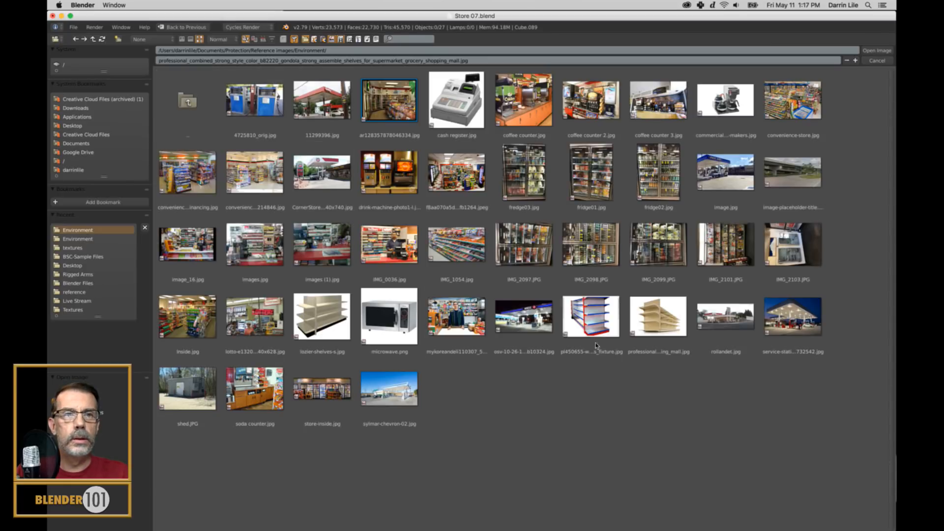
click(726, 100)
double_click(725, 100)
scroll(776, 247, up, 1)
scroll(850, 251, down, 2)
Make the reference image area taller and enlarge the coffee maker photo to fill it.
mouse_move(790, 317)
mouse_down()
mouse_move(795, 362)
mouse_move(799, 320)
mouse_up()
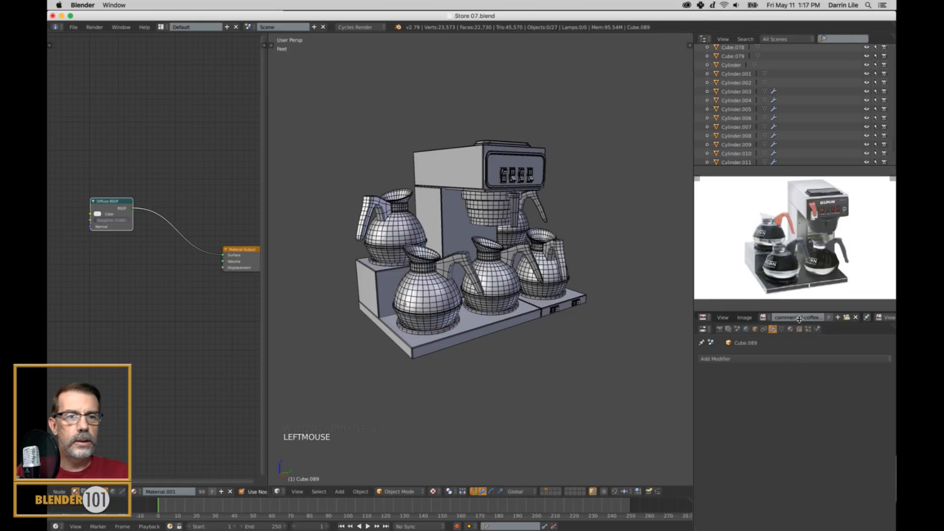
click(806, 340)
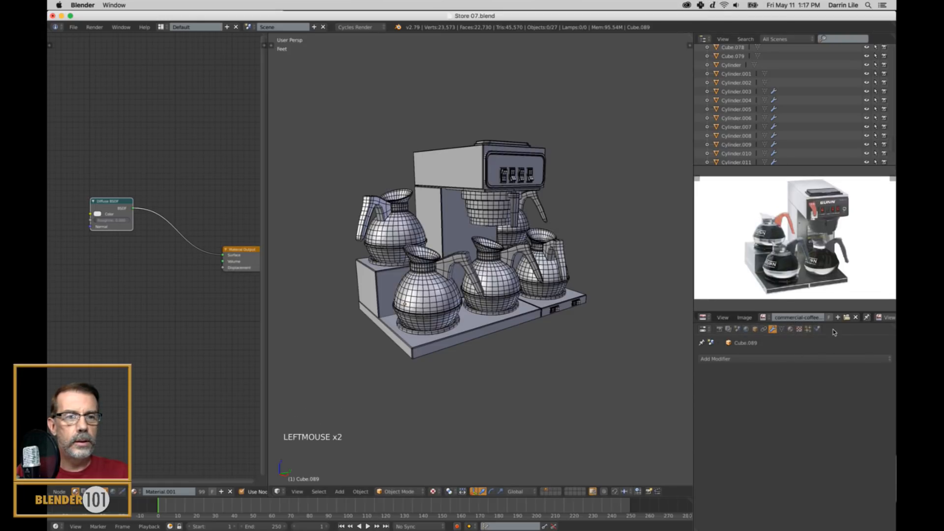
drag(836, 328, 836, 369)
scroll(825, 301, up, 2)
middle_drag(825, 301, 818, 307)
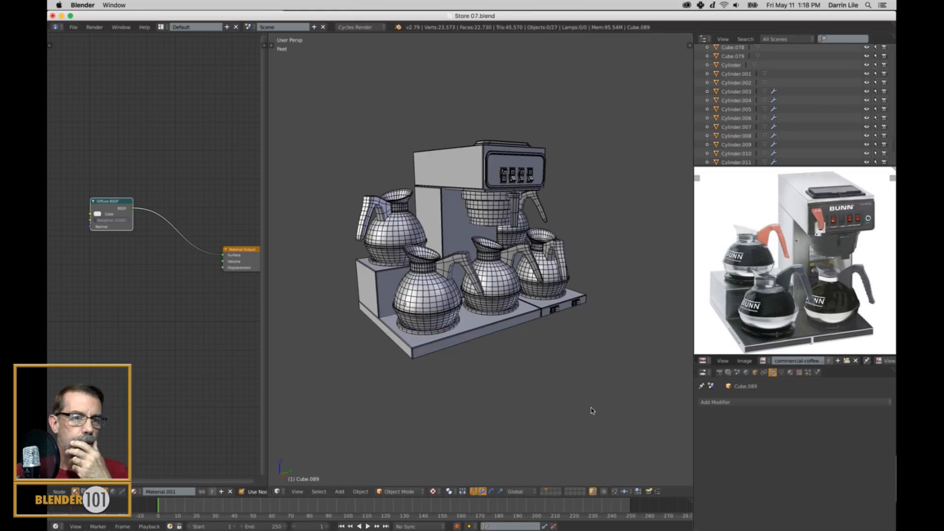
Give the coffee maker's upper housing its own new material named Coffee-metal main.
right_click(445, 159)
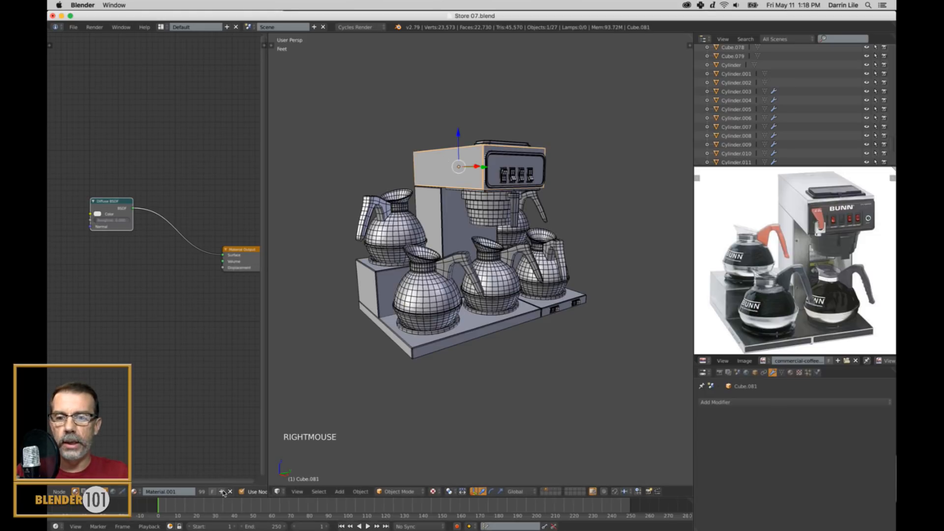
click(221, 492)
double_click(183, 492)
text(Coffe)
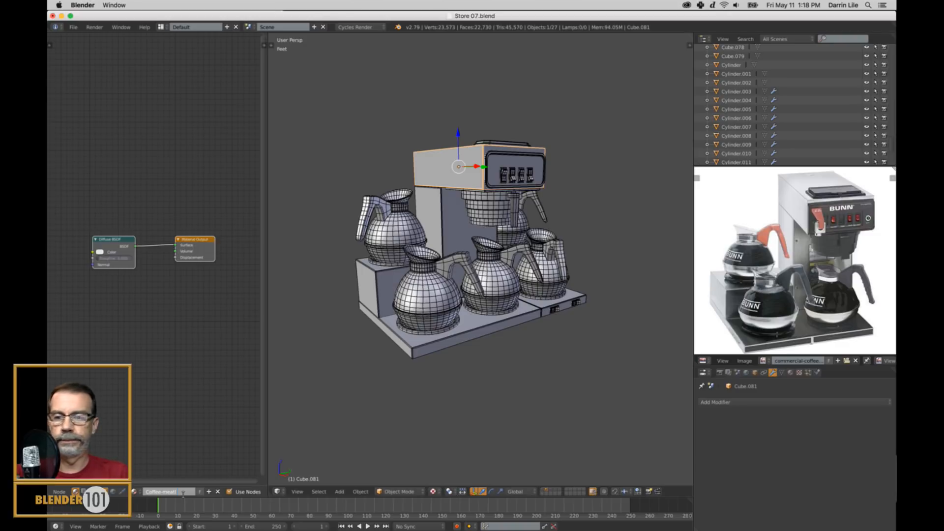
text(e-meatl)
key(BackSpace)
key(BackSpace)
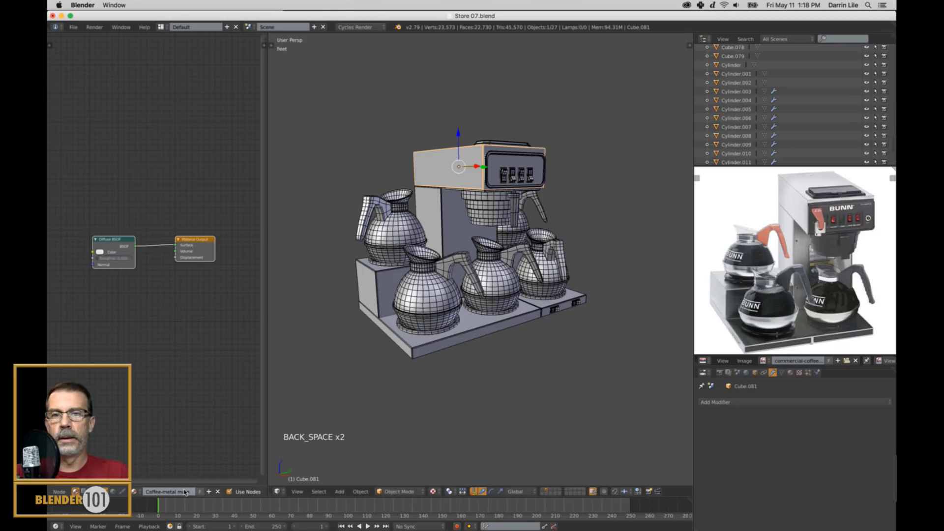
Replace the Diffuse BSDF with a Principled BSDF shader and connect it to the Material Output's Surface.
right_click(123, 240)
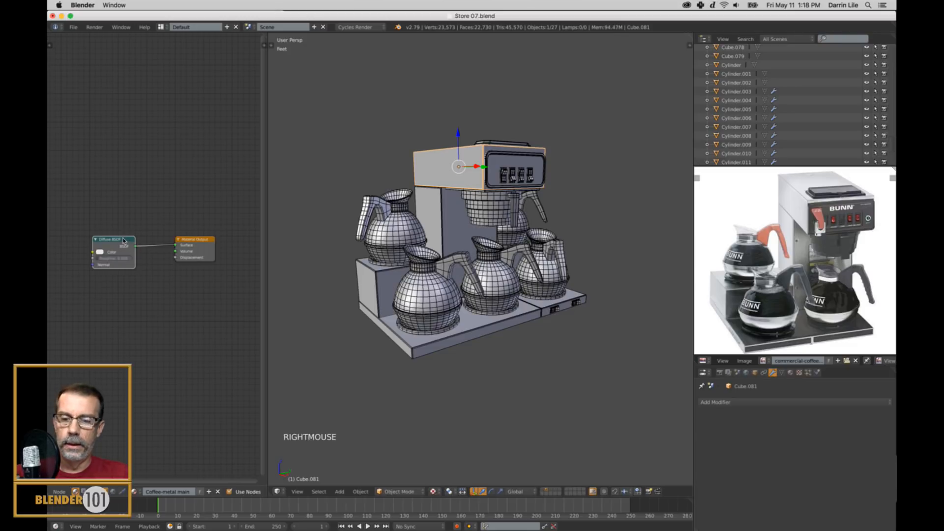
key(x)
key(shift+a)
mouse_move(123, 241)
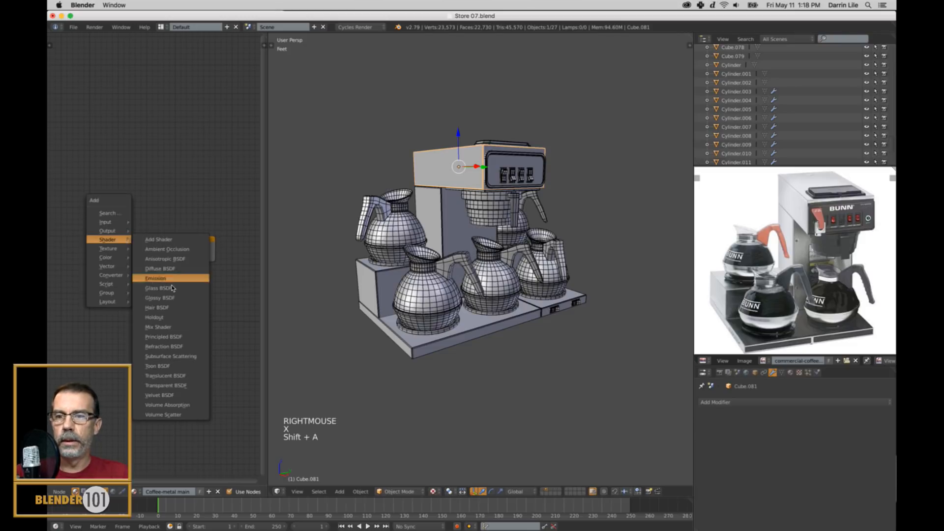
click(173, 328)
click(110, 183)
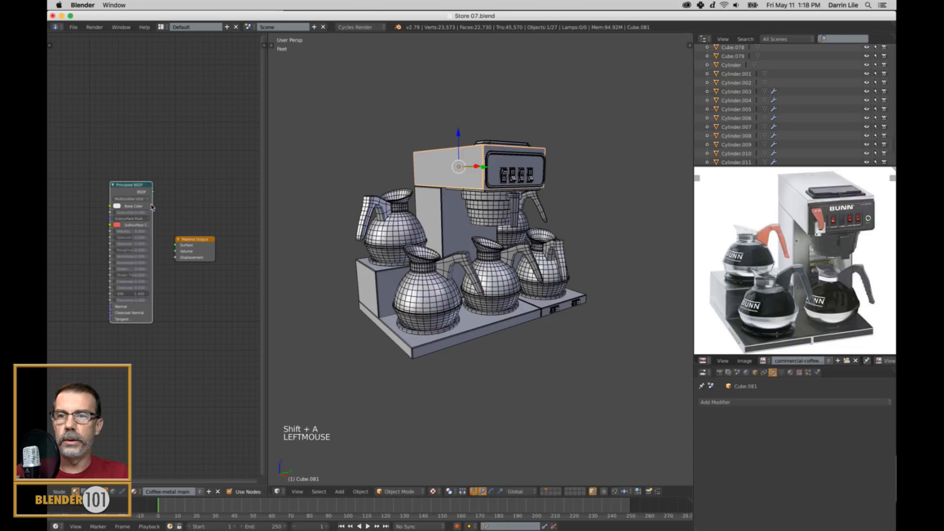
drag(153, 192, 176, 245)
Preview the coffee maker in Rendered shading and set the Principled BSDF's Metallic to 1.000.
scroll(177, 241, up, 6)
middle_drag(177, 241, 205, 224)
scroll(204, 236, up, 1)
scroll(202, 235, up, 8)
scroll(203, 230, down, 1)
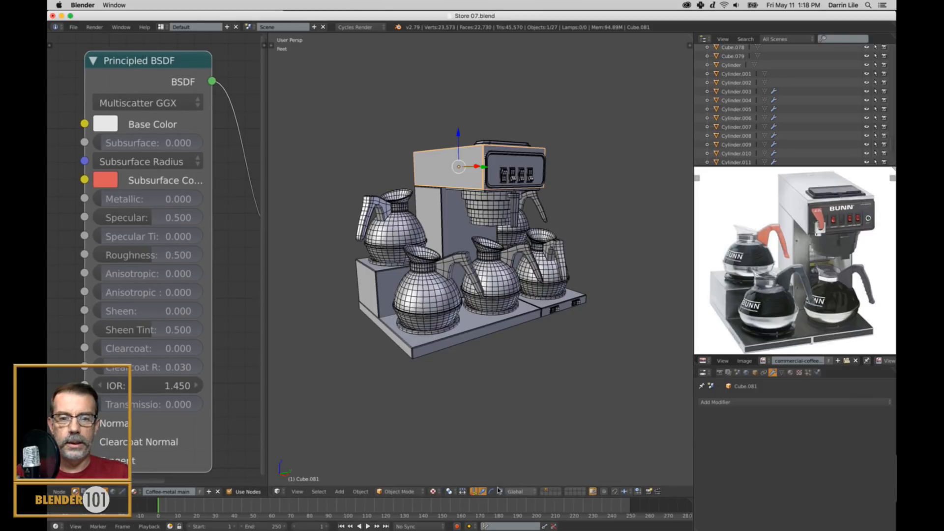
click(434, 492)
click(462, 423)
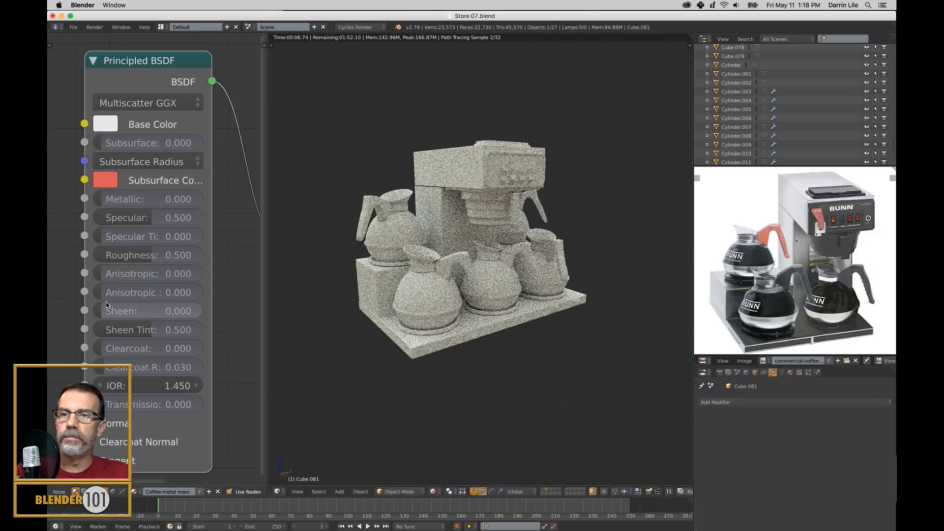
drag(127, 202, 207, 202)
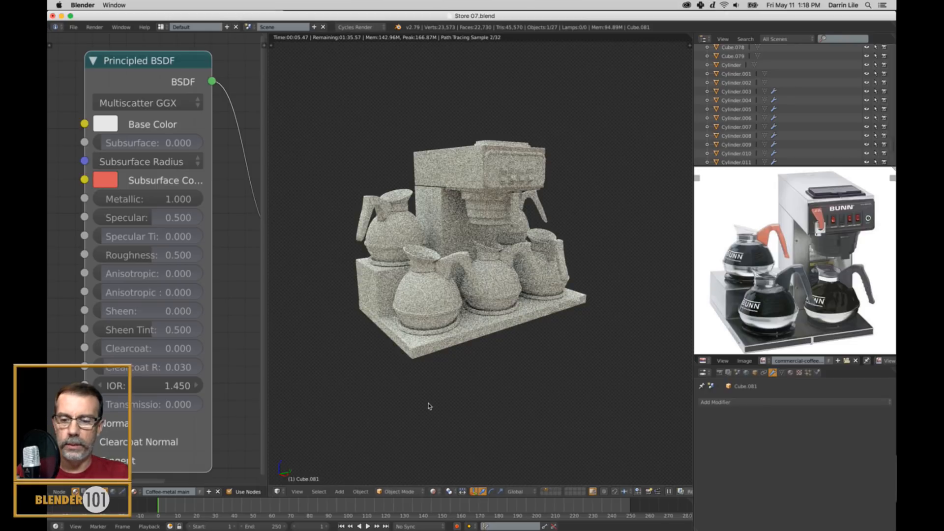
Return the 3D view to textured shading and open the material settings of the selected upper housing.
key(alt+z)
middle_drag(453, 214, 453, 216)
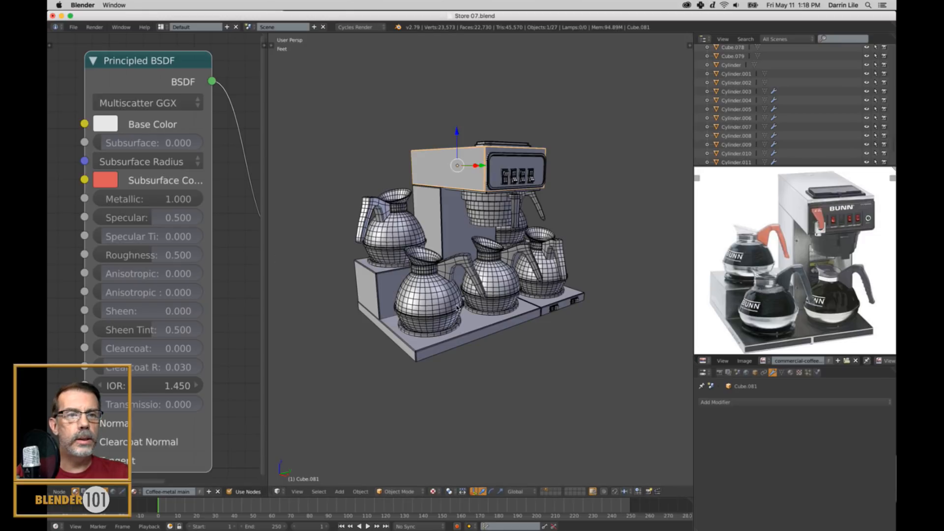
scroll(455, 274, down, 5)
scroll(455, 275, up, 4)
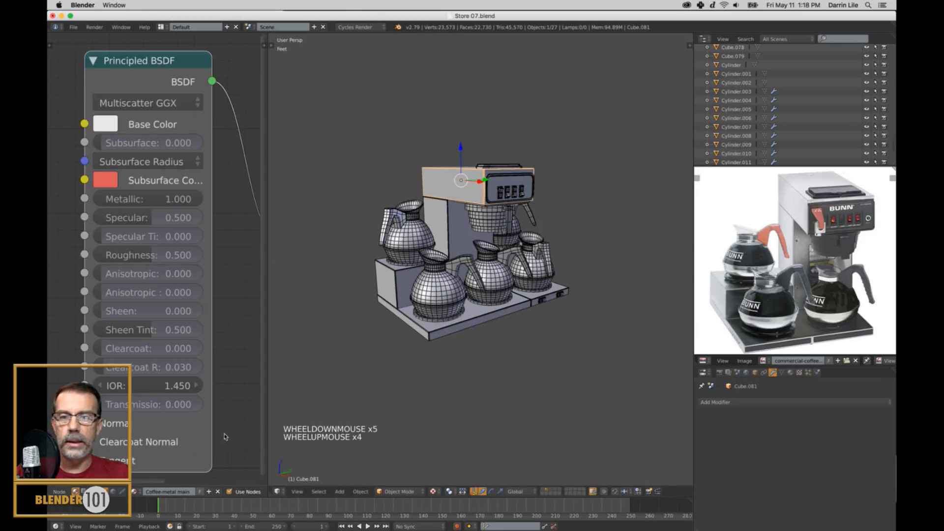
click(790, 373)
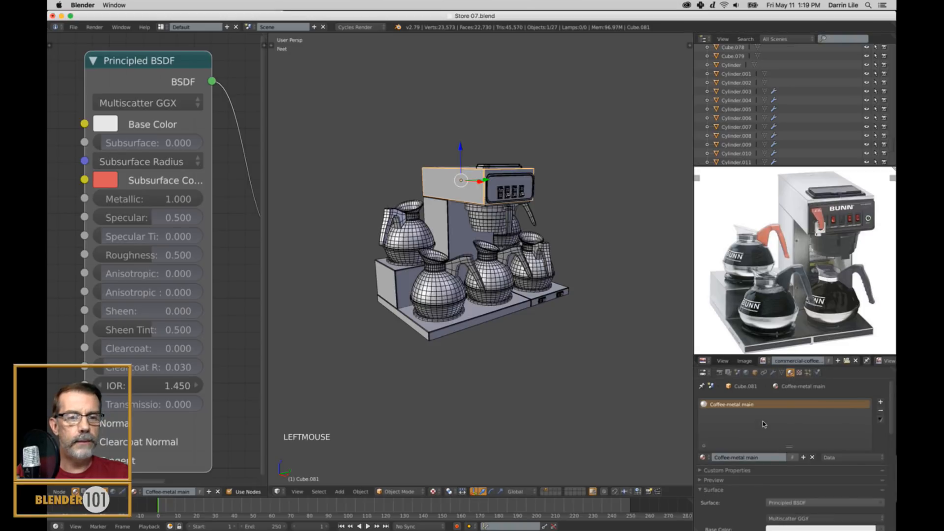
scroll(176, 324, down, 5)
scroll(176, 324, up, 4)
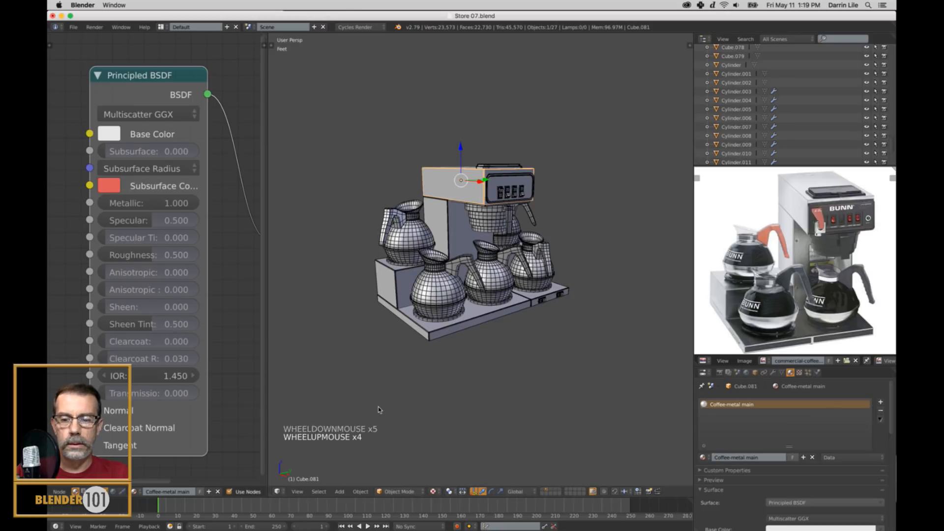
Switch the 3D view to Rendered shading and darken the housing's base color to a value of about 0.709.
click(433, 491)
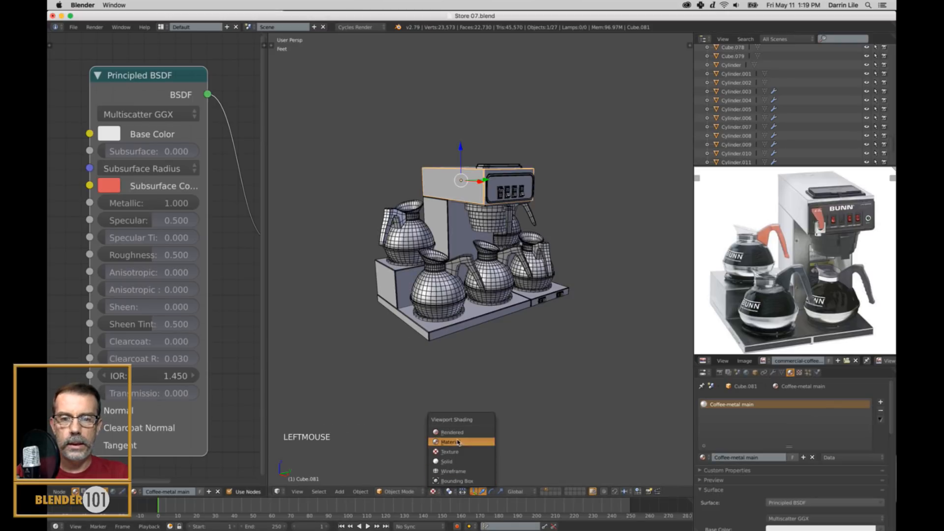
click(461, 432)
scroll(487, 241, up, 2)
shift+middle_drag(472, 246, 479, 256)
click(113, 137)
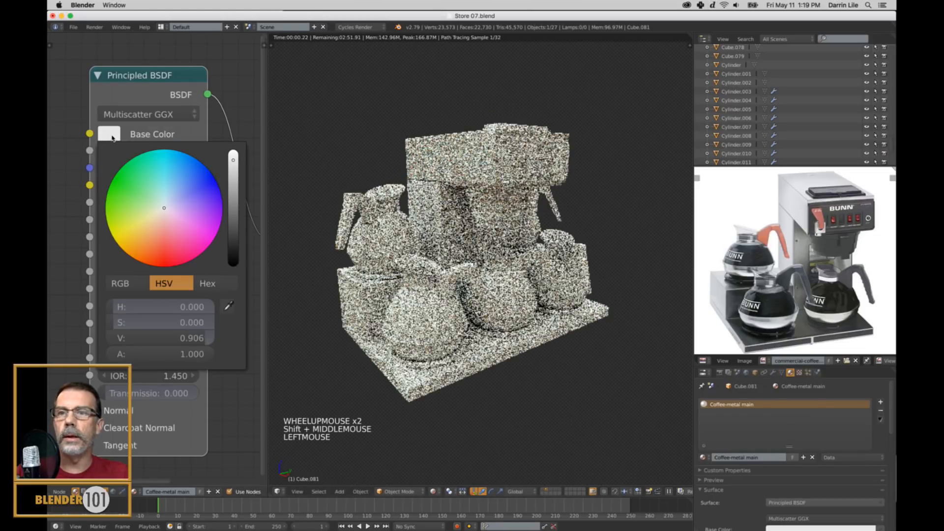
click(234, 186)
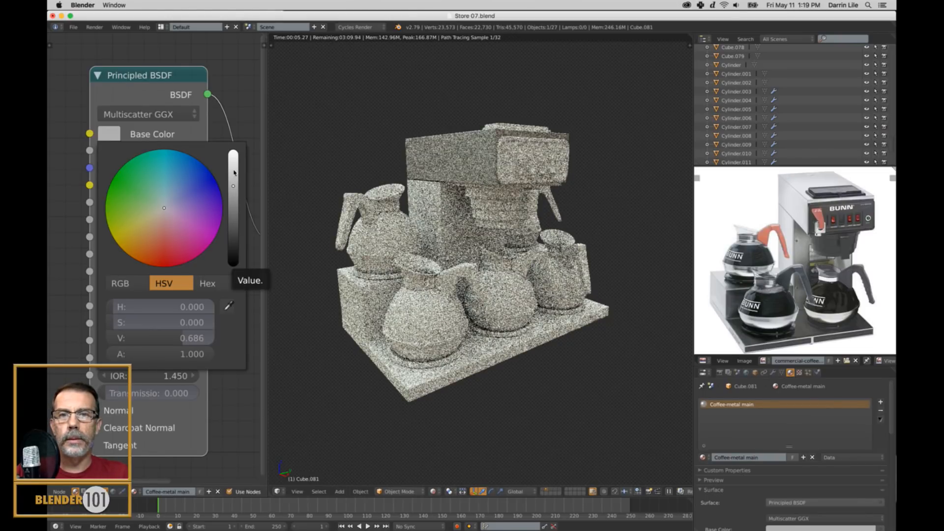
click(232, 179)
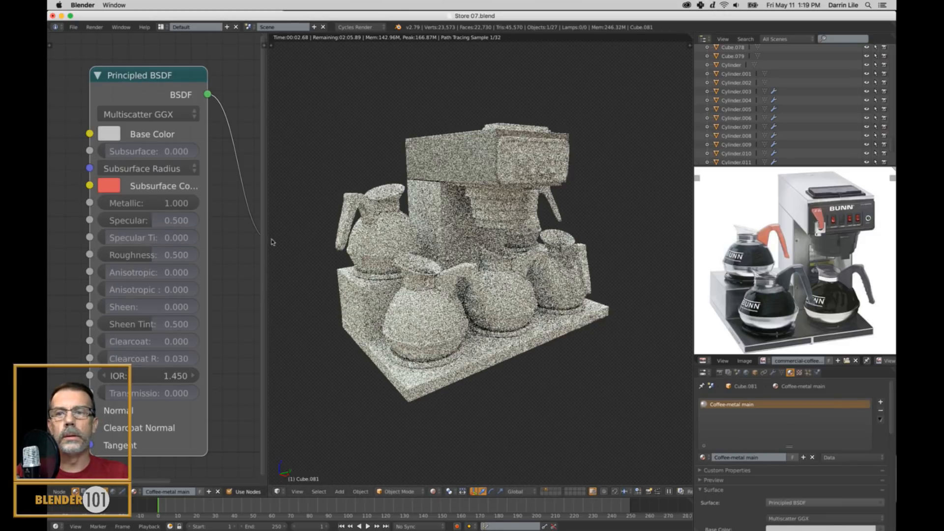
Set the housing material's Roughness to 0.2 and its Anisotropic to about 0.196.
mouse_move(185, 254)
mouse_down()
mouse_move(147, 254)
mouse_move(185, 253)
mouse_up()
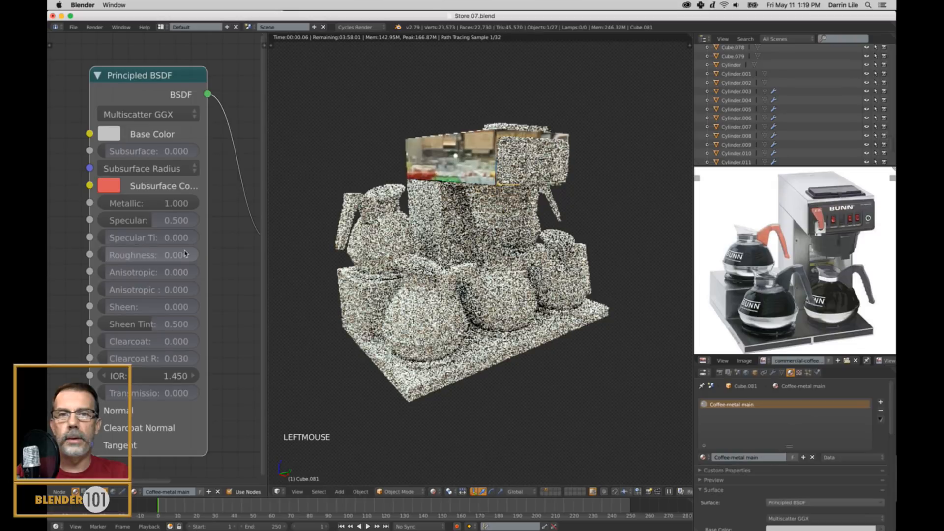
double_click(119, 256)
text(.2)
key(Return)
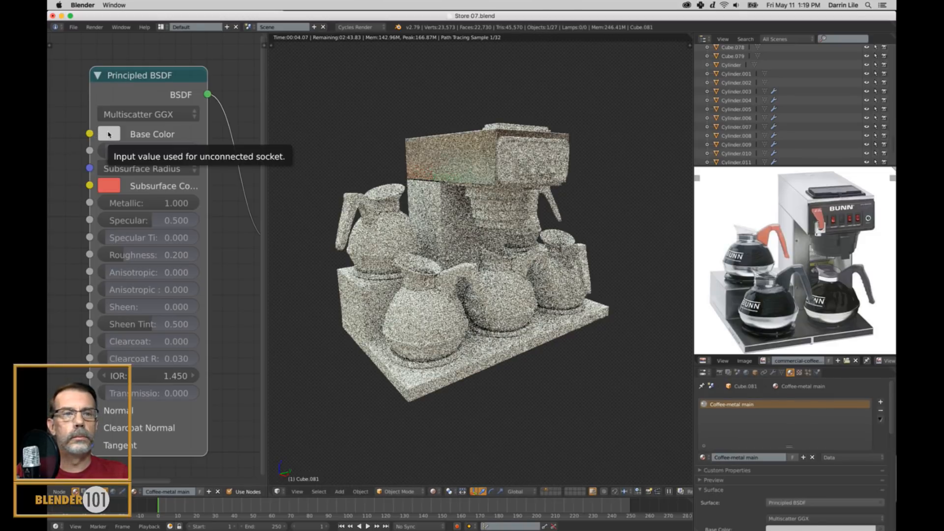
click(106, 275)
drag(105, 274, 131, 272)
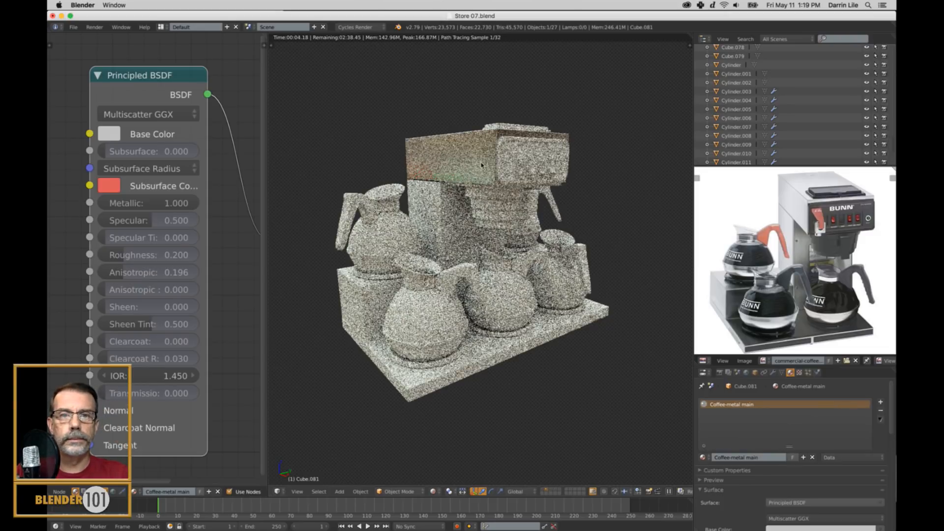
Darken the housing's base color to a medium grey and set Metallic to about 0.742.
click(109, 134)
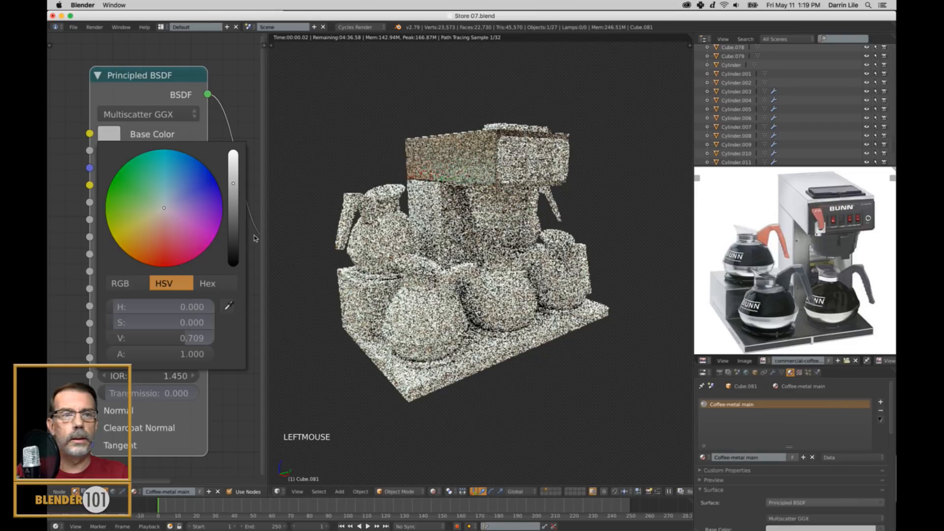
drag(236, 189, 236, 193)
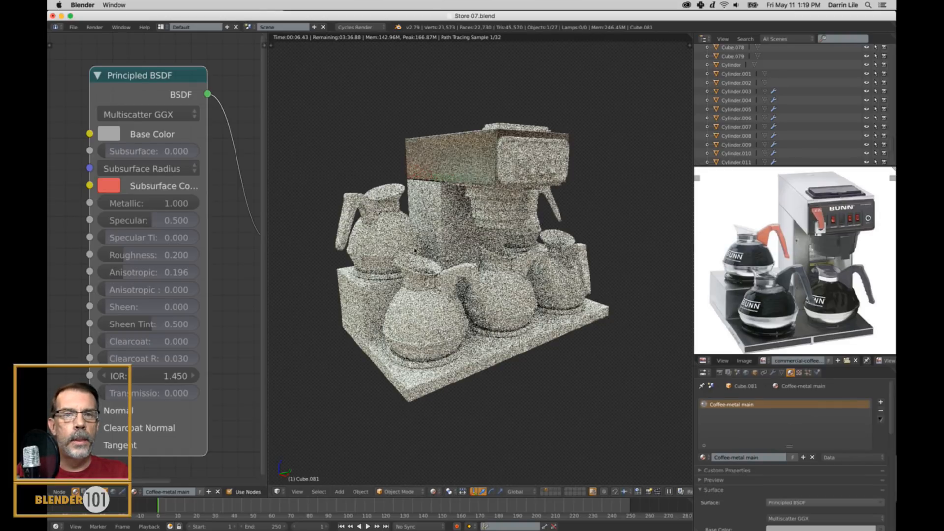
mouse_move(438, 231)
middle_down()
mouse_move(512, 242)
mouse_move(435, 238)
middle_up()
middle_drag(460, 197, 557, 237)
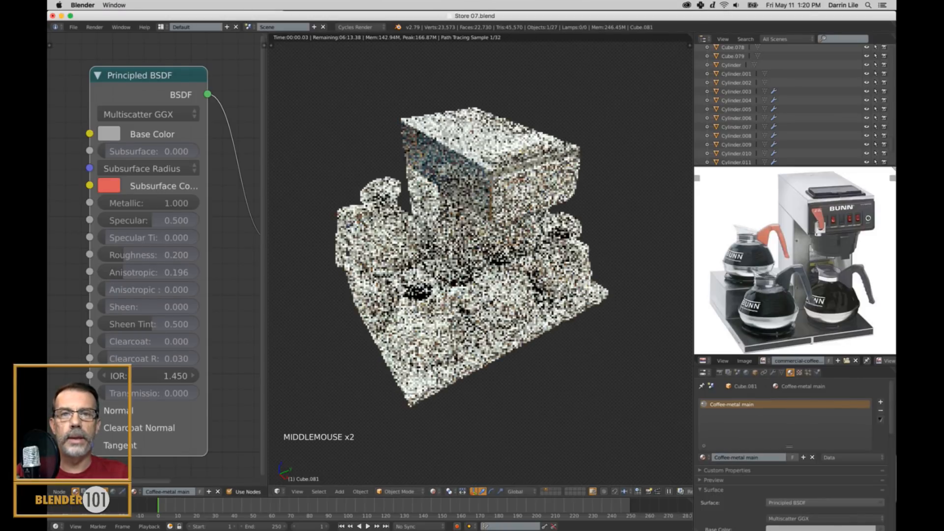
drag(192, 202, 167, 202)
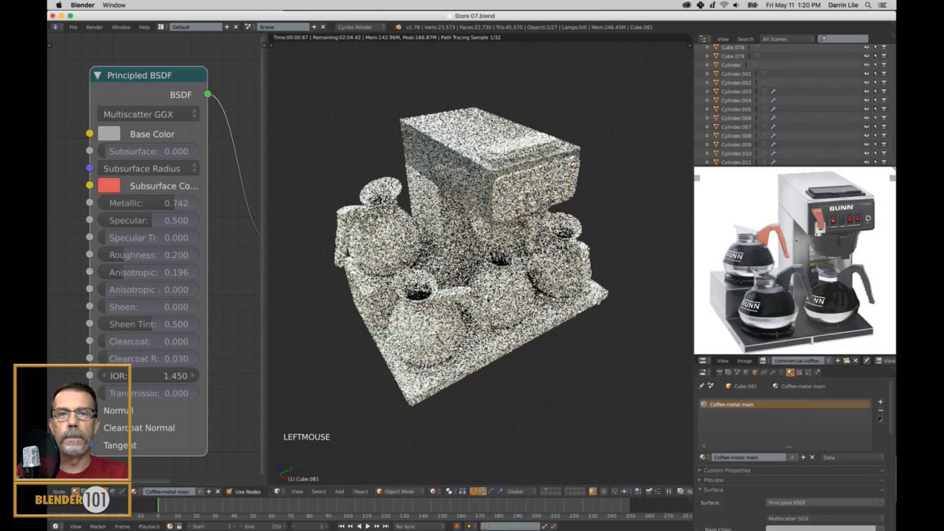
middle_drag(505, 323, 499, 315)
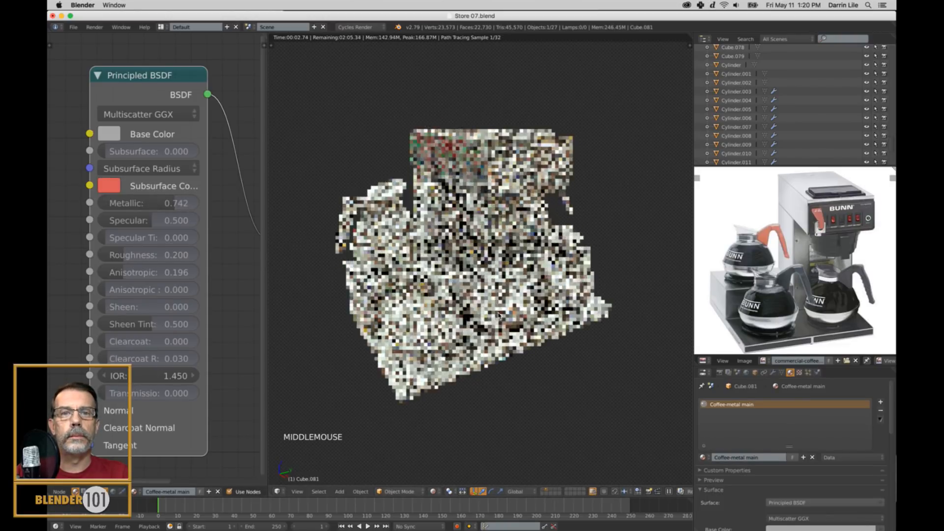
scroll(472, 265, up, 1)
scroll(472, 265, down, 1)
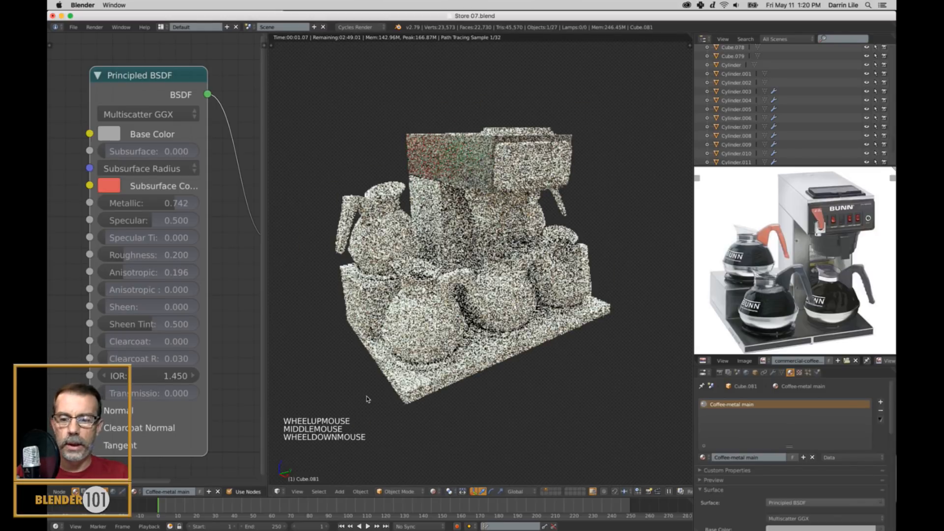
Link the upper housing's Coffee-metal main material to the coffee maker's rear column, raised side base and both lower base sections.
key(alt+z)
right_click(426, 248)
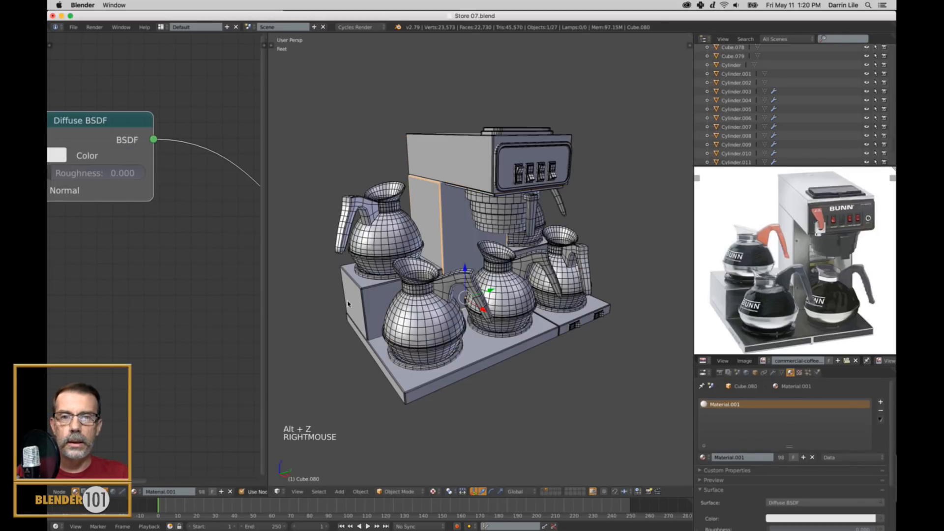
shift+right_click(367, 306)
shift+right_click(536, 339)
shift+right_click(589, 316)
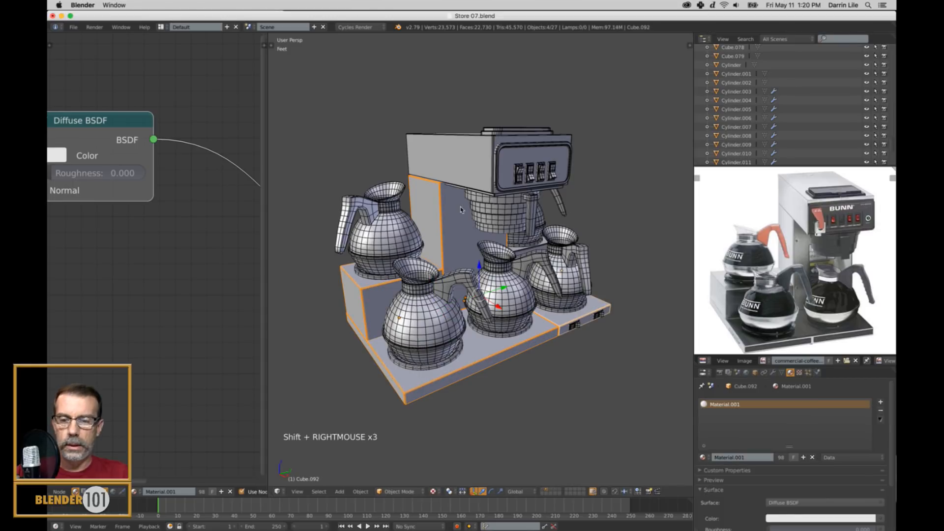
shift+right_click(456, 169)
key(ctrl+l)
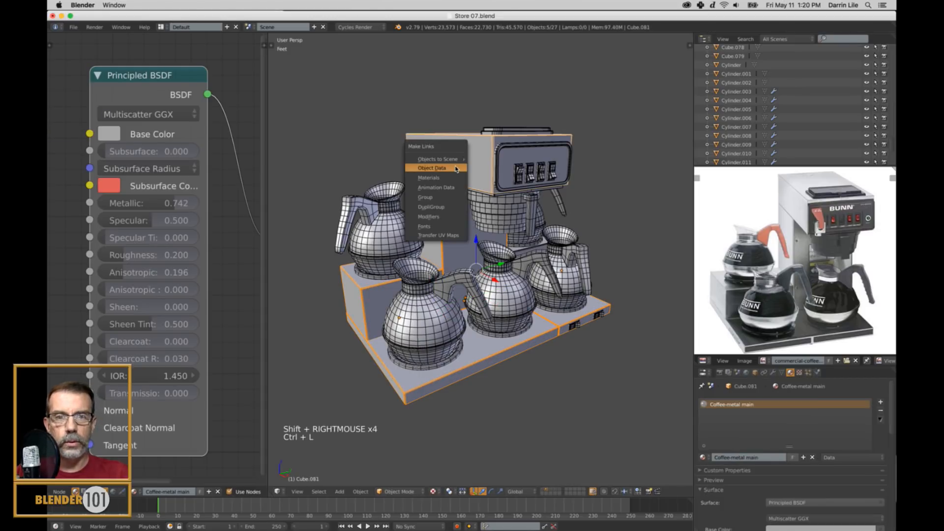
click(442, 182)
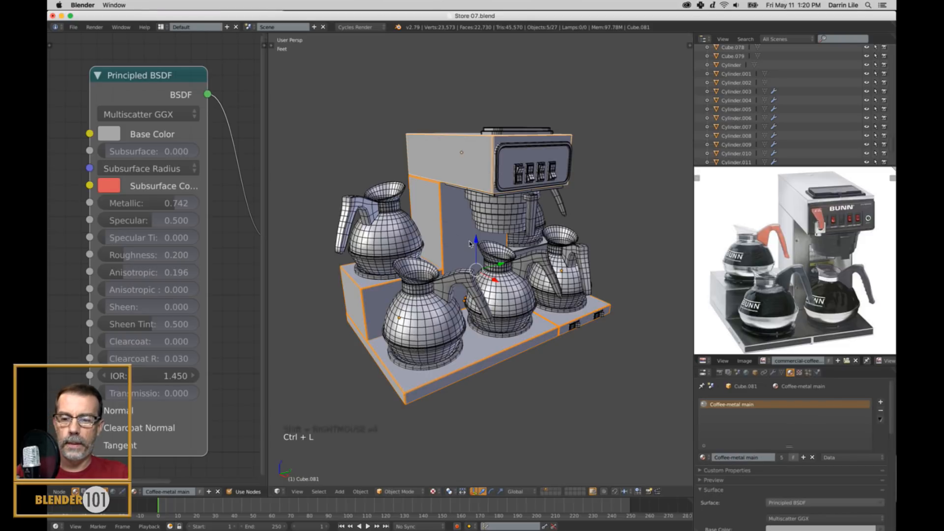
Switch the 3D view to Rendered shading and examine the metal parts from the opposite side of the coffee maker.
click(433, 491)
click(451, 432)
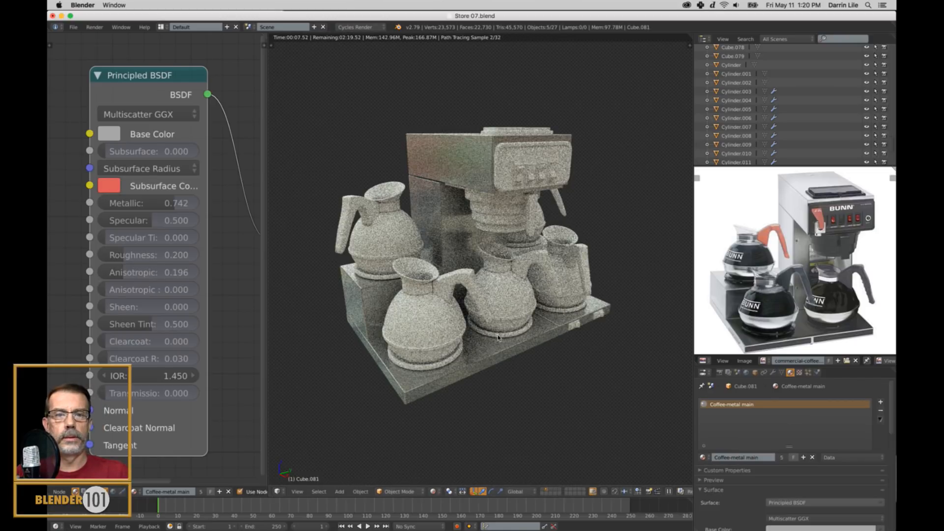
mouse_move(562, 333)
middle_down()
mouse_move(528, 335)
mouse_move(575, 333)
middle_up()
shift+middle_drag(576, 332, 549, 328)
middle_drag(611, 366, 589, 328)
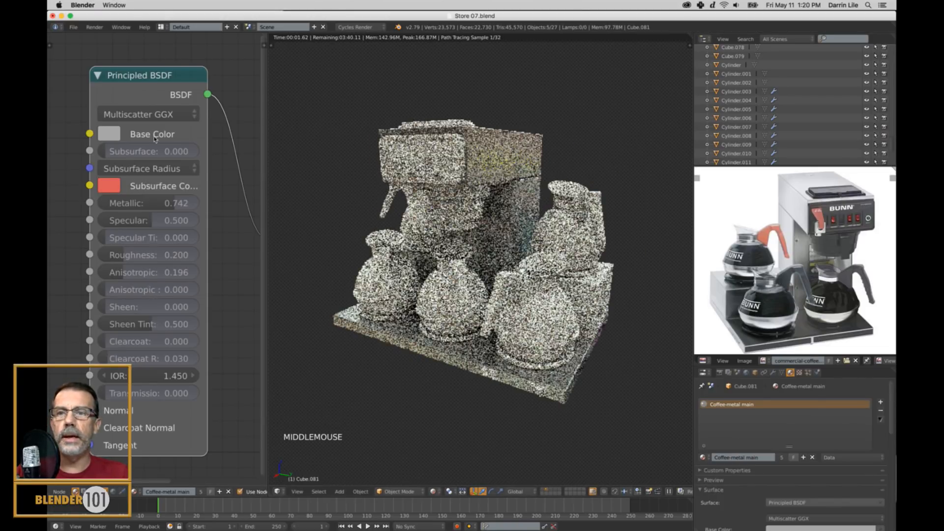
Sample the Coffee-metal main base color from the light metal in the reference photo and darken it slightly.
click(109, 138)
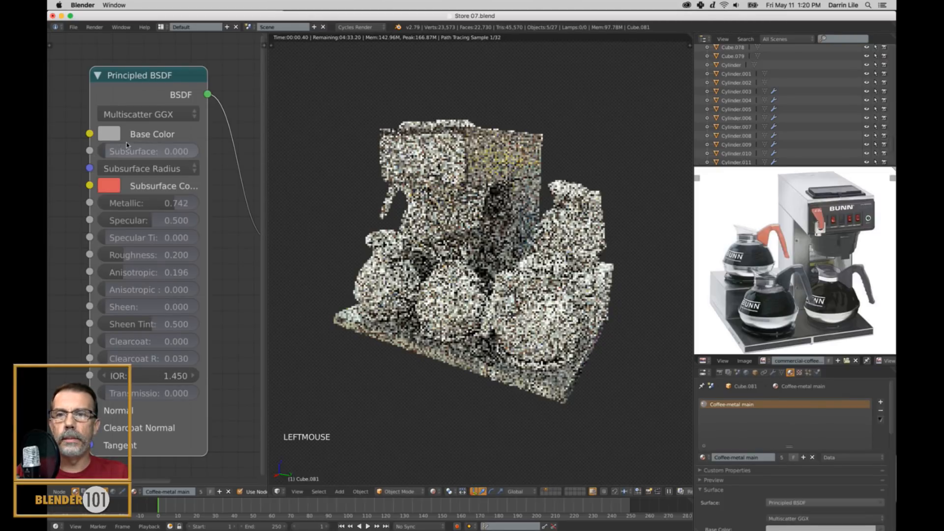
click(112, 137)
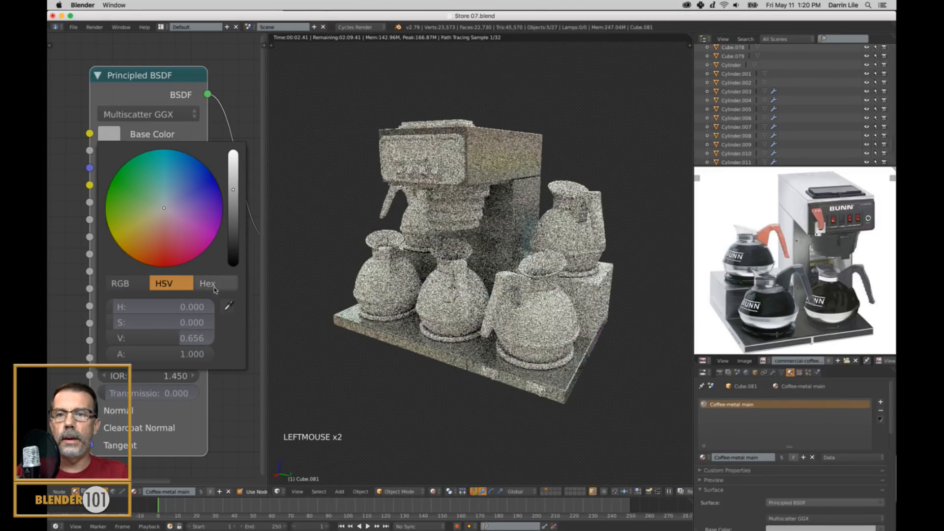
click(227, 306)
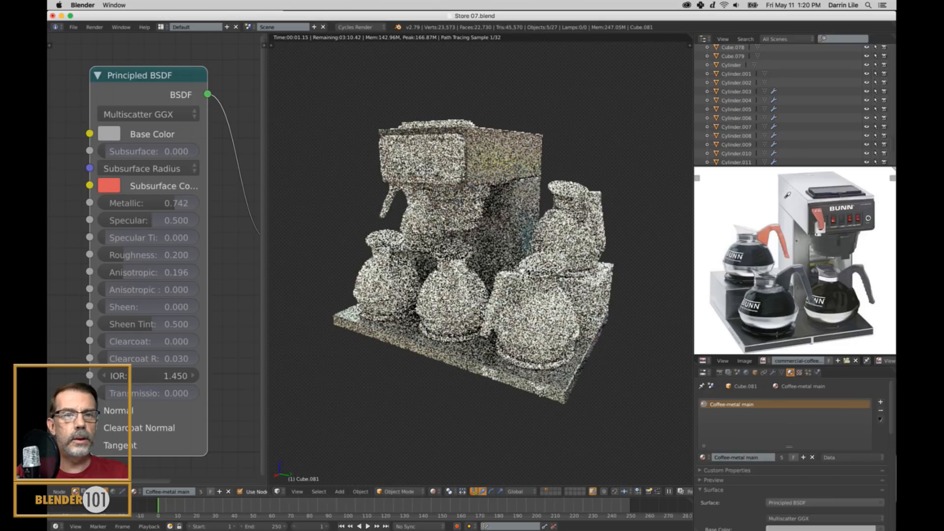
click(787, 196)
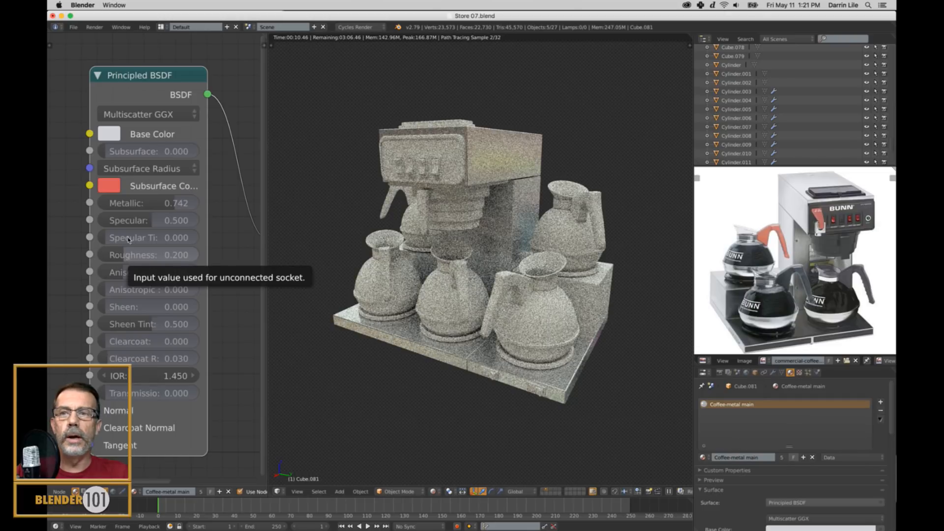
click(109, 134)
drag(233, 168, 234, 172)
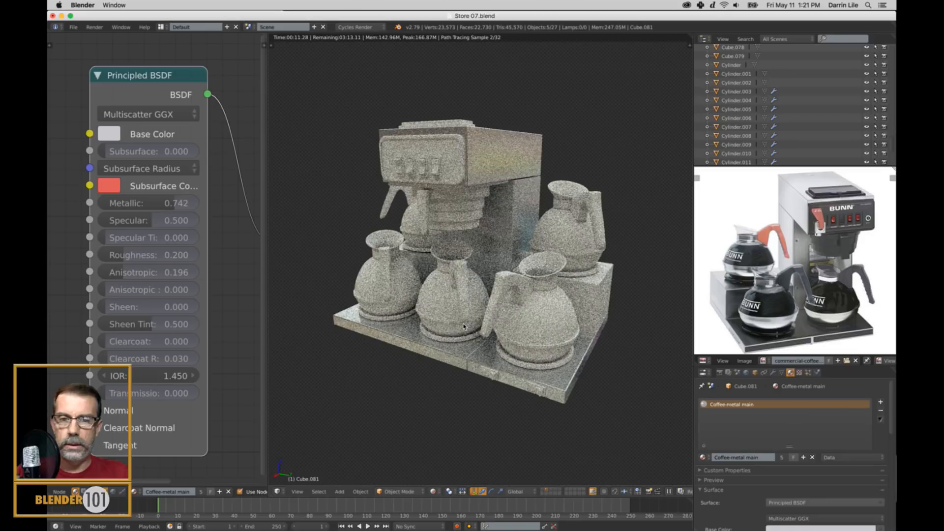
Return the 3D view to textured shading and select the front carafe at the outer corner of the base.
key(alt+z)
right_click(403, 310)
middle_drag(402, 327, 504, 344)
scroll(406, 328, down, 2)
scroll(406, 327, up, 3)
scroll(486, 318, up, 2)
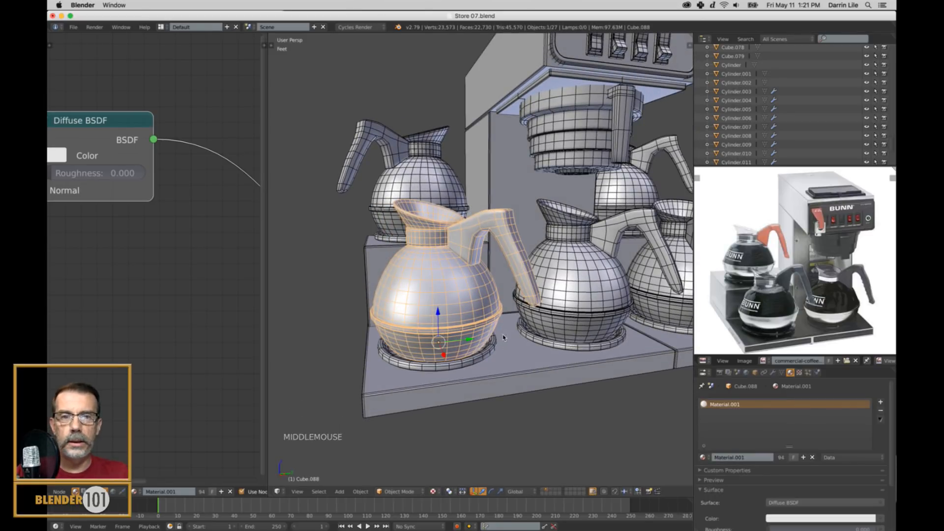
scroll(504, 339, down, 2)
Delete the four other carafes, keeping only the one at the front corner of the base.
right_click(432, 194)
shift+right_click(521, 245)
shift+right_click(638, 282)
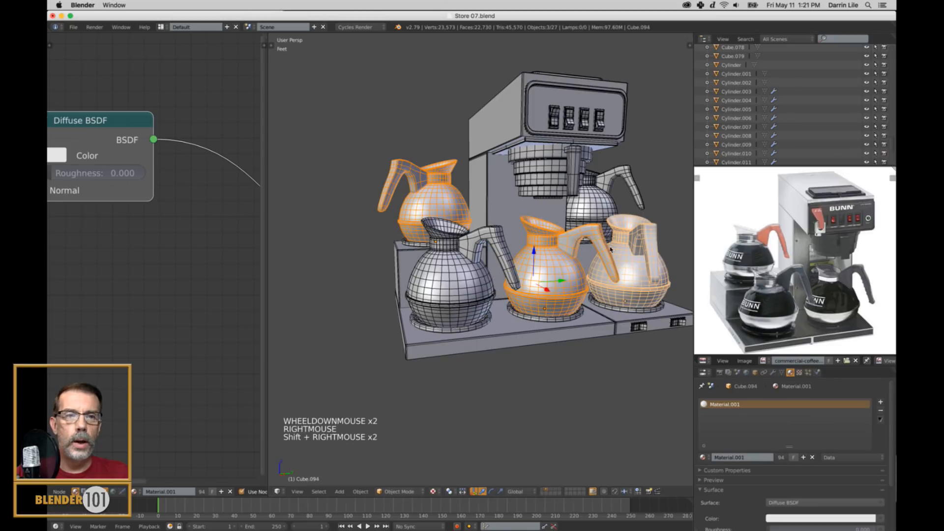
shift+right_click(604, 217)
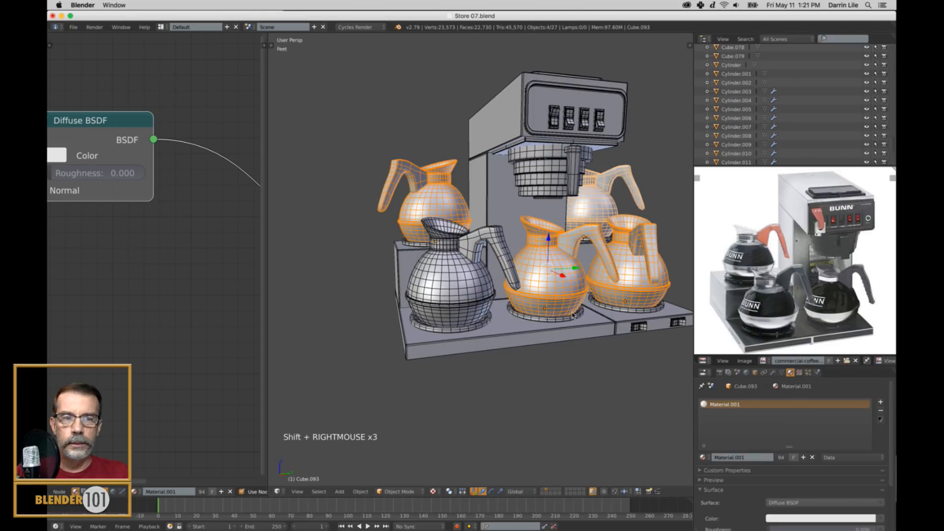
key(x)
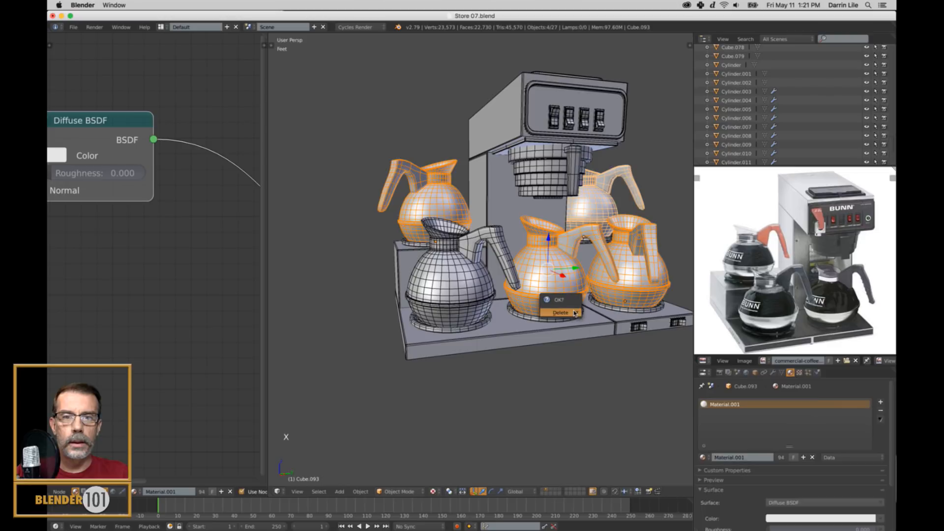
click(573, 315)
Frame the remaining carafe and select its connected lower bowl with the rim band in Edit Mode.
right_click(456, 284)
key(KP_Decimal)
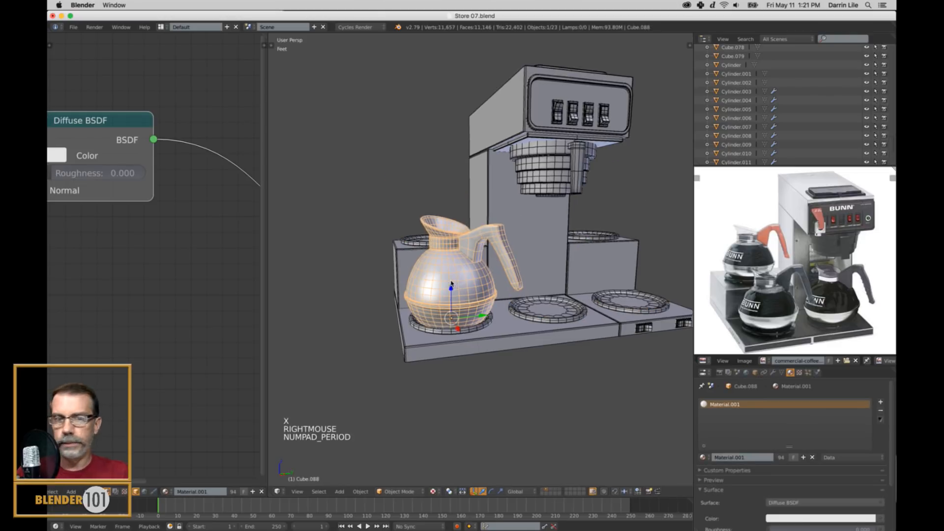
middle_drag(447, 291, 459, 300)
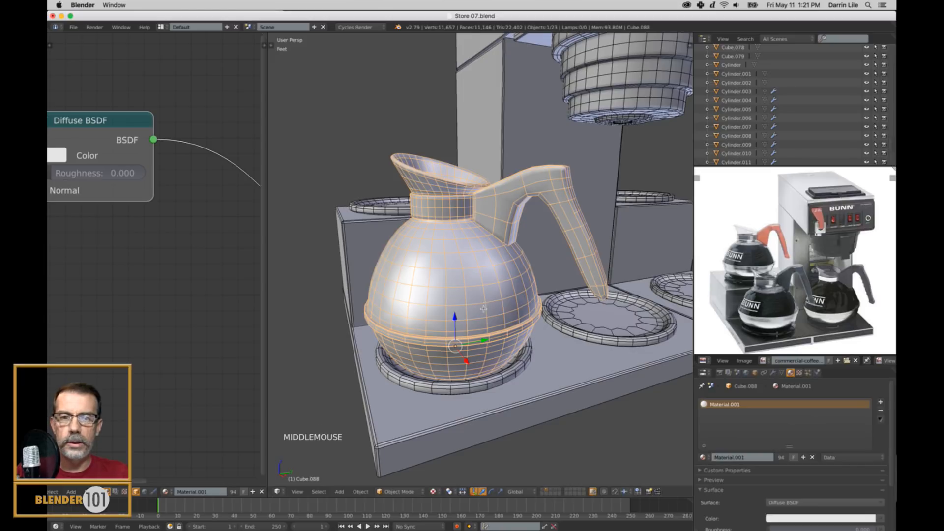
key(Tab)
key(a)
key(a)
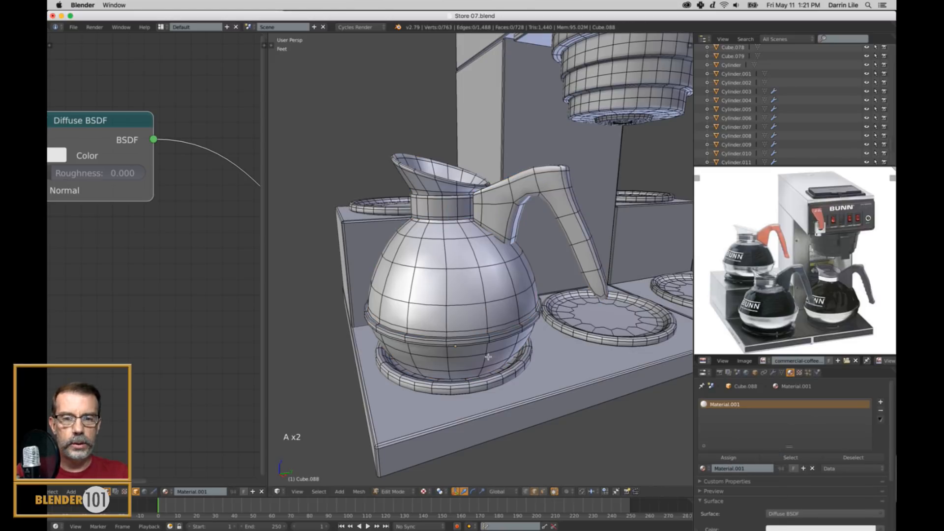
key(l)
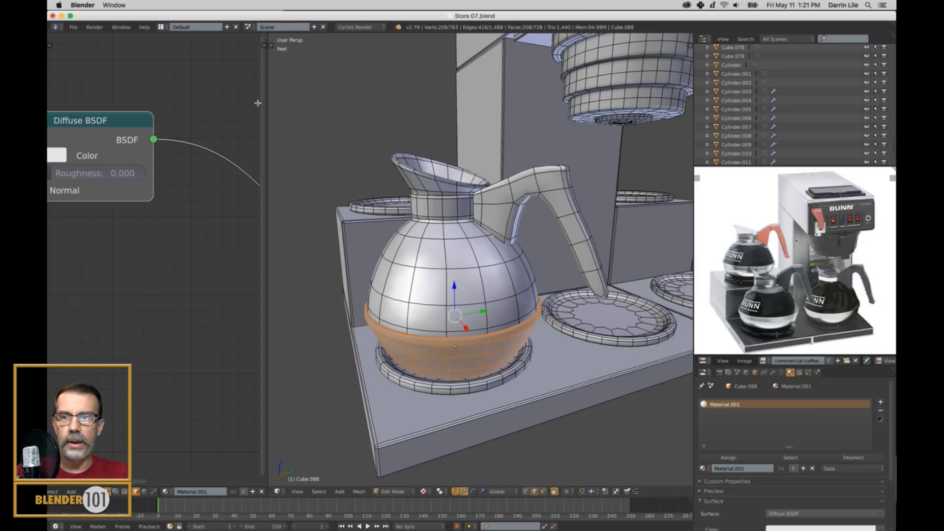
Add a second material slot to the carafe and set it to Coffee-metal main.
scroll(168, 232, down, 13)
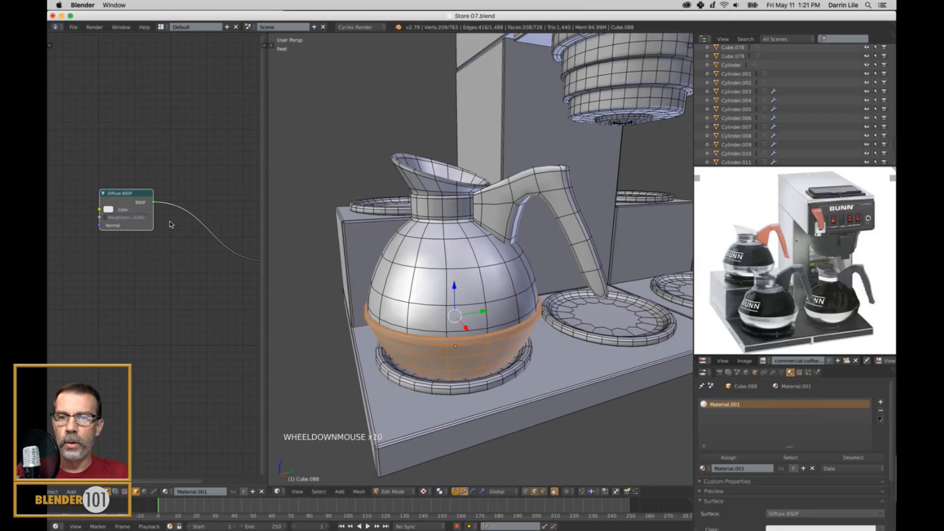
shift+middle_drag(158, 237, 146, 240)
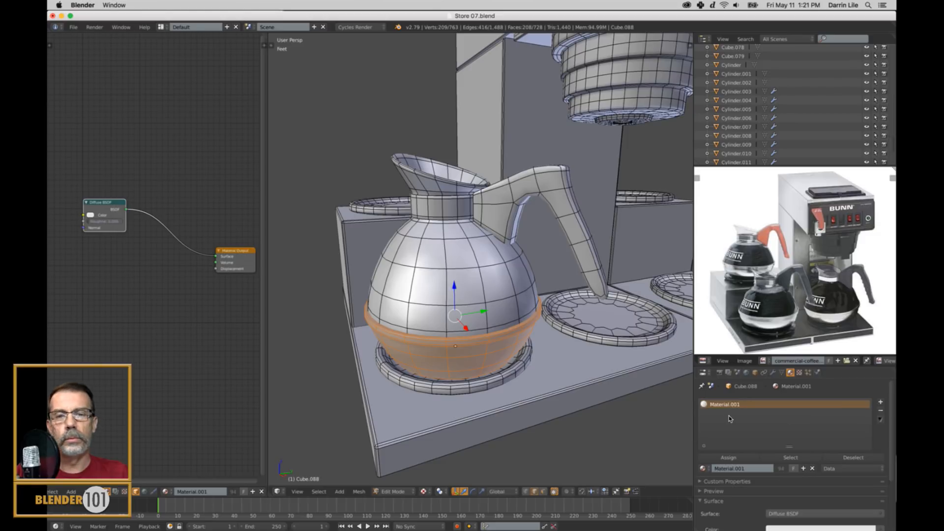
click(881, 402)
click(703, 469)
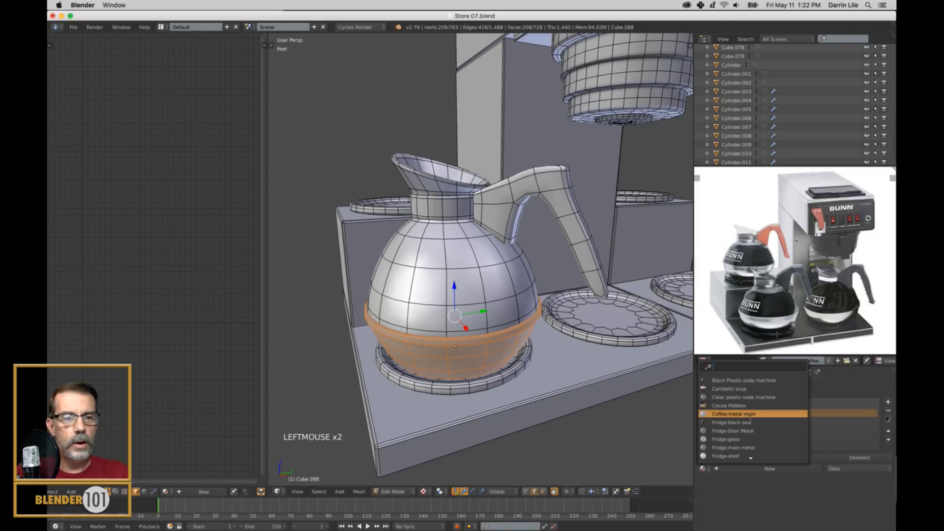
click(734, 414)
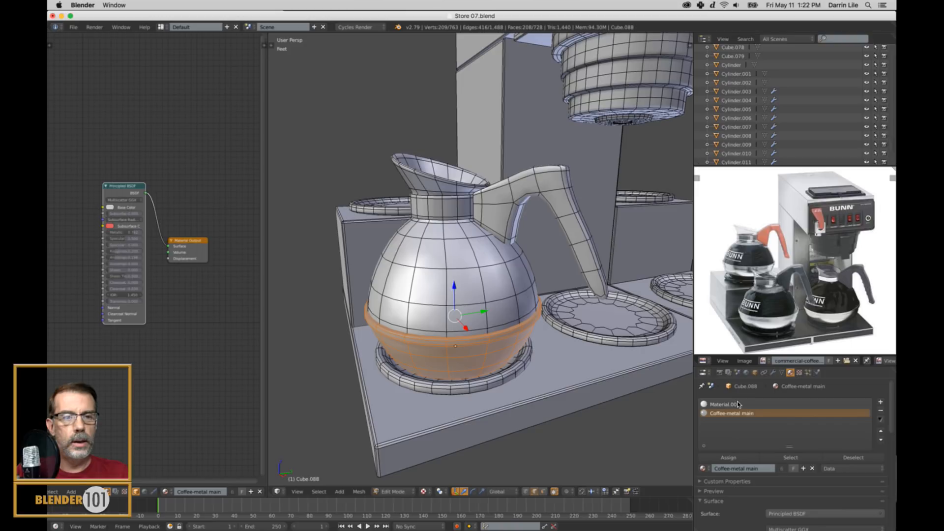
Remove the Material.001 slot from the carafe in Object Mode.
click(738, 404)
click(882, 412)
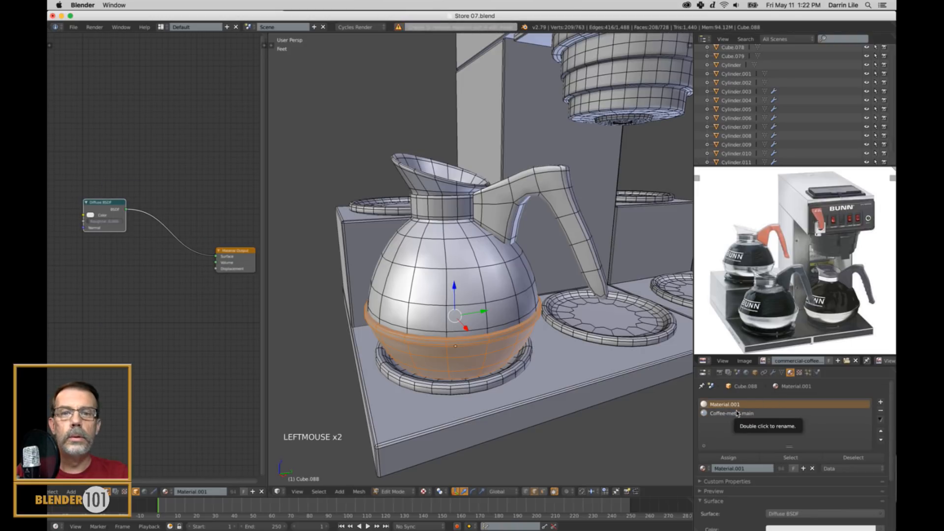
key(Tab)
click(880, 411)
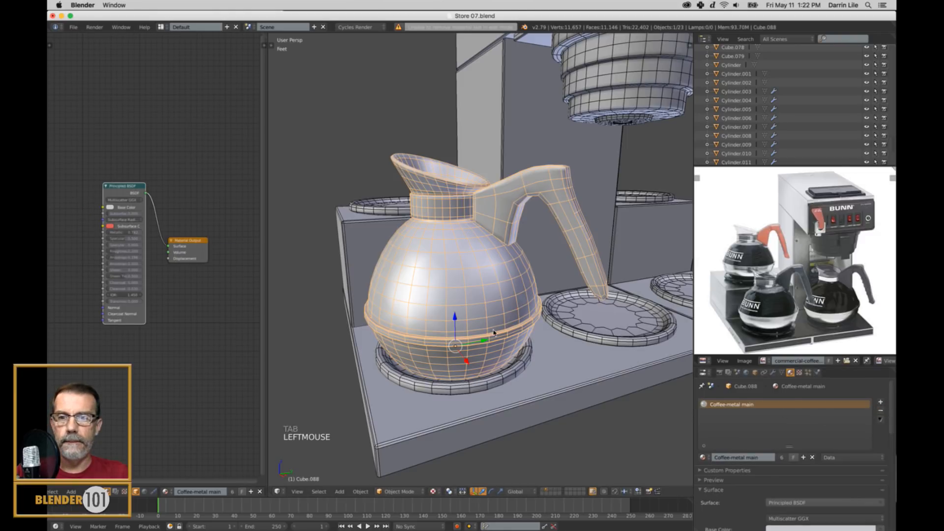
Assign Coffee-metal main to the carafe's selected lower bowl, then preview the carafe in Rendered shading.
key(Tab)
scroll(506, 359, up, 2)
scroll(506, 359, down, 2)
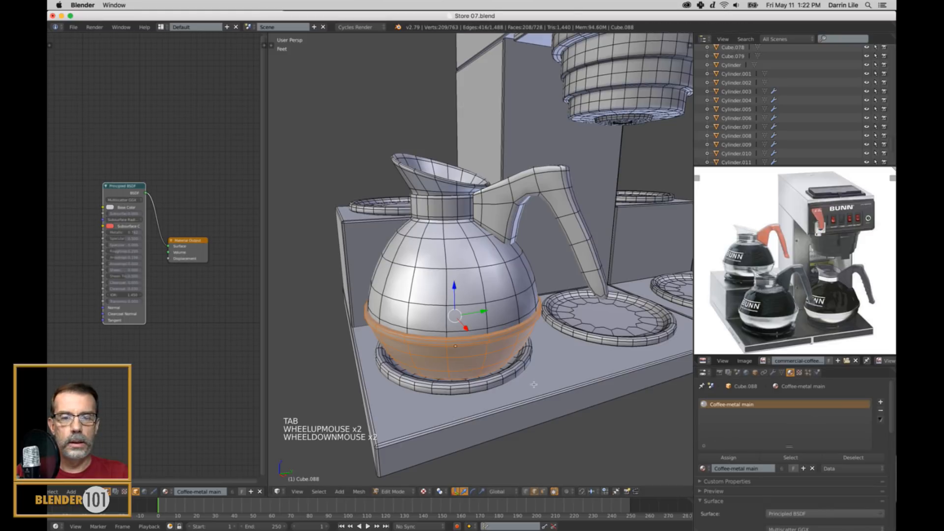
click(738, 459)
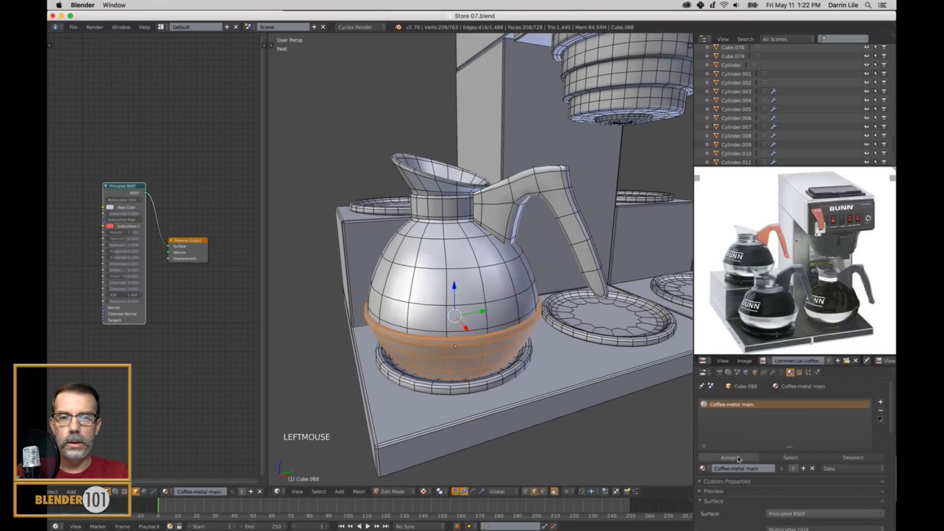
key(a)
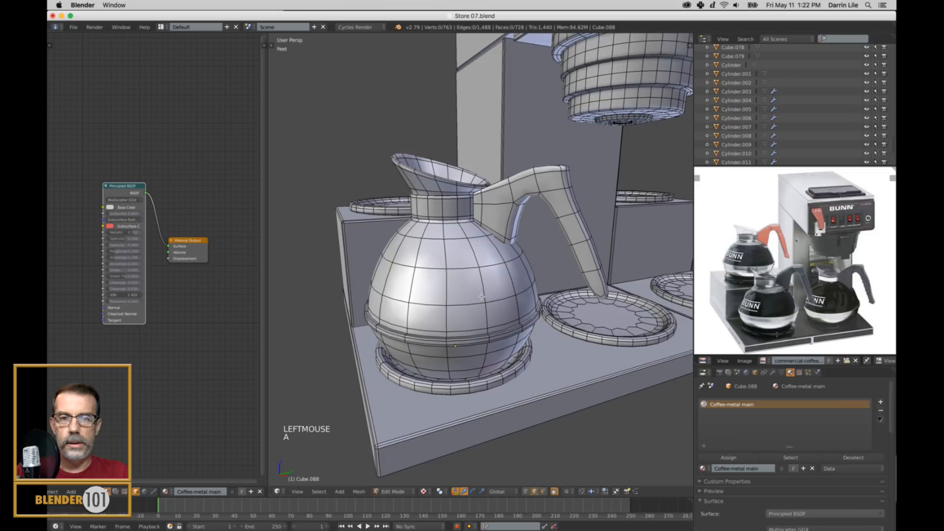
key(Tab)
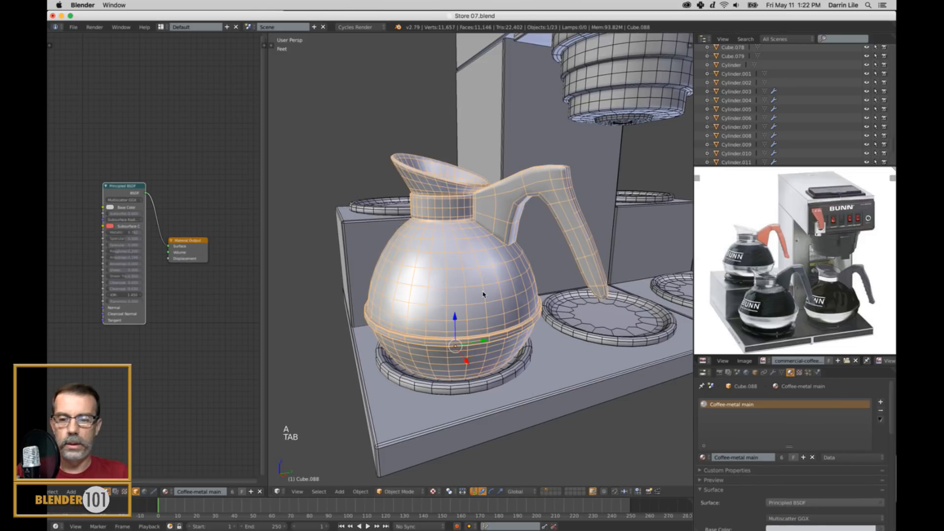
click(433, 491)
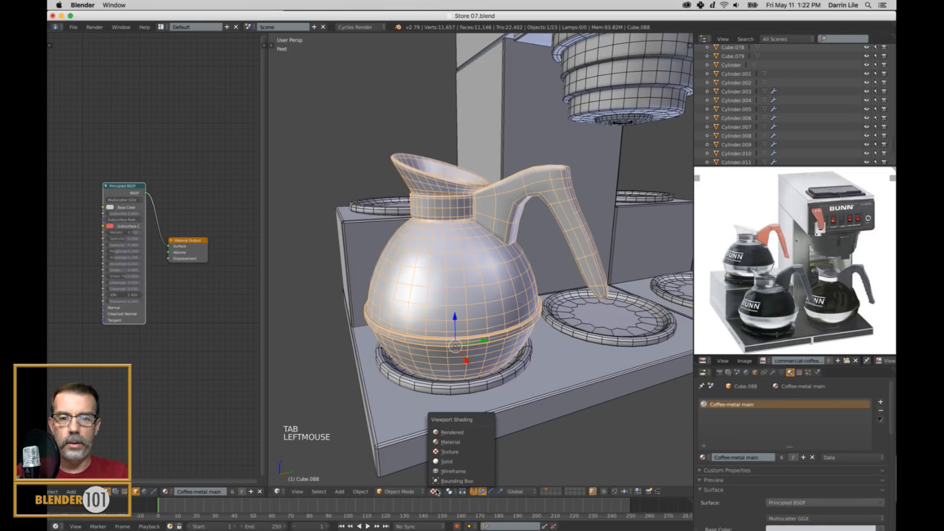
click(462, 431)
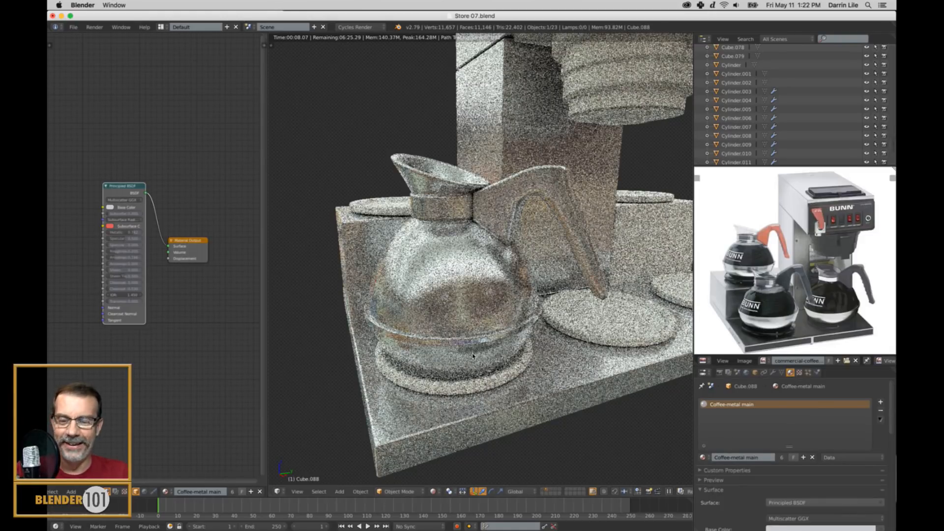
Return to Solid shading and select the carafe's connected glass body and spout in Edit Mode.
key(alt+z)
key(a)
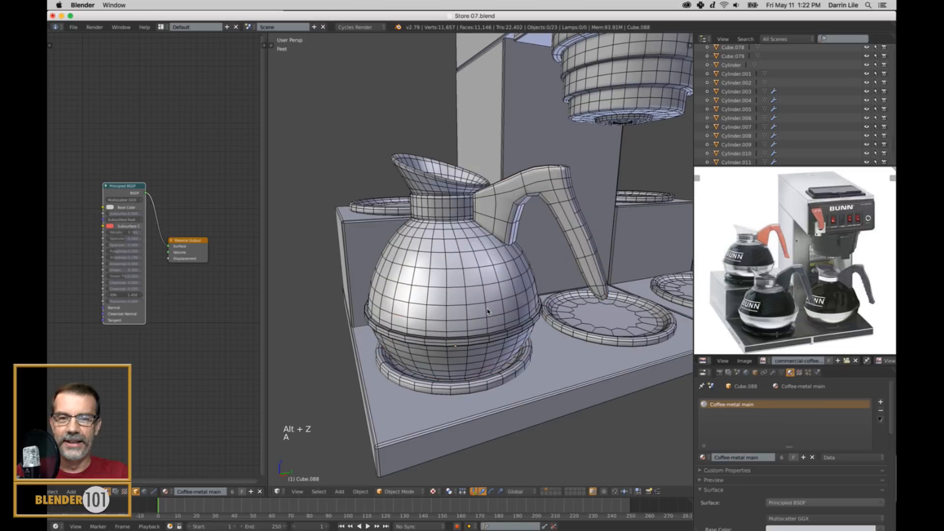
key(l)
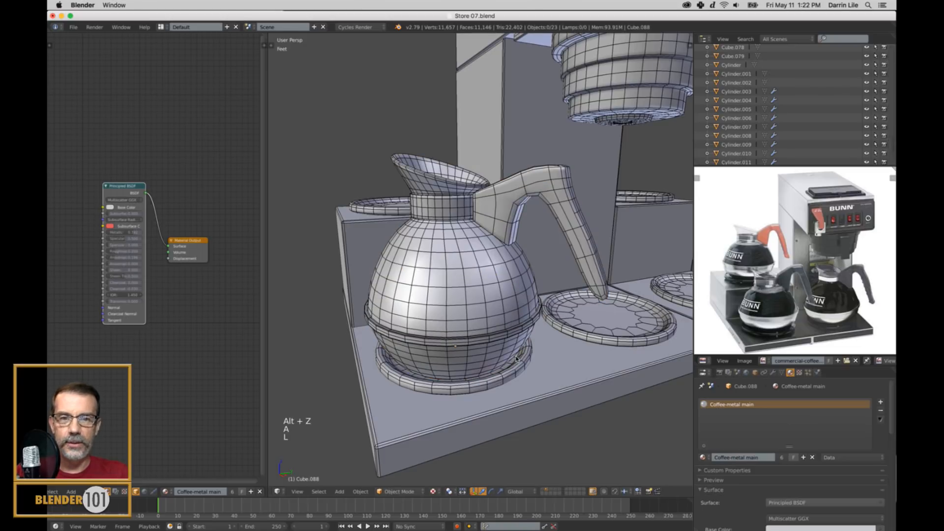
right_click(468, 285)
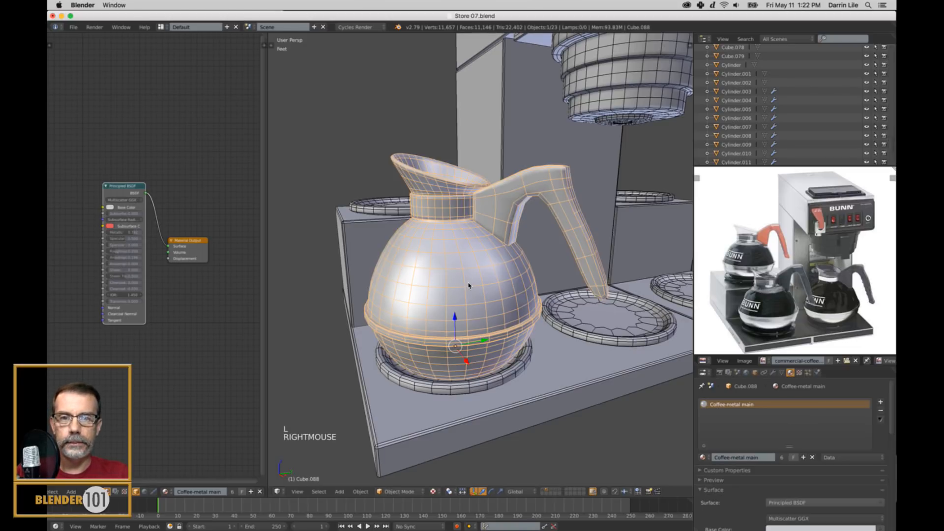
key(Tab)
key(a)
key(a)
key(a)
key(a)
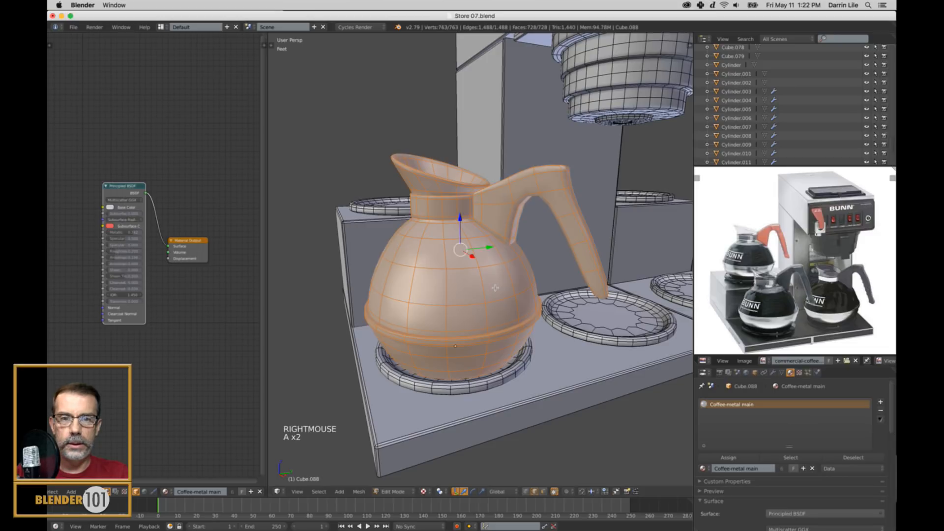
key(l)
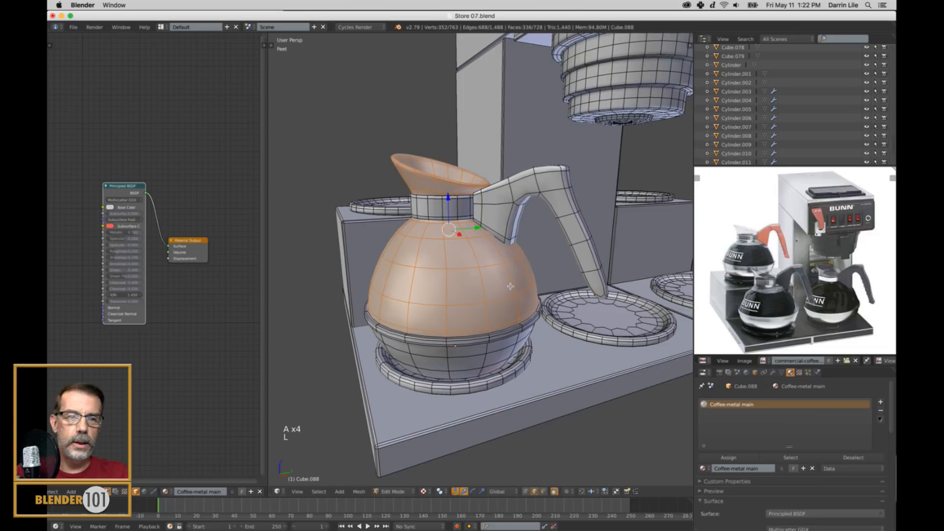
Add a second material slot with a new material named Coffee-glass and assign it to the selected glass body.
click(881, 402)
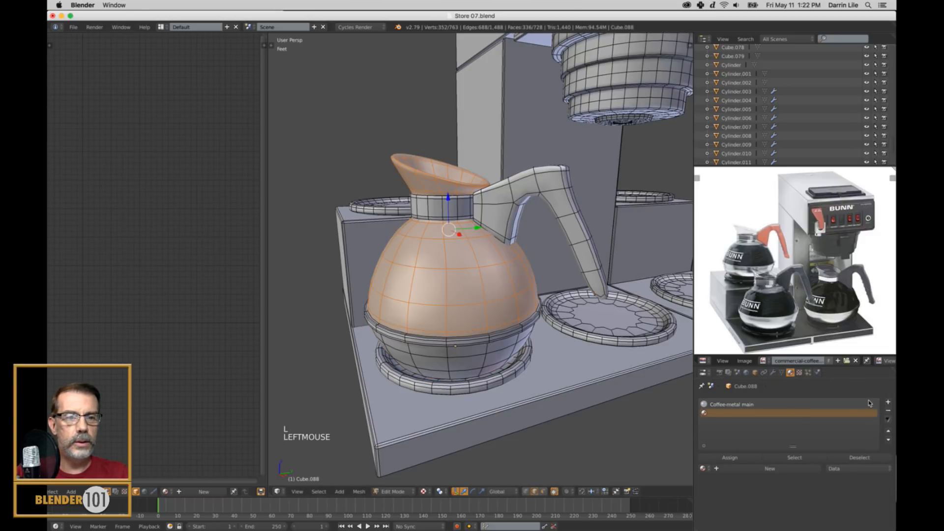
click(730, 470)
double_click(740, 468)
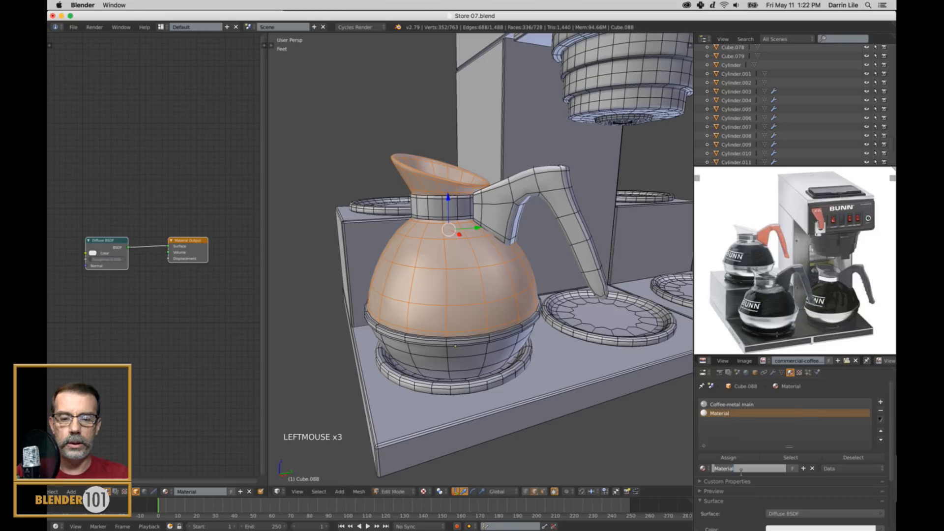
text(Coffee)
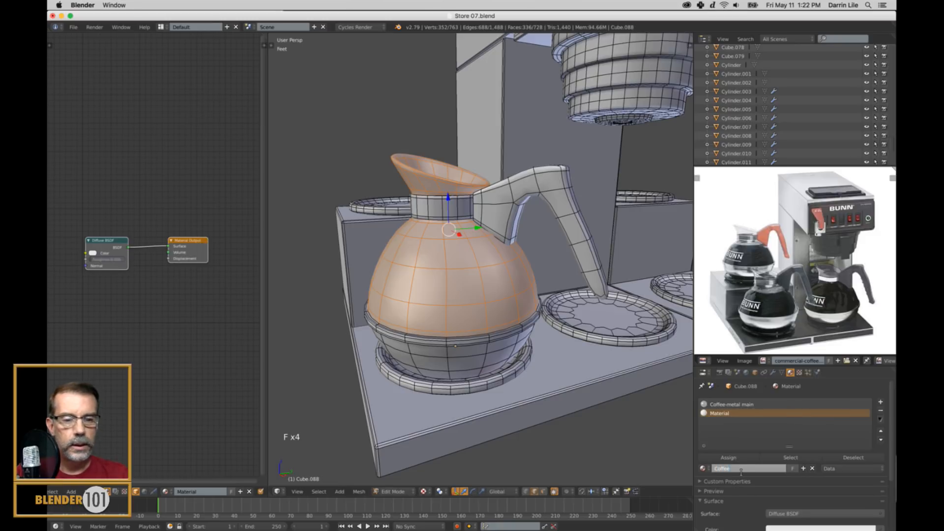
text(-glass)
key(Return)
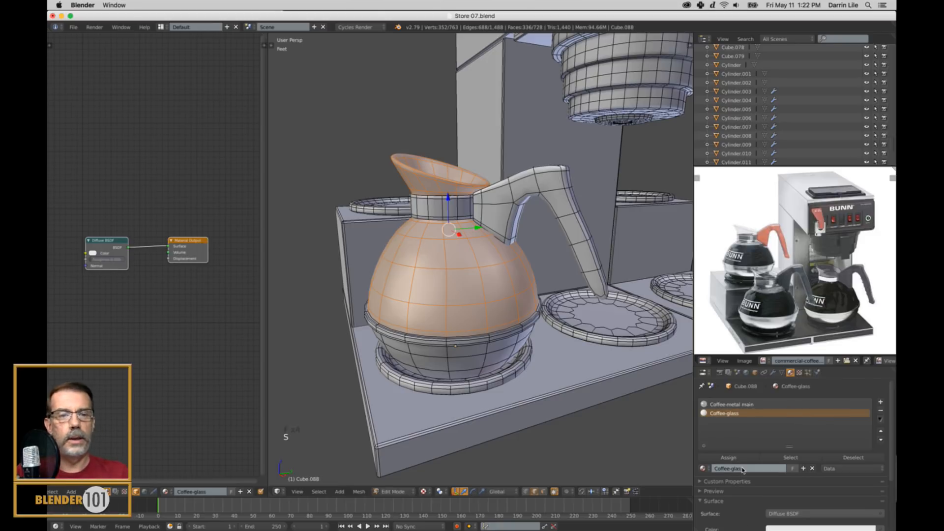
click(728, 457)
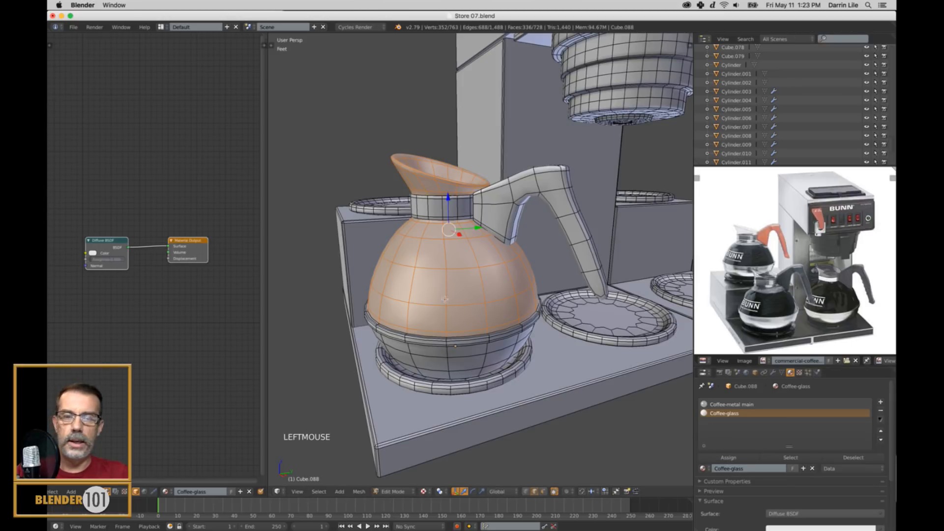
In Object Mode, replace Coffee-glass's Diffuse BSDF node with a Principled BSDF connected to the Material Output's Surface.
key(Tab)
right_click(120, 242)
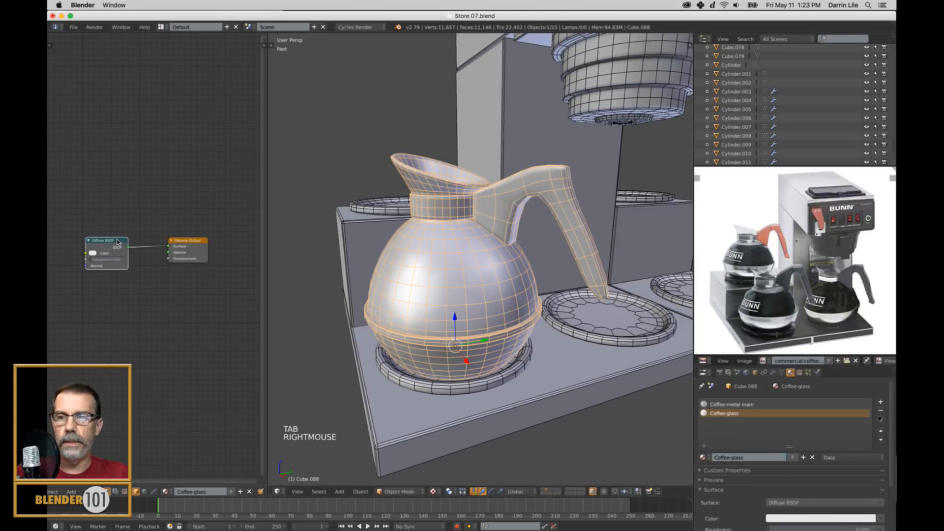
key(x)
key(shift+a)
mouse_move(148, 294)
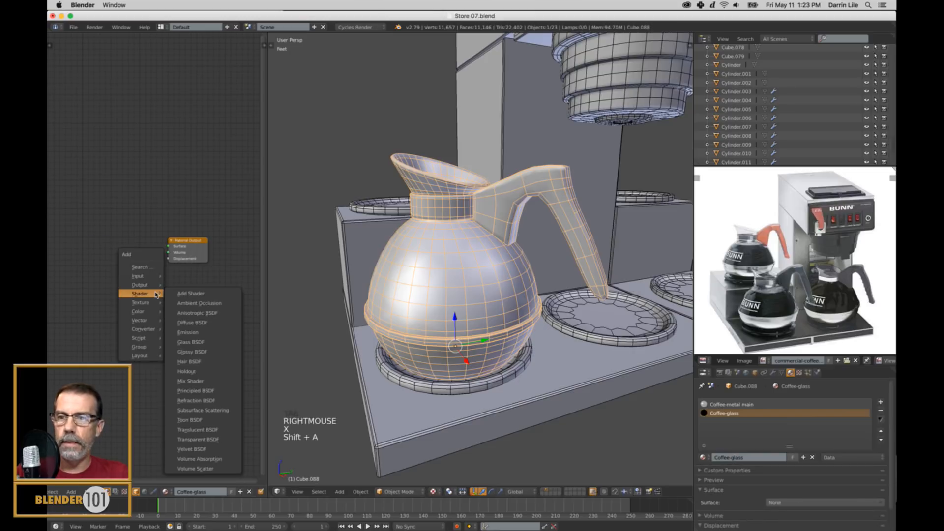
click(196, 390)
click(94, 188)
drag(141, 196, 166, 246)
scroll(167, 246, up, 10)
middle_drag(166, 245, 211, 253)
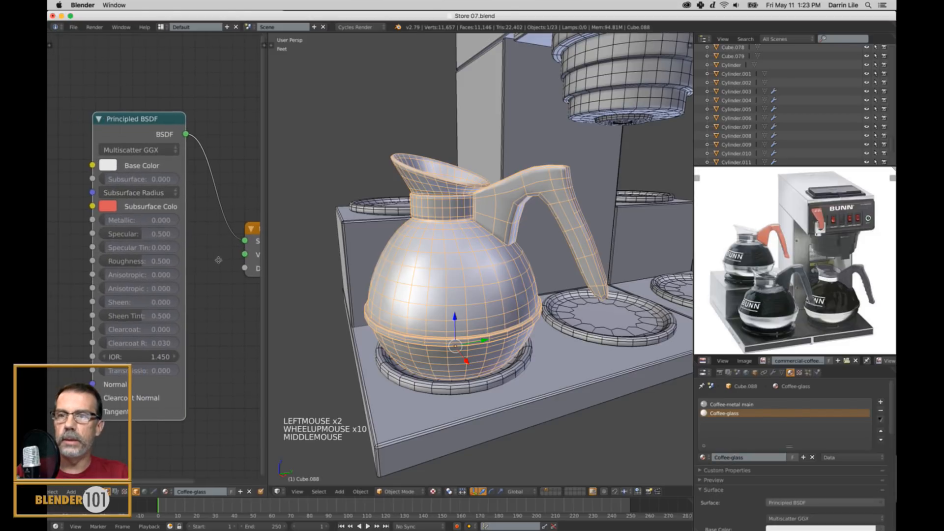
scroll(220, 257, up, 2)
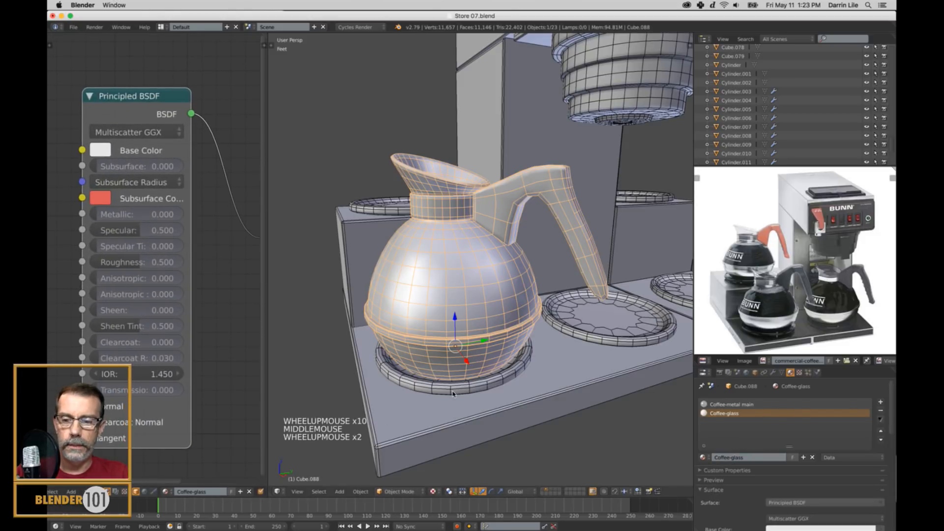
Split the 3D view into a solid view above and a Rendered view below, both framing the carafe.
click(432, 491)
click(446, 427)
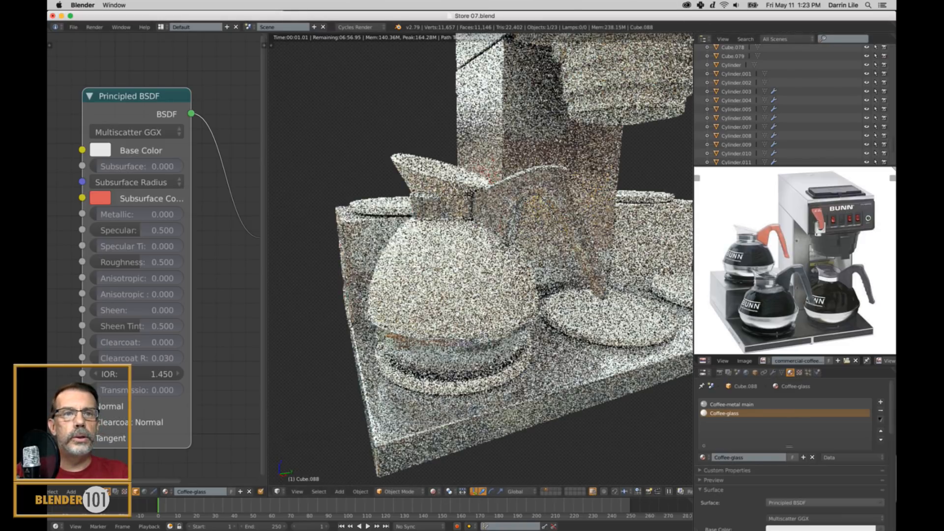
drag(660, 44, 660, 184)
scroll(524, 134, down, 2)
shift+middle_drag(523, 133, 522, 110)
shift+middle_drag(494, 346, 491, 324)
middle_drag(547, 369, 538, 374)
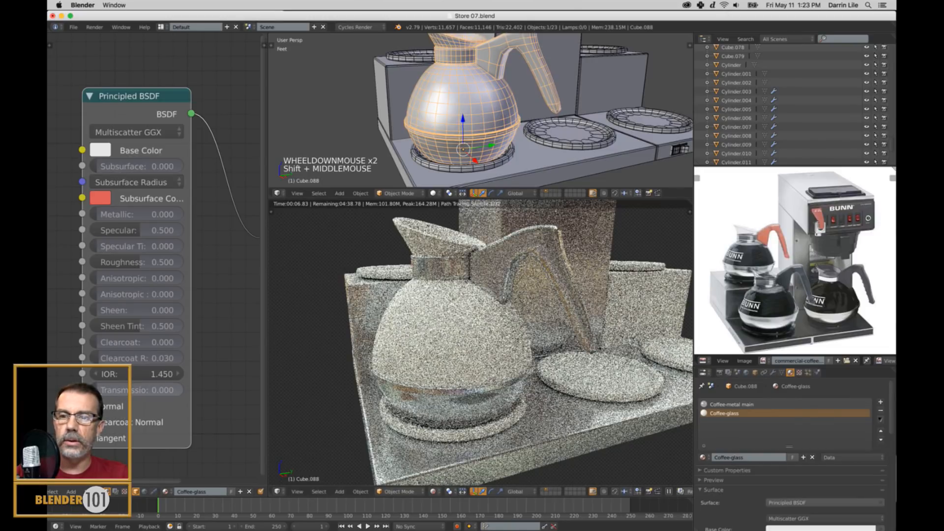
Set the Coffee-glass Transmission to 1.000 and Roughness to 0.1.
drag(135, 391, 338, 387)
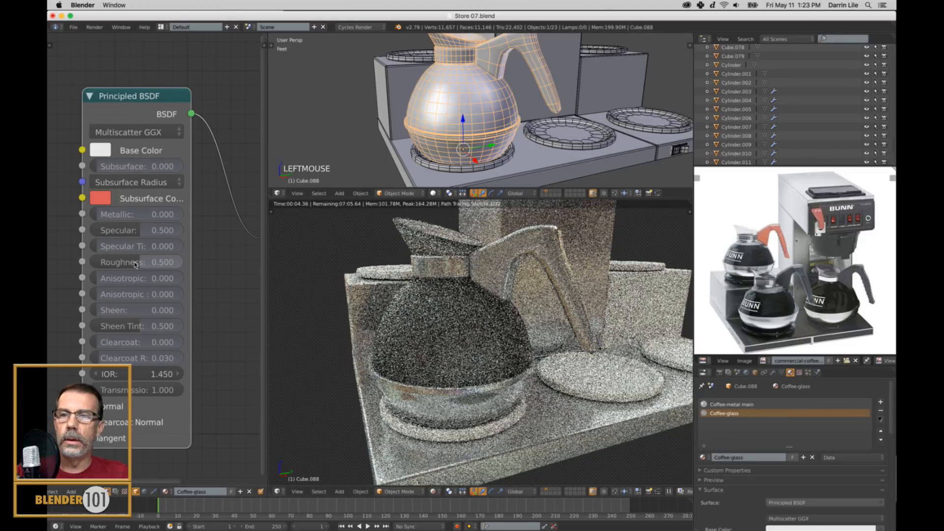
drag(137, 263, 105, 263)
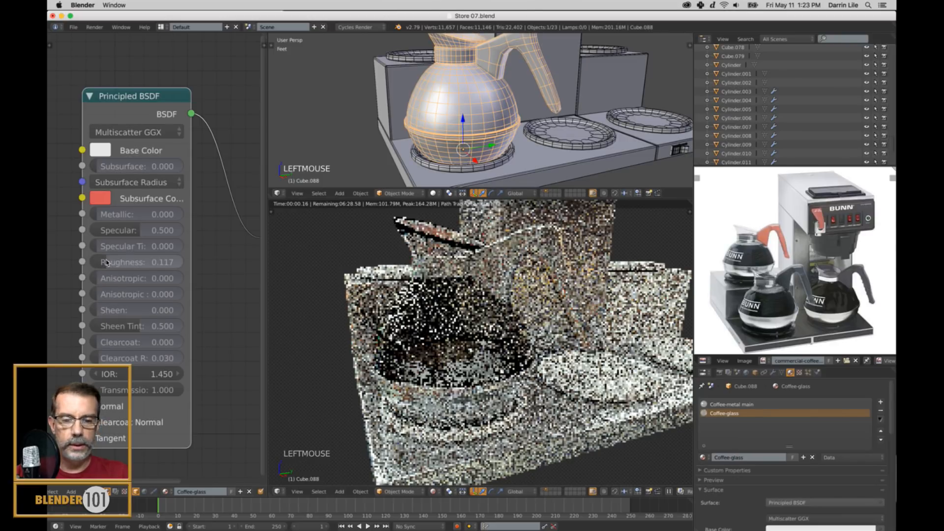
text(.1)
click(99, 263)
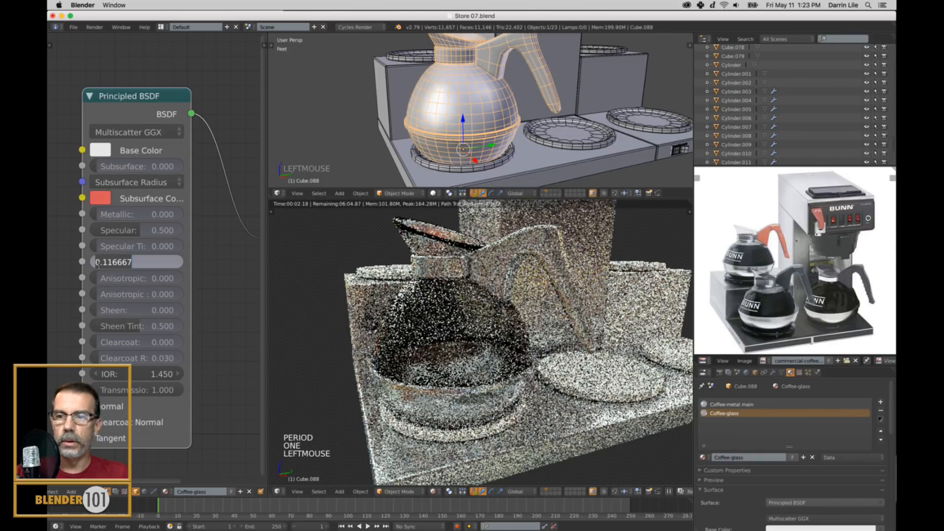
text(.1)
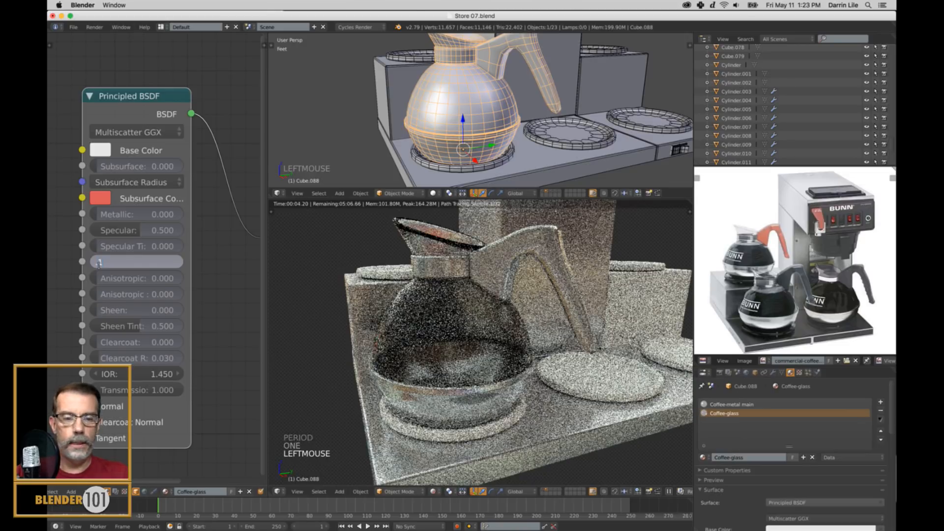
key(Return)
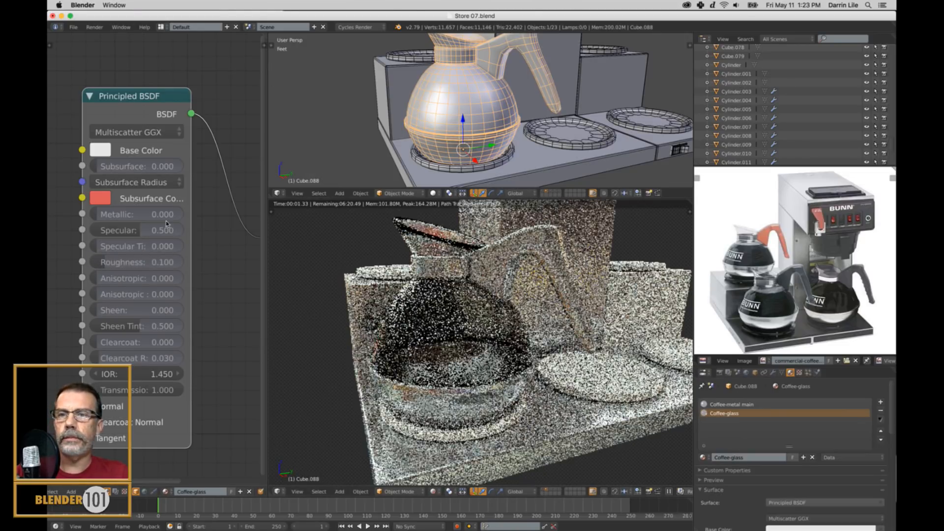
Set the Coffee-glass Metallic to about 0.213 and brighten its Base Color to pure white.
drag(106, 217, 127, 215)
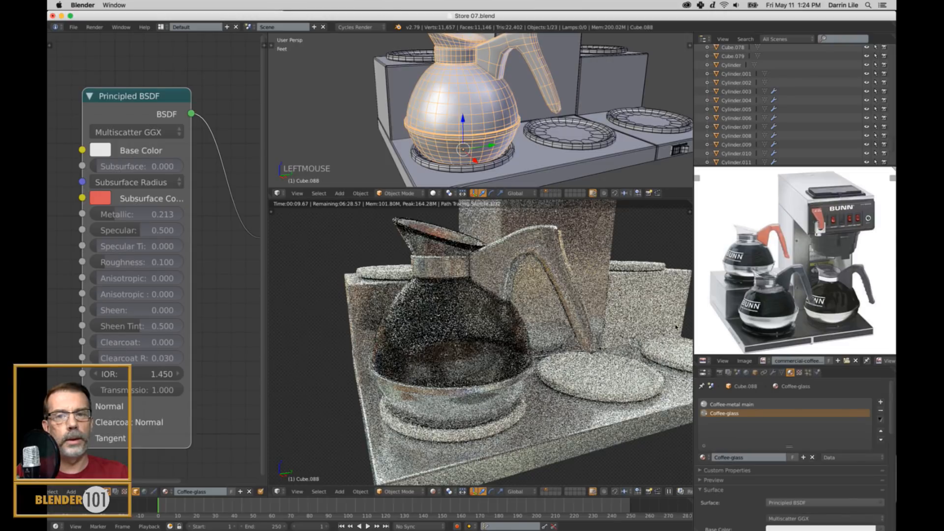
click(100, 151)
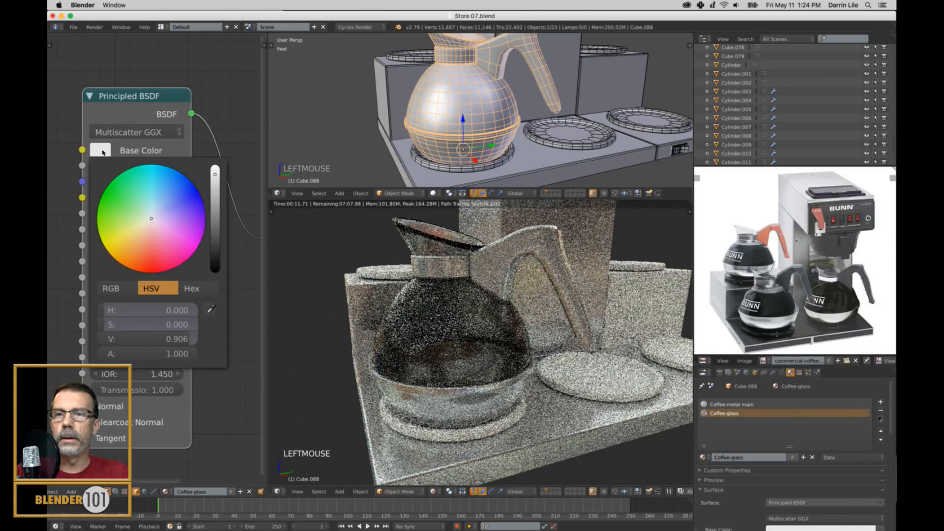
drag(215, 176, 216, 161)
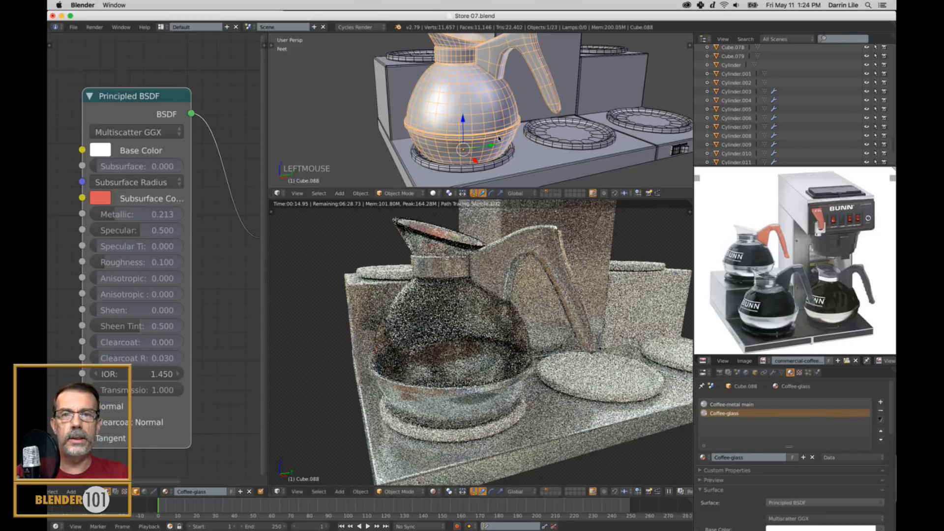
Lift the carafe well above the front warming plate, shift it sideways, and frame it in the rendered preview.
scroll(499, 129, down, 3)
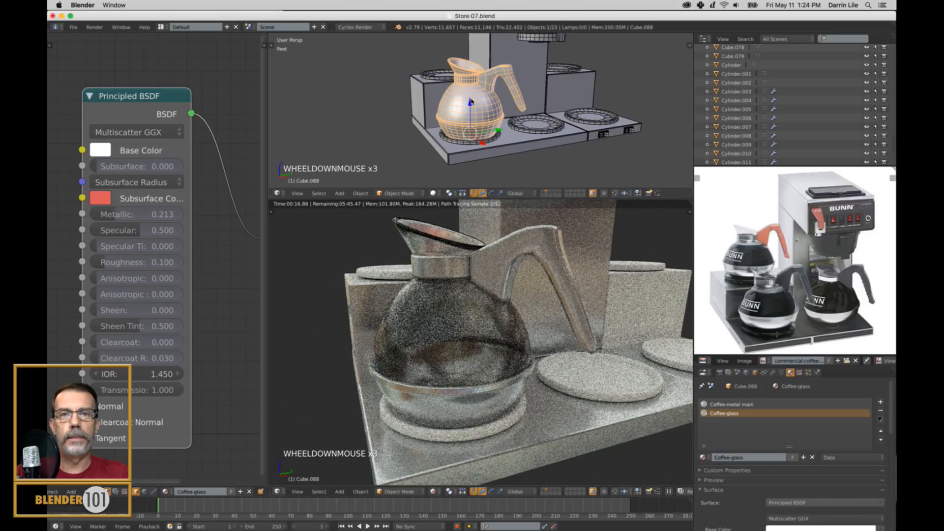
mouse_move(469, 104)
mouse_down()
mouse_move(470, 60)
mouse_move(473, 93)
mouse_up()
scroll(428, 315, down, 3)
middle_drag(443, 314, 464, 315)
scroll(422, 306, up, 3)
scroll(421, 305, down, 3)
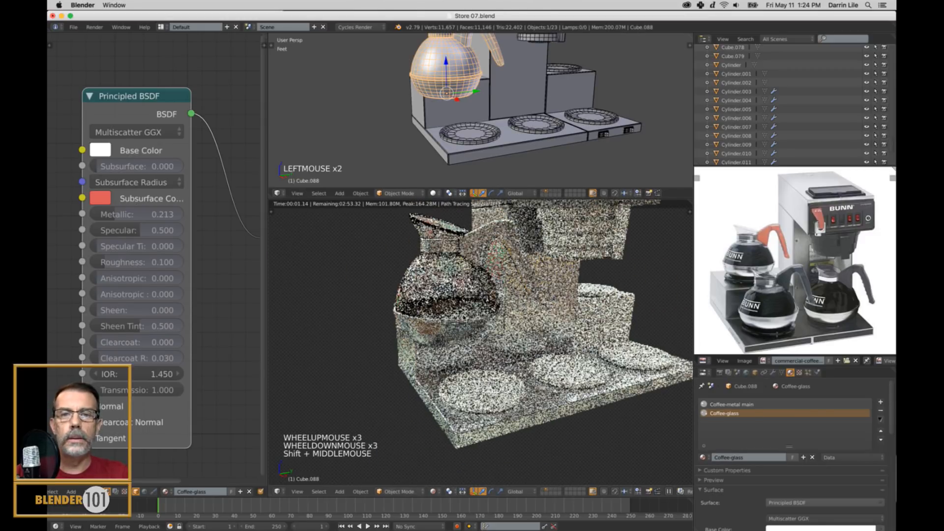
scroll(463, 318, up, 1)
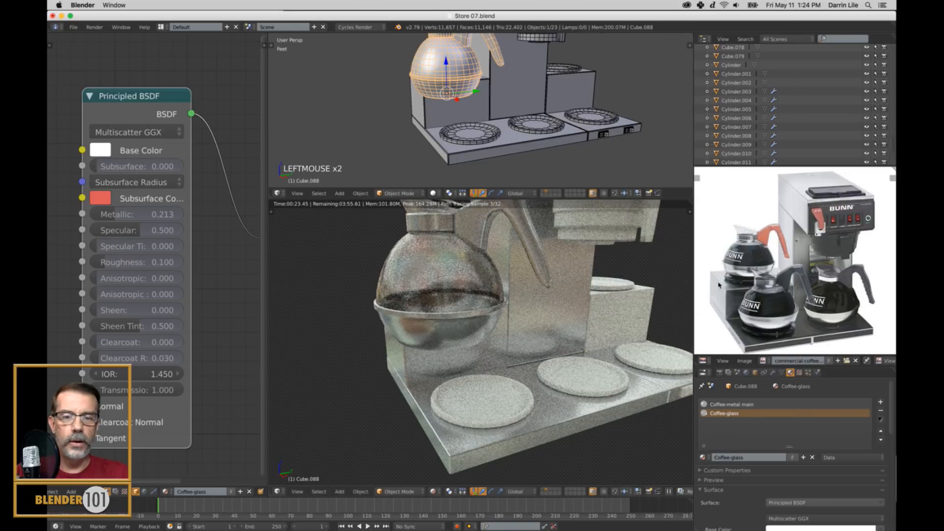
Switch to Firefox and open the blender101.com website.
mouse_move(508, 522)
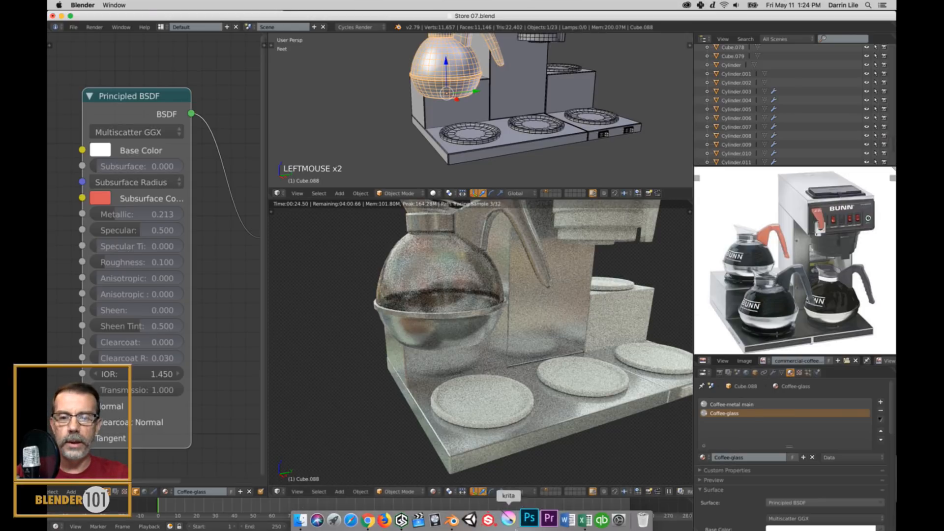
click(393, 518)
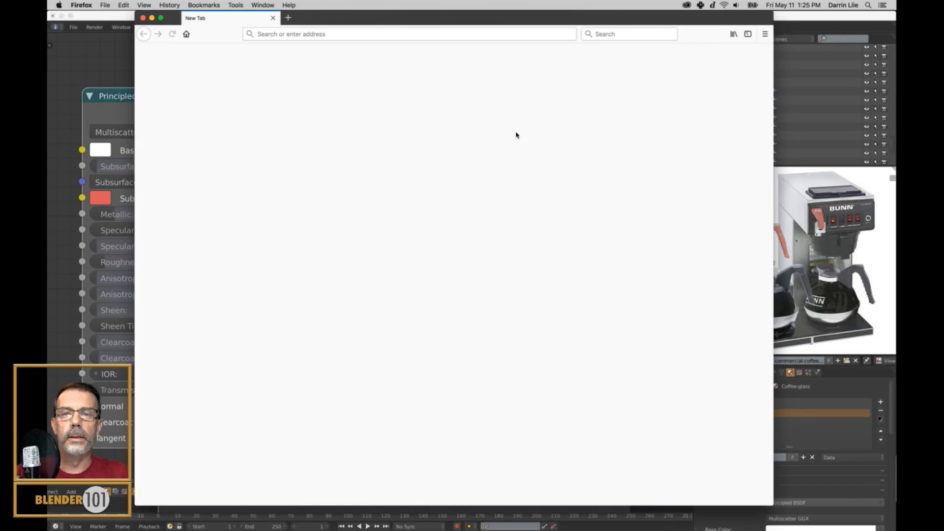
click(468, 39)
text(blender10)
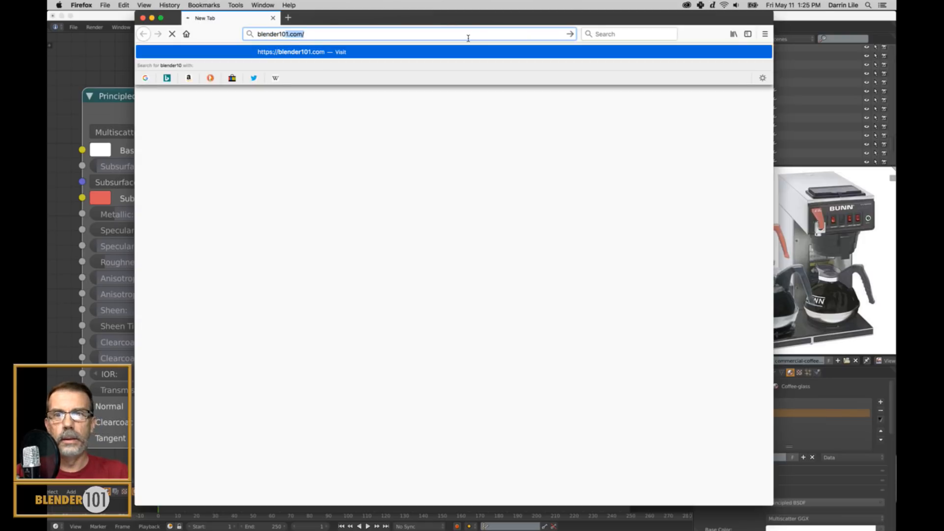
text(1)
key(Return)
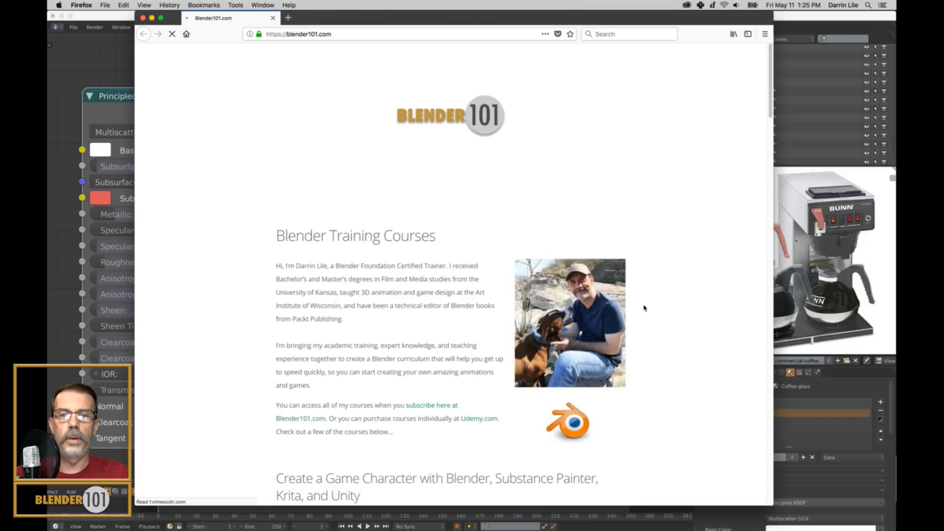
Switch back to Blender and view the rendered carafe from another angle, rechecking the blender101.com page in Firefox in between.
click(109, 18)
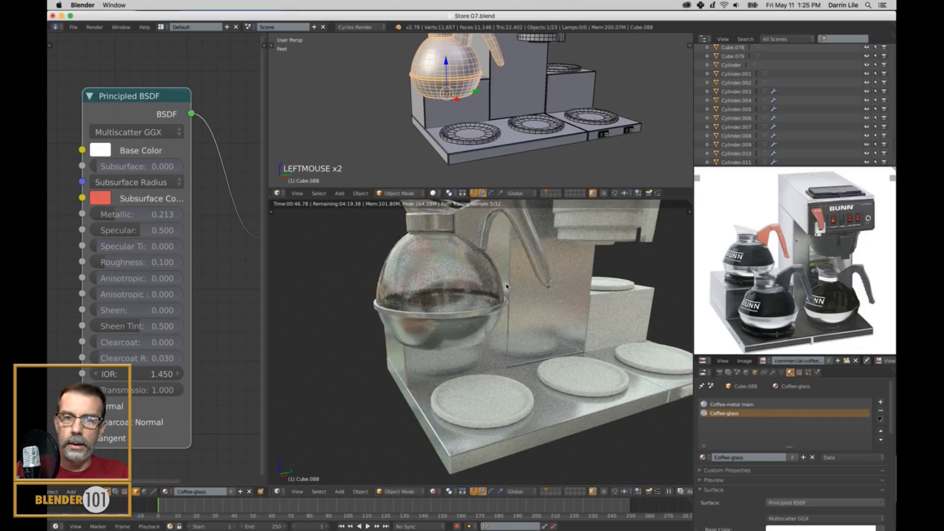
middle_drag(563, 307, 541, 318)
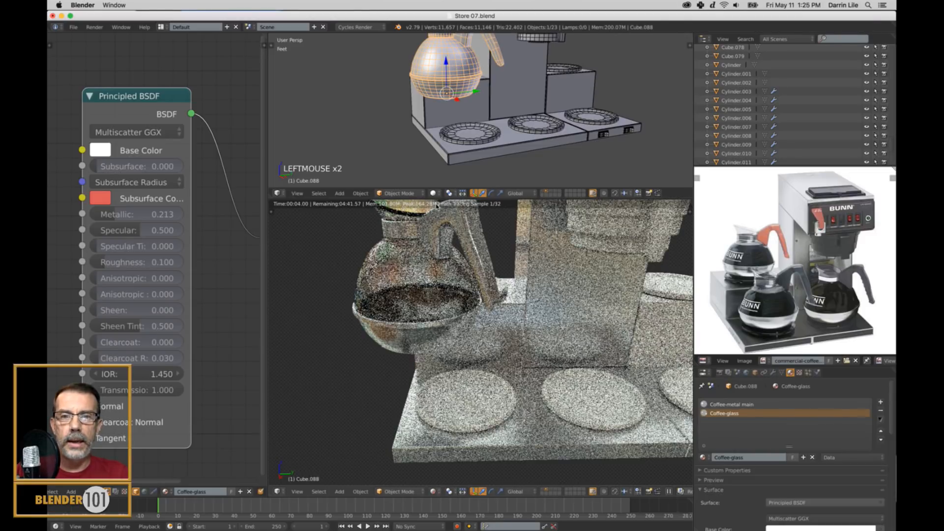
key(super+Tab)
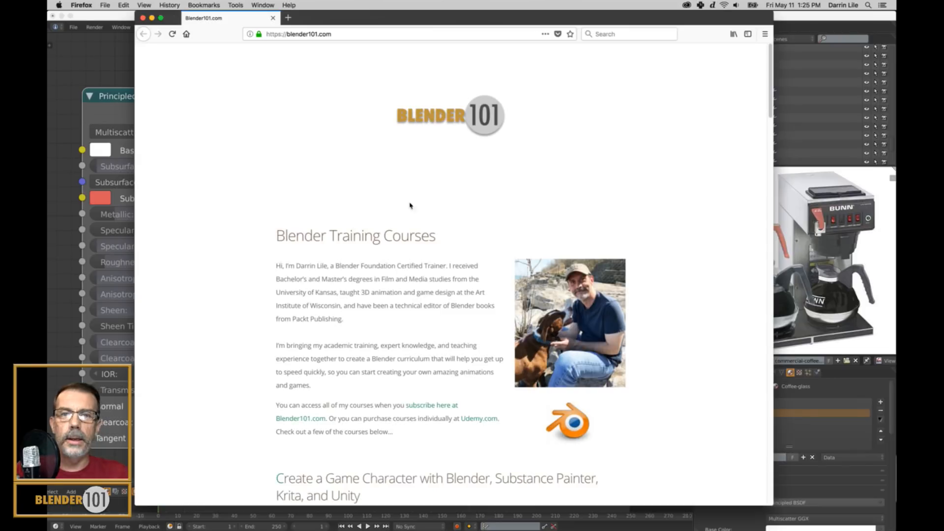
key(super+Tab)
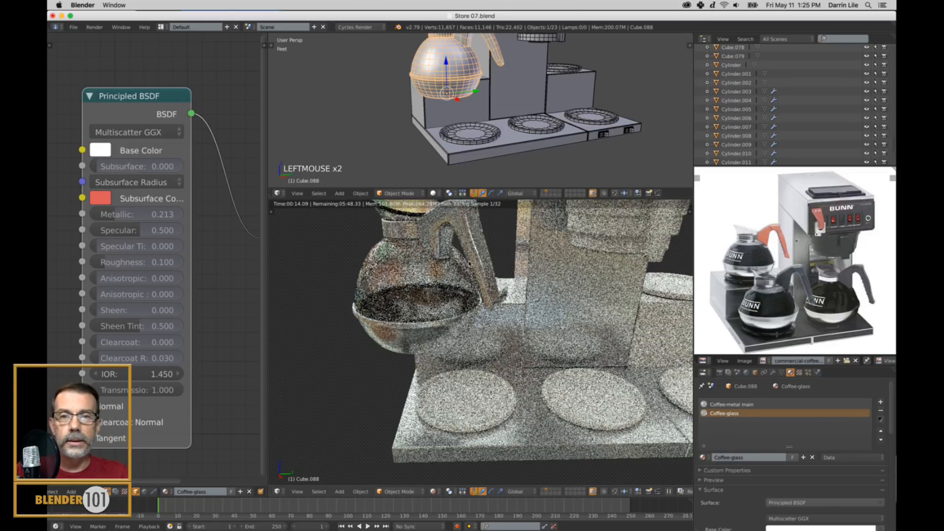
Show two additional scene layers together with the coffee maker so the surrounding counter and walls are included in the rendered preview.
middle_drag(404, 313, 426, 305)
scroll(426, 306, down, 2)
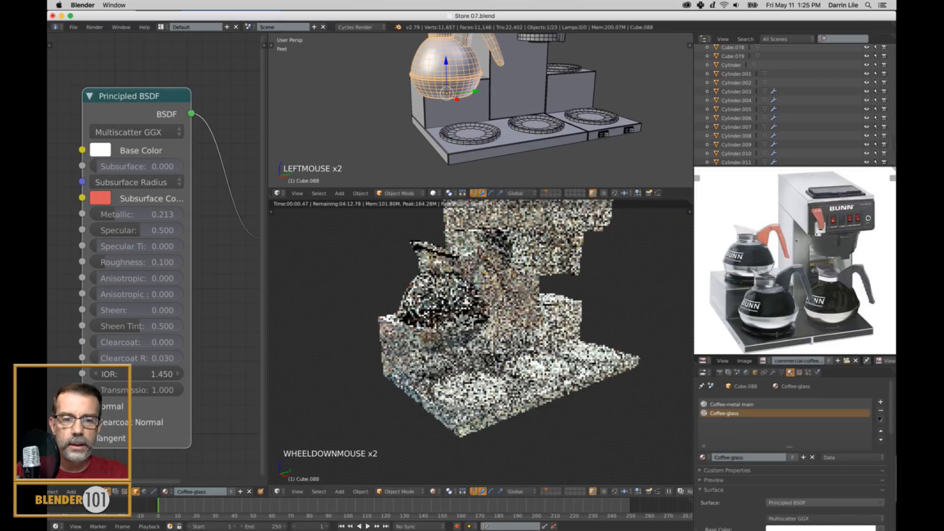
shift+click(546, 491)
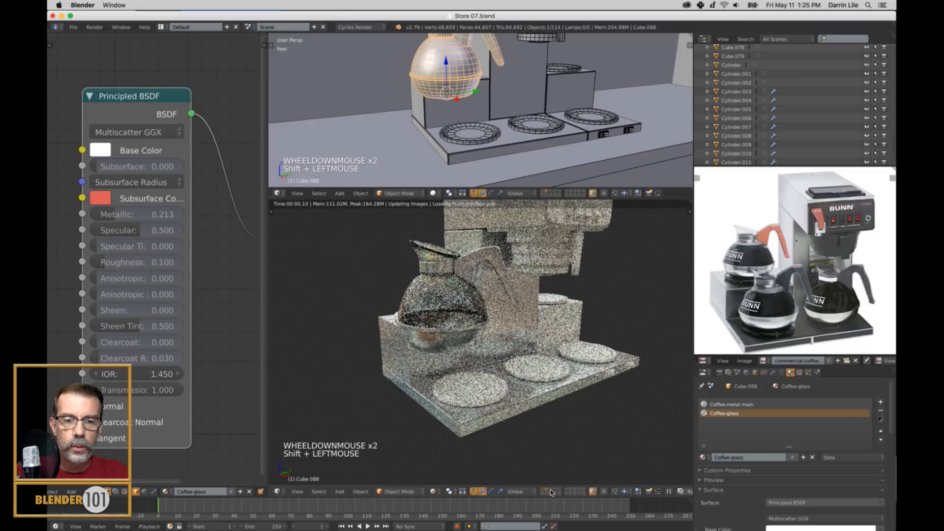
shift+click(550, 490)
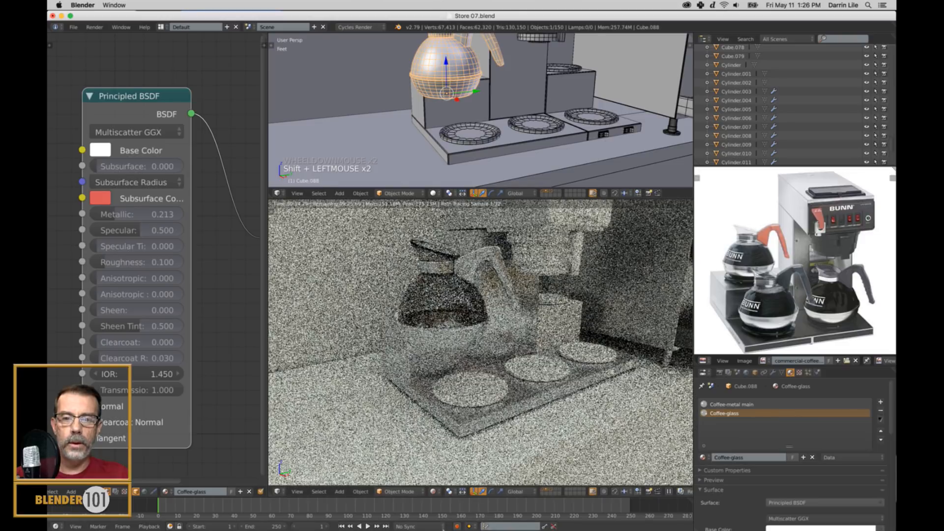
Switch to Firefox and look through the blender101.com course list and the Udemy page for the Blender, Substance Painter, Unity character course.
click(390, 522)
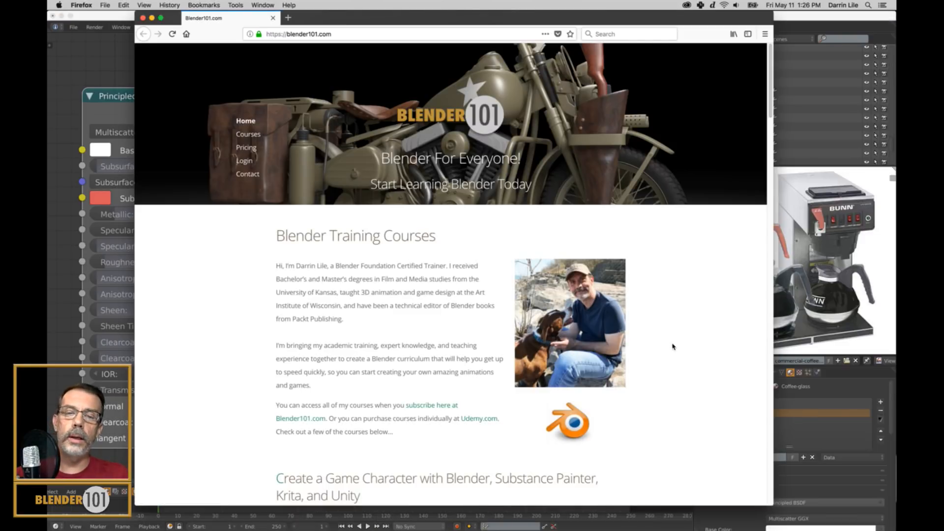
mouse_move(770, 80)
mouse_down()
mouse_move(771, 104)
mouse_move(782, 79)
mouse_up()
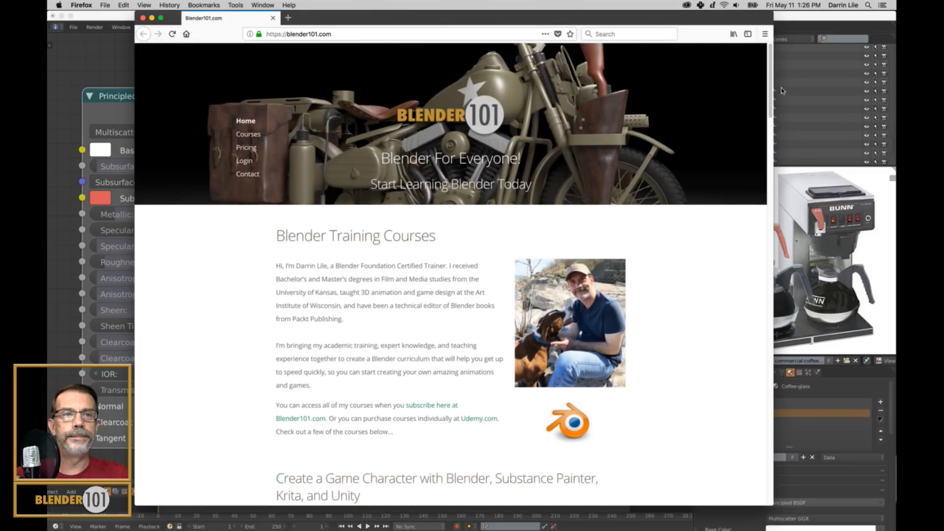
drag(770, 91, 800, 418)
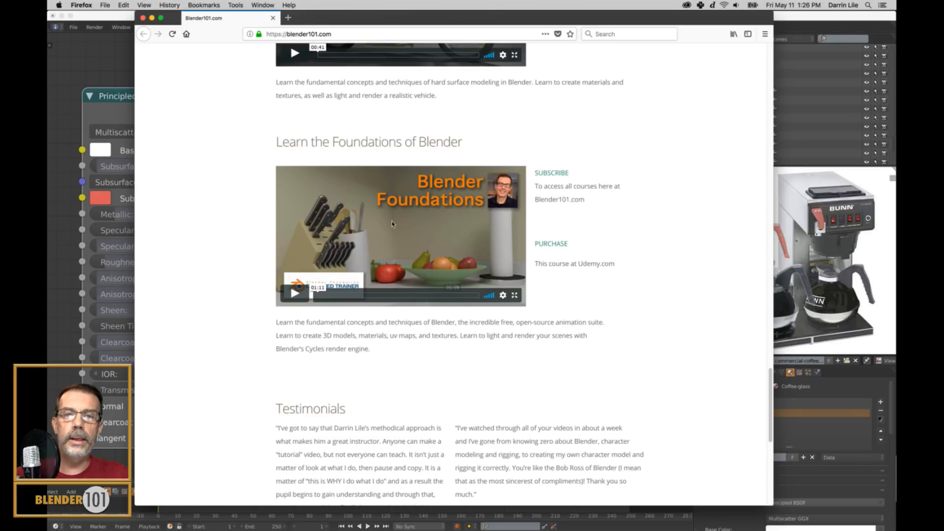
drag(770, 400, 772, 344)
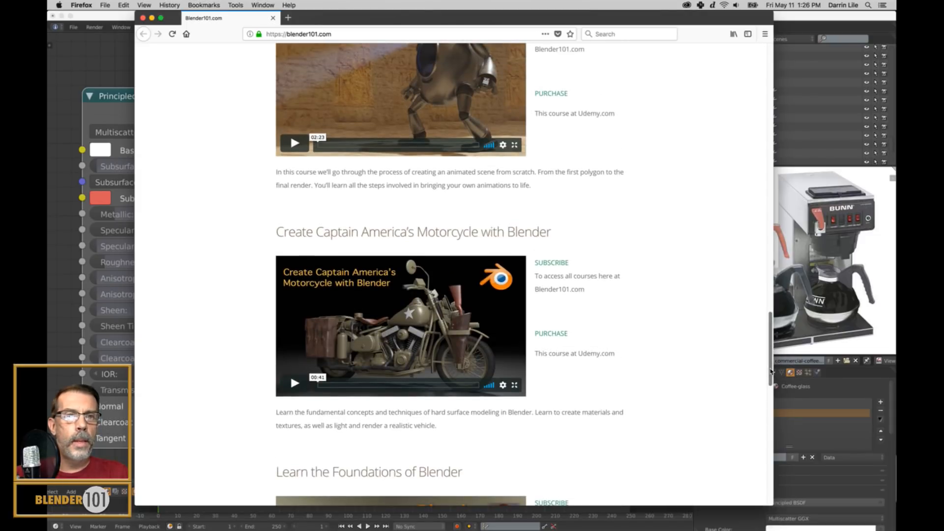
mouse_move(771, 372)
mouse_down()
mouse_move(816, 255)
mouse_move(859, 93)
mouse_move(748, 99)
mouse_move(770, 96)
mouse_move(770, 158)
mouse_up()
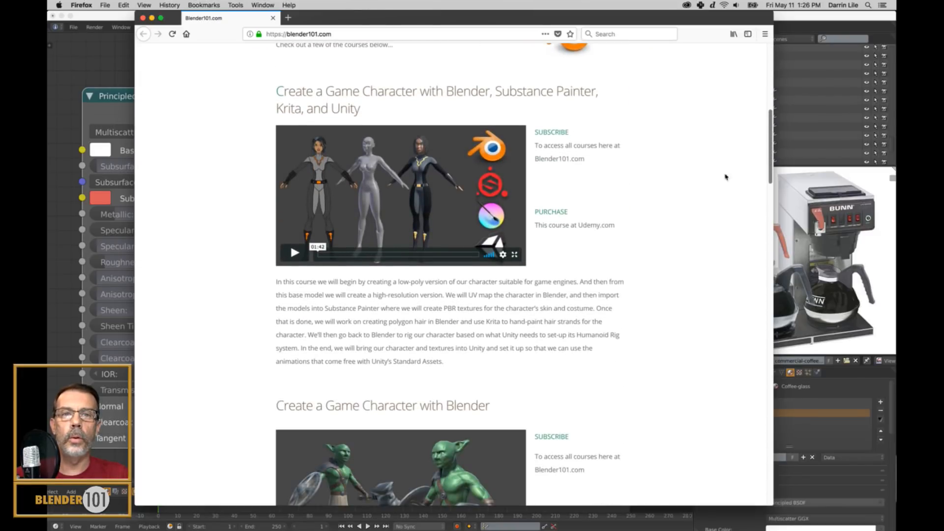
click(555, 214)
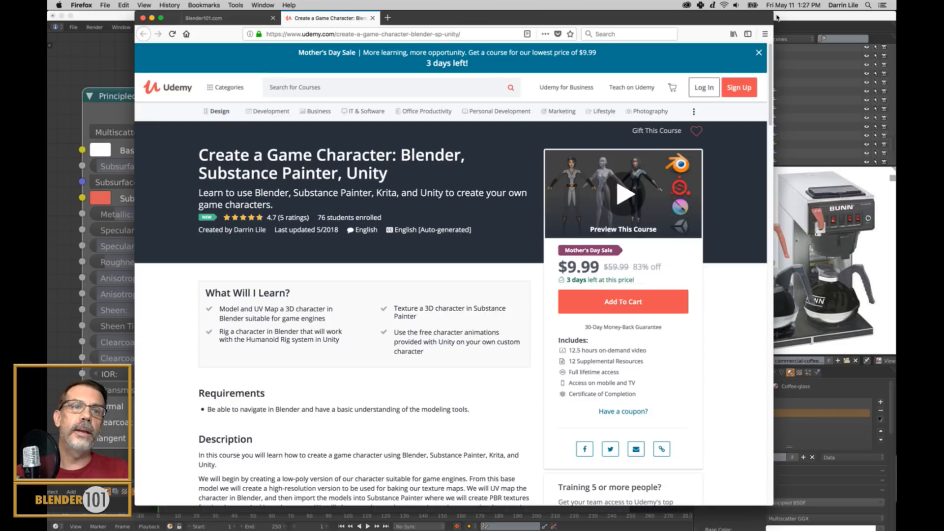
click(206, 20)
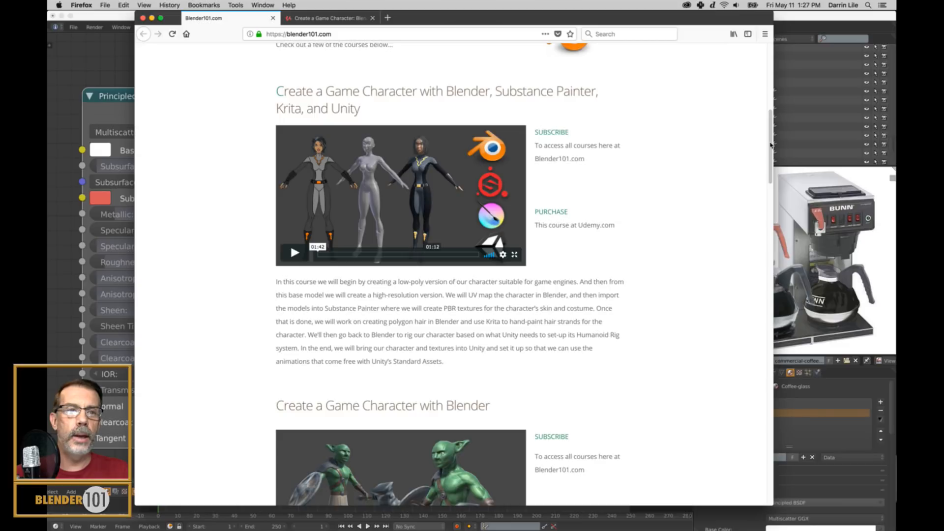
scroll(769, 152, up, 10)
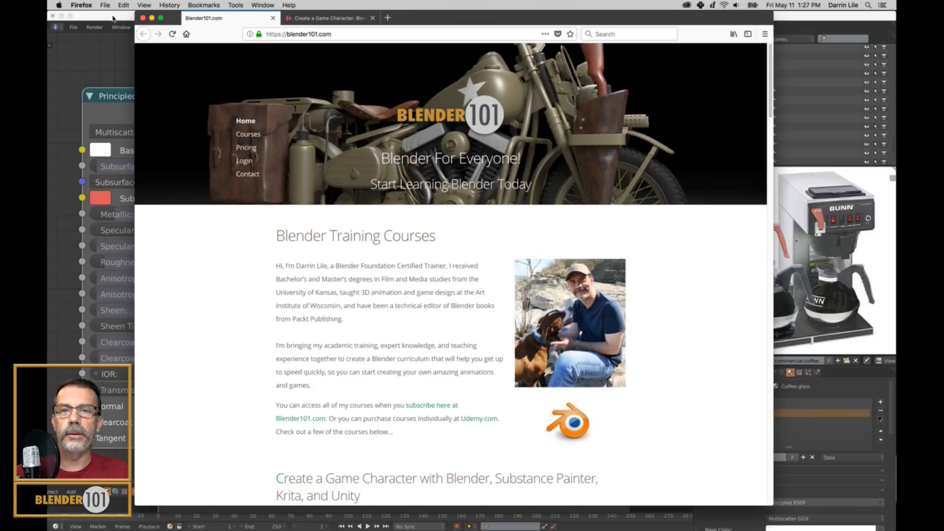
Switch back to Blender and lower the carafe until it rests on the front warming plate.
click(113, 18)
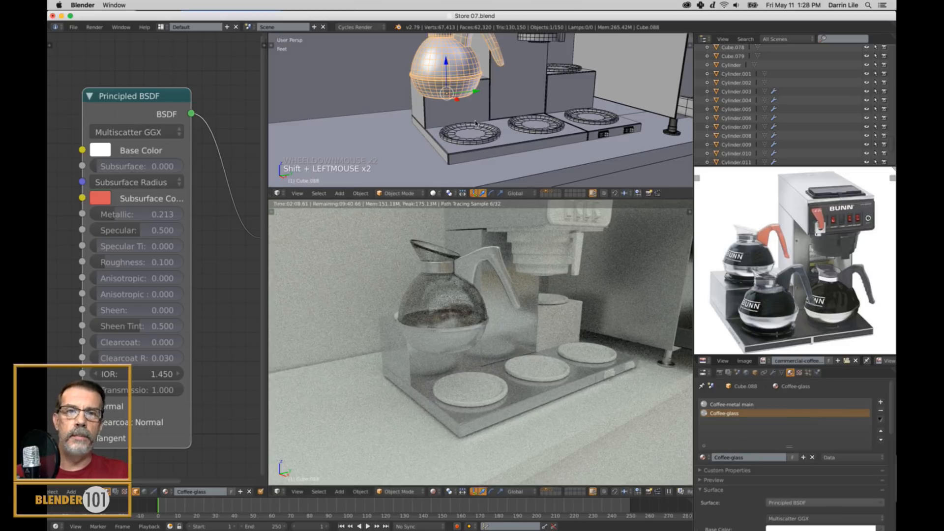
drag(446, 63, 492, 126)
key(KP_Decimal)
scroll(511, 133, up, 5)
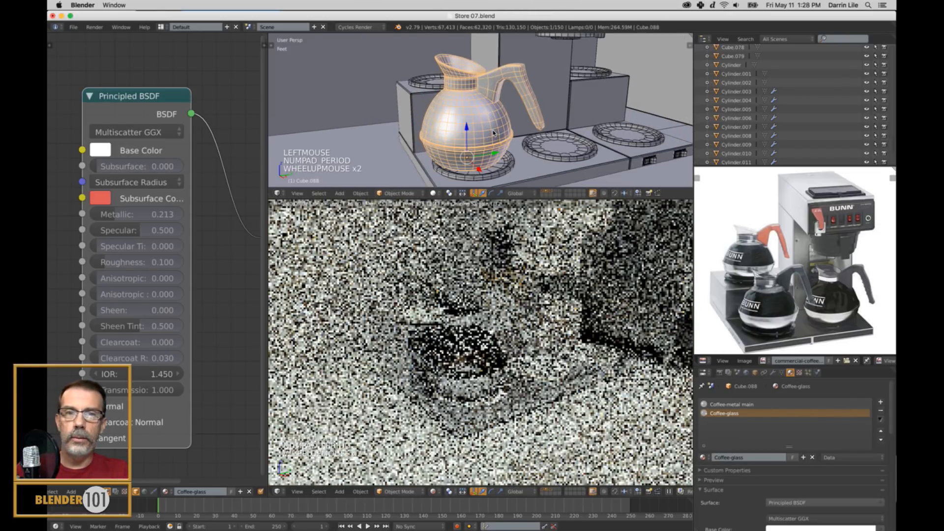
shift+middle_drag(521, 117, 483, 157)
scroll(528, 142, up, 1)
drag(488, 149, 475, 126)
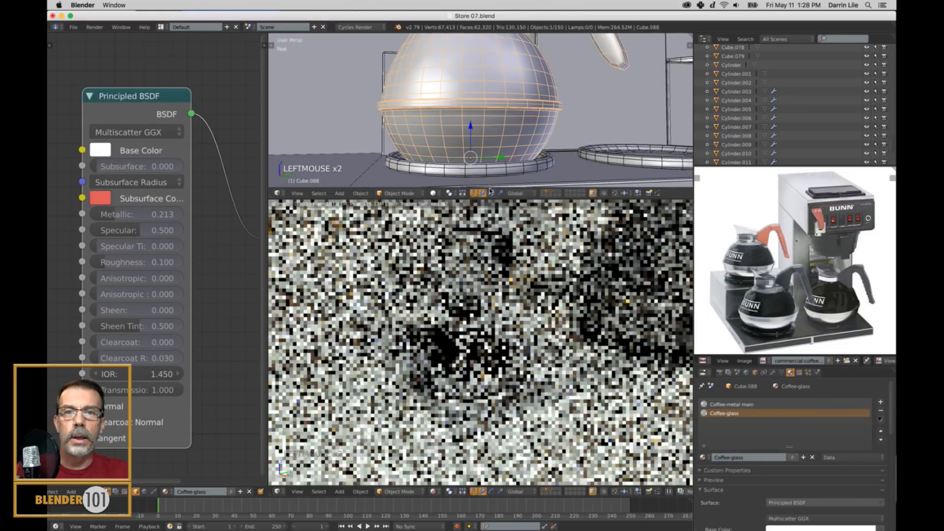
scroll(474, 126, down, 3)
middle_drag(474, 126, 475, 162)
scroll(476, 167, down, 1)
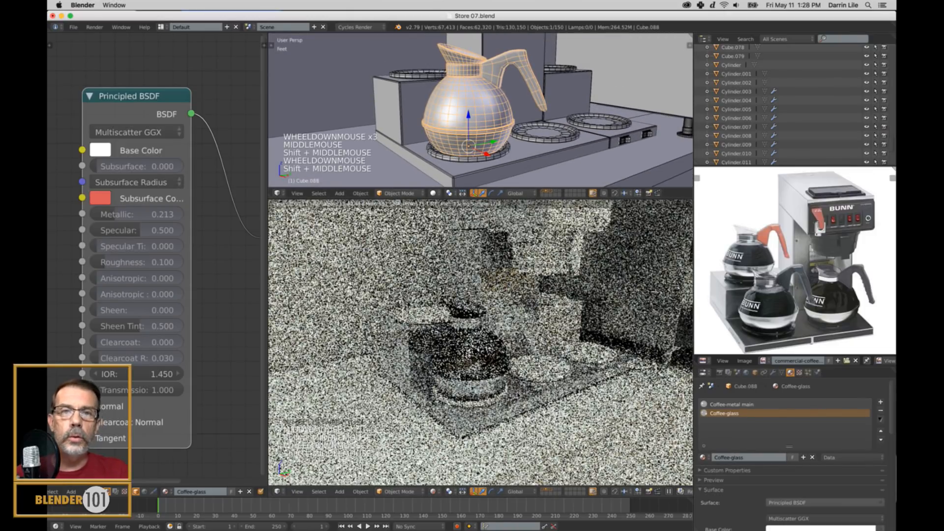
Enter Edit Mode on the carafe and select only the linked geometry of its handle.
key(a)
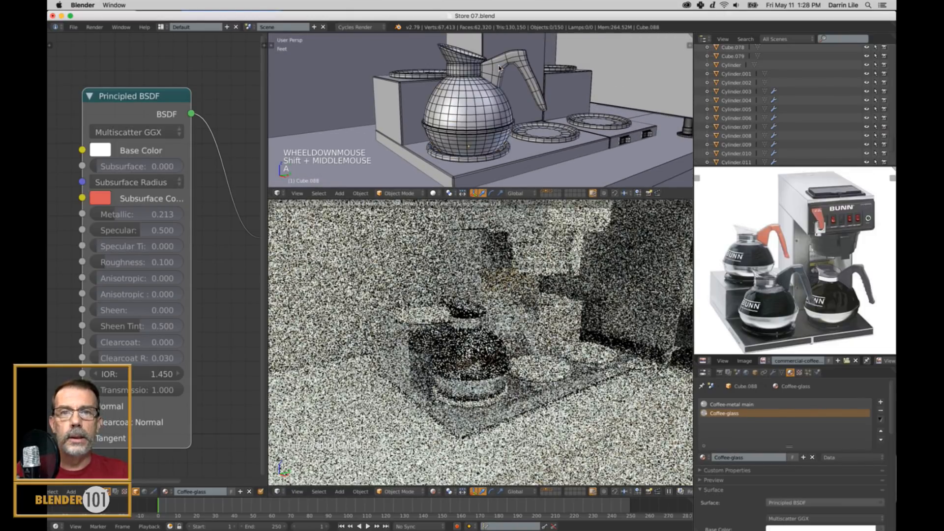
key(l)
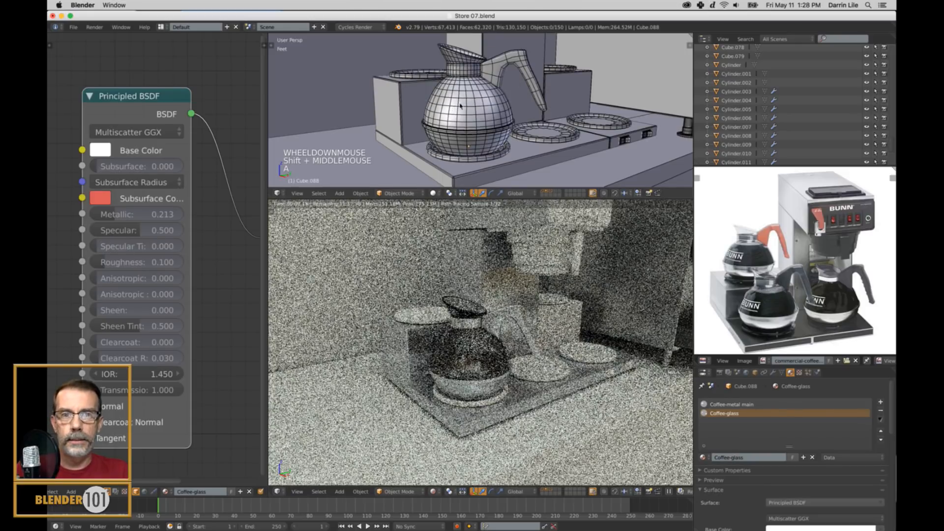
right_click(478, 104)
key(Tab)
key(a)
key(a)
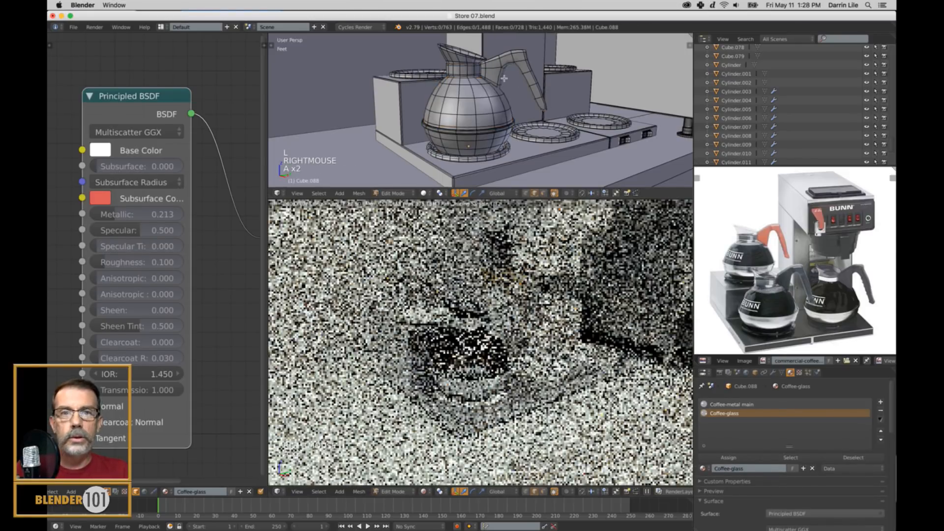
key(l)
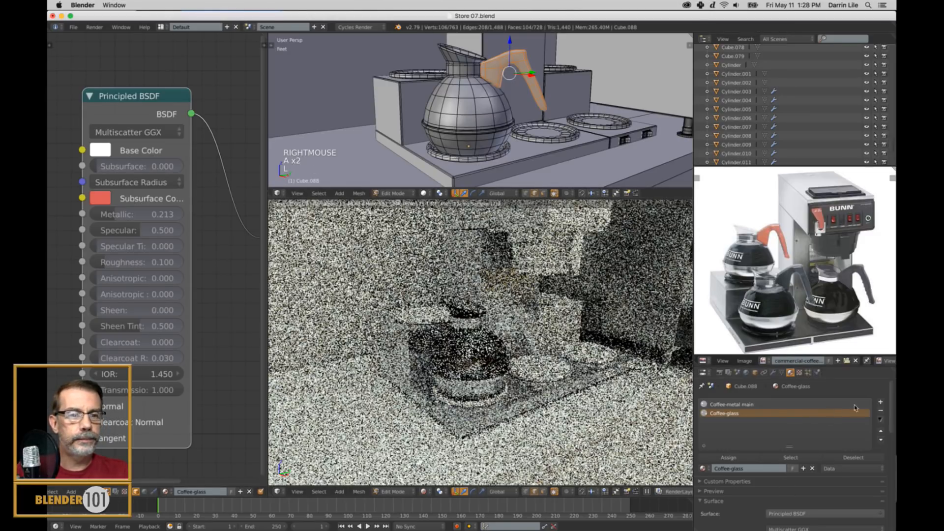
Add a material slot with a new material named Coffee-handle grey and assign it to the selected handle.
click(880, 403)
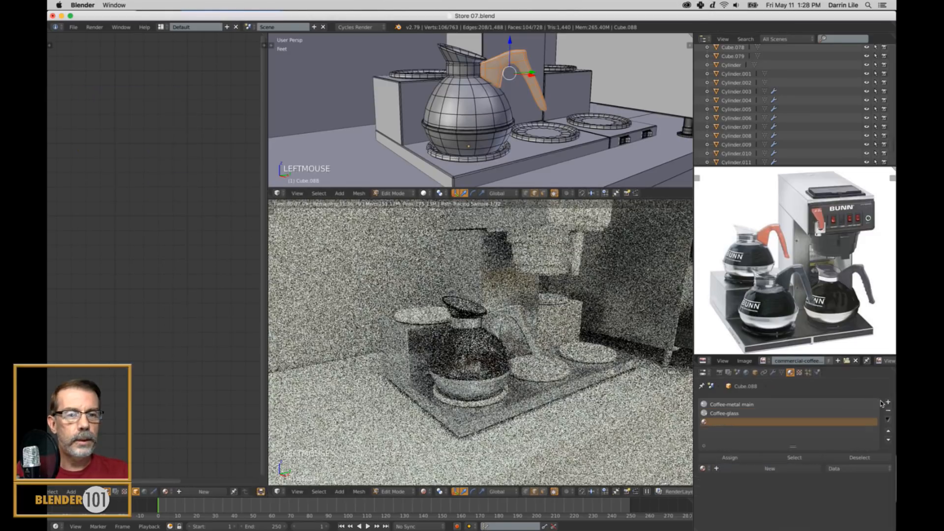
click(740, 468)
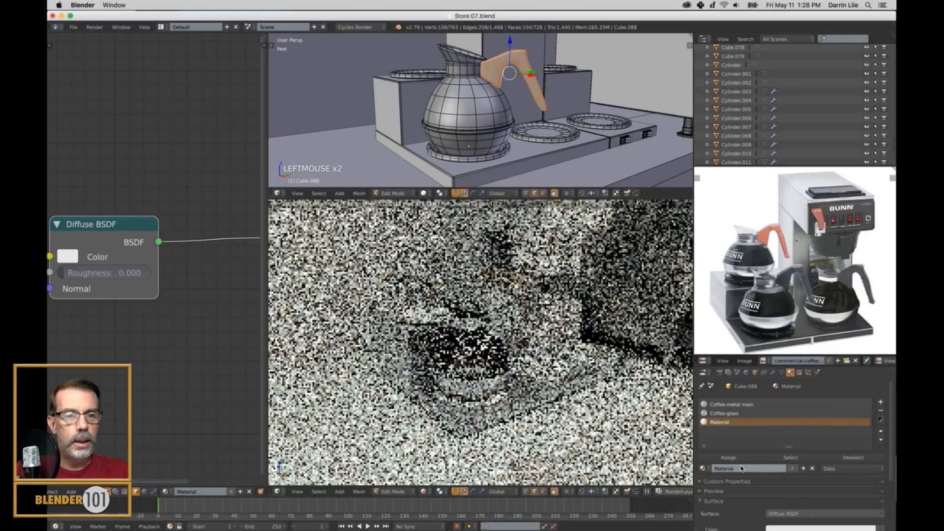
double_click(742, 468)
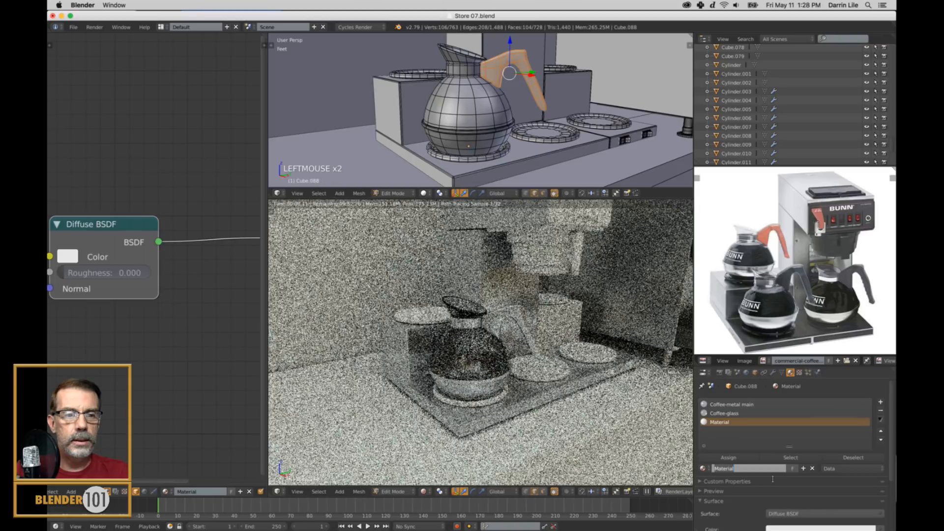
text(Coffee-handle grey)
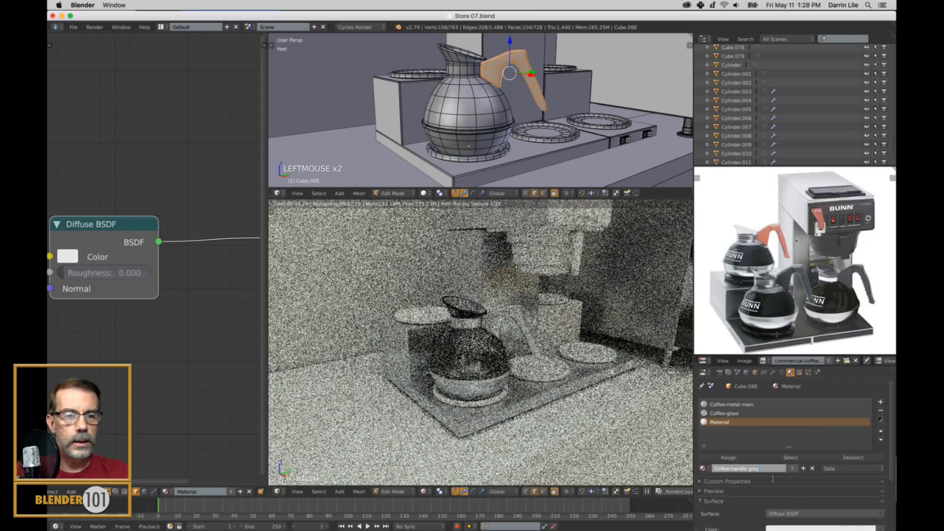
key(Return)
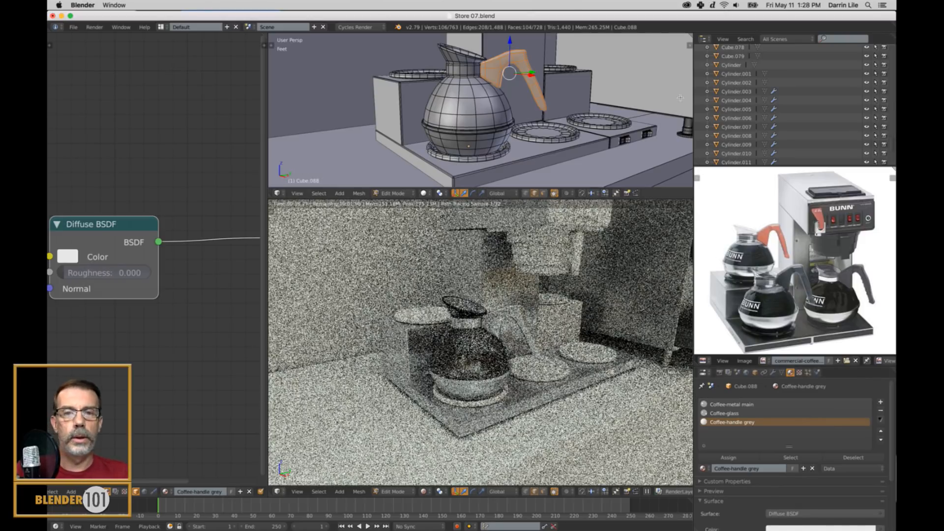
click(736, 458)
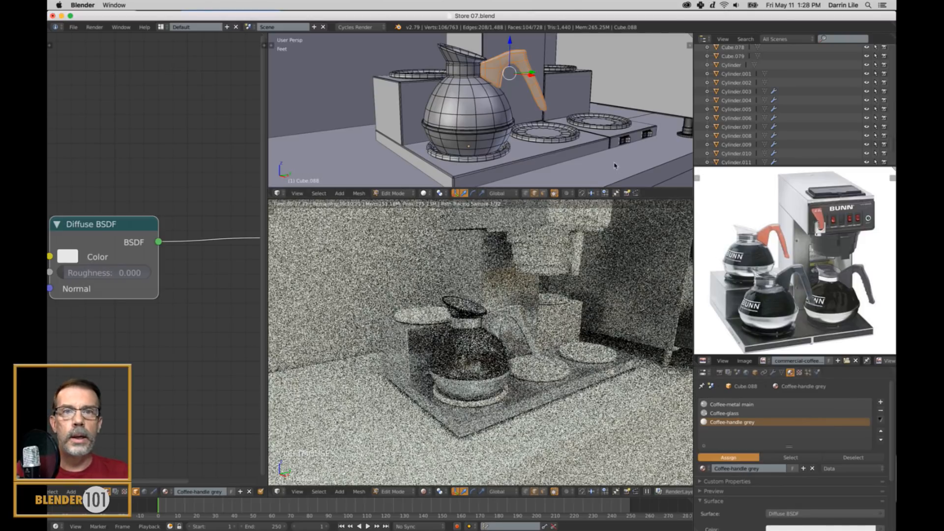
Replace the handle material's Diffuse BSDF with a Principled BSDF connected to the Surface input of the Material Output.
scroll(121, 226, down, 2)
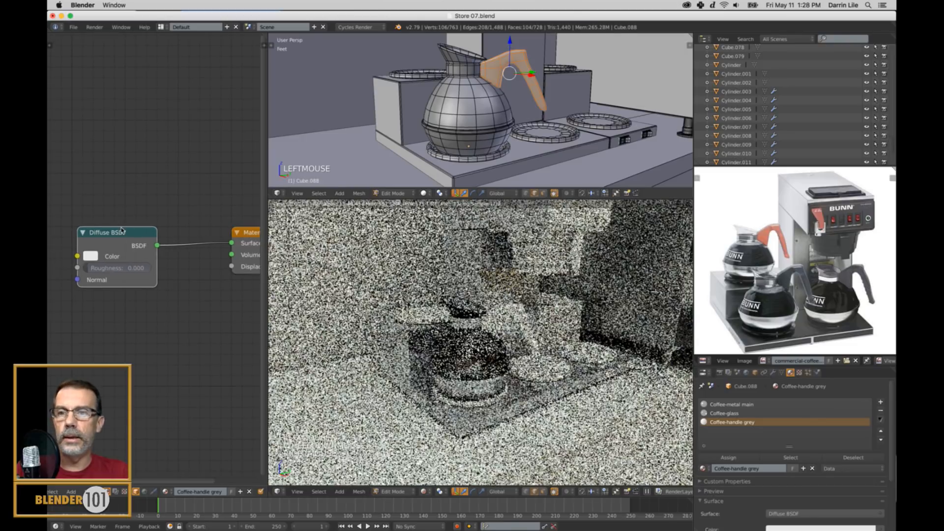
scroll(121, 230, down, 4)
right_click(121, 230)
key(x)
key(shift+a)
mouse_move(113, 232)
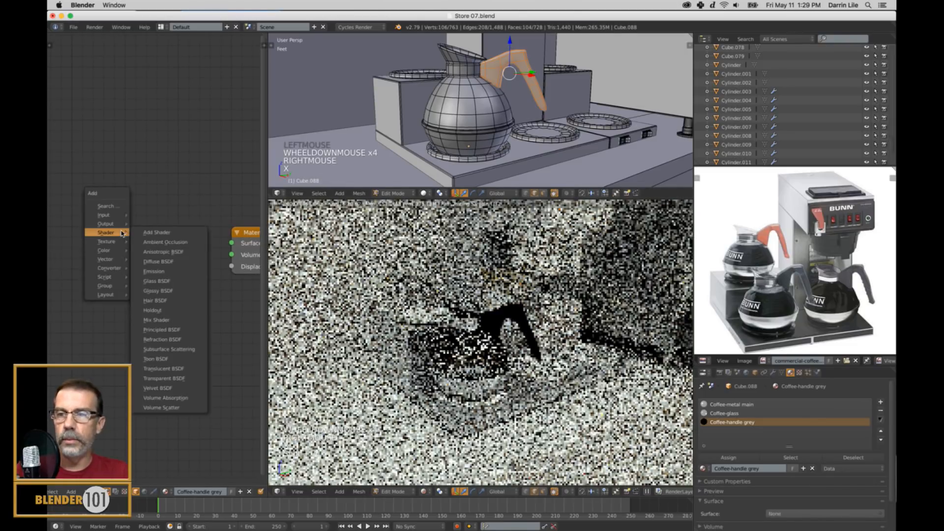
click(162, 329)
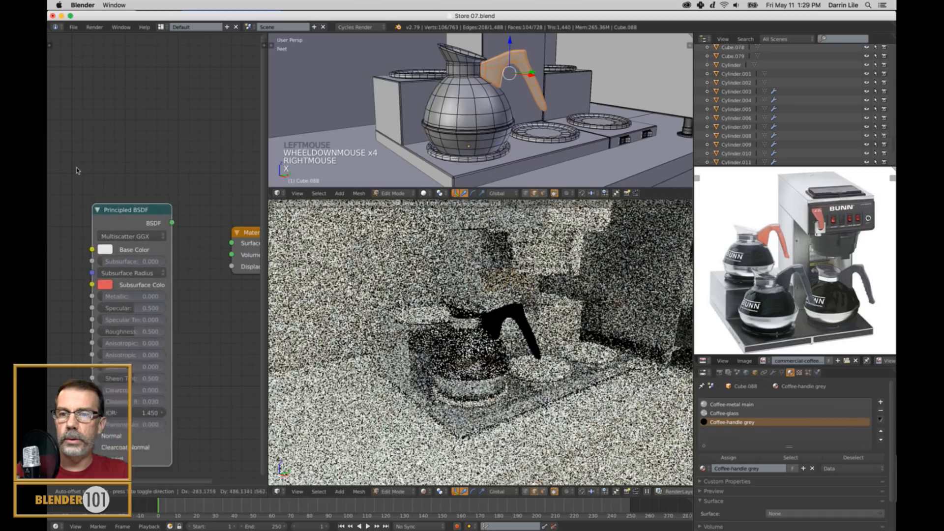
click(101, 168)
drag(179, 186, 231, 243)
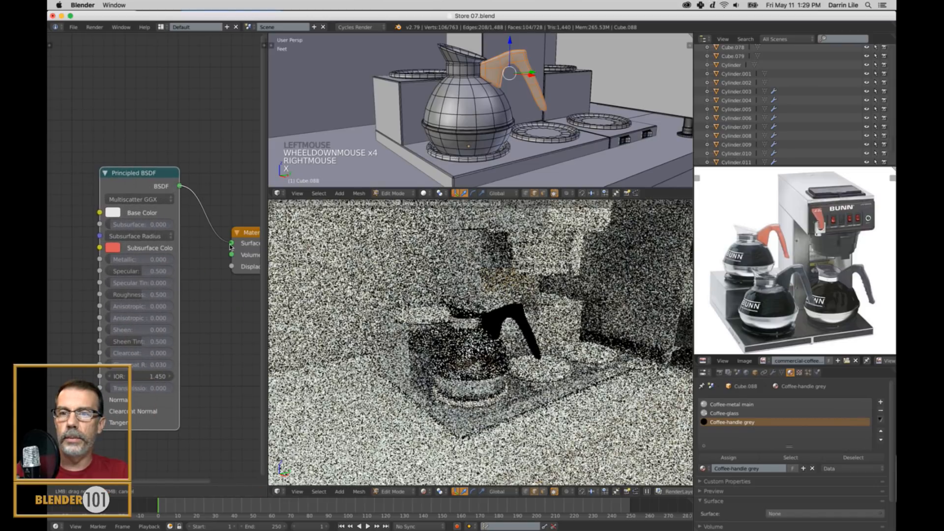
Sample the Base Color from the dark grey carafe handle in the reference photo and frame the handle in the rendered preview.
scroll(162, 256, up, 3)
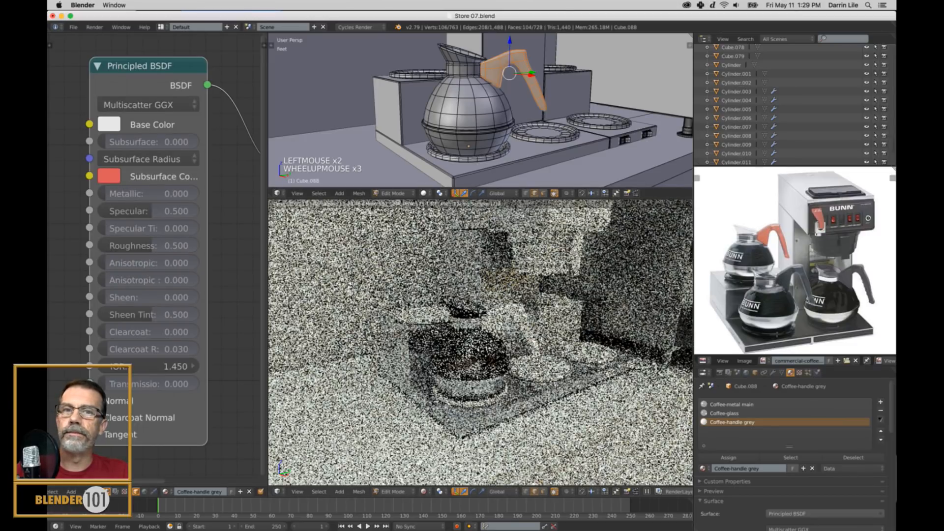
click(108, 126)
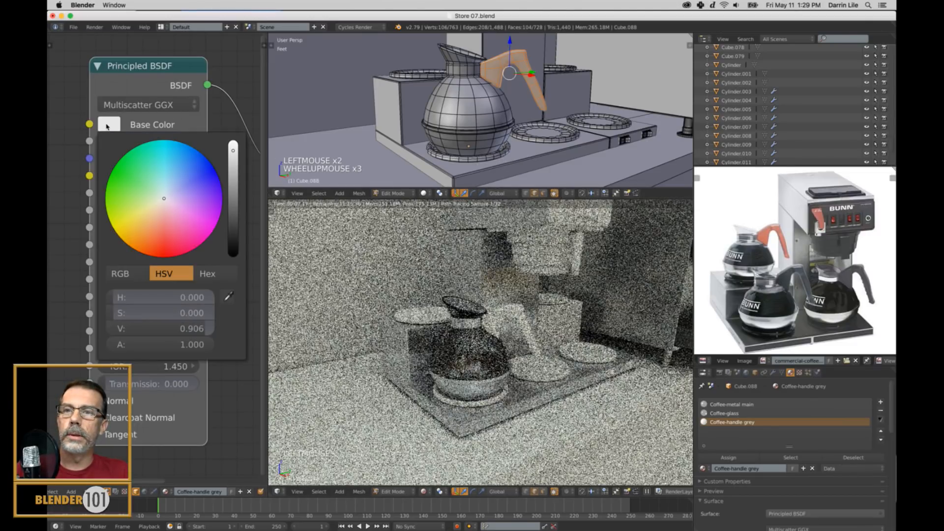
click(228, 297)
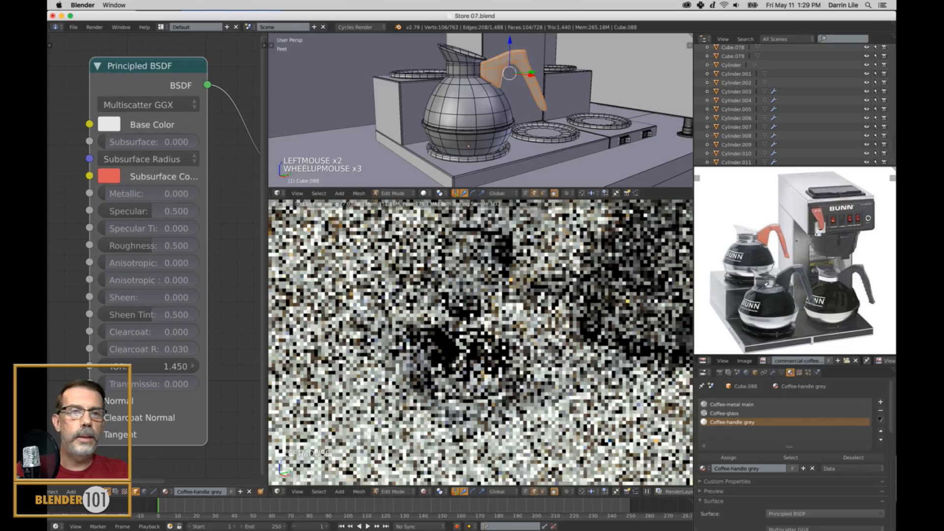
click(788, 279)
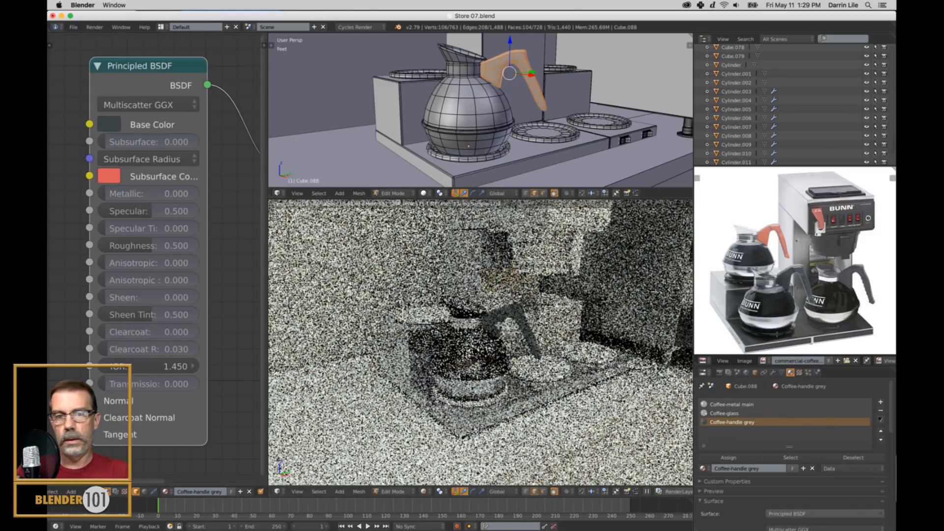
key(KP_Decimal)
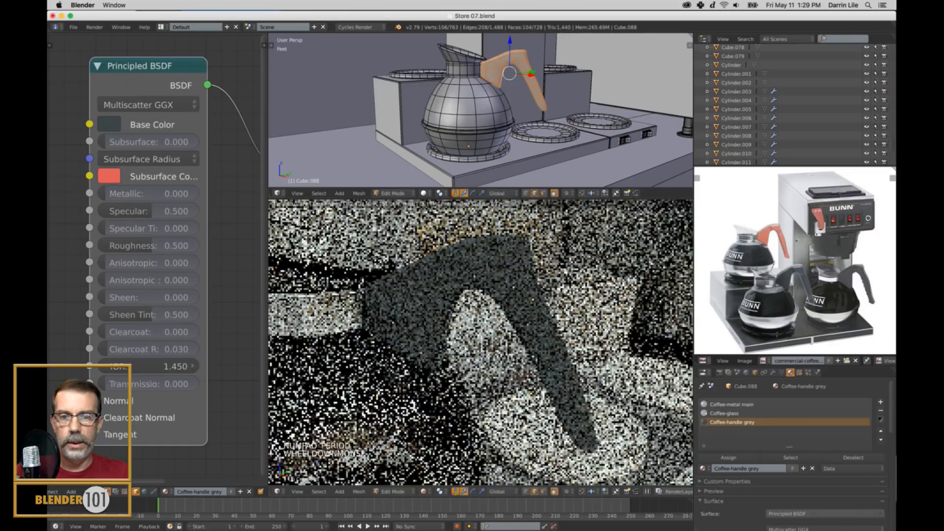
scroll(480, 342, down, 1)
scroll(480, 342, down, 1)
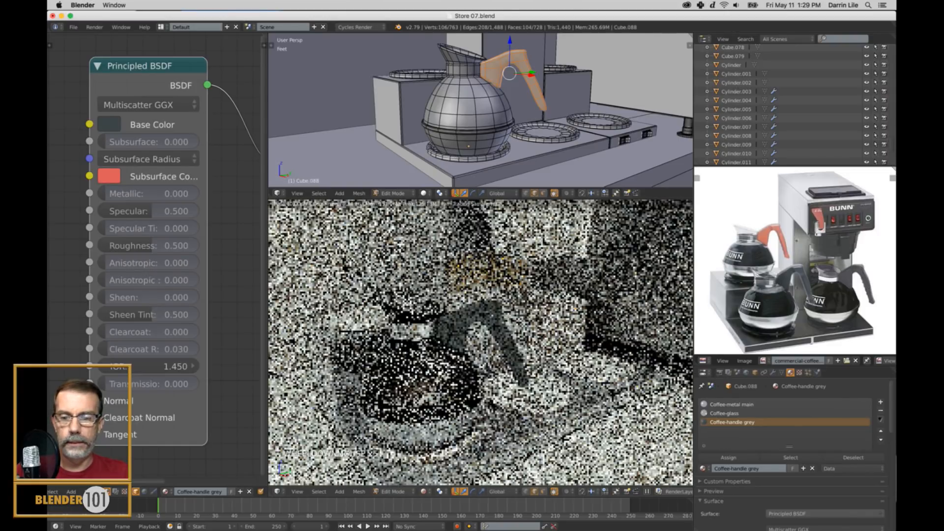
Try the carafe handle material with a Roughness of 0.3 and a Metallic of 0.2, comparing it with the reference photo.
shift+middle_drag(480, 342, 511, 301)
shift+middle_drag(484, 343, 519, 361)
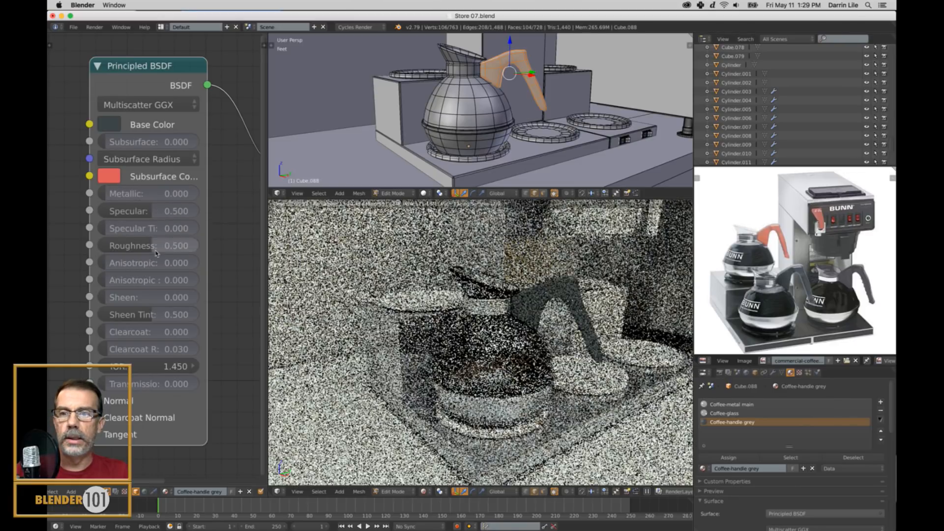
drag(148, 193, 187, 193)
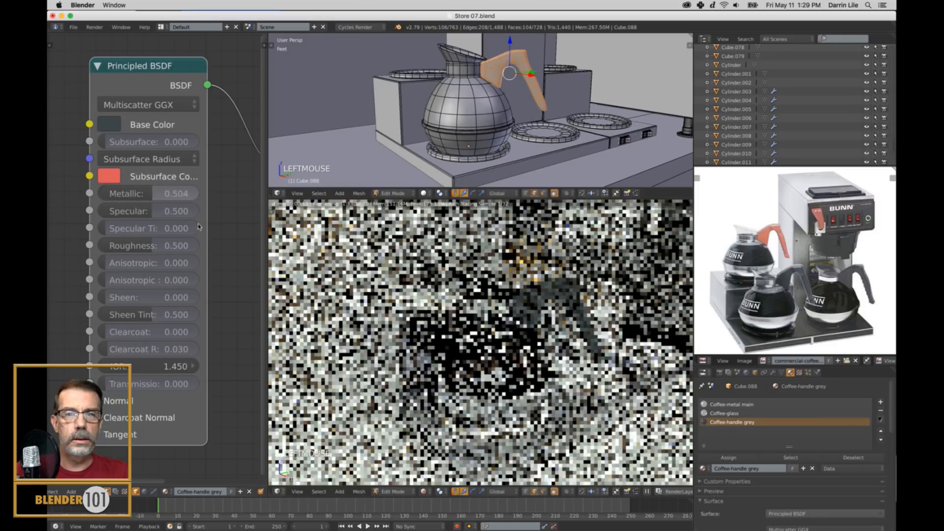
scroll(812, 275, up, 5)
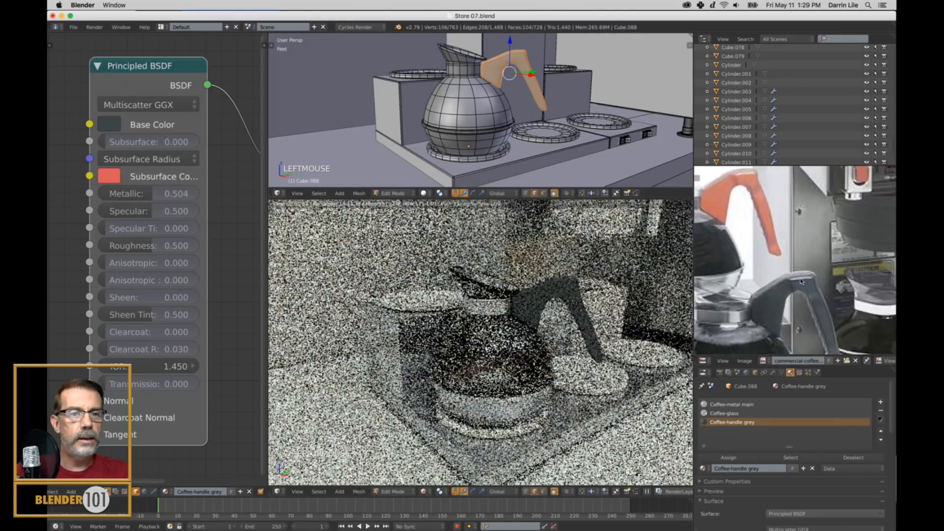
click(156, 245)
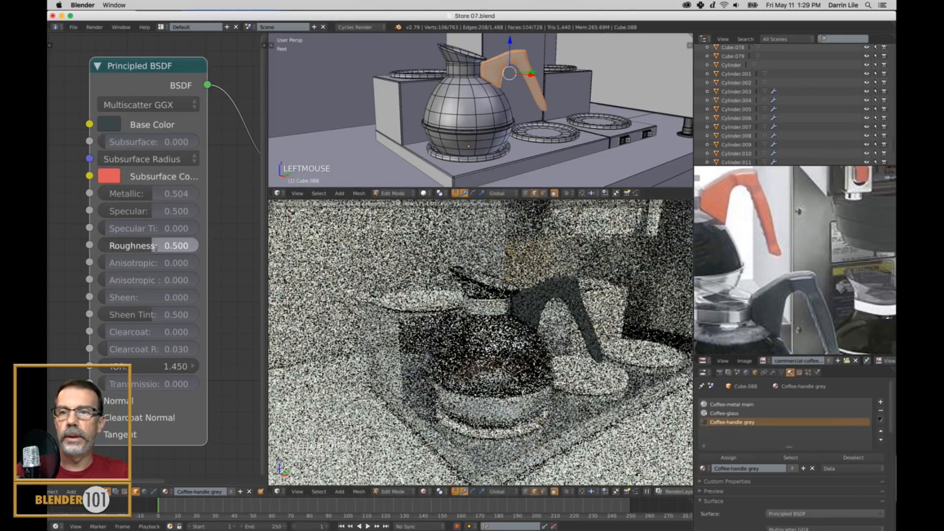
text(.)
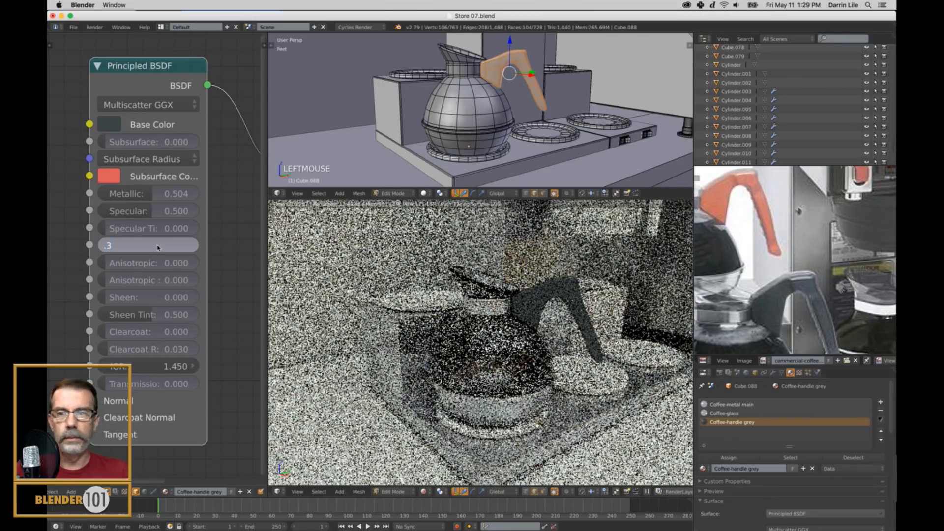
text(3)
key(Return)
click(158, 197)
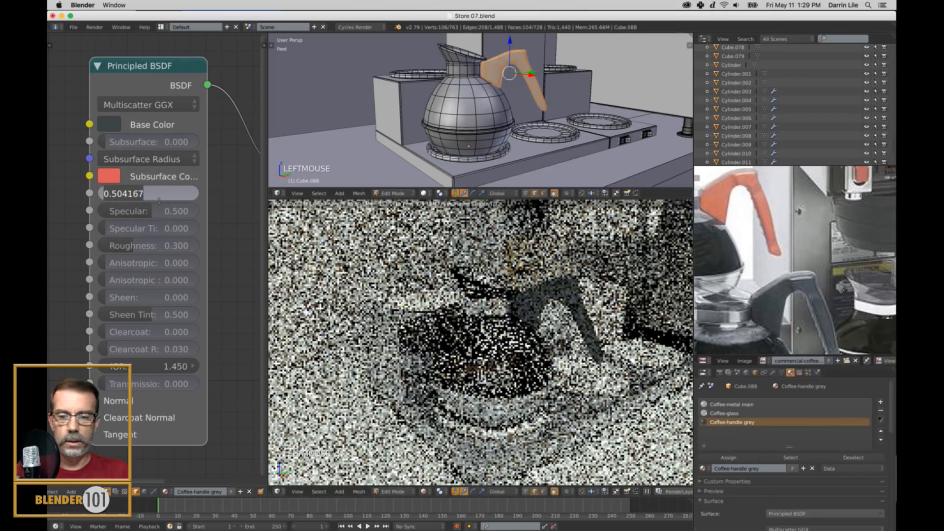
text(.2)
key(Return)
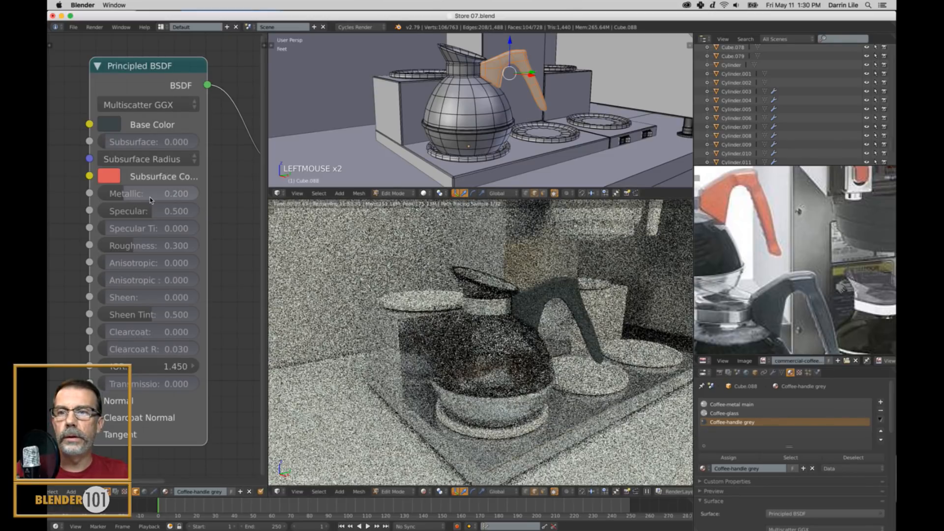
Try a Metallic of about 0.571 and a Specular of 1.000 on the handle material, and return Specular to 0.5.
drag(137, 194, 176, 203)
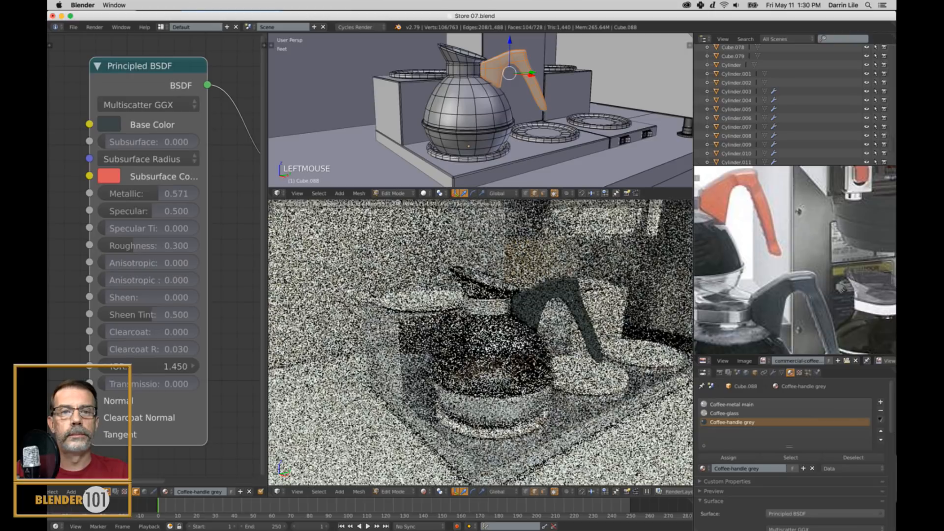
drag(154, 211, 217, 212)
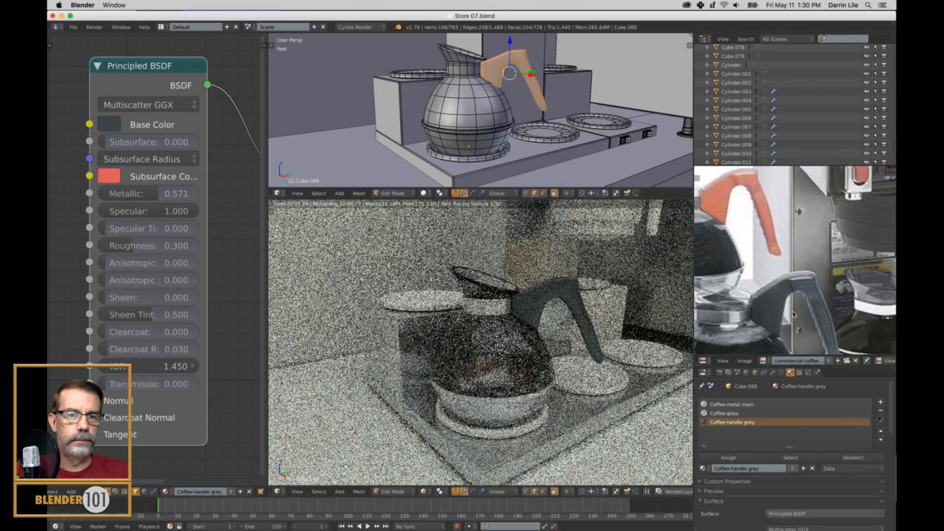
drag(140, 212, 134, 212)
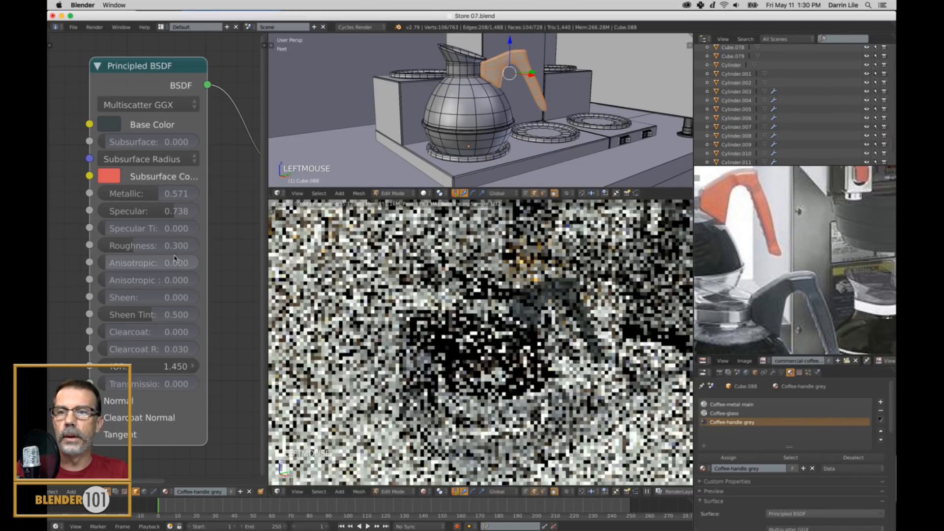
click(168, 215)
text(.5)
key(Return)
Set the handle material's Roughness to 0.2 and its Metallic to 0.7.
double_click(166, 246)
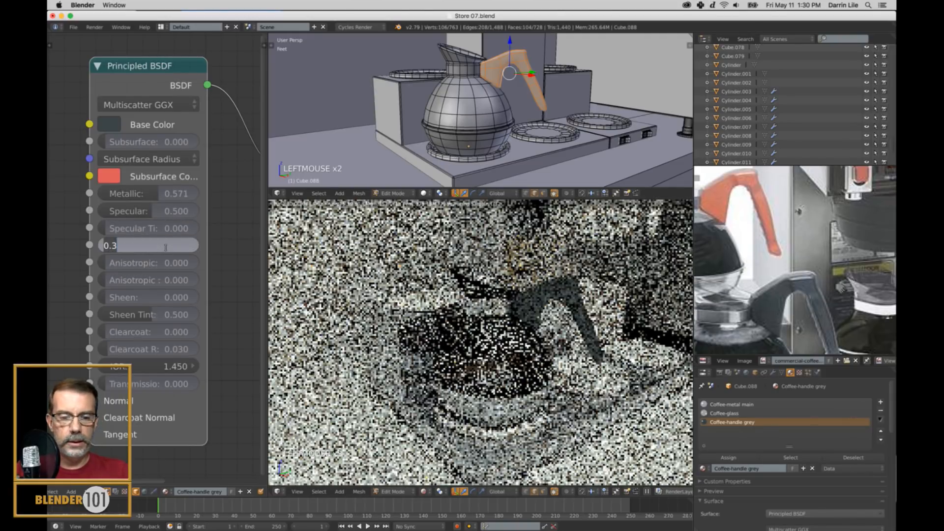
text(.2)
key(Return)
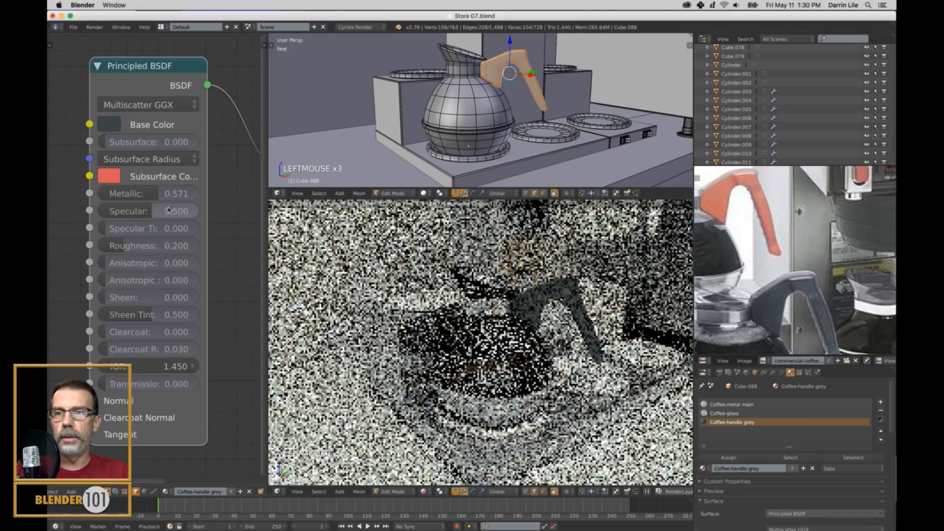
double_click(168, 196)
text(.)
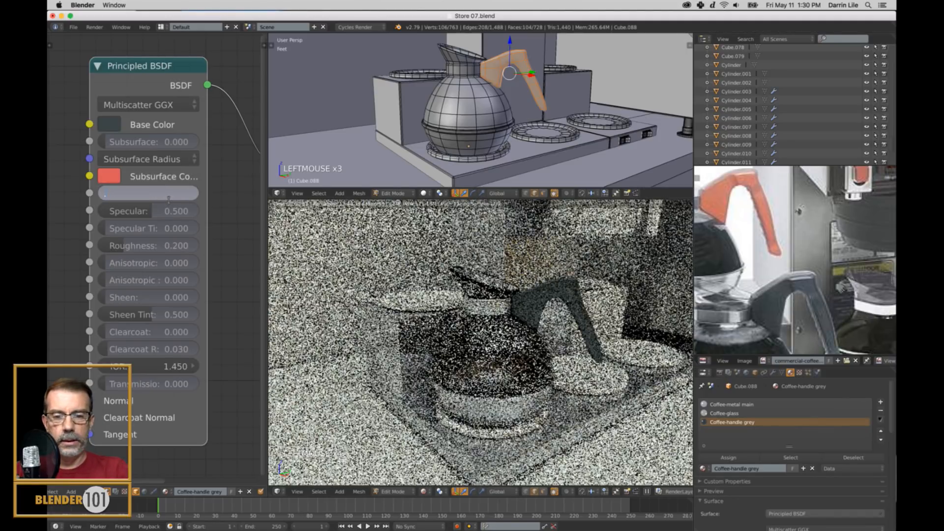
text(7)
click(169, 198)
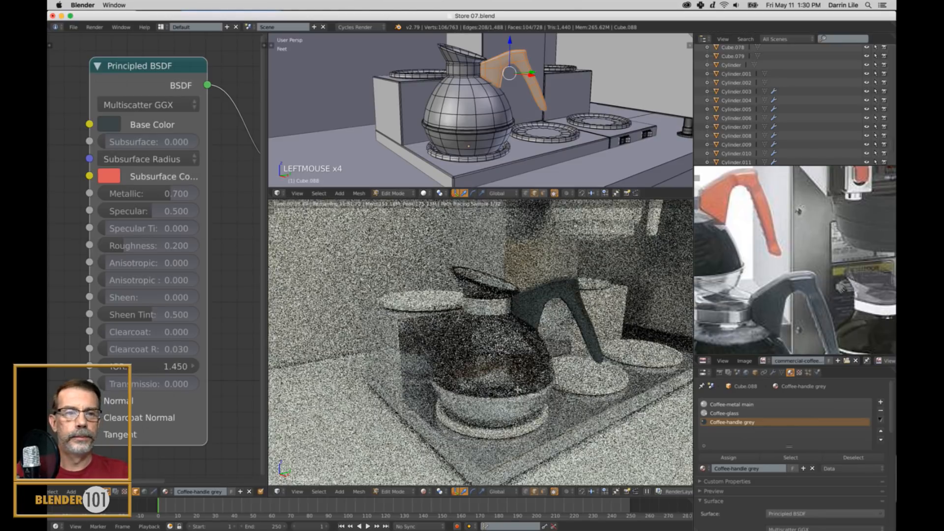
Exit Edit Mode and give the hot plate ring under the carafe its own new material named Coffee-hot plate.
scroll(820, 281, down, 4)
scroll(797, 295, up, 3)
mouse_move(806, 289)
middle_down()
mouse_move(799, 294)
mouse_move(808, 277)
middle_up()
scroll(811, 275, up, 2)
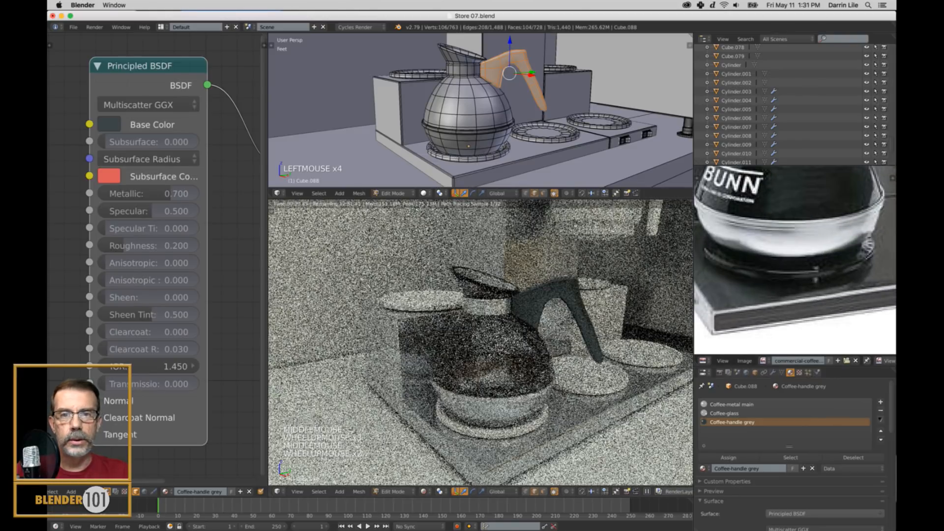
key(Tab)
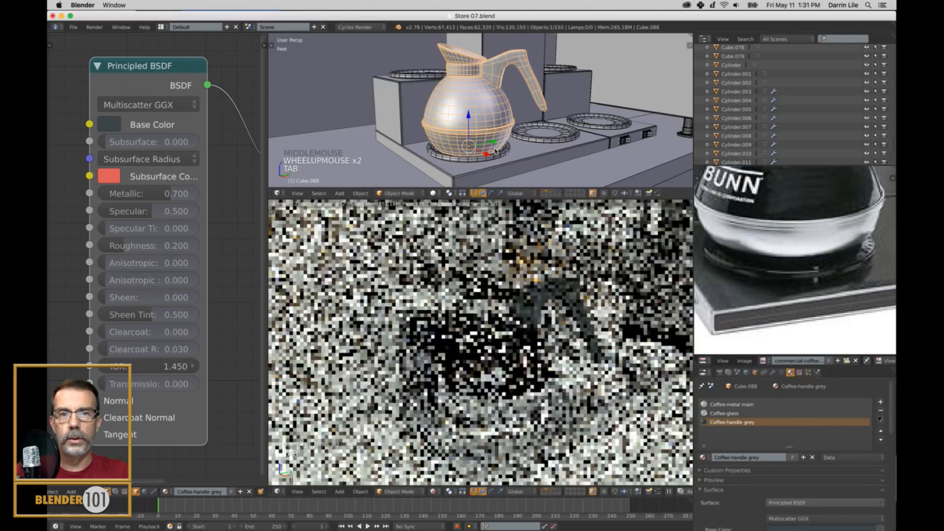
right_click(495, 157)
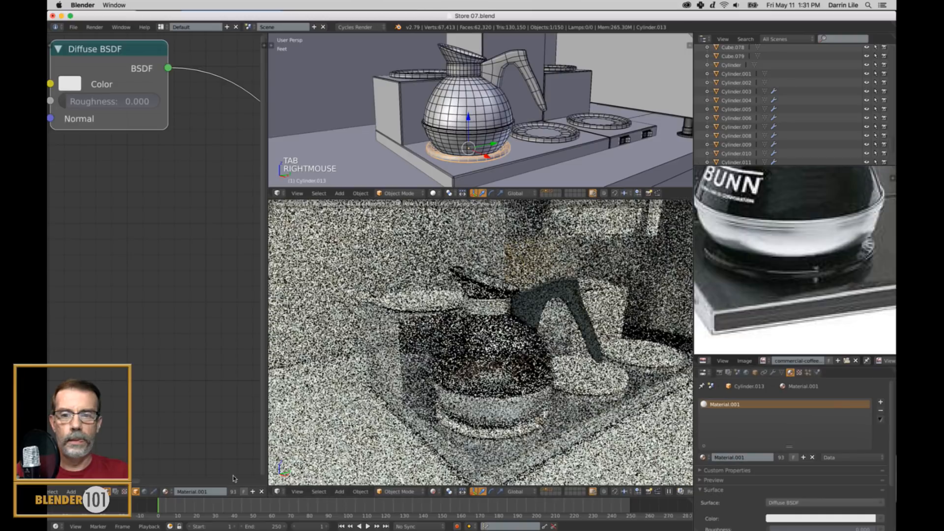
click(254, 491)
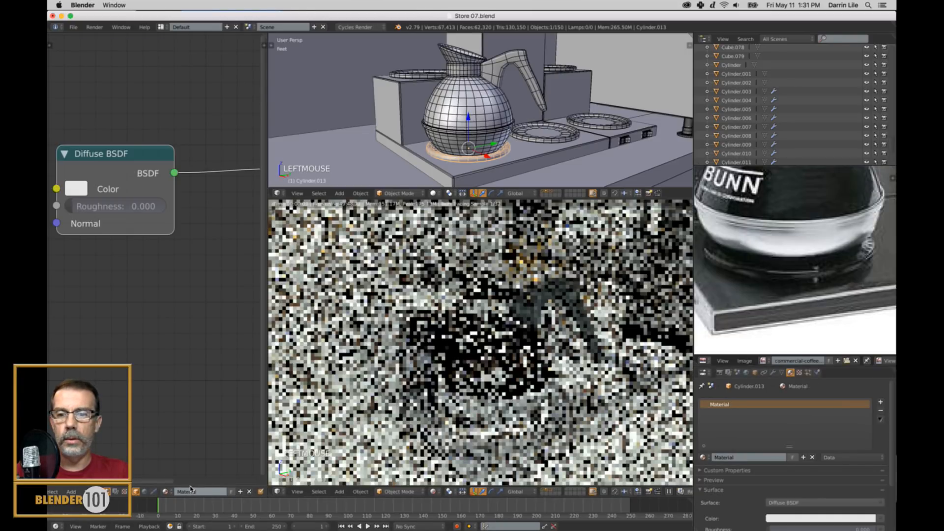
click(204, 491)
text(Coffee-hot plate)
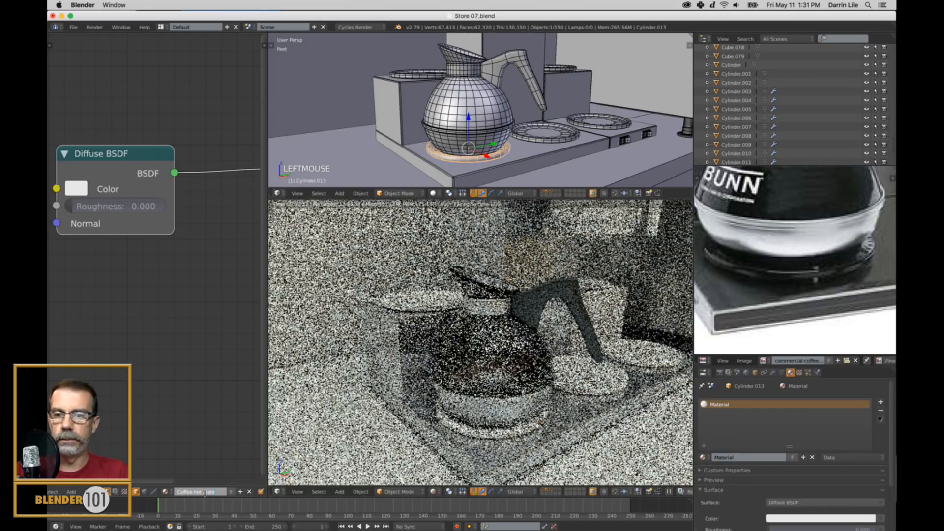
key(Return)
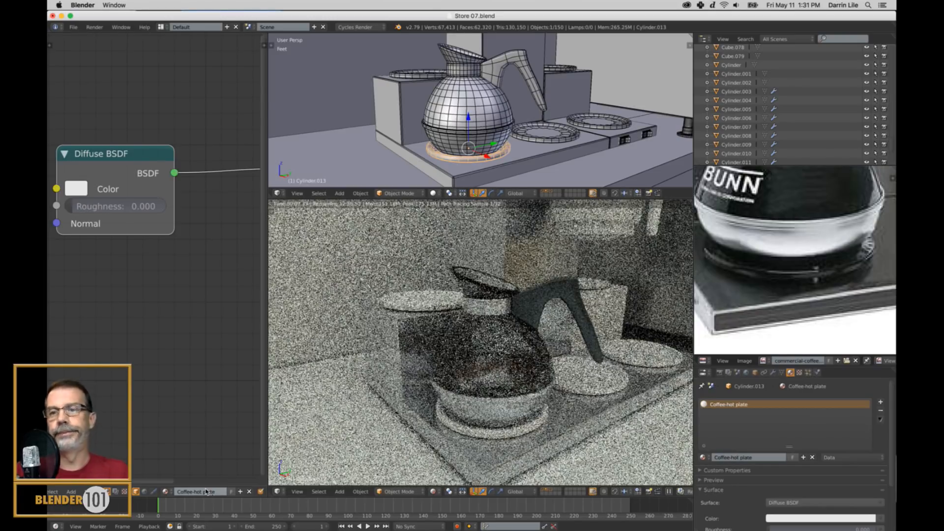
Replace the hot plate material's Diffuse BSDF with a Principled BSDF connected to the Surface input of the Material Output.
scroll(166, 227, down, 5)
right_click(136, 189)
key(x)
key(shift+a)
mouse_move(137, 193)
click(185, 292)
click(176, 117)
drag(199, 124, 244, 198)
Sample the hot plate material's Base Color from the black warming plate area in the reference photo.
scroll(196, 190, up, 2)
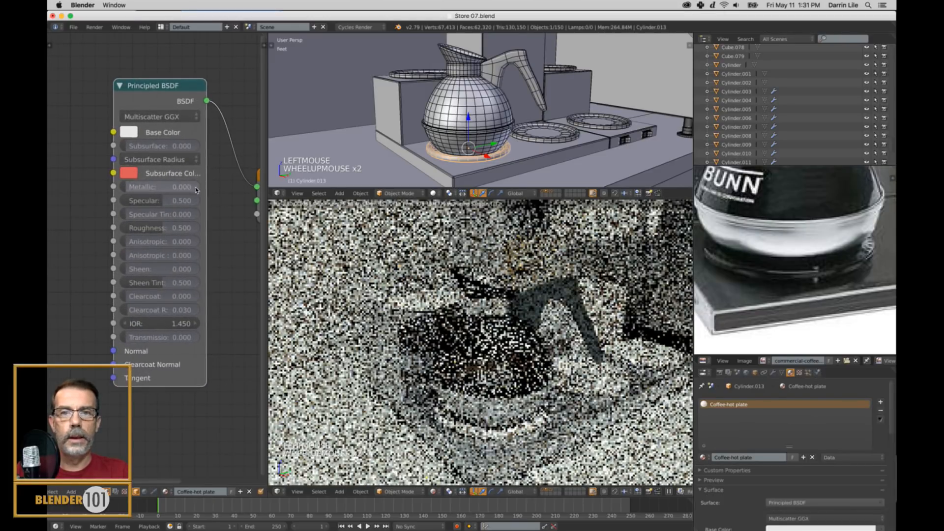
middle_drag(220, 187, 202, 197)
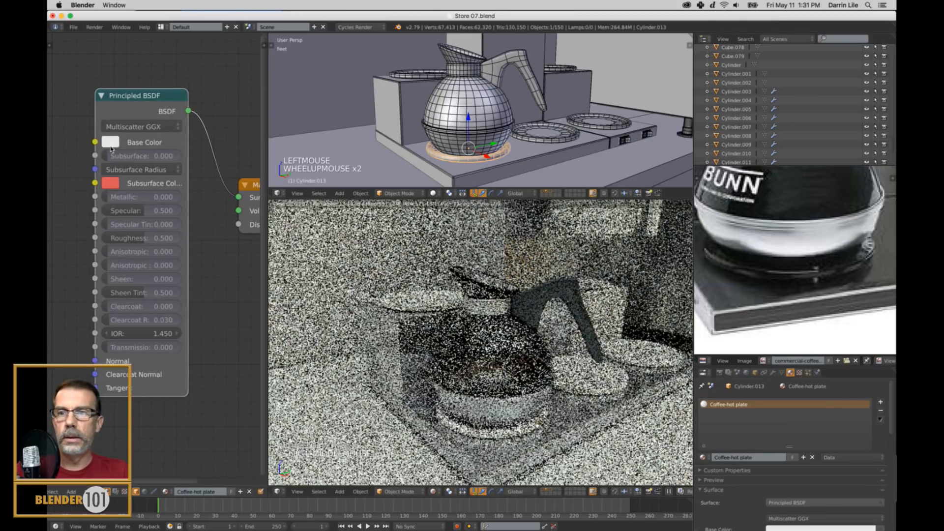
click(113, 143)
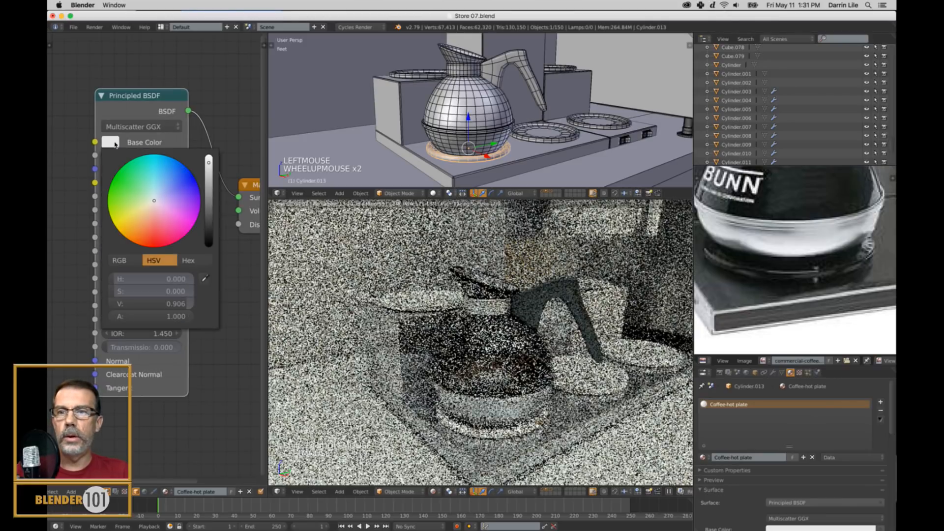
click(204, 279)
click(779, 282)
click(778, 281)
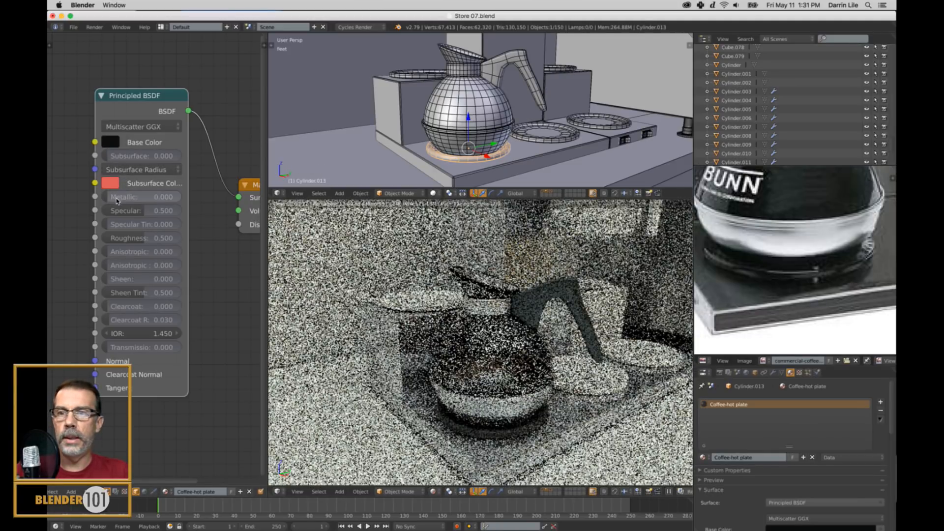
Set the hot plate material's Roughness to 0.1 and its Metallic to 0.9.
click(145, 238)
text(.1)
key(Return)
drag(146, 198, 266, 189)
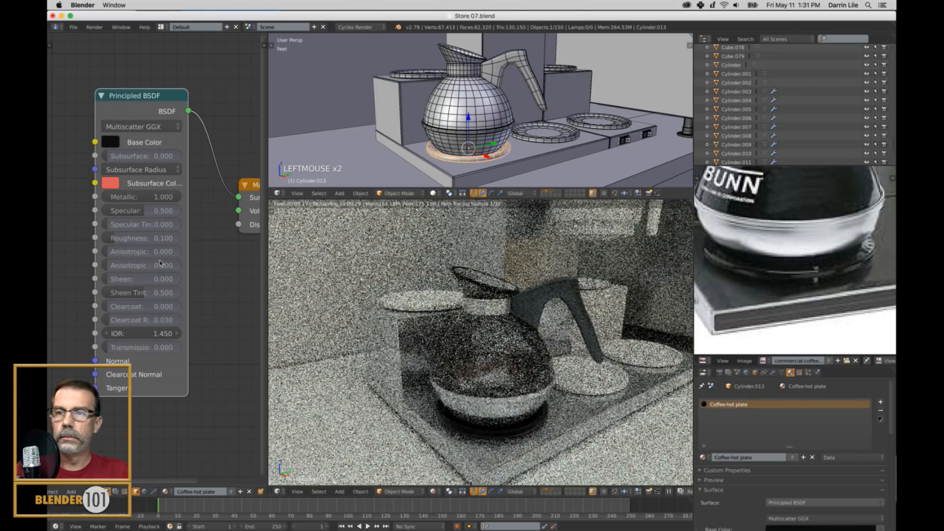
drag(177, 197, 170, 197)
click(170, 198)
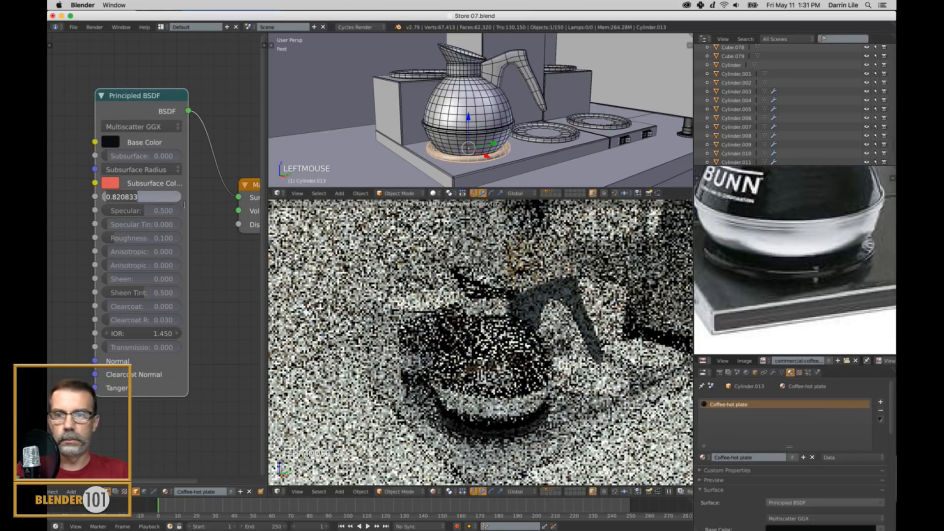
key(BackSpace)
text(.9)
click(186, 201)
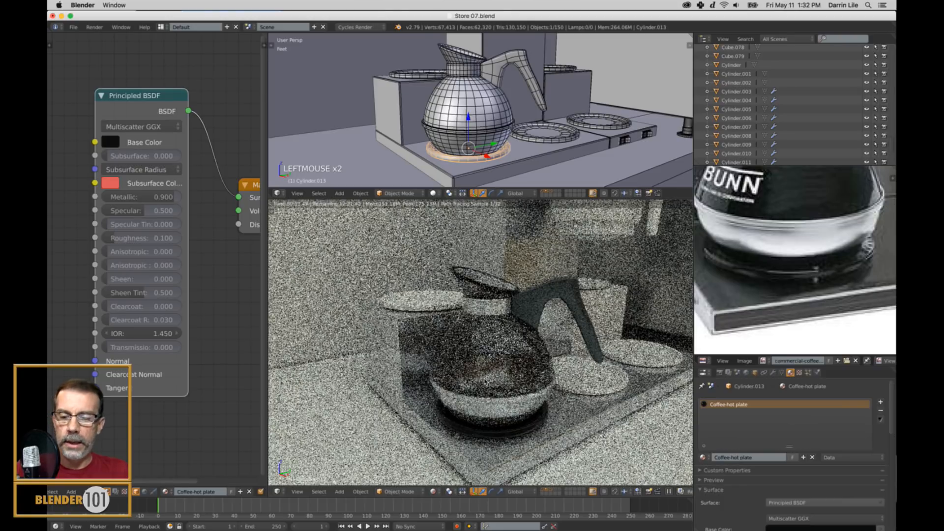
Turn off the rendered preview, deselect everything and add a Spot lamp to the store scene.
key(alt+z)
scroll(505, 319, down, 9)
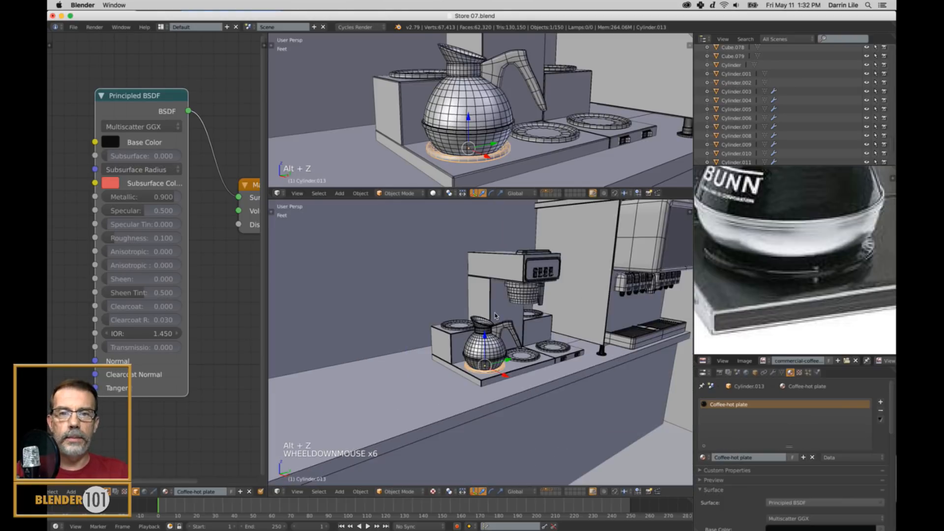
shift+middle_drag(557, 322, 499, 340)
scroll(495, 339, down, 5)
key(a)
key(shift+a)
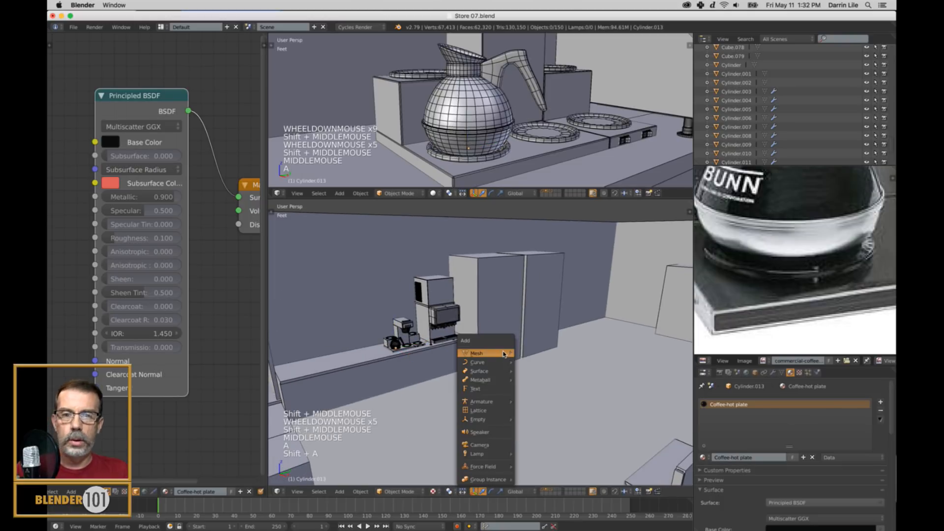
mouse_move(487, 456)
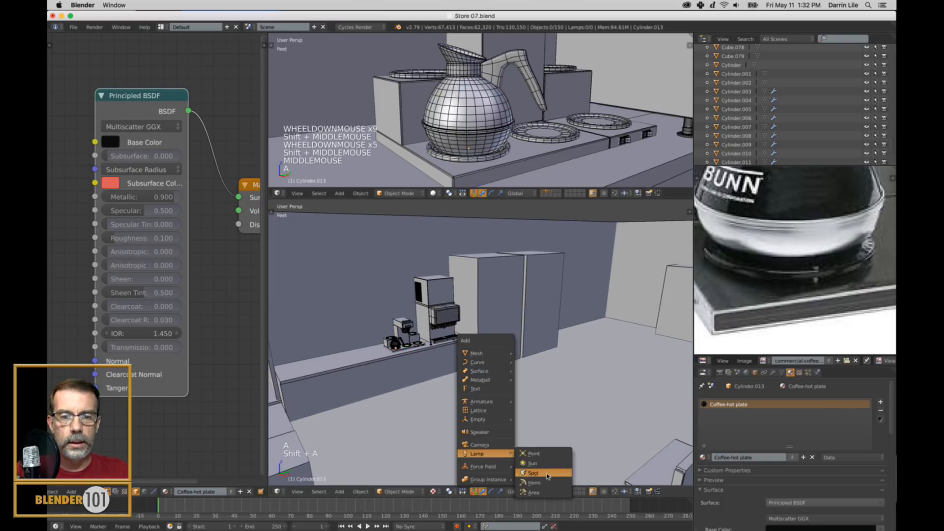
click(546, 474)
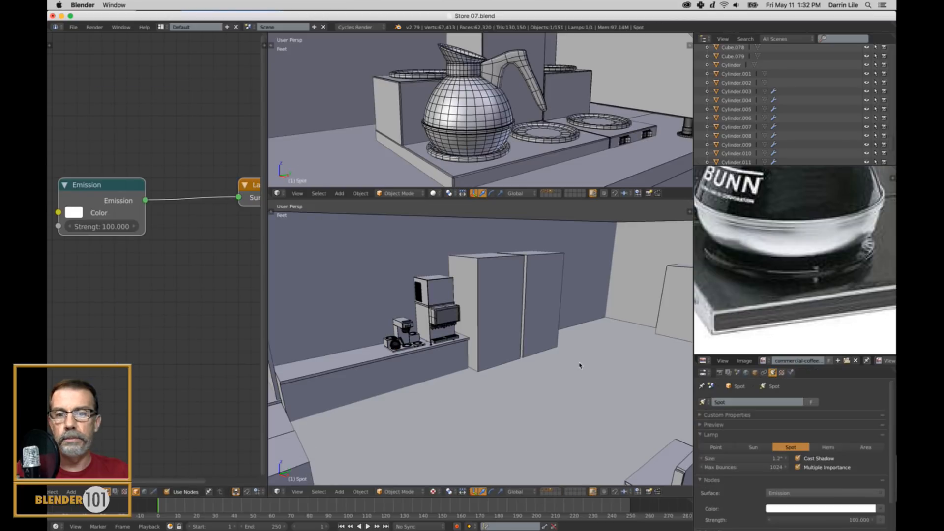
Raise the spot lamp high above the store floor and reposition it in the orthographic top wireframe view.
scroll(534, 372, down, 4)
drag(347, 383, 506, 301)
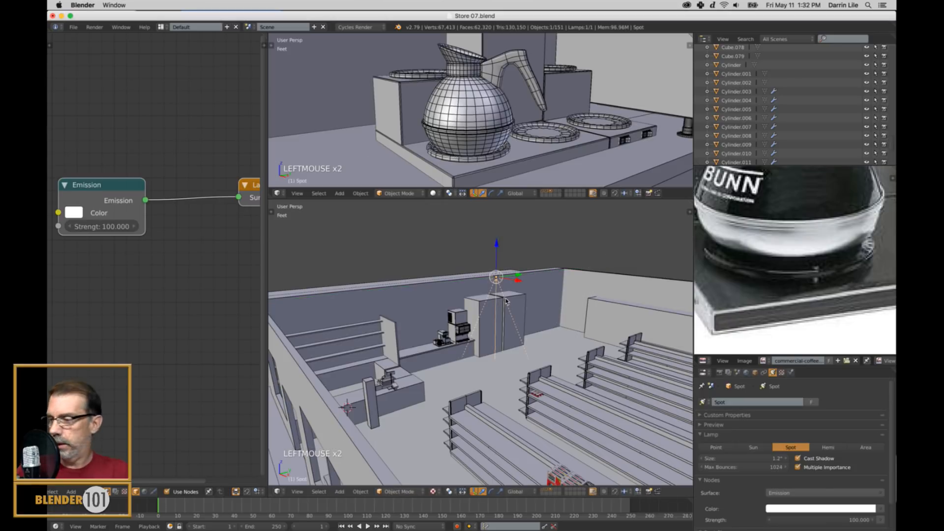
key(KP_7)
key(KP_5)
key(z)
scroll(500, 313, up, 3)
shift+middle_drag(500, 313, 548, 361)
key(g)
click(568, 368)
Rotate the spot lamp about 34 degrees in the front view to aim it toward the coffee counter.
key(KP_1)
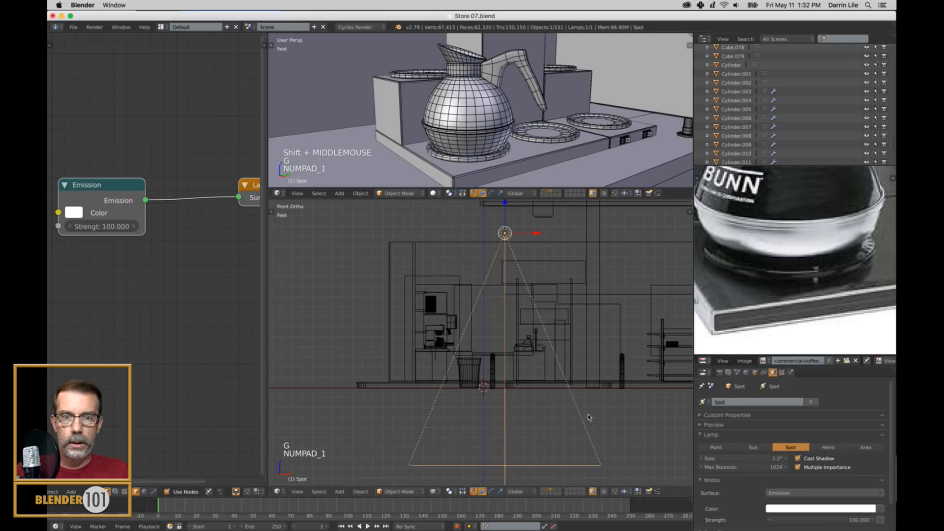
key(r)
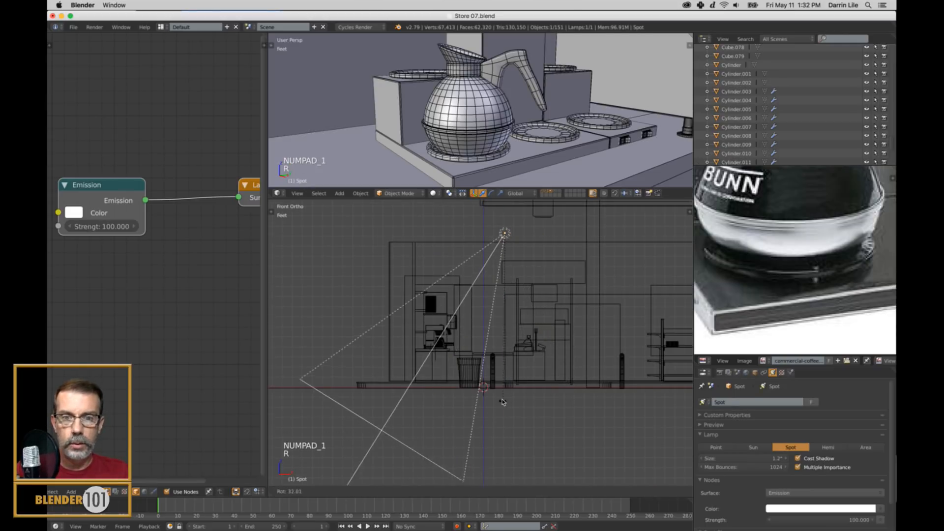
click(502, 402)
key(KP_3)
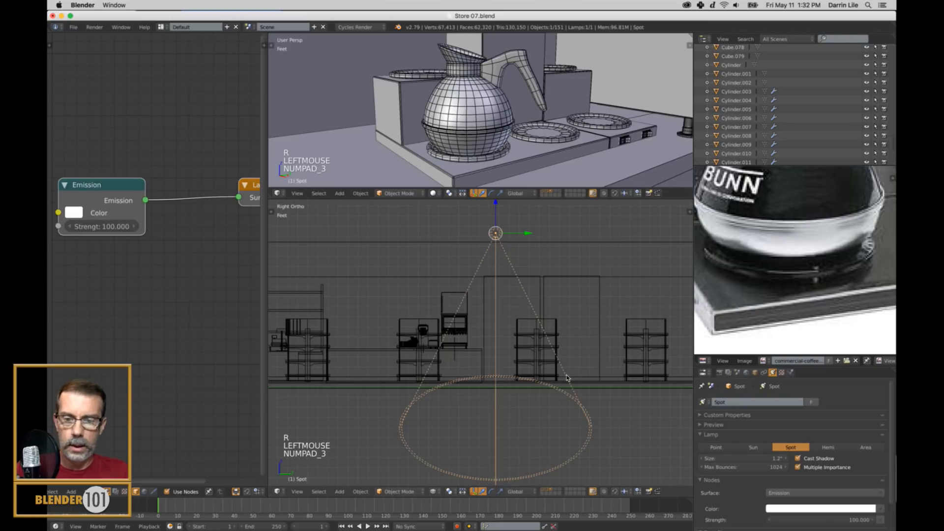
Tilt the spot lamp toward the coffee counter in the right-side view and refine its aim in the solid perspective view.
key(r)
key(KP_5)
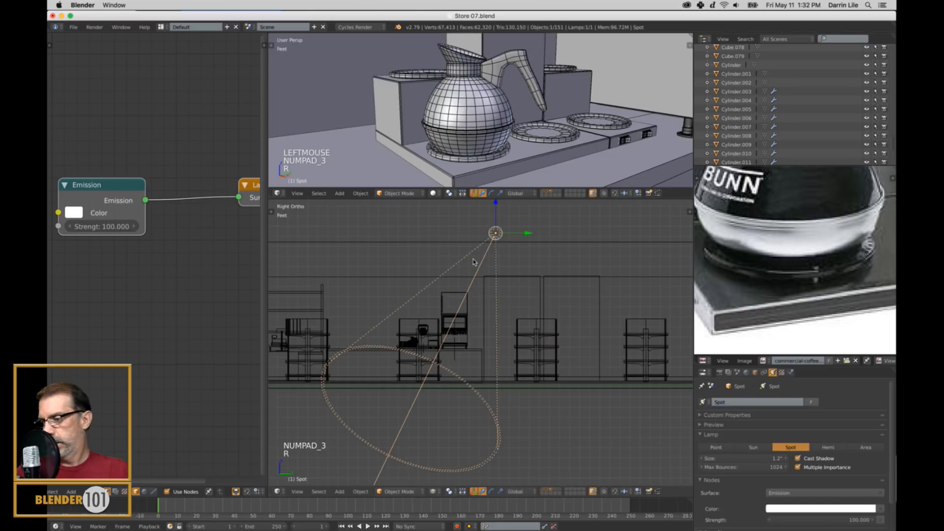
mouse_move(485, 287)
middle_down()
mouse_move(492, 302)
mouse_move(552, 294)
mouse_move(535, 366)
mouse_move(529, 313)
middle_up()
key(z)
key(r)
right_click(536, 313)
key(r)
click(489, 381)
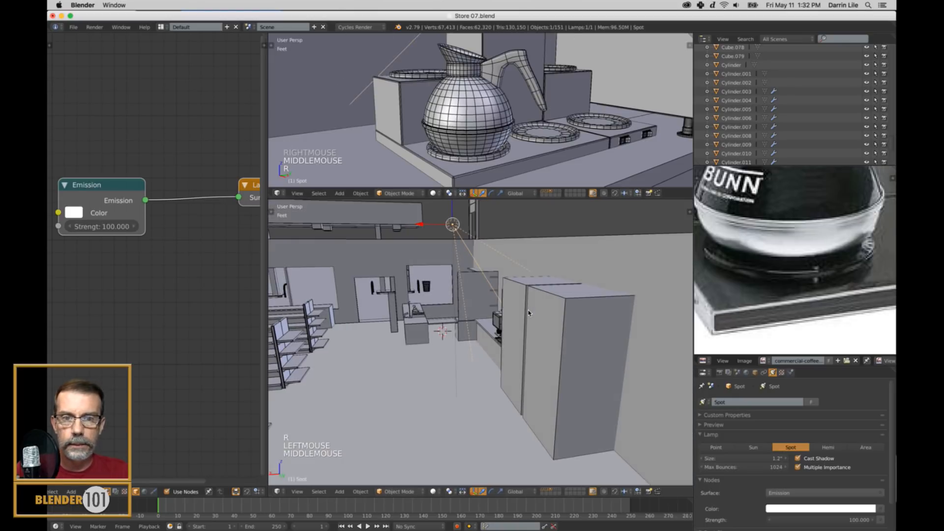
scroll(457, 362, up, 4)
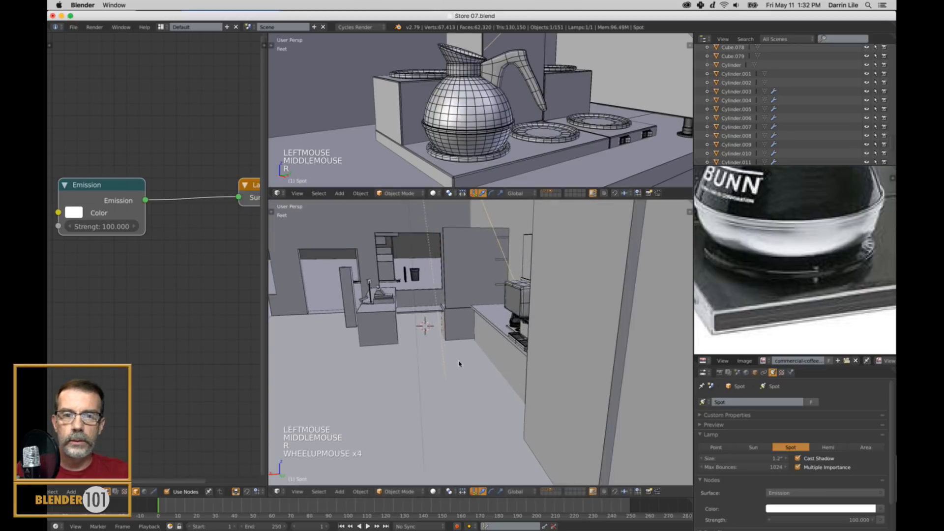
middle_drag(458, 362, 501, 364)
scroll(501, 364, down, 3)
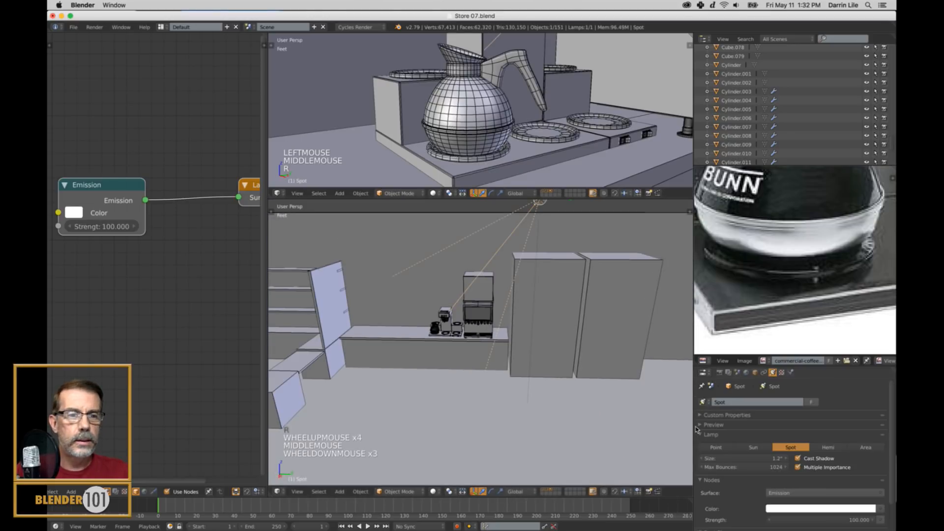
Set the spot lamp's emission Strength to 5.
scroll(819, 444, down, 16)
click(817, 490)
text(5)
key(Return)
key(Return)
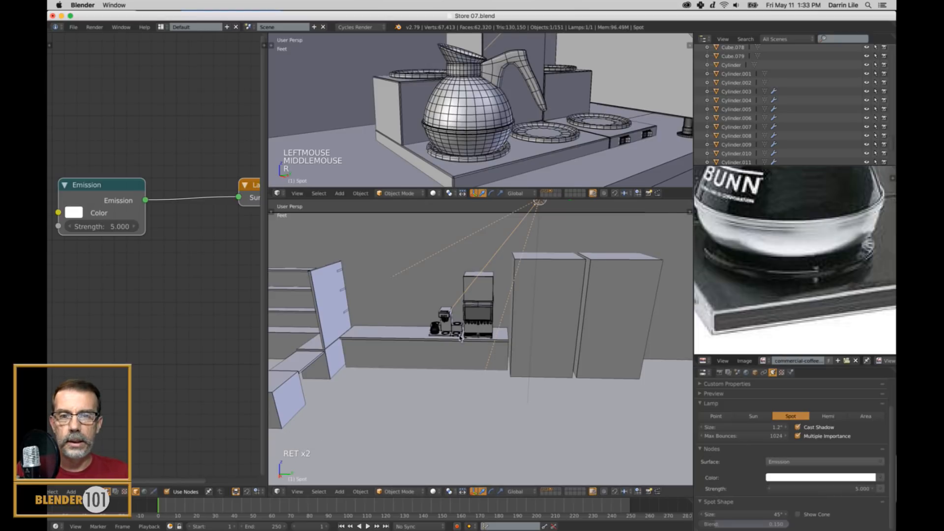
Frame the coffee pot in the lower 3D view, deselect everything and switch that view to Rendered shading.
right_click(439, 329)
key(KP_Decimal)
scroll(468, 363, down, 4)
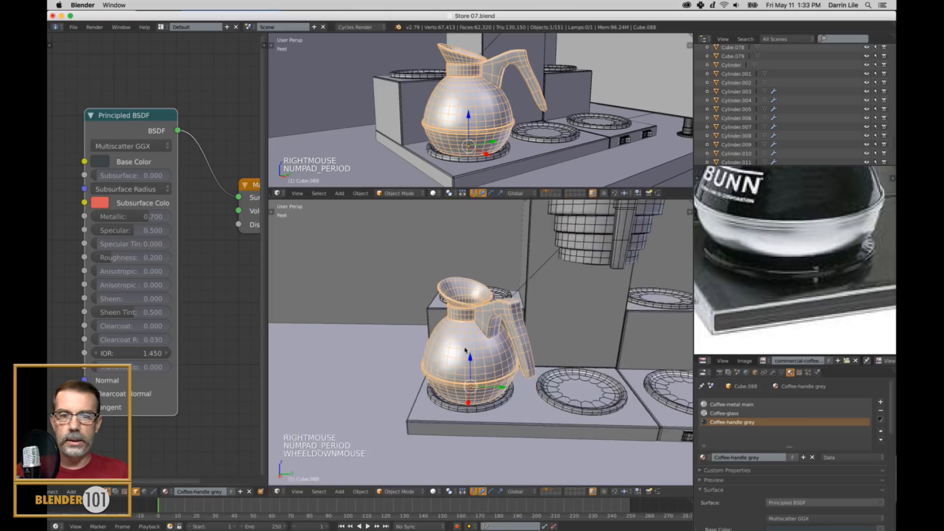
scroll(468, 363, up, 2)
scroll(468, 363, up, 1)
middle_drag(468, 363, 512, 366)
key(a)
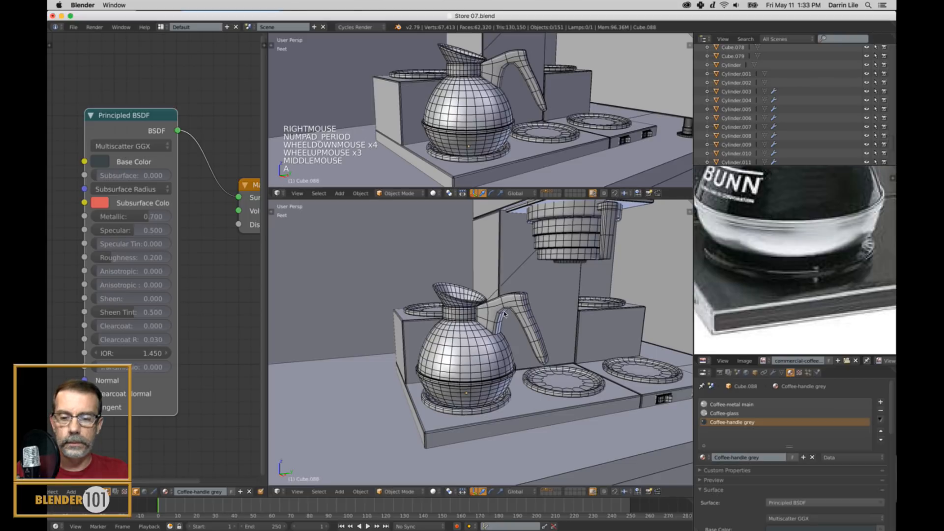
click(432, 490)
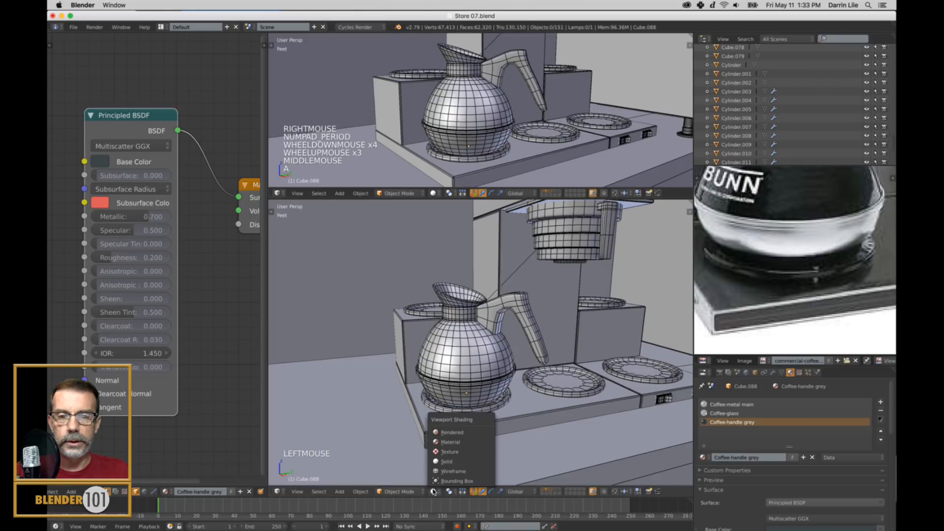
click(464, 436)
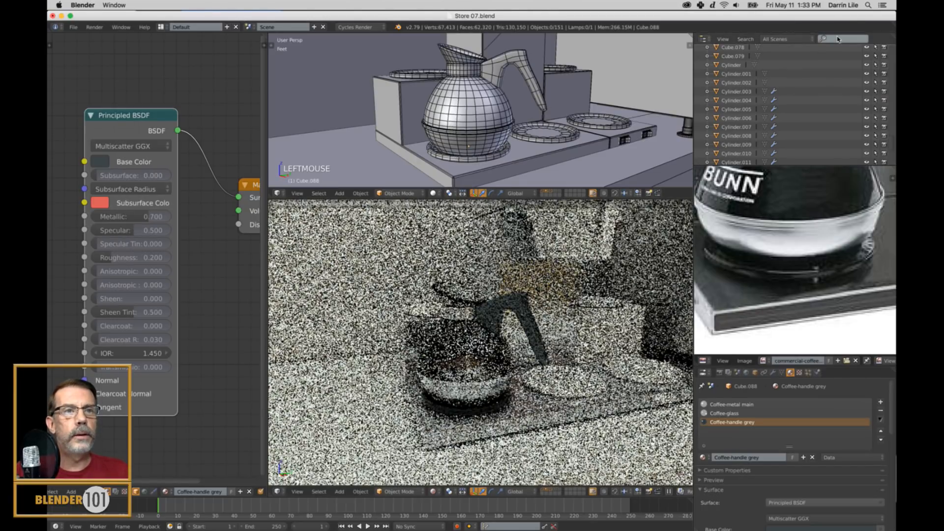
Filter the scene's object list by "spot" and select the Spot lamp.
text(la)
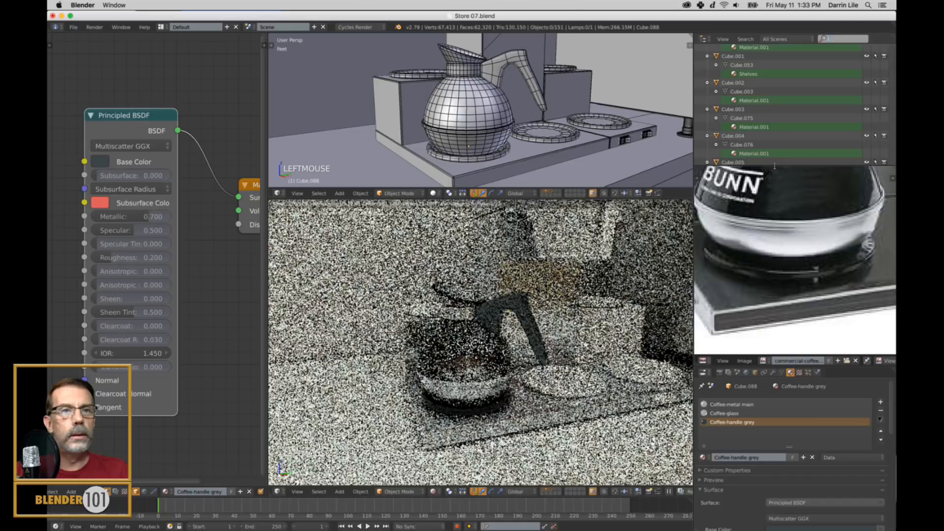
key(BackSpace)
key(BackSpace)
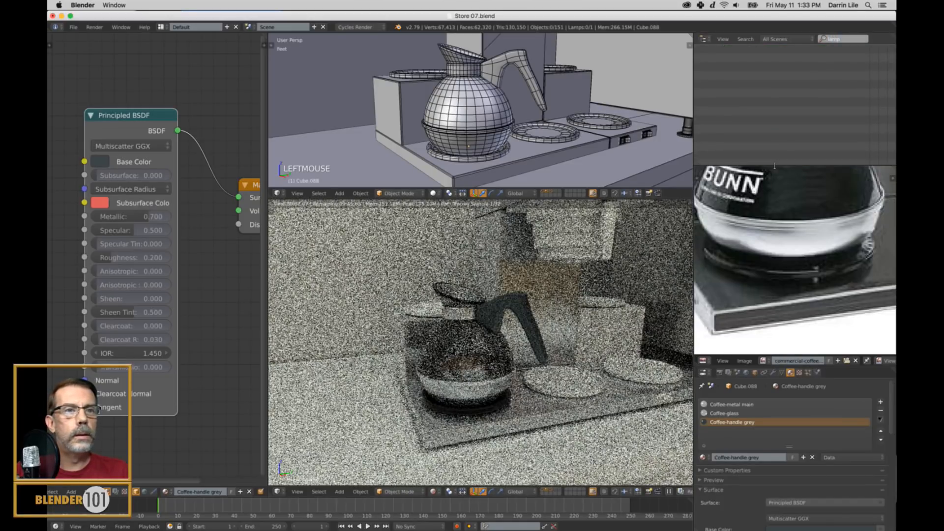
text(spot)
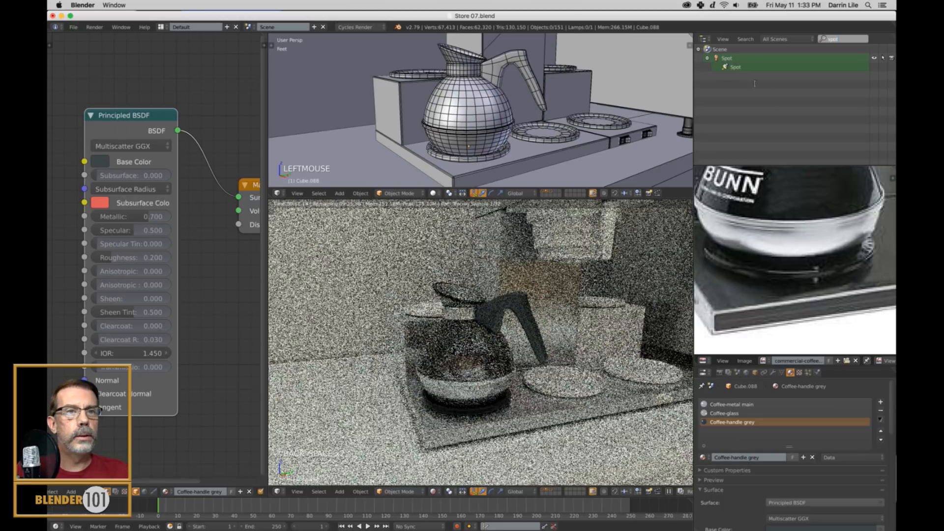
click(737, 73)
click(731, 59)
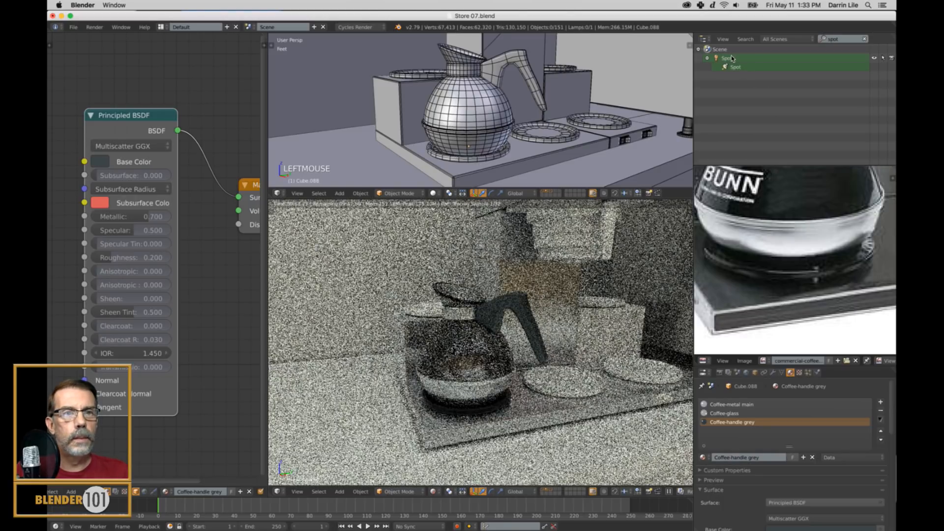
Try brighter emission Strength values of 1000 and 50000 on the spot lamp.
scroll(842, 454, down, 7)
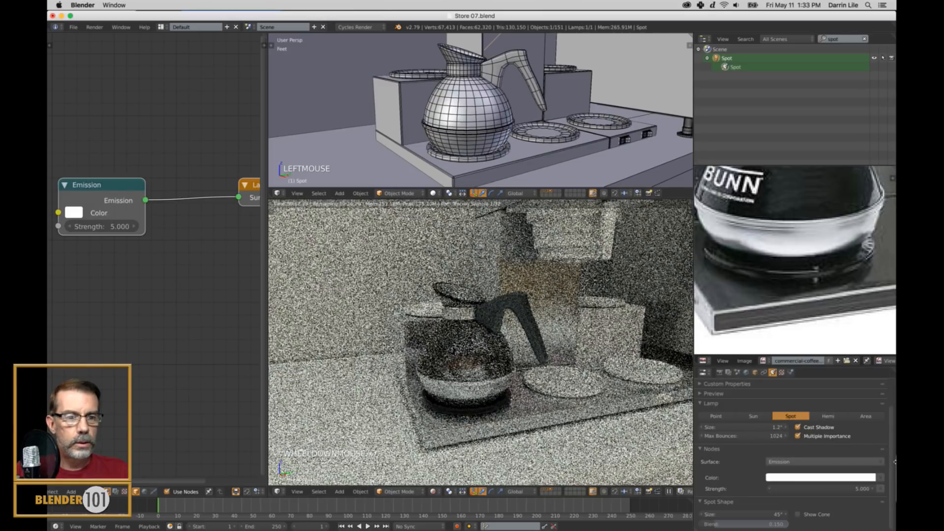
drag(890, 449, 886, 430)
drag(836, 488, 886, 490)
double_click(856, 487)
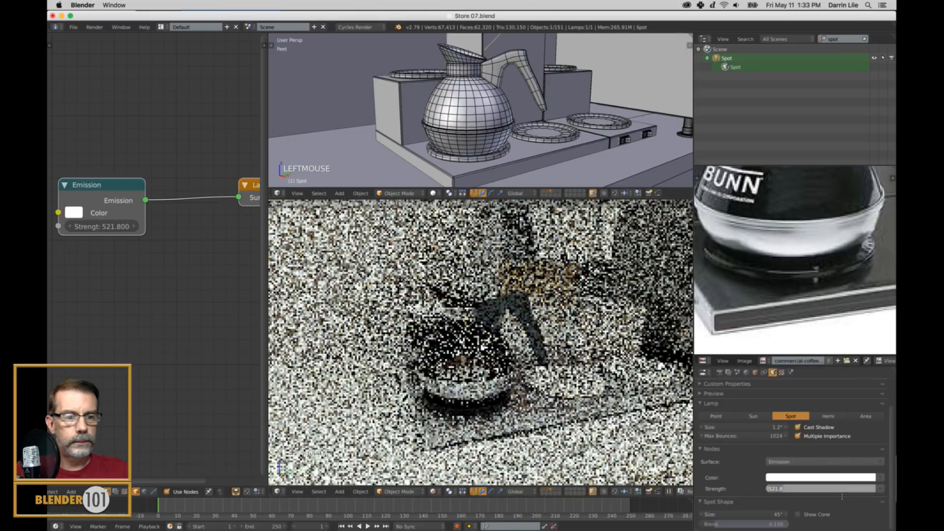
text(1000)
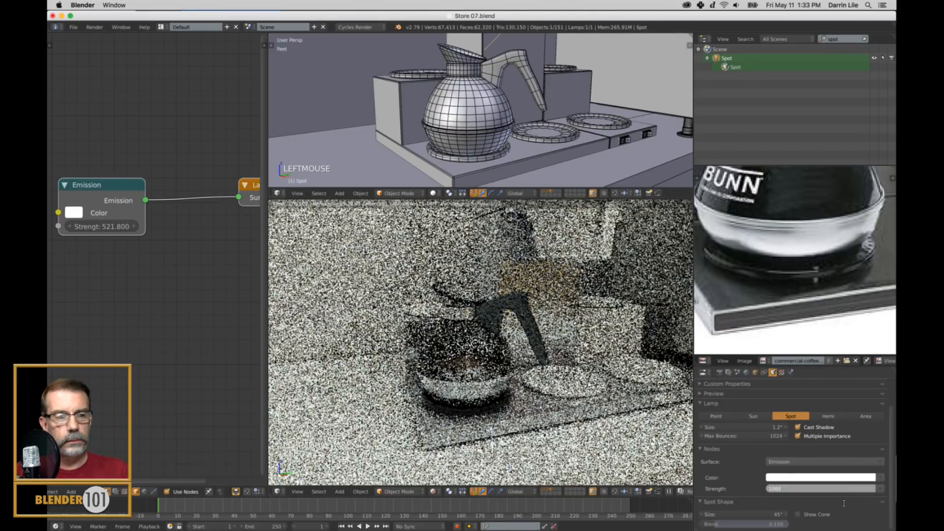
key(Return)
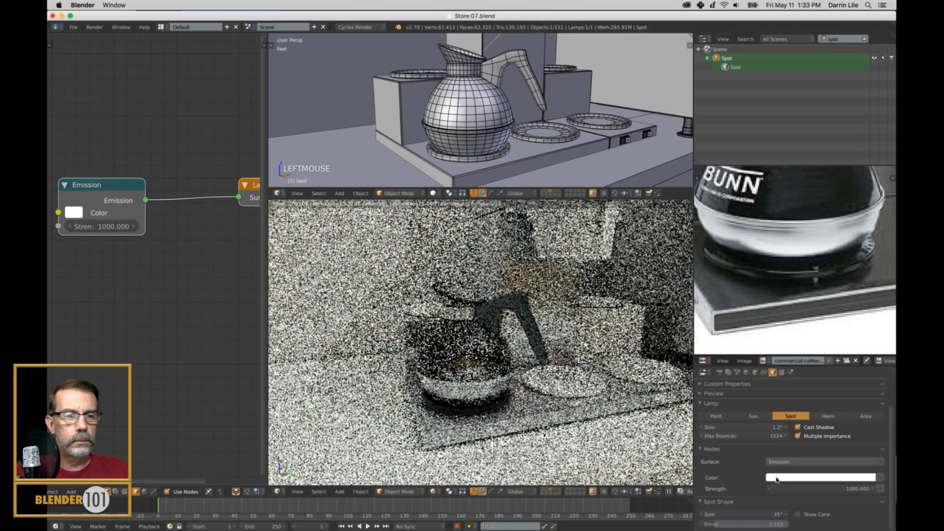
double_click(834, 490)
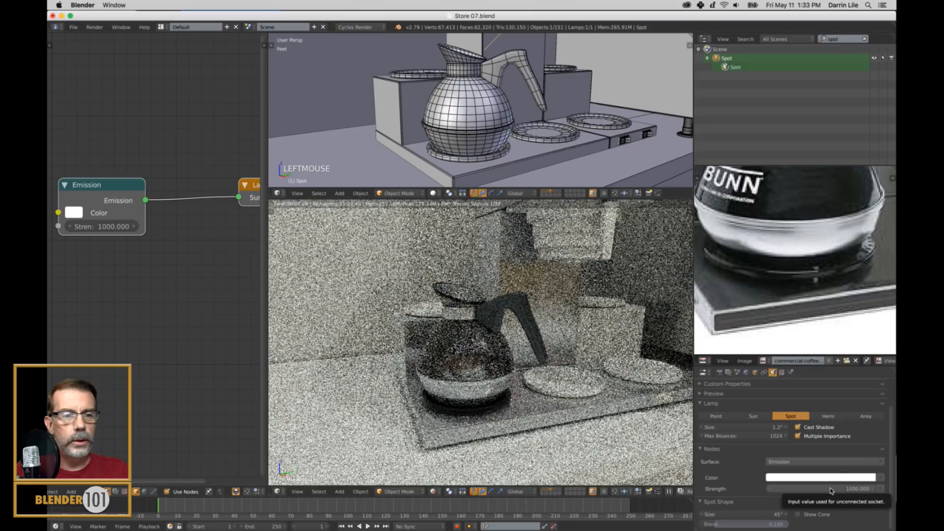
text(50000)
key(Return)
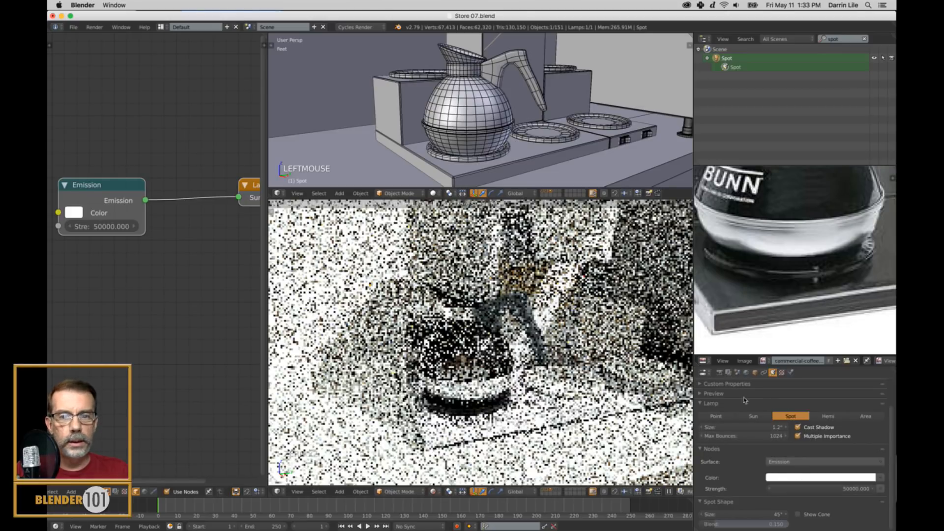
Set the spot lamp's emission Strength to 5000.
double_click(839, 488)
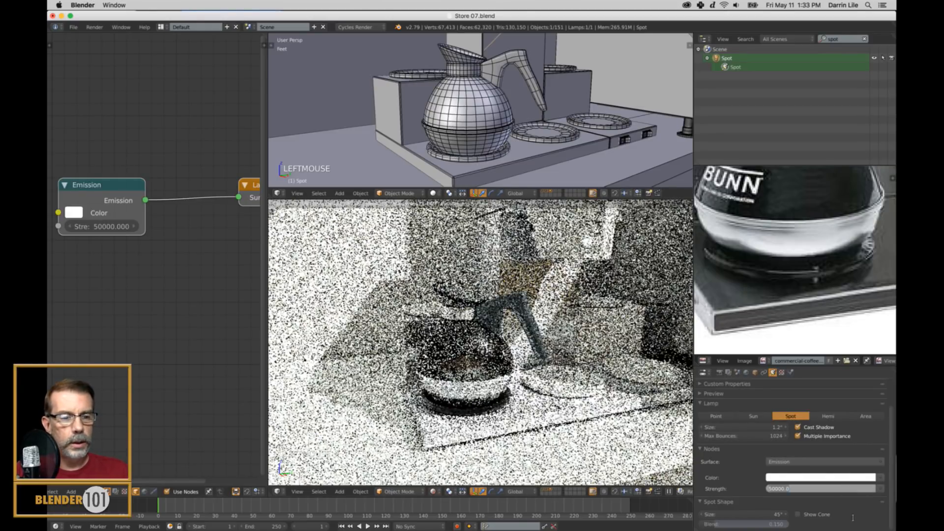
text(5000)
key(Return)
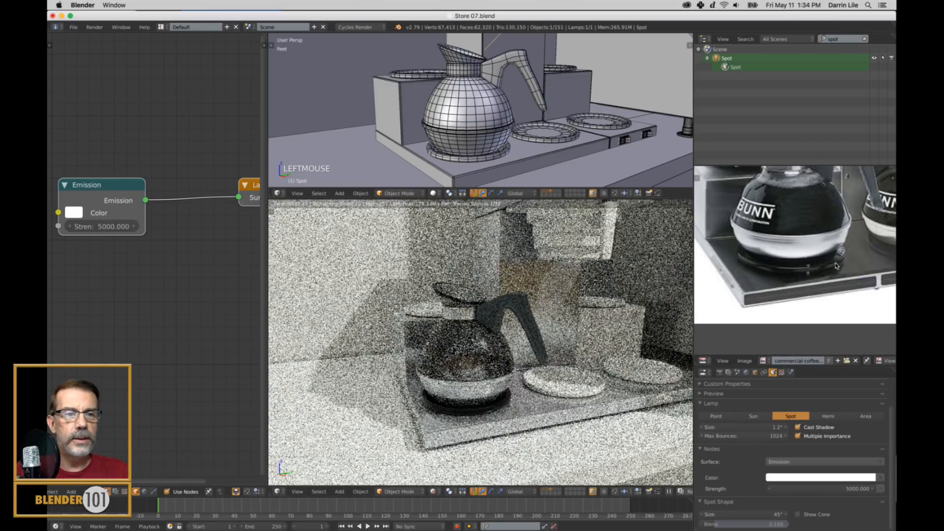
Select the hot plate under the coffee pot and lighten its material's Base Color to a dark grey.
right_click(482, 411)
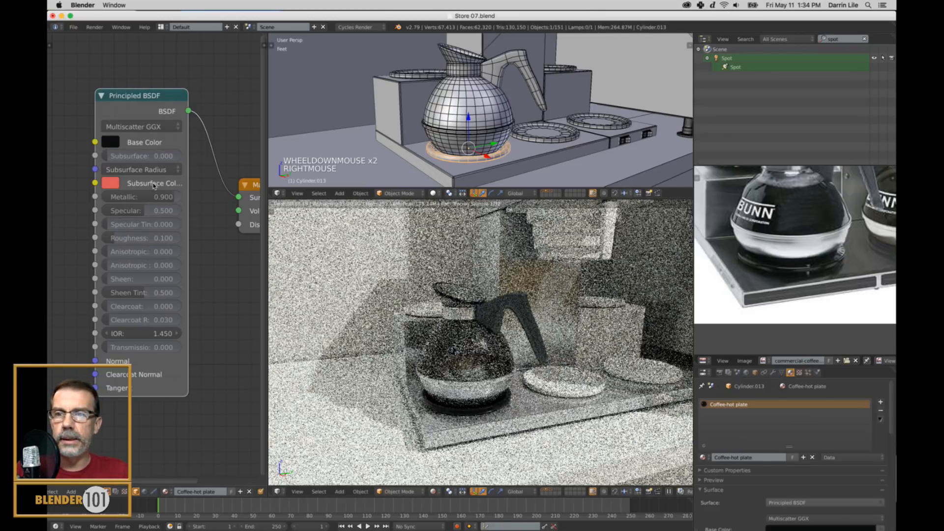
click(106, 140)
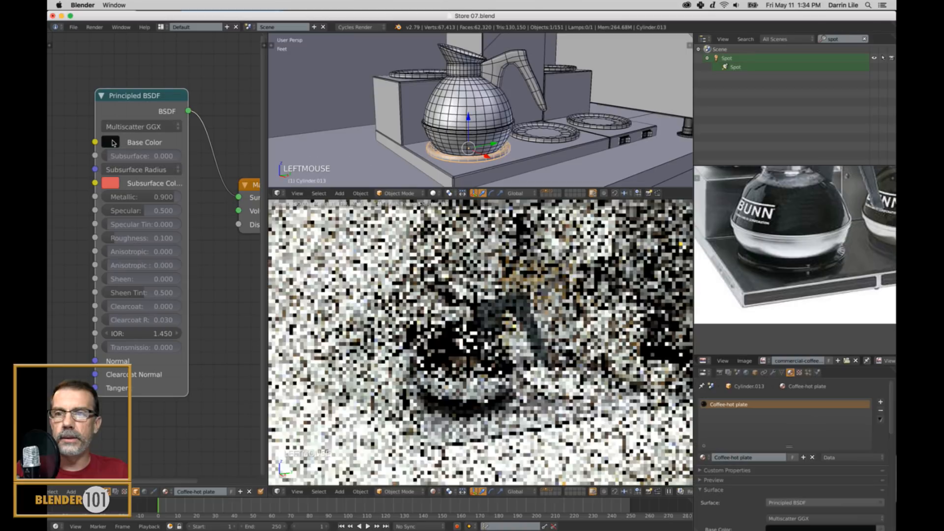
click(113, 143)
drag(209, 241, 212, 228)
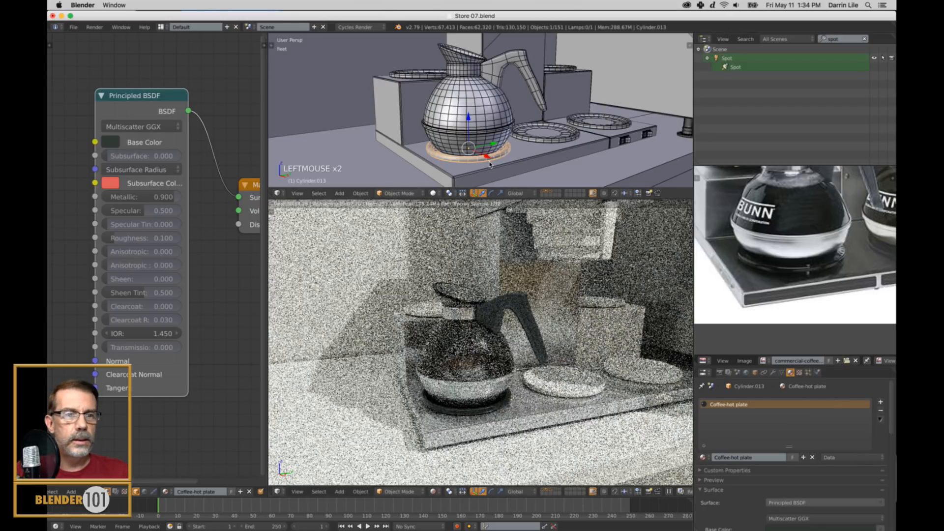
Duplicate the coffee pot in the front orthographic wireframe view and place the copy on the raised warmer at the back.
scroll(815, 212, down, 5)
middle_drag(817, 214, 811, 223)
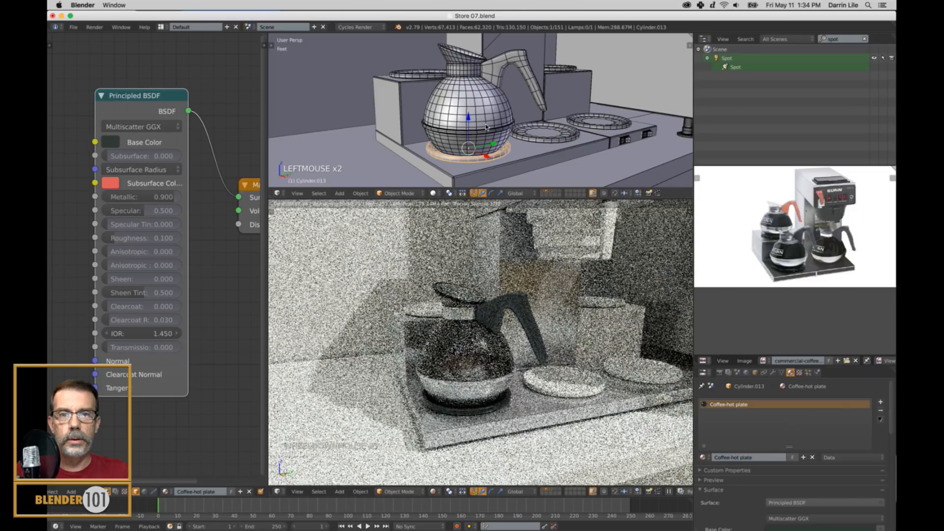
right_click(487, 142)
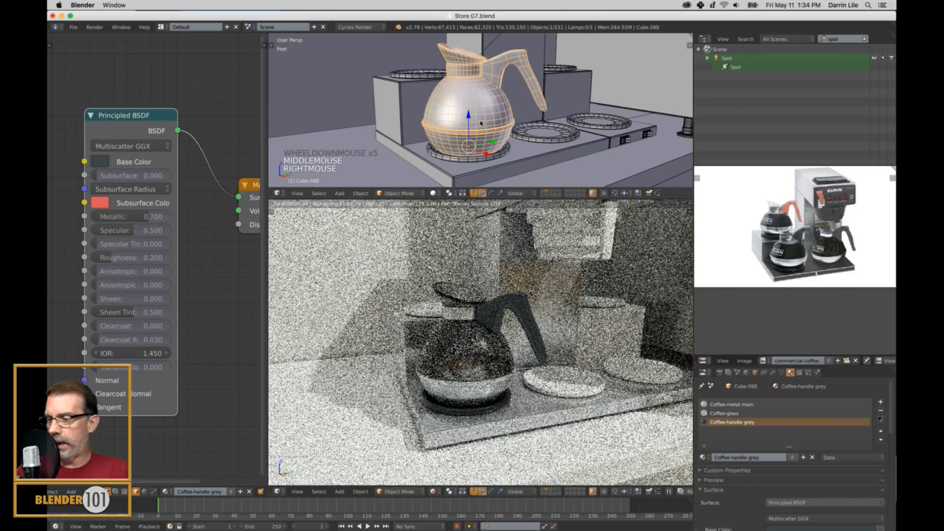
key(KP_1)
key(KP_5)
key(z)
shift+middle_drag(476, 125, 590, 158)
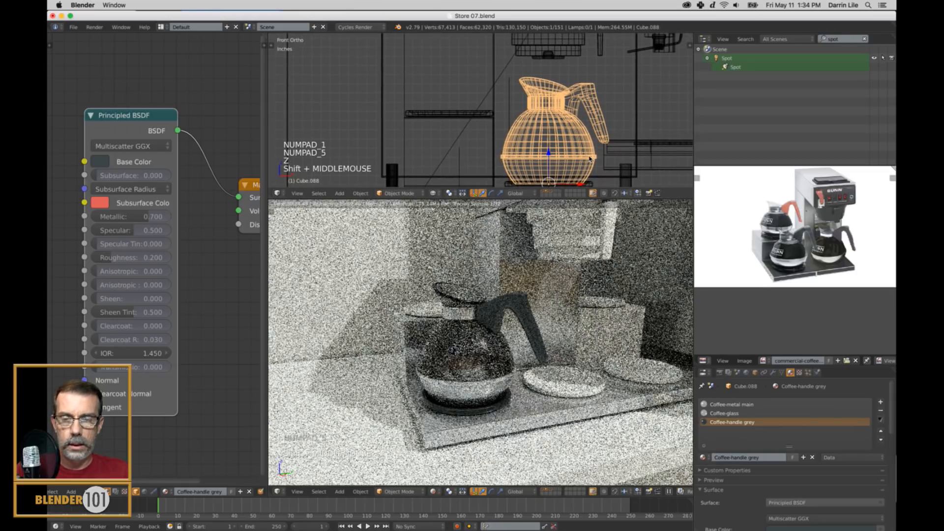
key(shift+d)
key(shift+d)
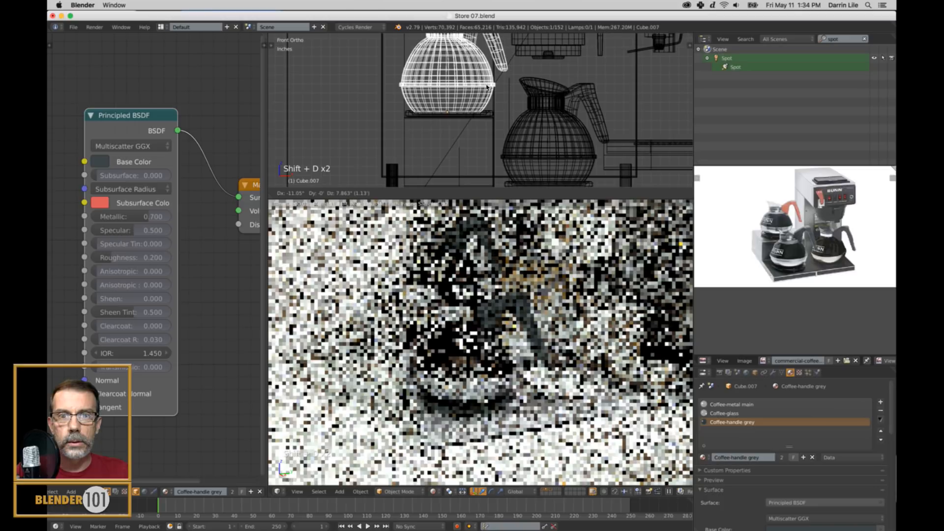
click(490, 88)
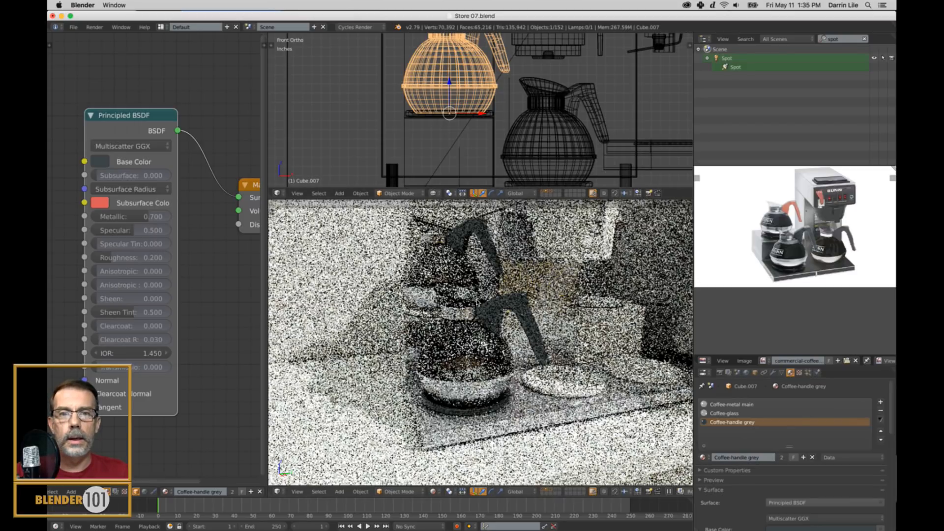
Rotate the duplicated coffee pot around the global Z axis so its handle points away from the coffee maker's tower.
scroll(487, 107, down, 3)
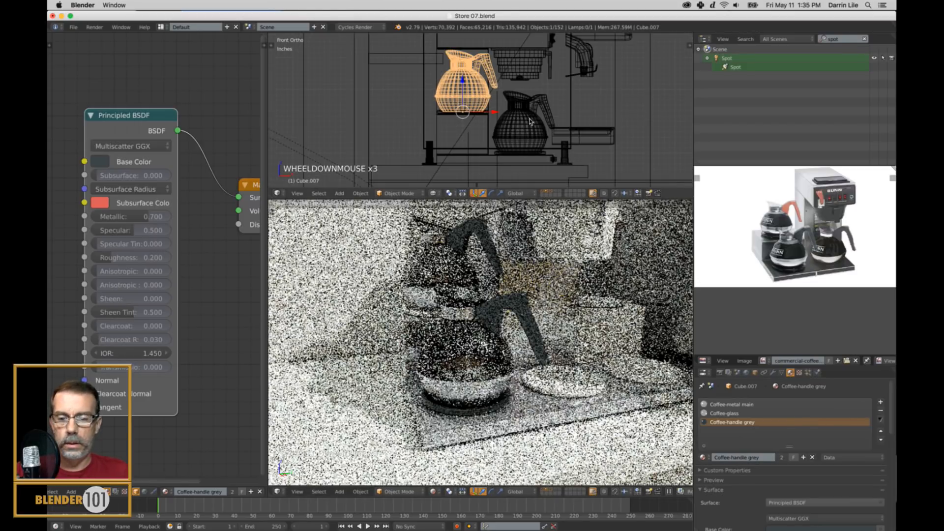
key(KP_5)
middle_drag(544, 125, 521, 126)
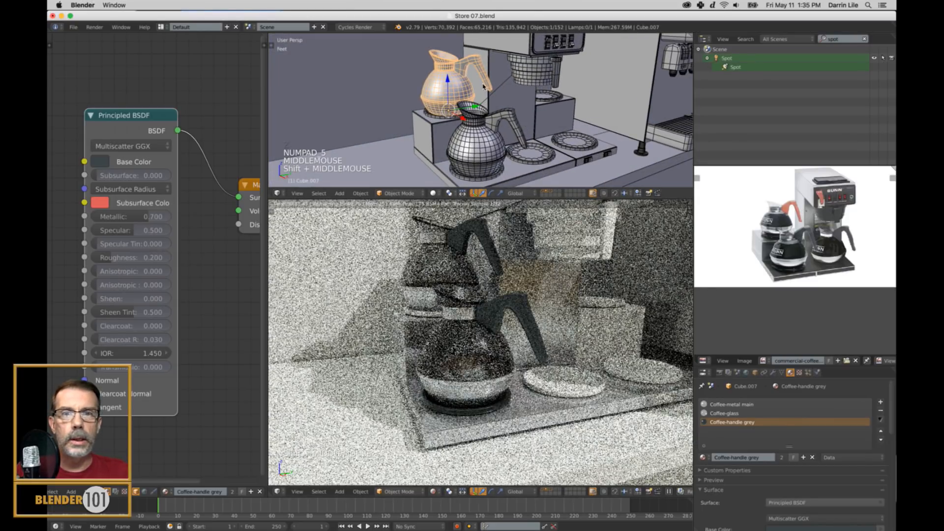
key(r)
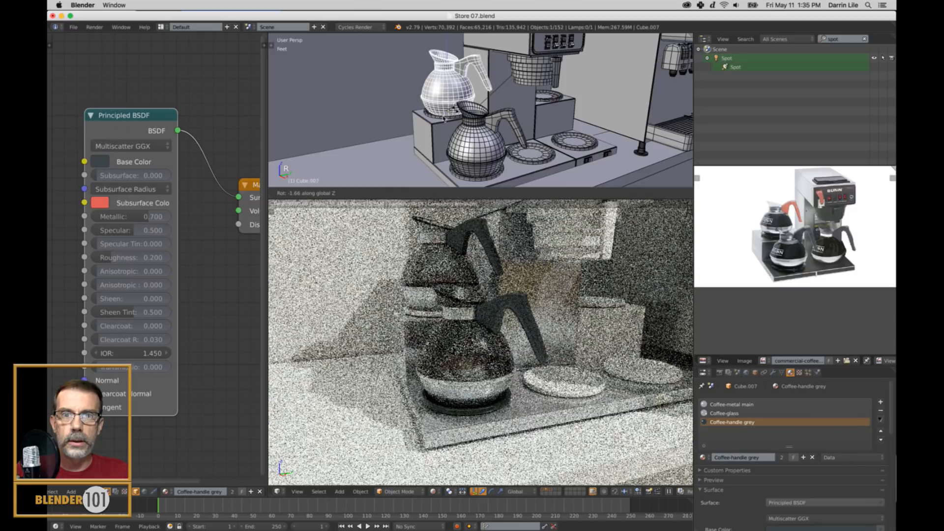
click(452, 130)
shift+middle_drag(452, 130, 470, 153)
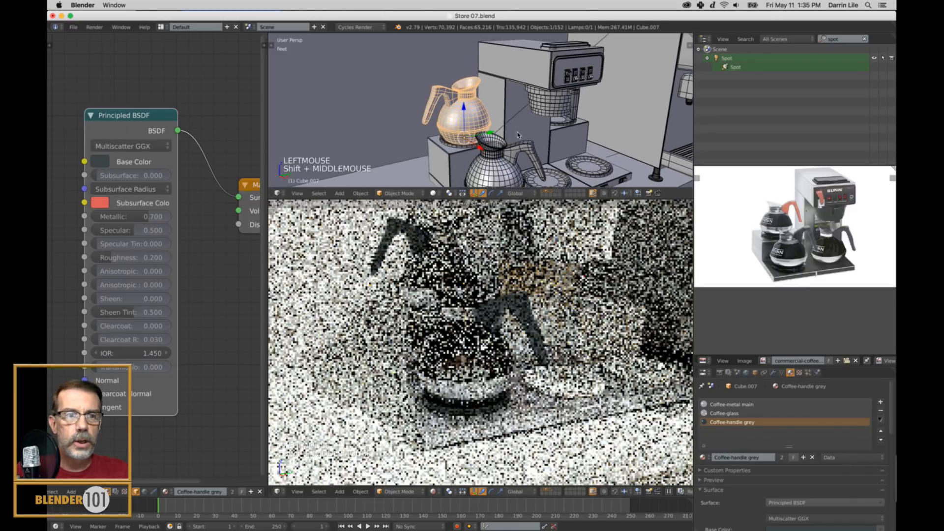
Create a separate copy of the Coffee-handle grey material for the duplicated pot, using the orange-handled reference pot as guide.
scroll(782, 205, up, 4)
scroll(782, 205, down, 3)
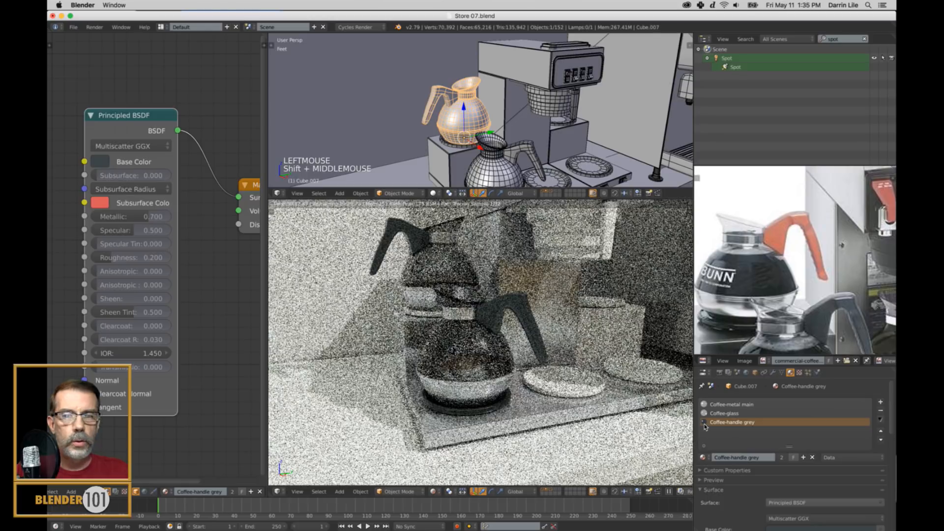
click(804, 458)
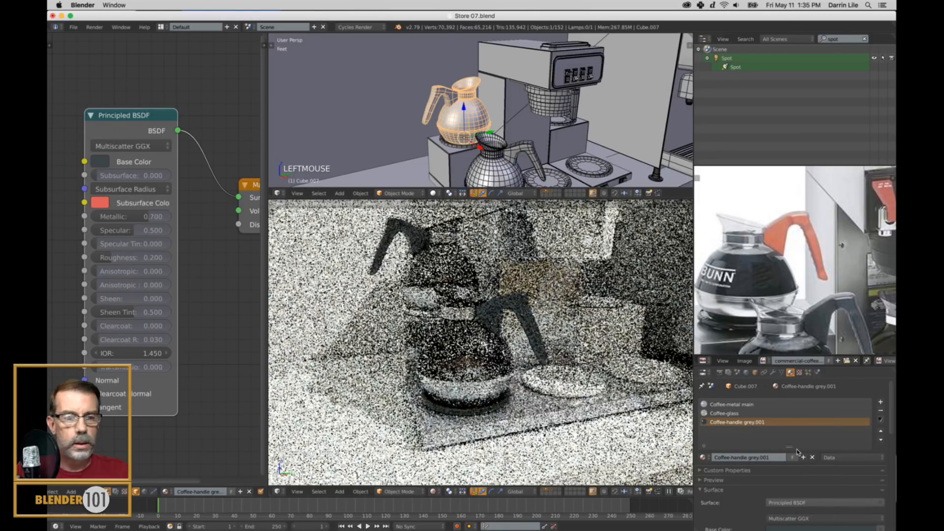
Restore Coffee-handle grey in the duplicated pot's third material slot and add a fourth slot holding Coffee-handle grey.001.
click(703, 458)
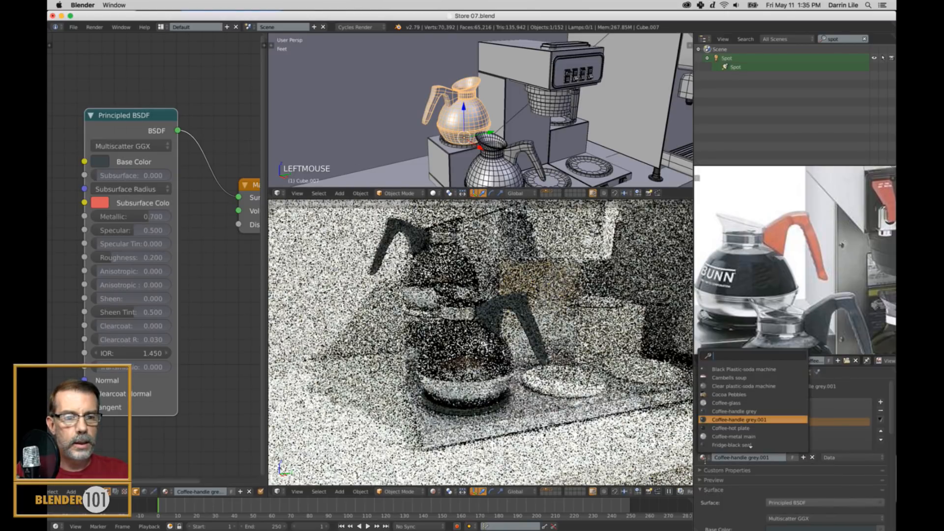
click(762, 412)
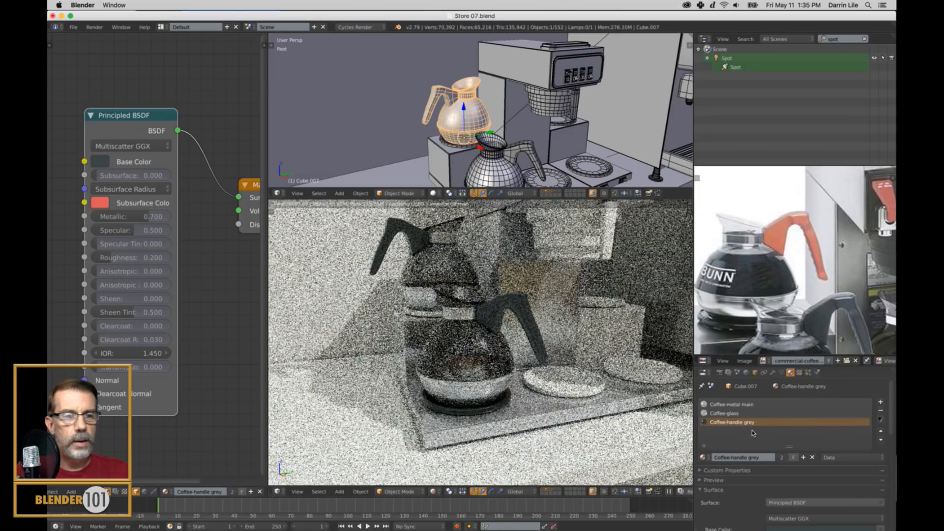
click(880, 402)
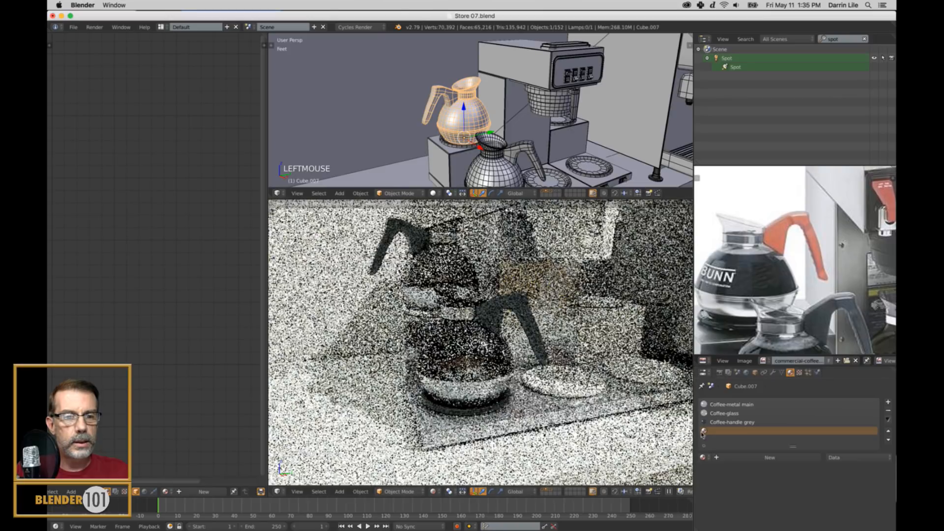
click(703, 457)
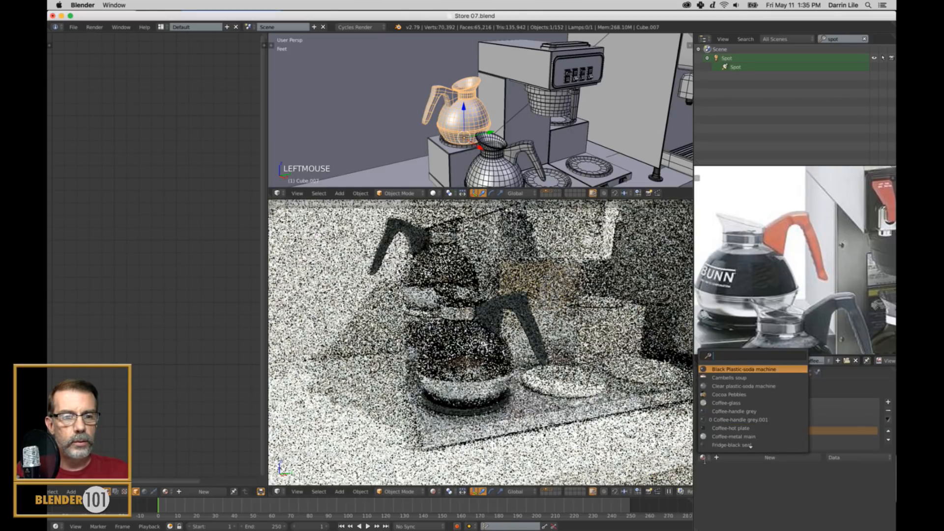
click(762, 420)
click(761, 432)
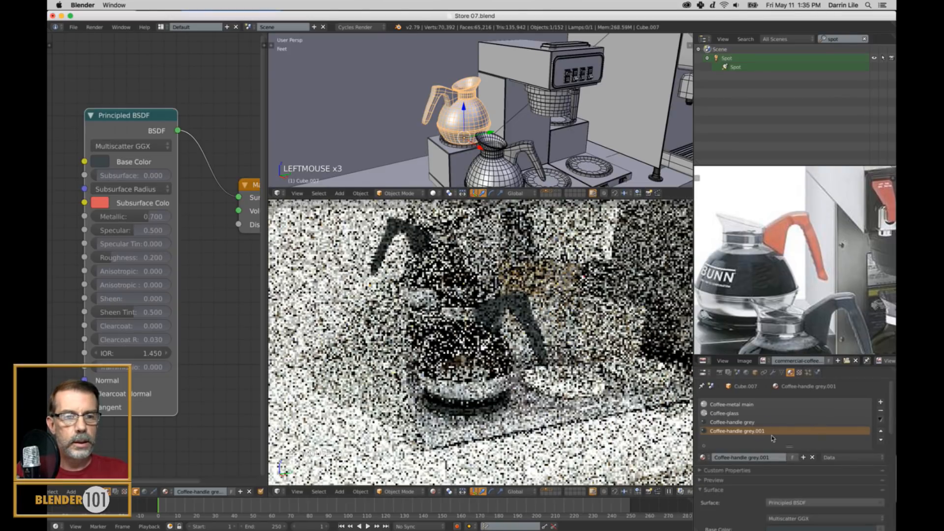
Rename the Coffee-handle grey.001 material to Coffee-handle orange.
click(765, 458)
key(BackSpace)
key(BackSpace)
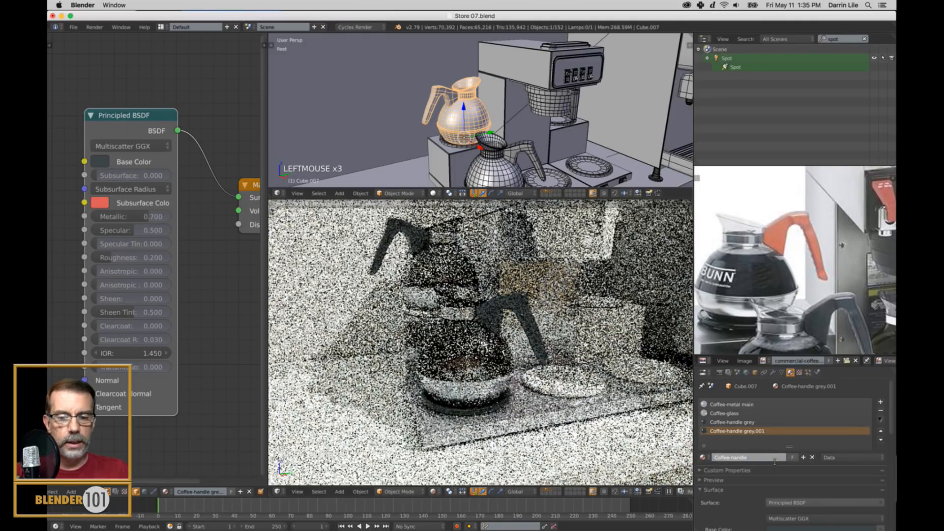
text(orange)
key(Return)
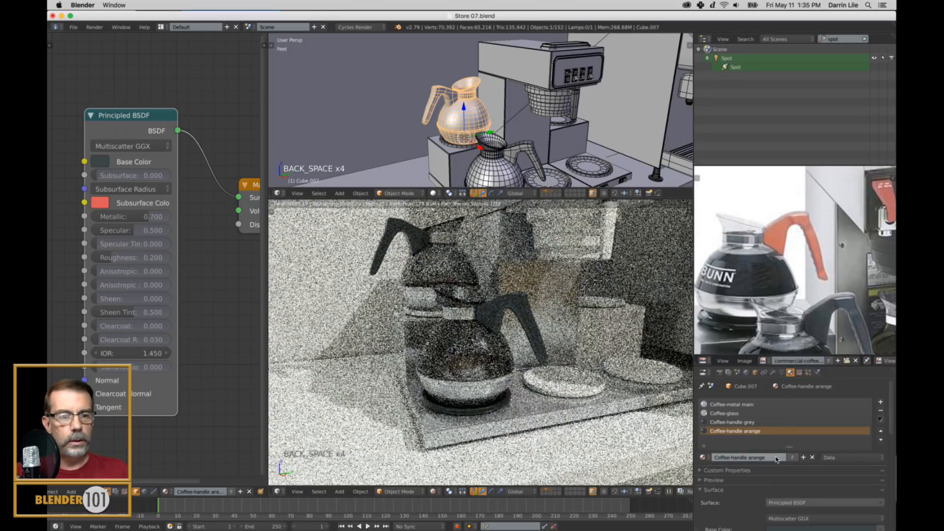
click(753, 460)
click(750, 459)
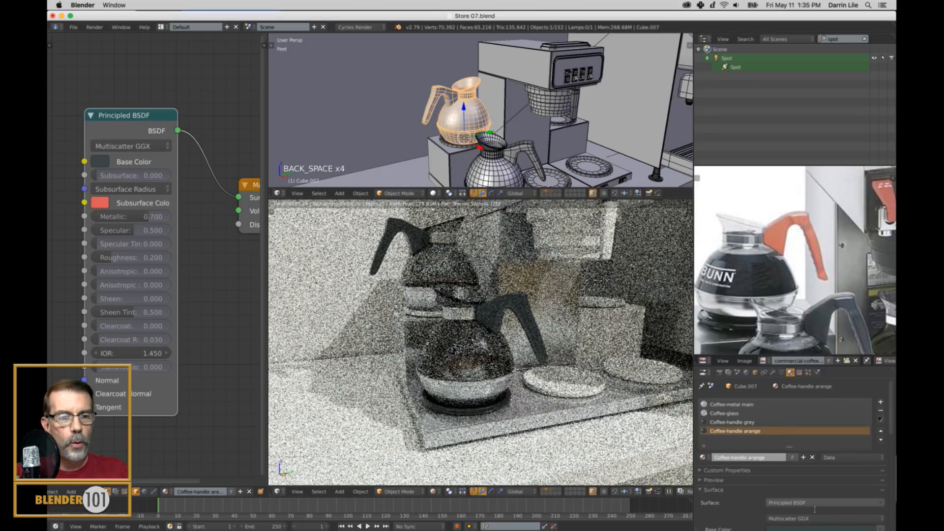
text(o)
click(813, 510)
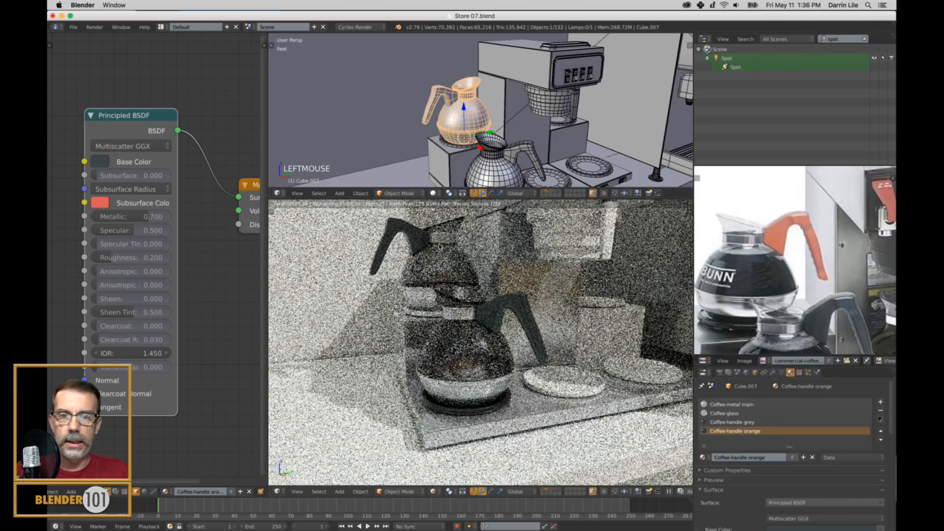
Assign Coffee-handle orange to the back pot's handle faces and sample its Base Color from the orange handle in the reference photo.
right_click(440, 250)
right_click(461, 99)
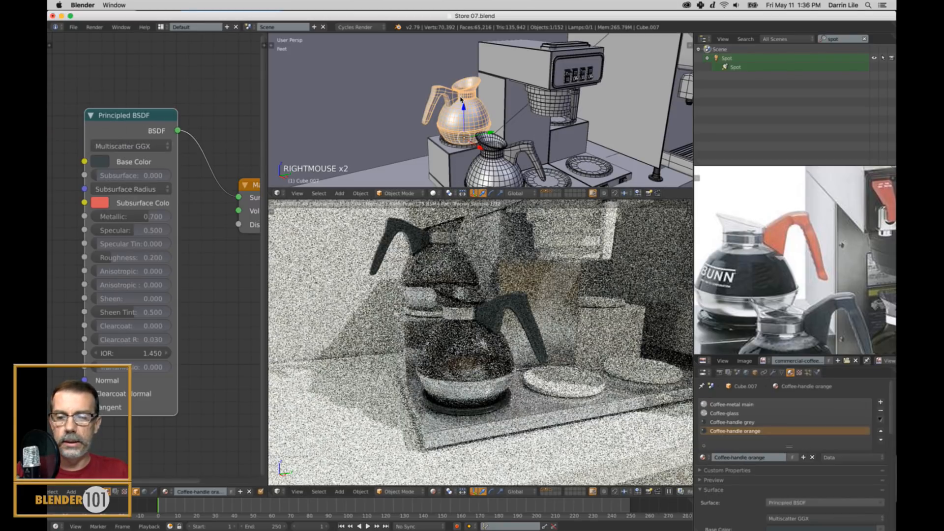
key(Tab)
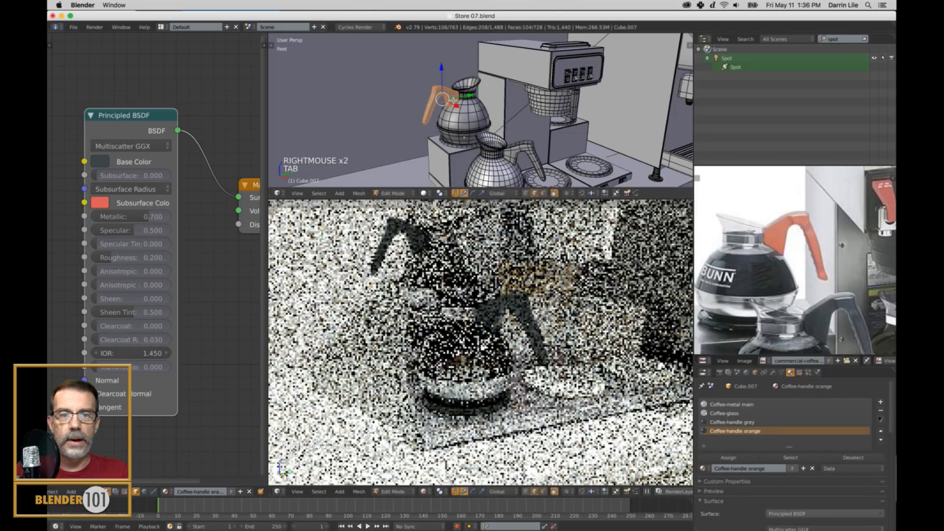
click(728, 458)
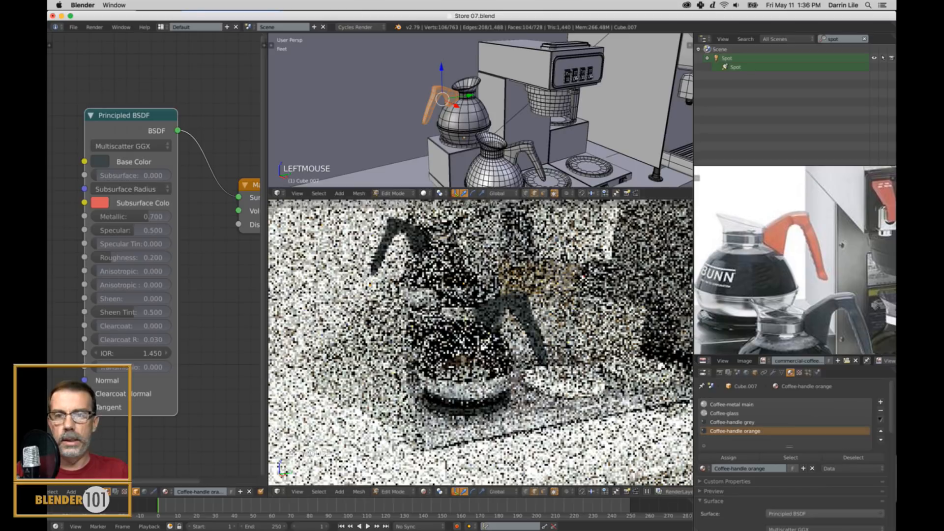
key(Tab)
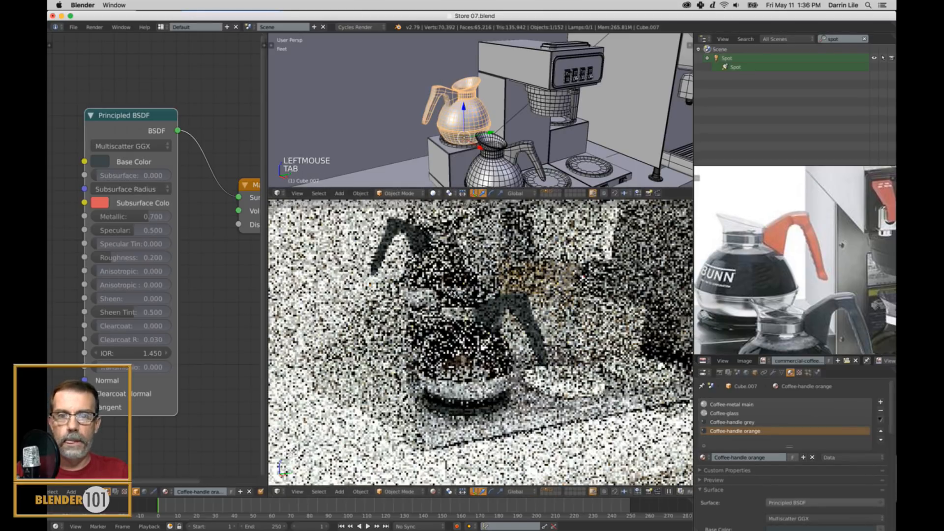
click(101, 163)
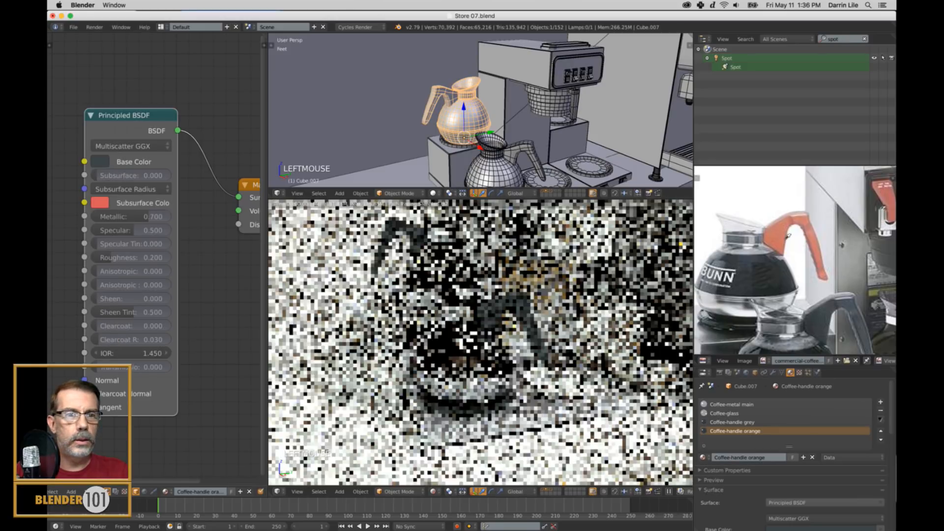
click(786, 238)
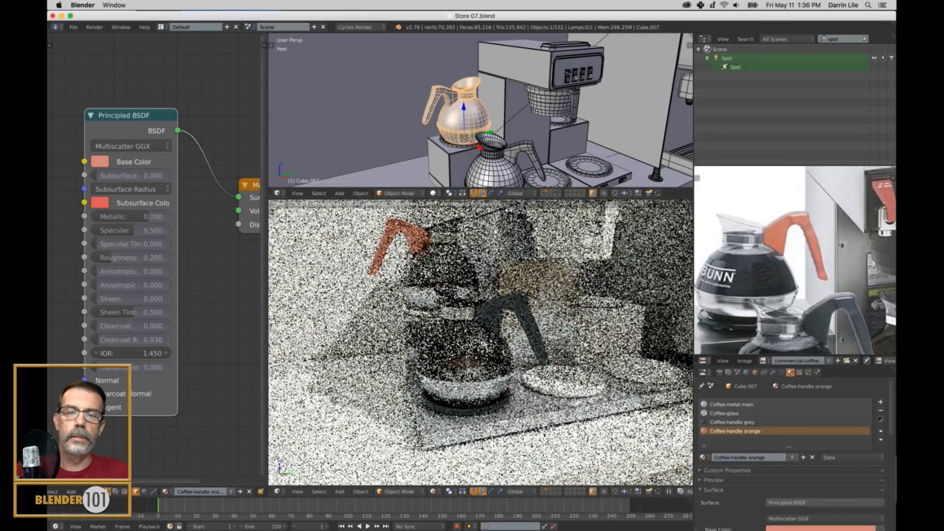
Duplicate the front grey-handled pot about 1.06 ft along global Y onto the middle hot plate, following the reference photo.
shift+middle_drag(511, 179, 481, 145)
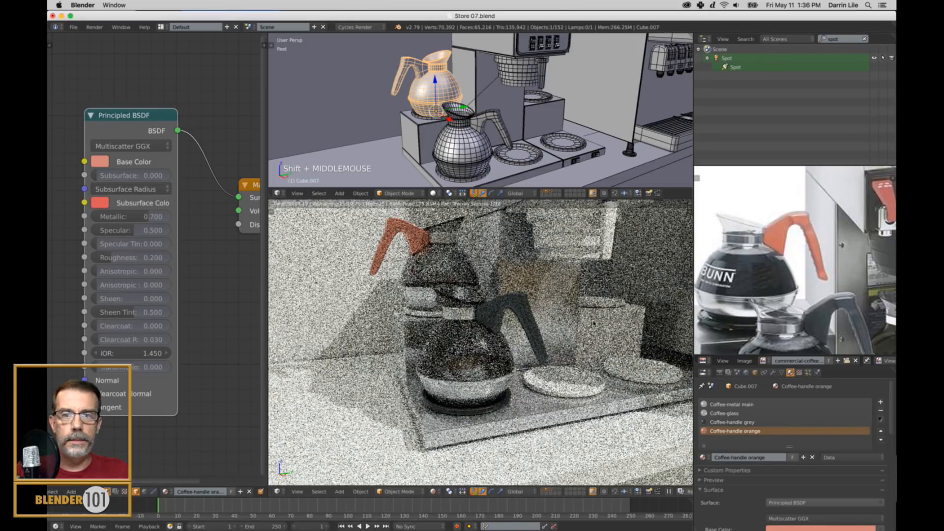
scroll(800, 303, down, 3)
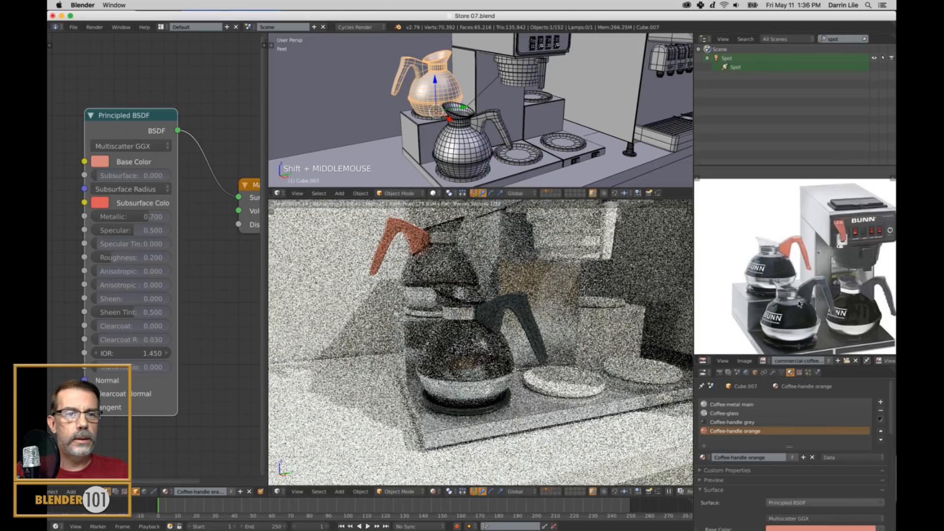
shift+middle_drag(799, 305, 782, 297)
shift+middle_drag(590, 140, 542, 142)
right_click(448, 150)
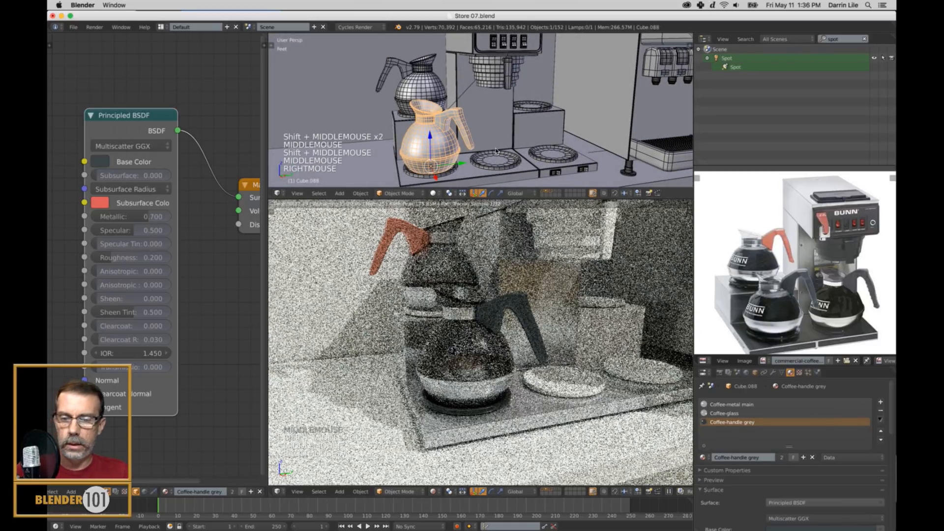
key(shift+d)
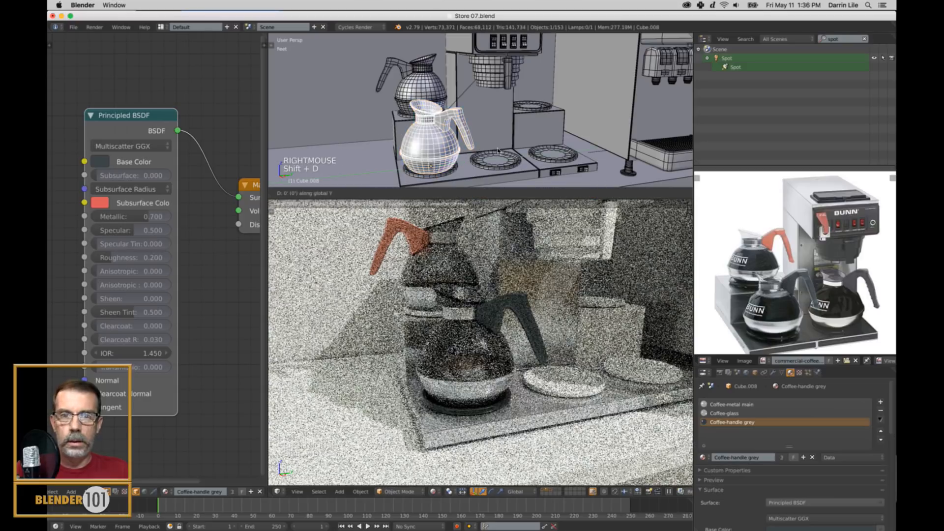
click(549, 148)
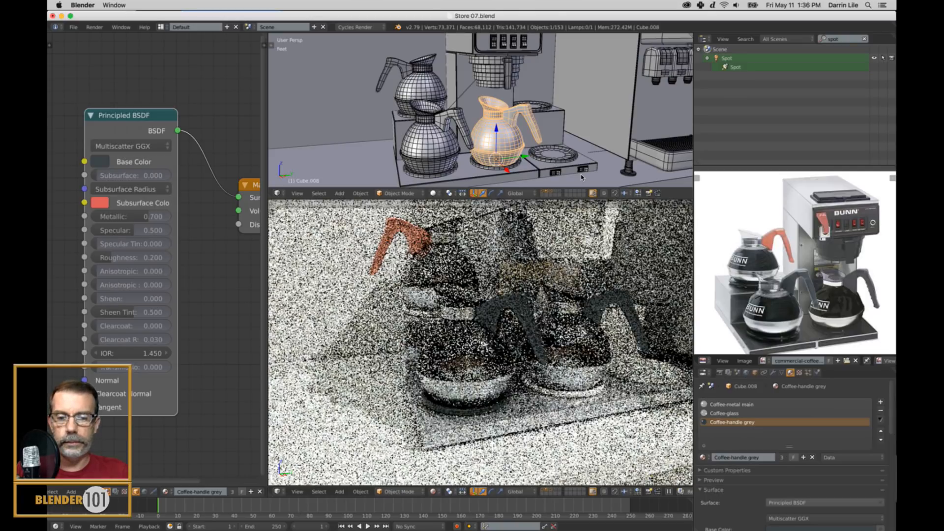
Rotate the pot on the middle hot plate around global Z so its handle turns toward the front.
key(r)
key(z)
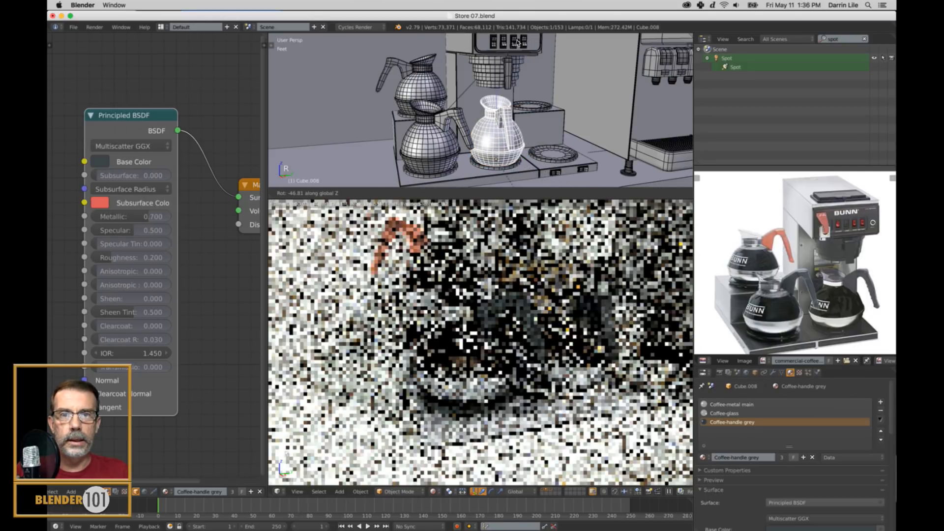
click(542, 164)
Duplicate the orange-handled pot about 2.09 ft along global Y onto the raised warmer on the tower's other side.
shift+middle_drag(444, 46, 386, 63)
right_click(370, 97)
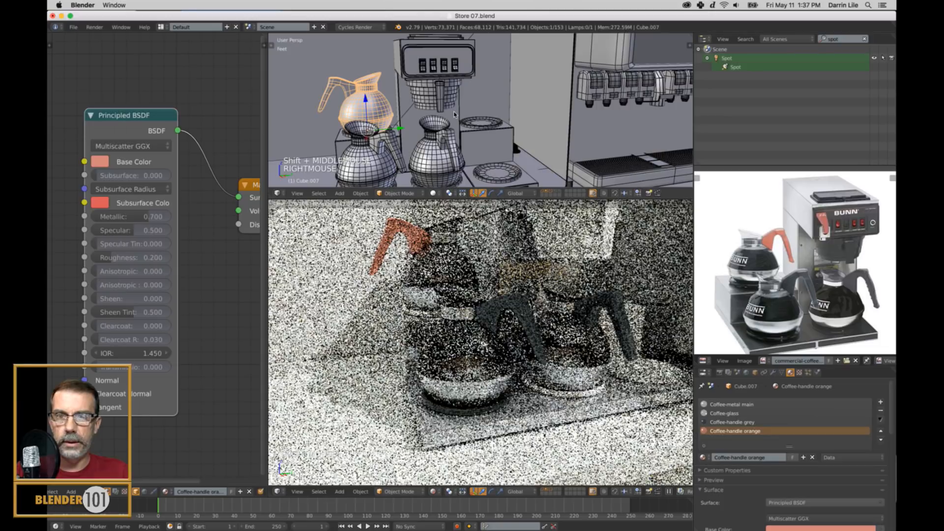
key(shift+d)
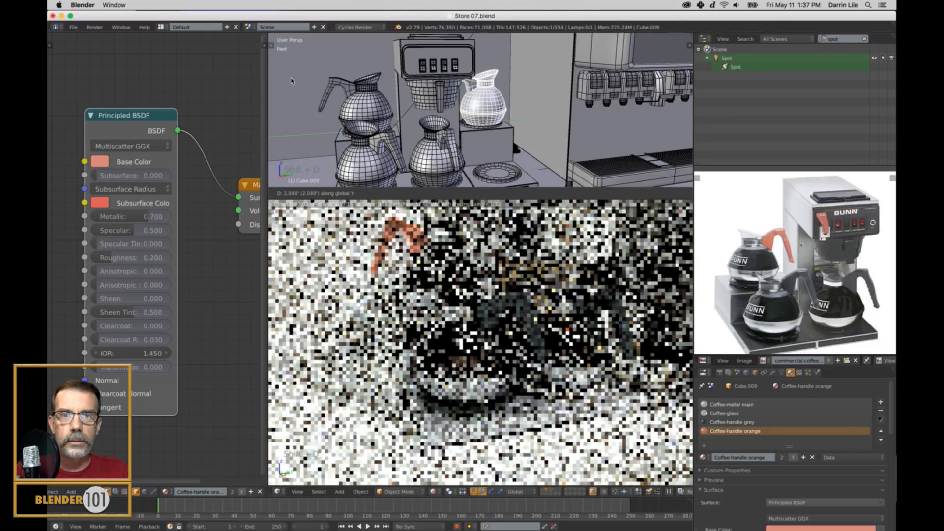
click(672, 84)
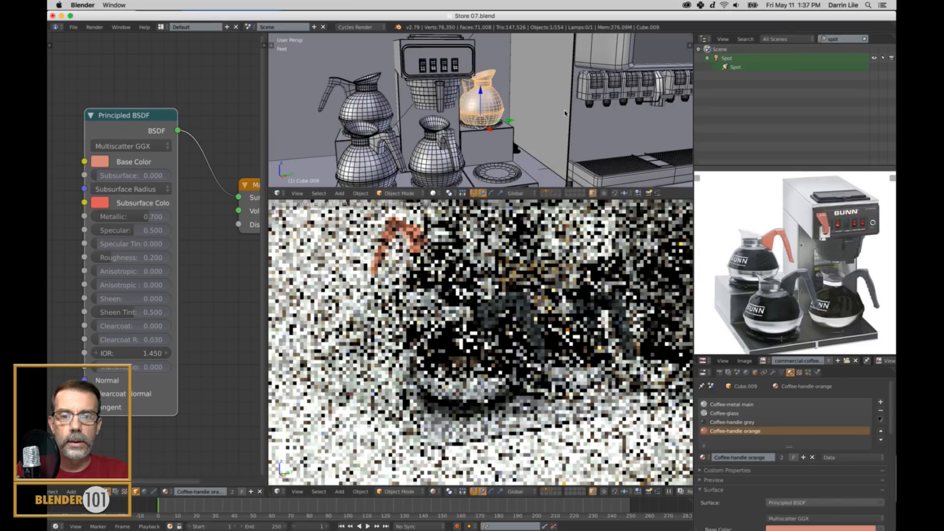
Rotate the second orange-handled pot around global Z so its handle points away from the tower.
key(r)
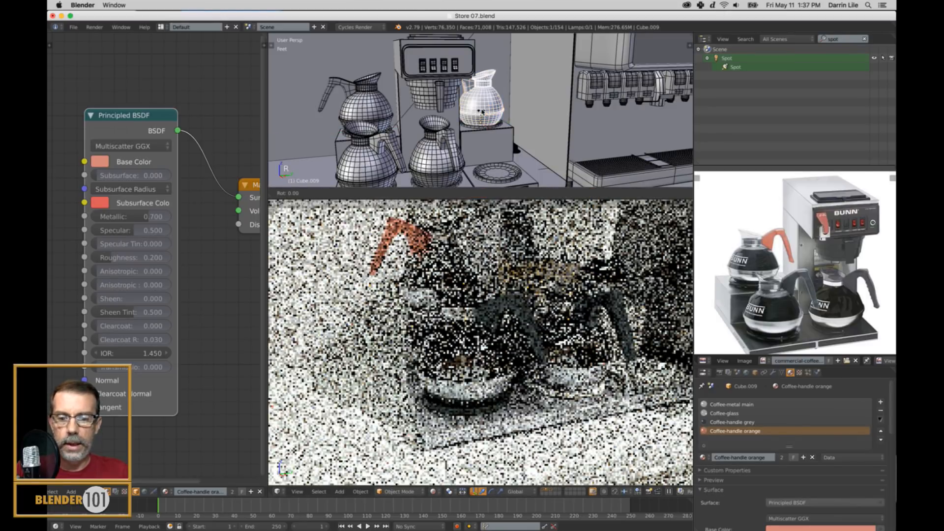
key(z)
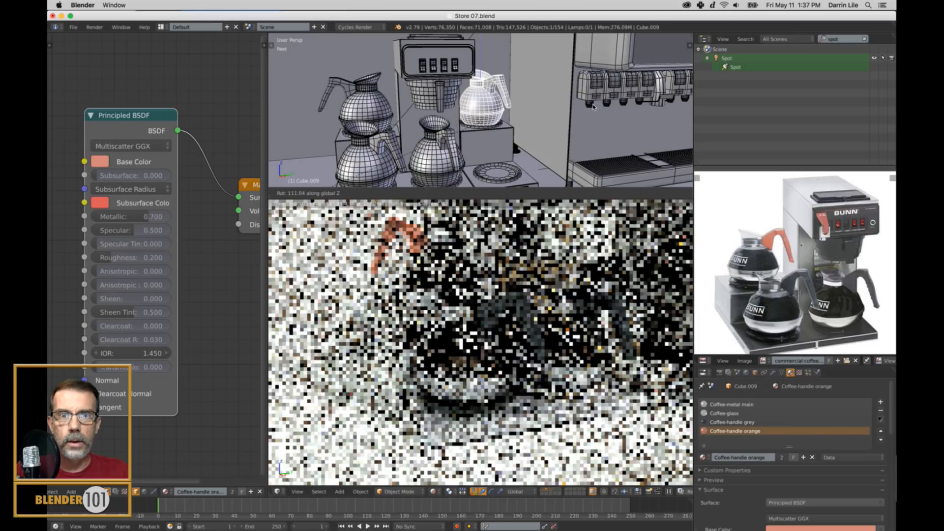
click(632, 125)
Duplicate the middle grey-handled pot about 1 ft along global Y onto the remaining empty front hot plate.
scroll(634, 128, down, 2)
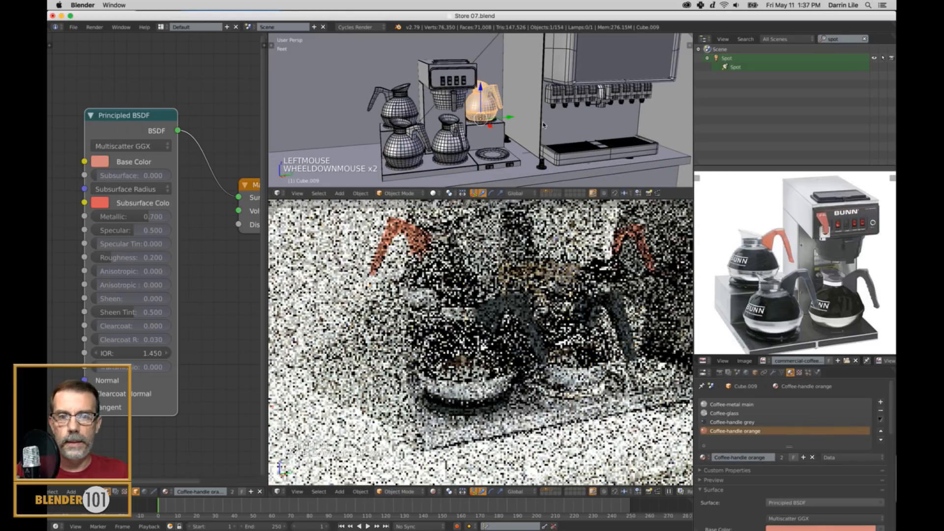
scroll(572, 305, down, 2)
shift+middle_drag(577, 312, 554, 329)
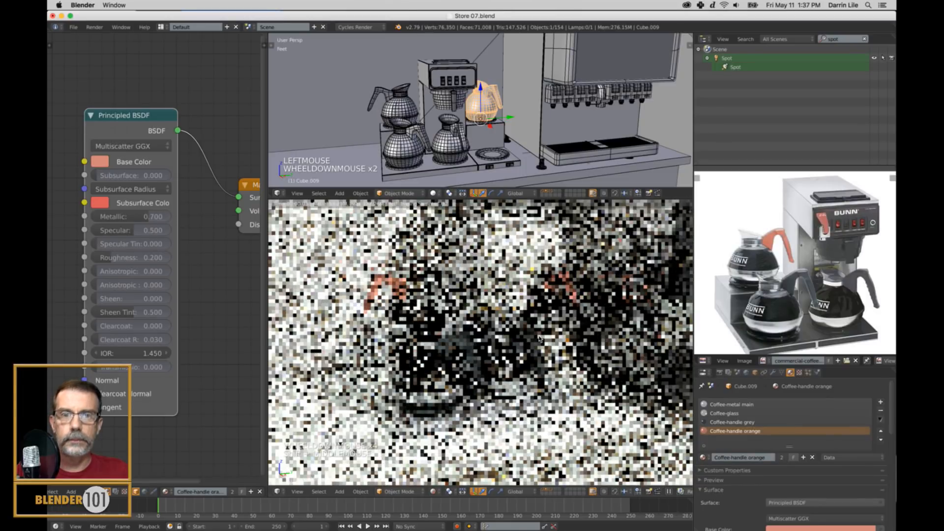
right_click(449, 144)
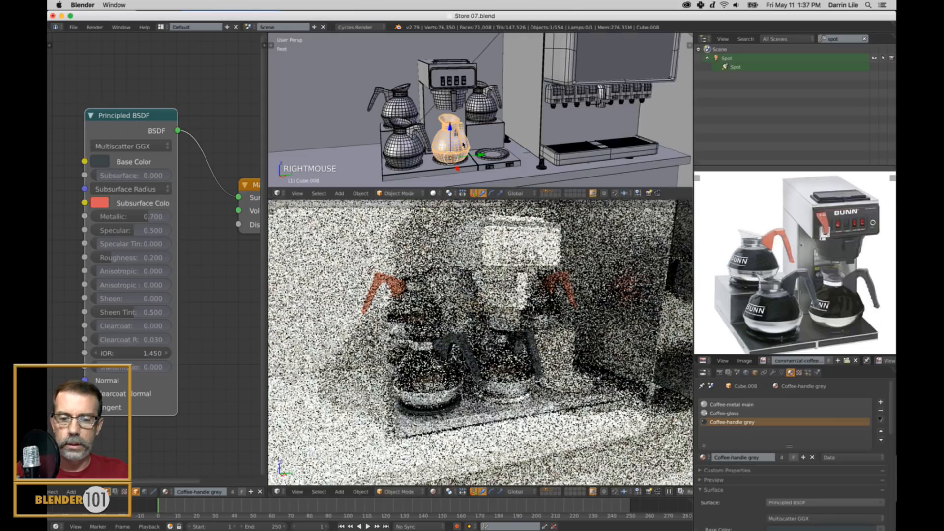
key(shift+d)
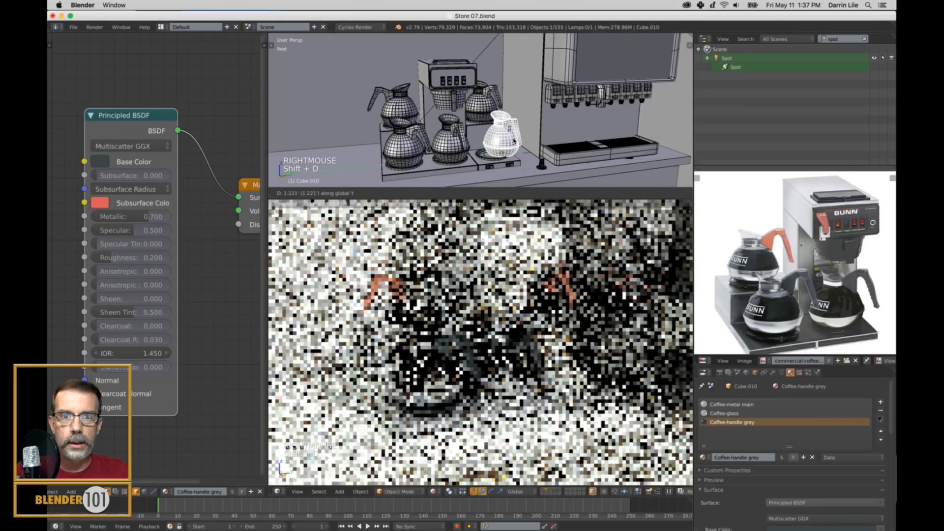
click(427, 145)
shift+click(501, 147)
Rotate the third front pot around global Z so its handle points outward, and deselect everything.
key(r)
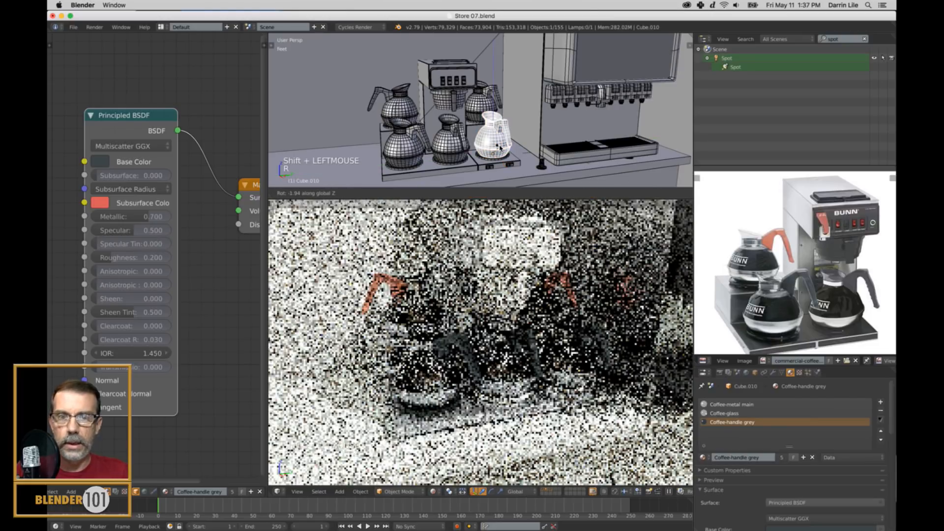
click(490, 145)
key(a)
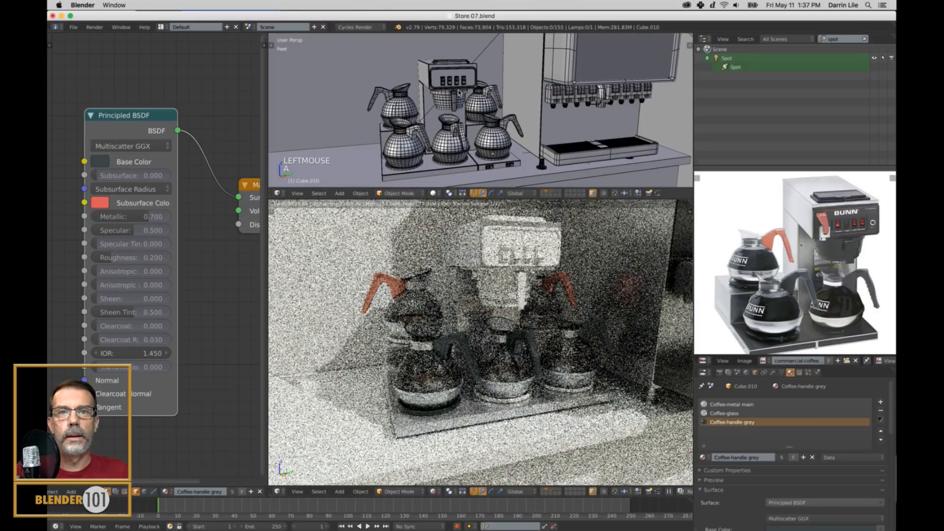
Give the switch panel on the coffee maker's front its own new material named "Coffee-plastic black".
middle_drag(463, 91, 460, 96)
scroll(460, 96, up, 3)
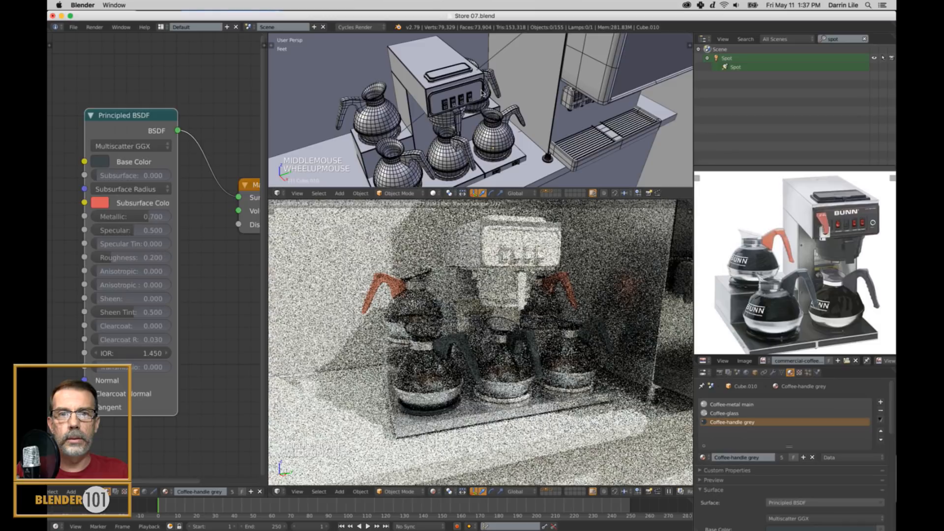
right_click(482, 92)
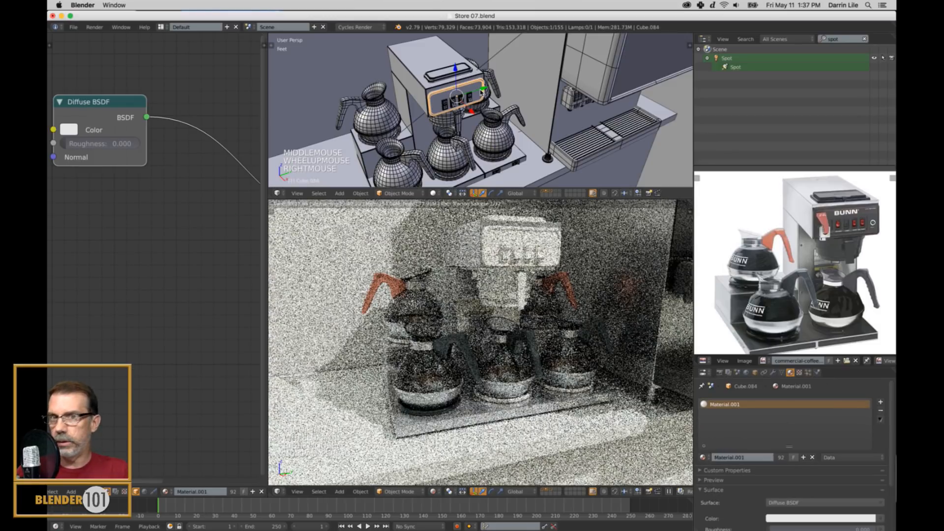
key(KP_Decimal)
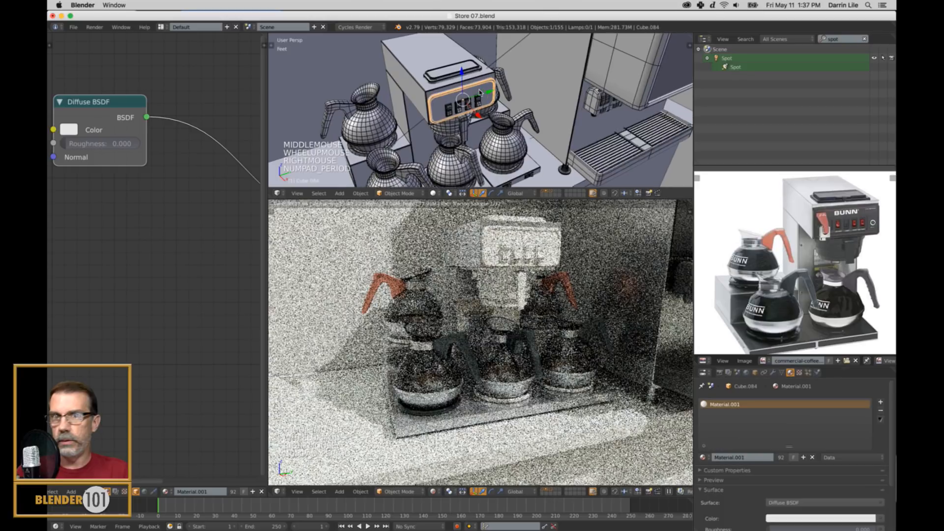
click(261, 492)
click(206, 492)
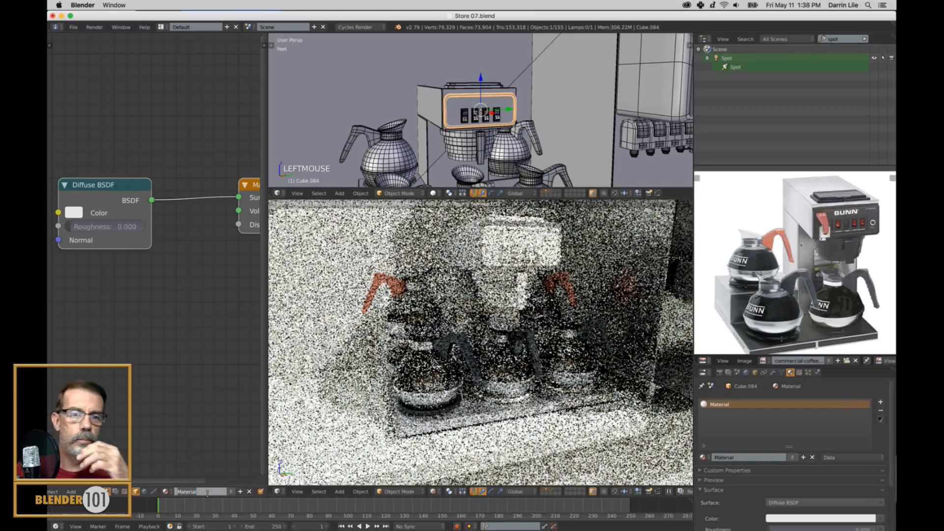
text(Cof)
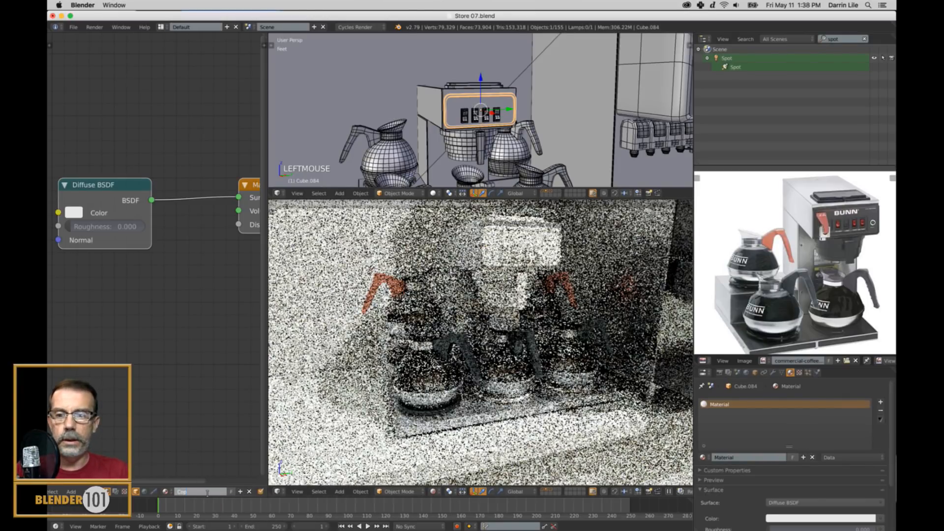
text(fee-plasti)
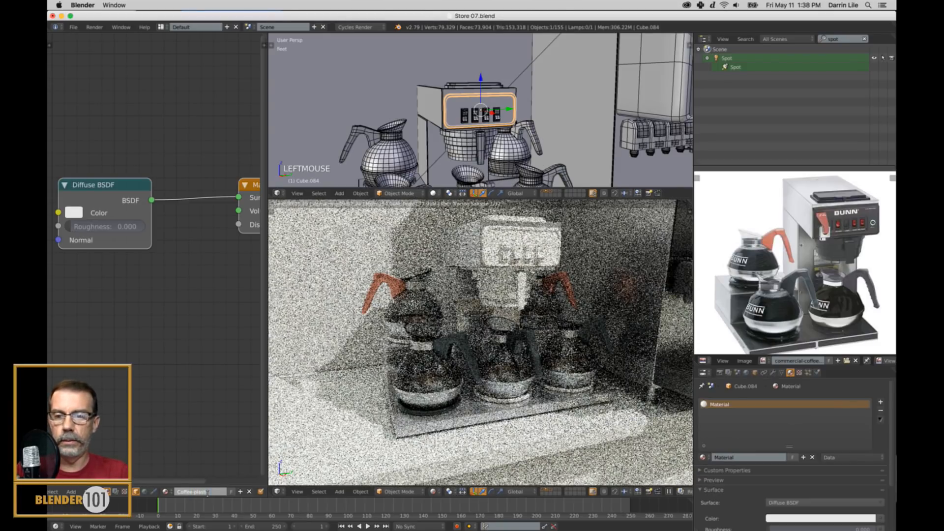
text(c black)
key(Return)
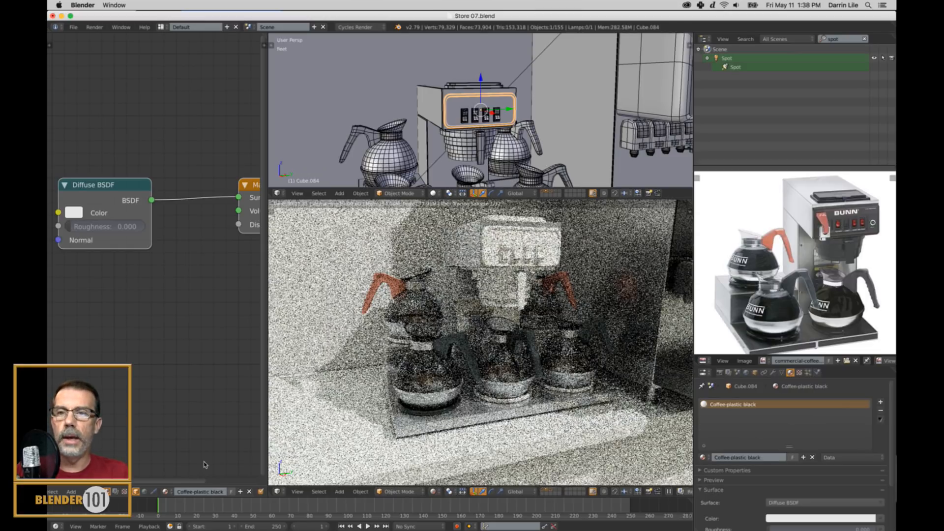
Replace the material's Diffuse BSDF with a Principled BSDF connected to the Material Output's Surface.
right_click(137, 190)
key(x)
key(shift+a)
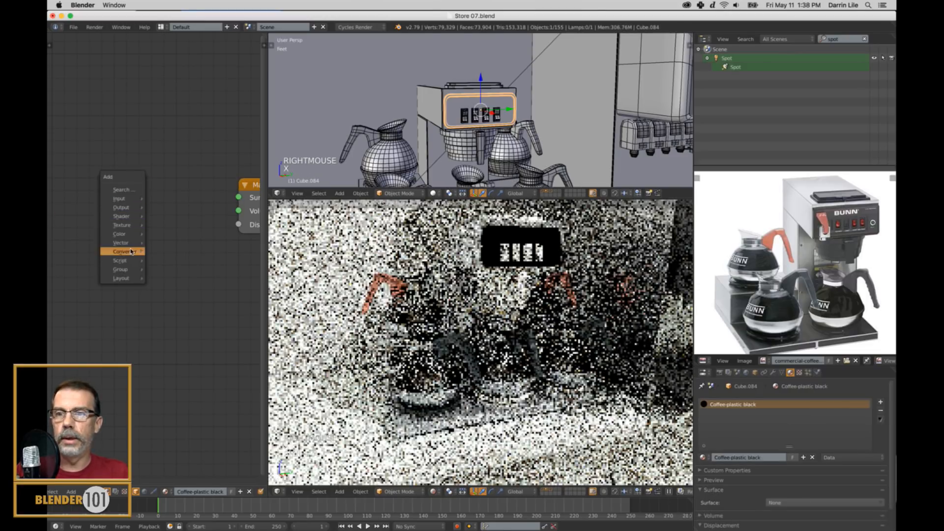
mouse_move(123, 217)
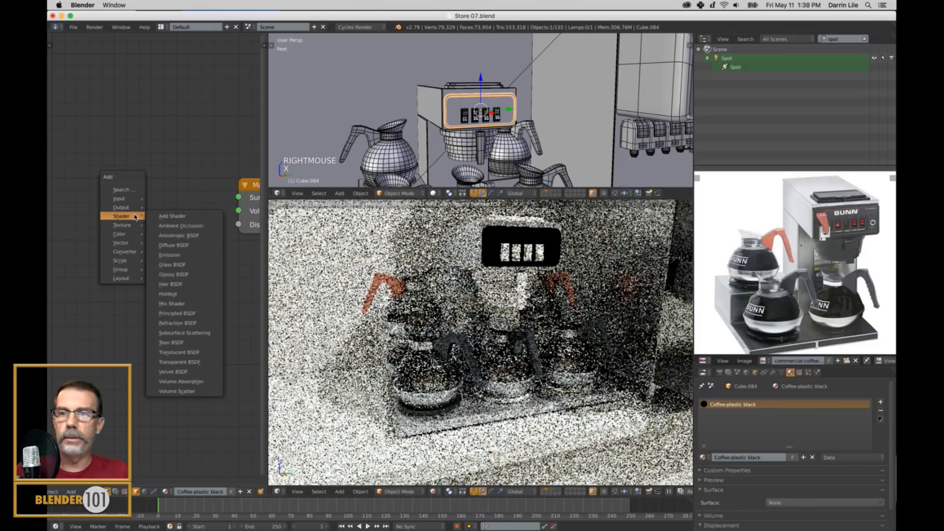
click(187, 311)
click(192, 132)
drag(181, 117, 239, 198)
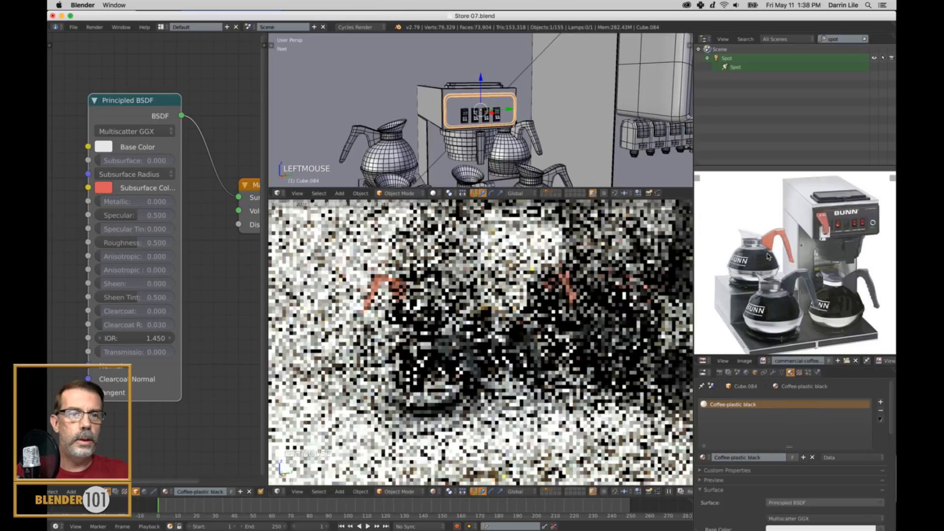
Set the black plastic shader to a dark grey Base Color with value 0.247, Metallic 0.450 and Roughness 0.188.
scroll(782, 266, up, 4)
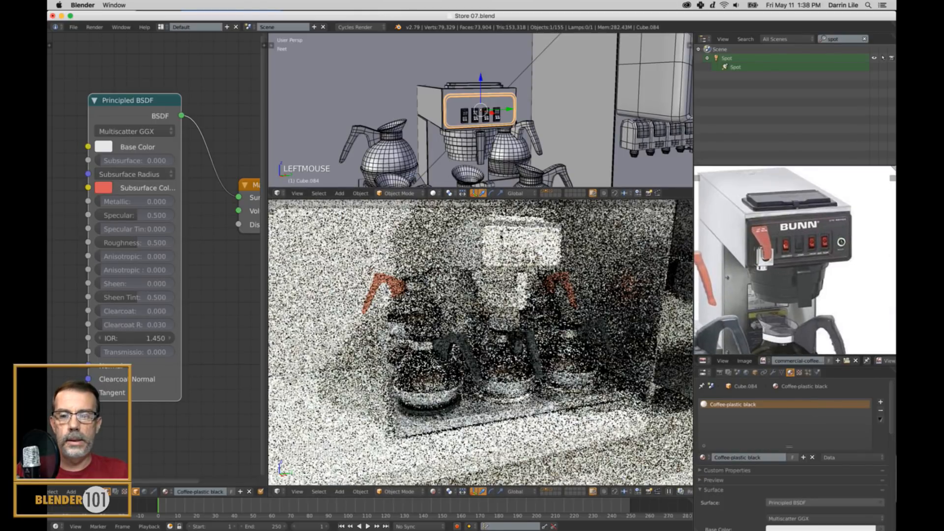
click(104, 148)
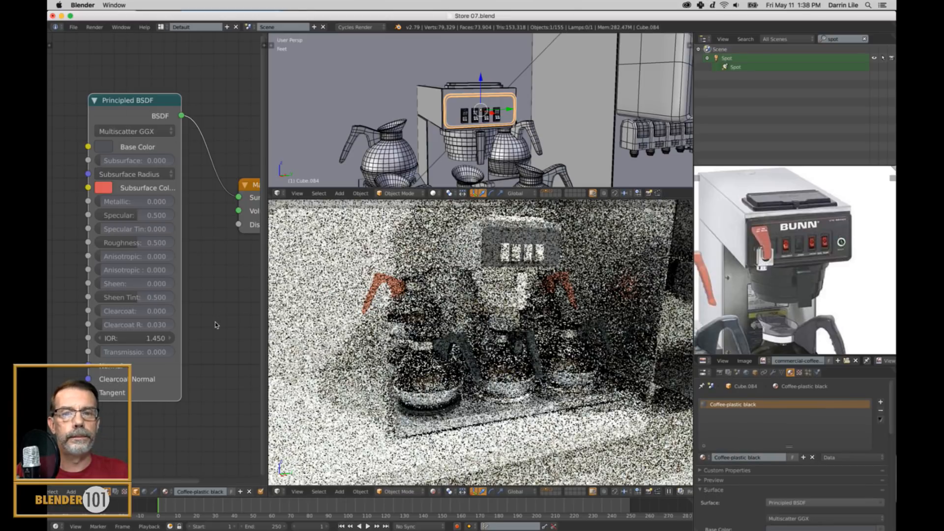
click(102, 147)
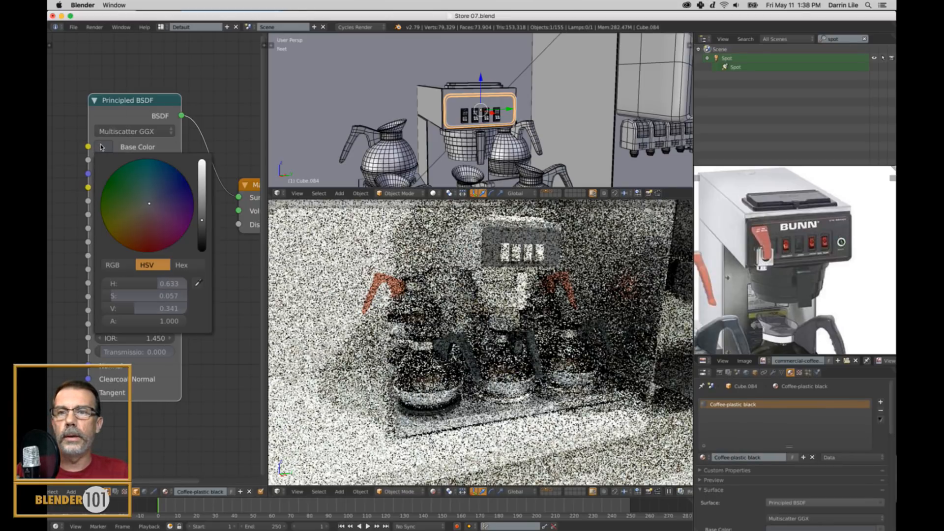
drag(202, 225, 202, 231)
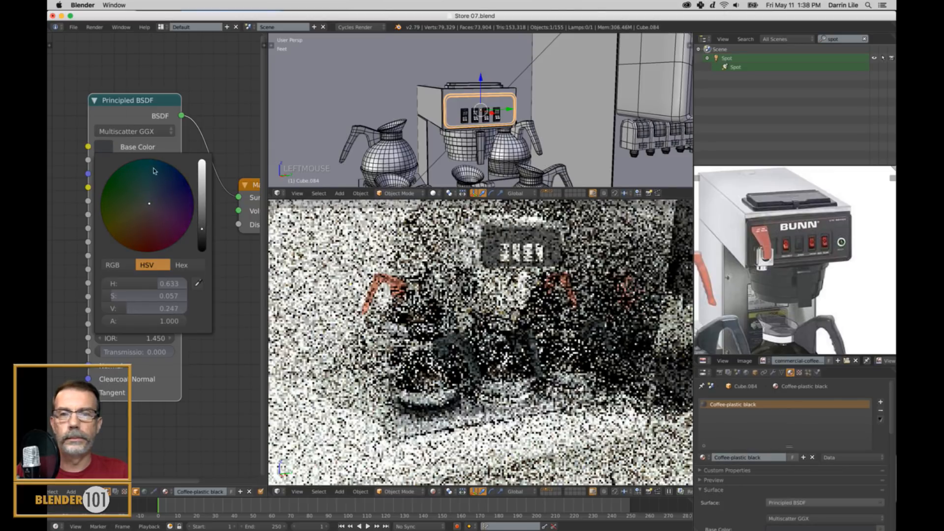
drag(122, 201, 140, 202)
drag(135, 246, 122, 246)
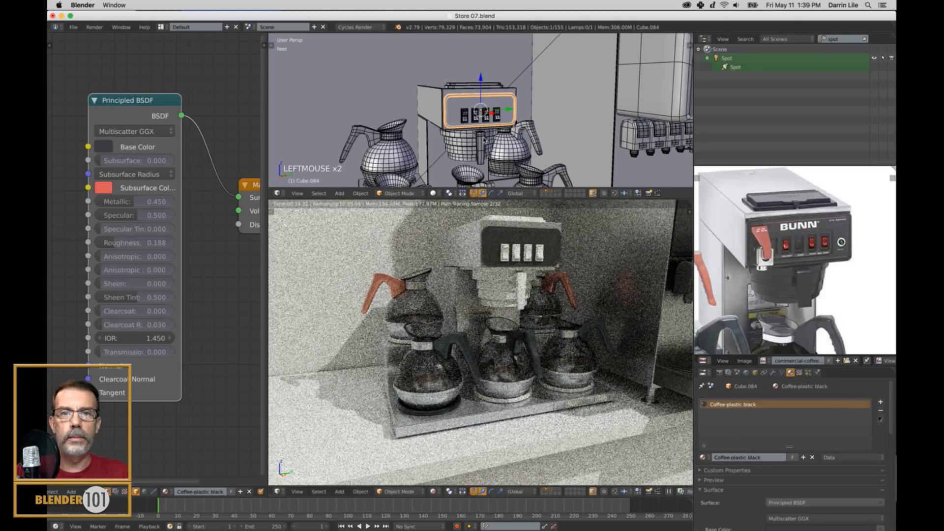
Select the spot lamp above the counter and rotate it to aim its cone more directly at the coffee maker.
scroll(494, 133, down, 4)
scroll(499, 129, down, 5)
middle_drag(517, 121, 533, 142)
scroll(521, 124, down, 4)
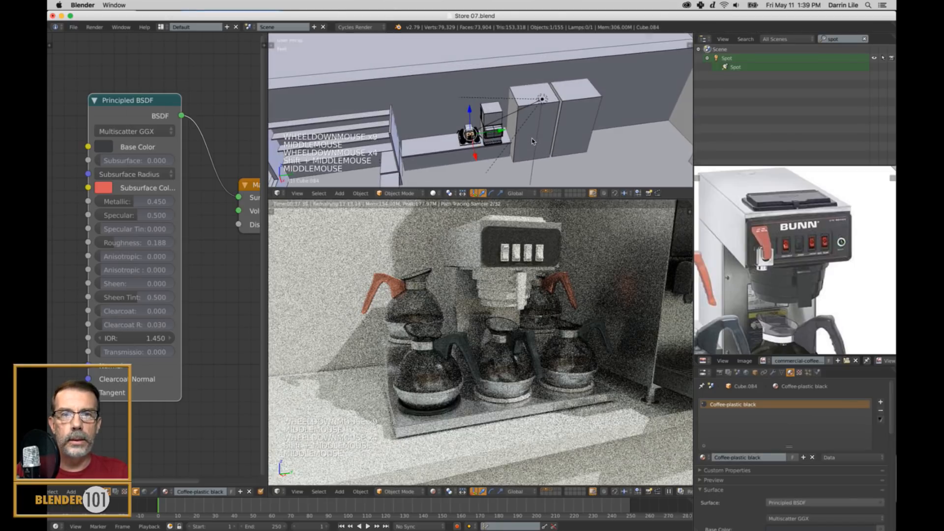
right_click(541, 100)
drag(562, 97, 522, 114)
middle_drag(522, 114, 517, 94)
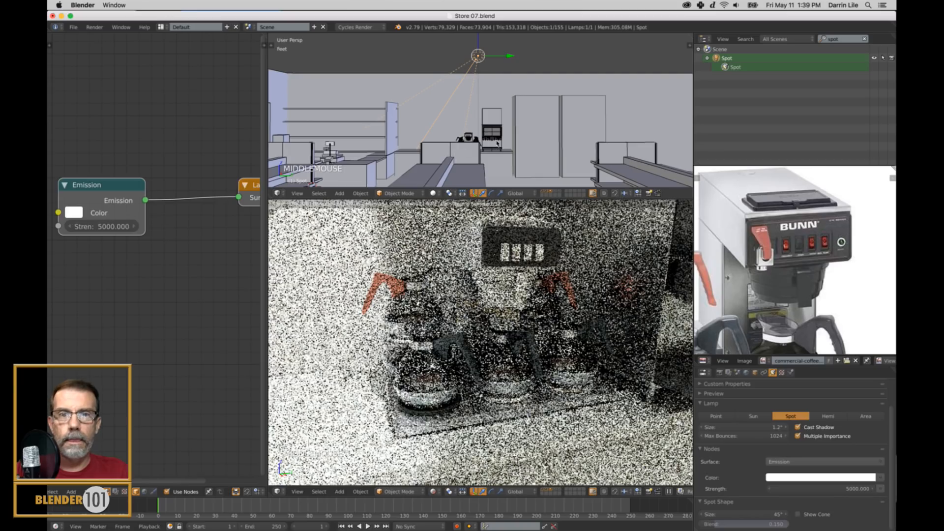
key(r)
click(578, 176)
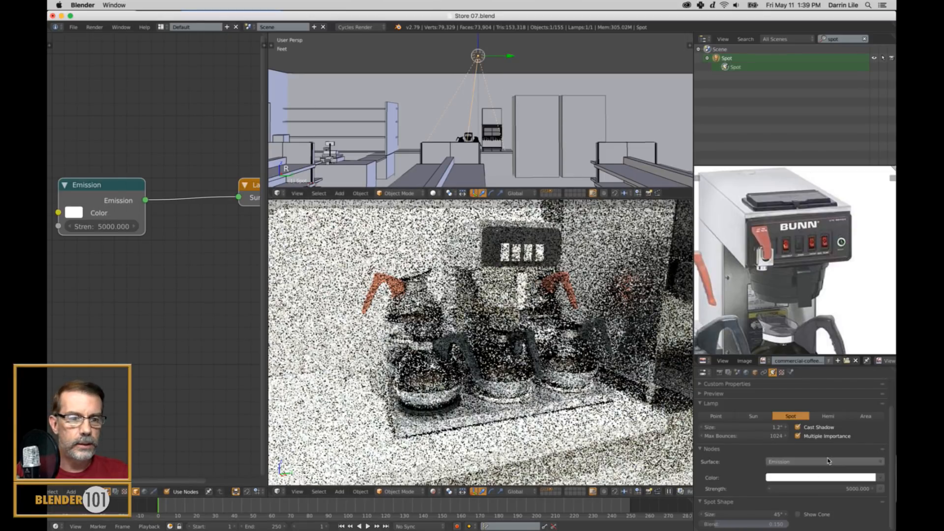
Set the spot lamp's emission strength to 3000.
click(835, 489)
text(500)
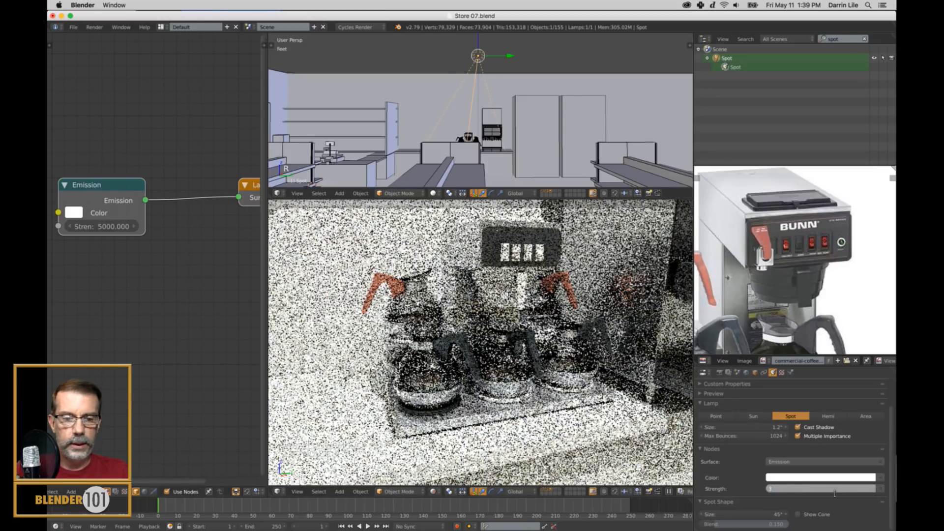
key(Return)
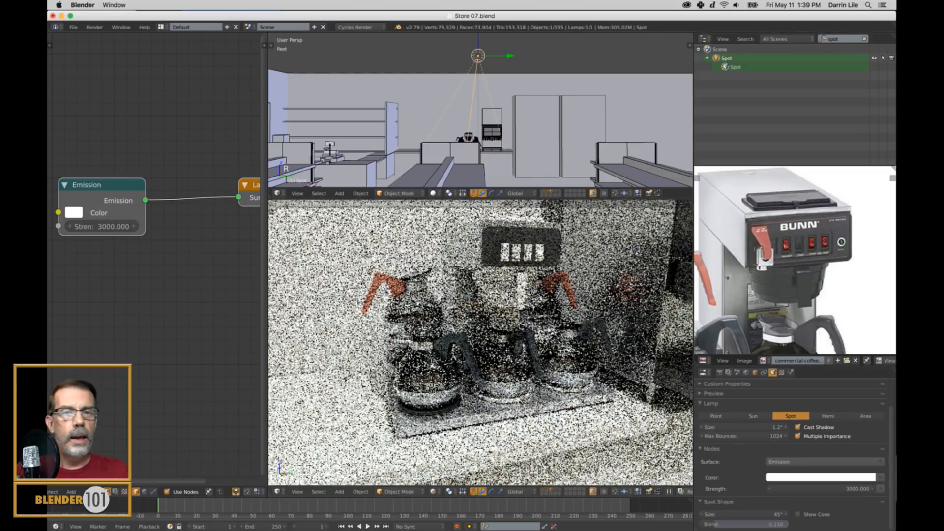
Join the two lid pieces on top of the coffee maker's tower into one object.
scroll(704, 333, down, 4)
scroll(774, 276, up, 5)
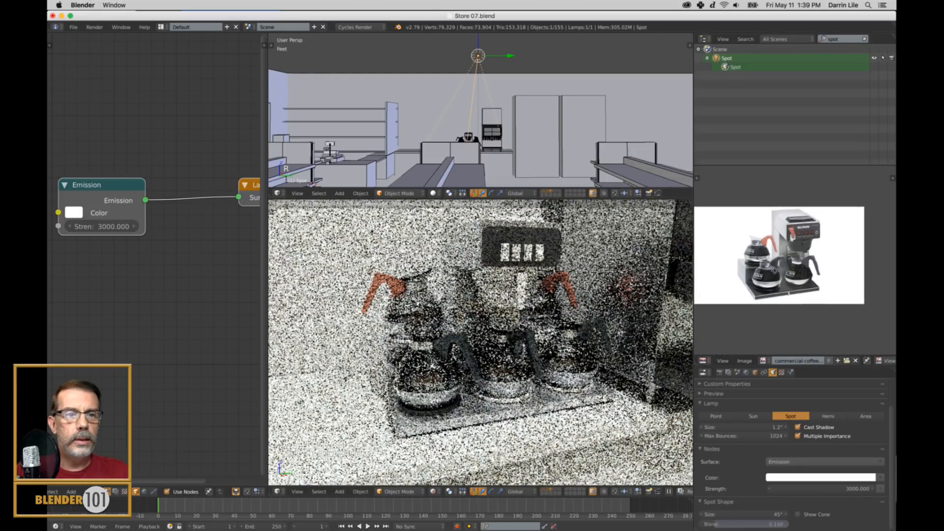
scroll(777, 278, down, 3)
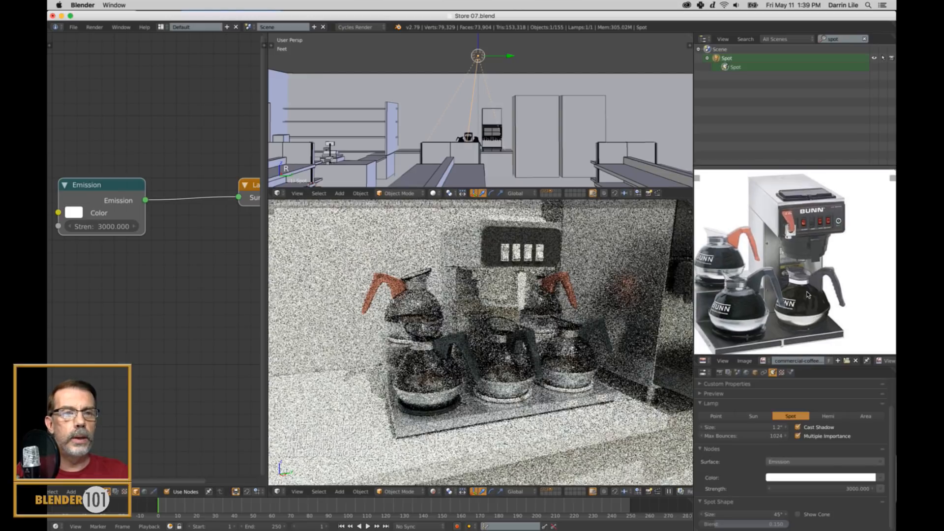
scroll(476, 153, down, 1)
shift+middle_drag(472, 148, 557, 120)
scroll(475, 158, up, 3)
scroll(475, 158, up, 1)
scroll(533, 109, up, 4)
scroll(542, 122, up, 2)
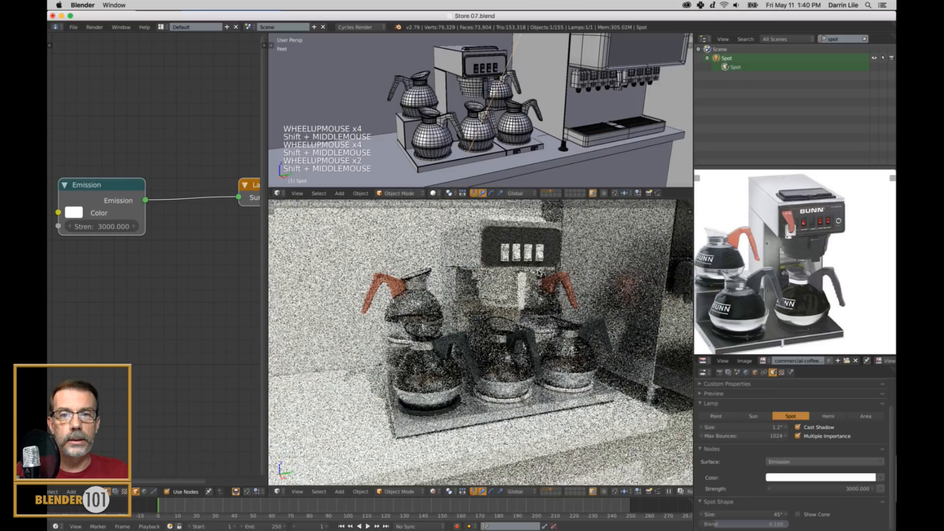
scroll(541, 273, up, 2)
middle_drag(540, 274, 541, 279)
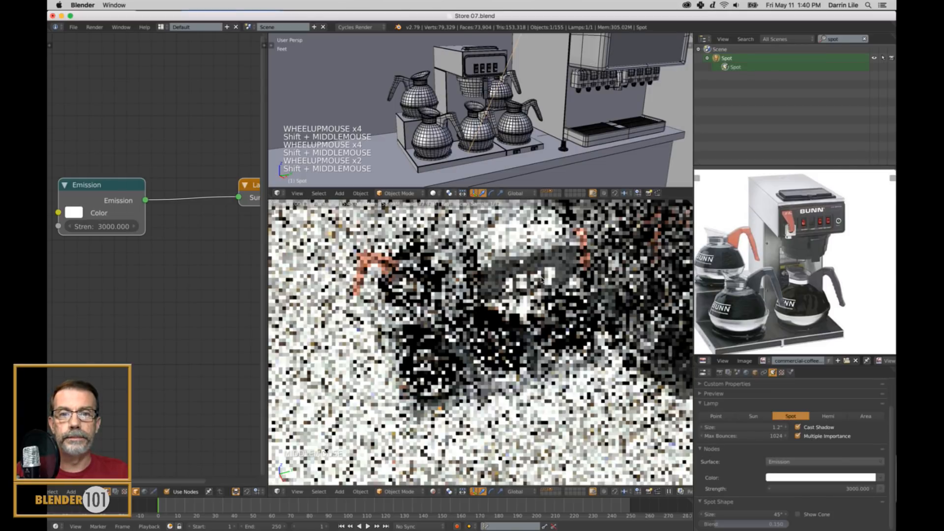
mouse_move(540, 102)
shift+middle_down()
mouse_move(535, 143)
mouse_move(539, 103)
mouse_move(537, 116)
shift+middle_up()
scroll(535, 140, up, 4)
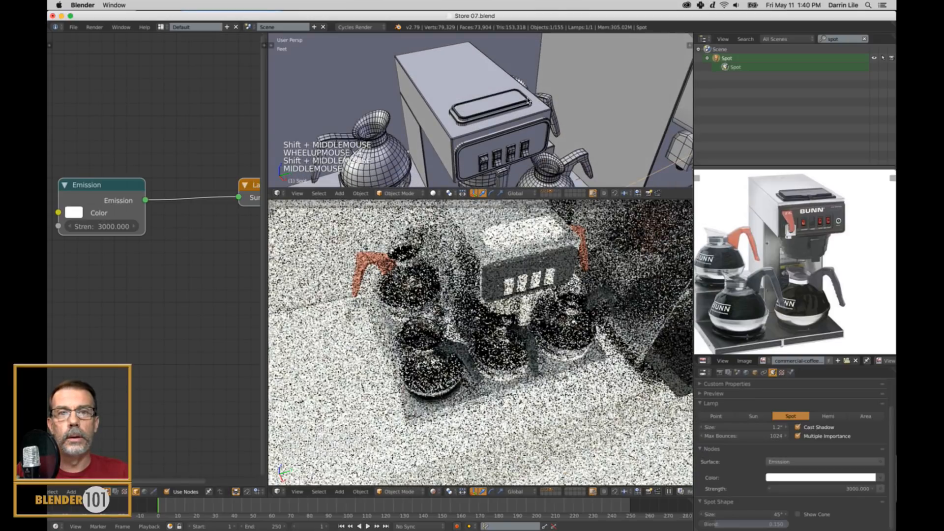
right_click(529, 102)
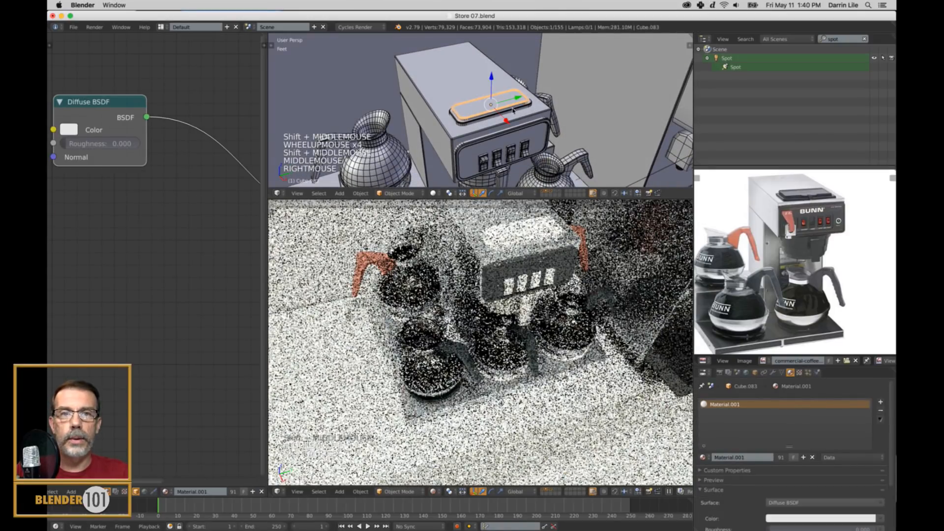
shift+right_click(529, 109)
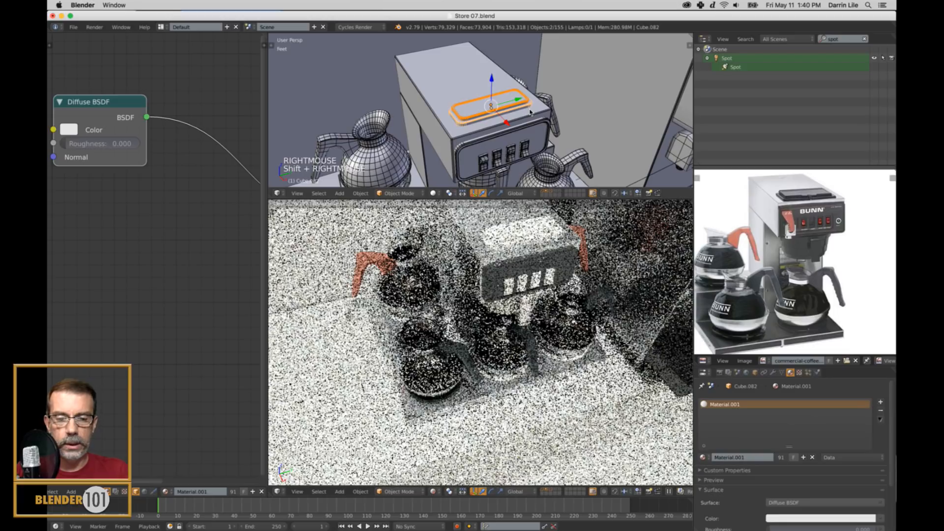
key(ctrl+j)
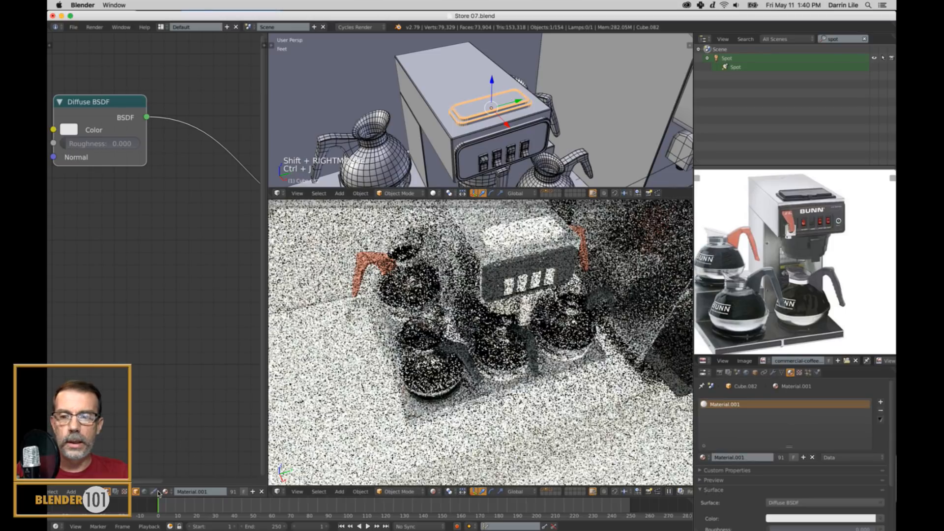
Assign the existing "Coffee-plastic black" material to the joined lid.
click(167, 493)
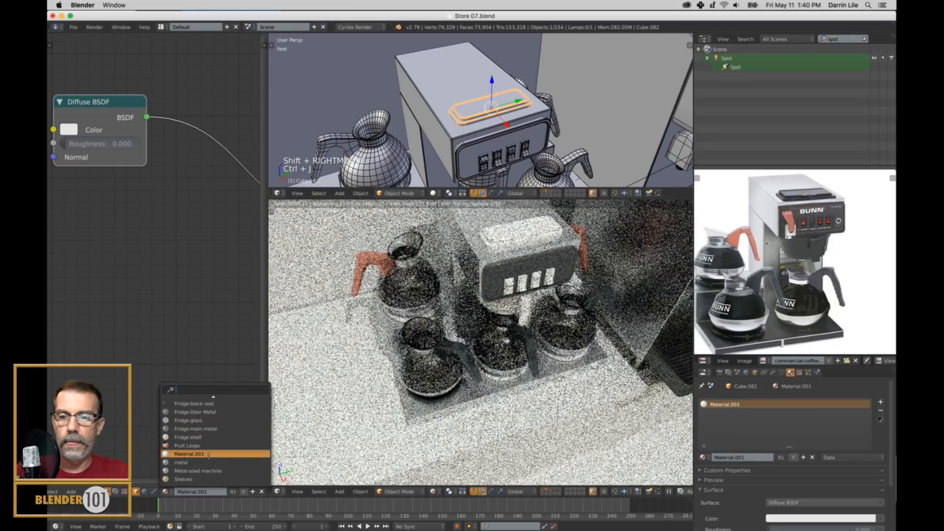
scroll(217, 432, up, 10)
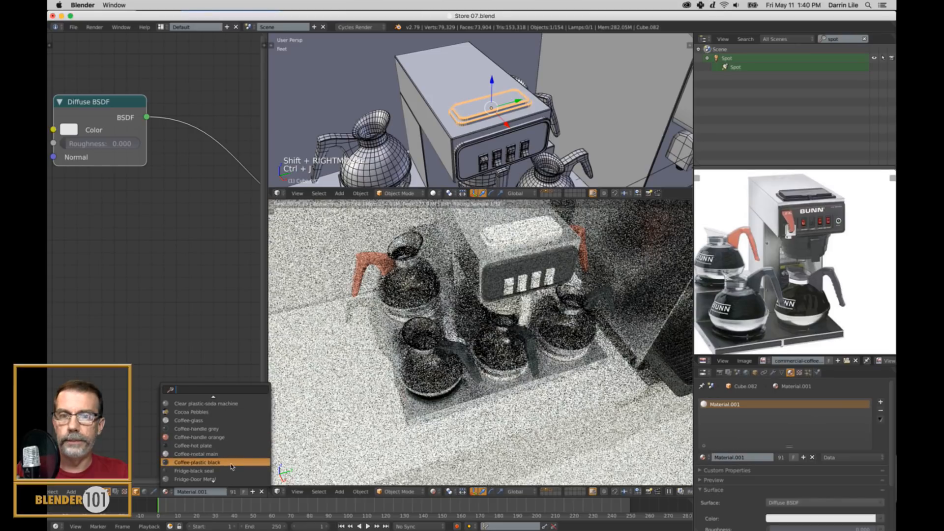
click(231, 464)
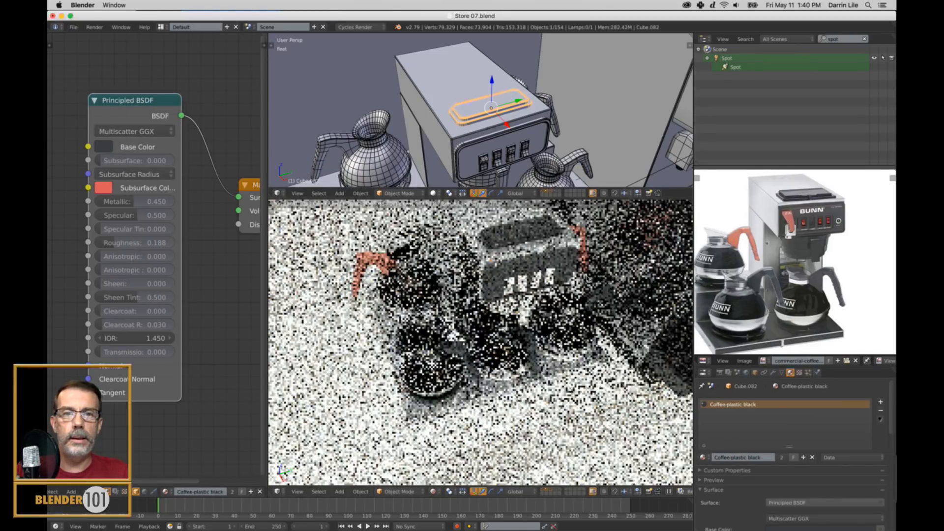
Compare the rendered coffee maker with the reference photo and examine the front edge of its hot-plate base.
middle_drag(571, 300, 580, 283)
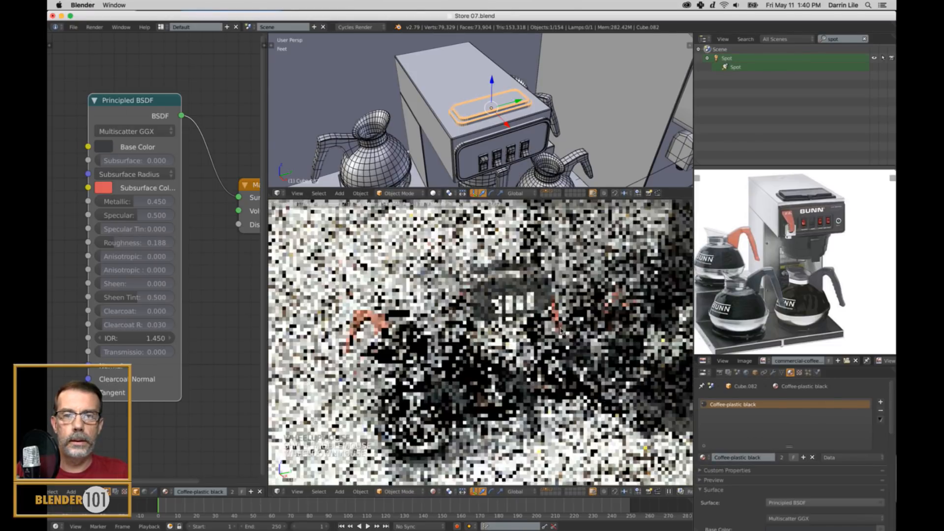
scroll(782, 303, down, 2)
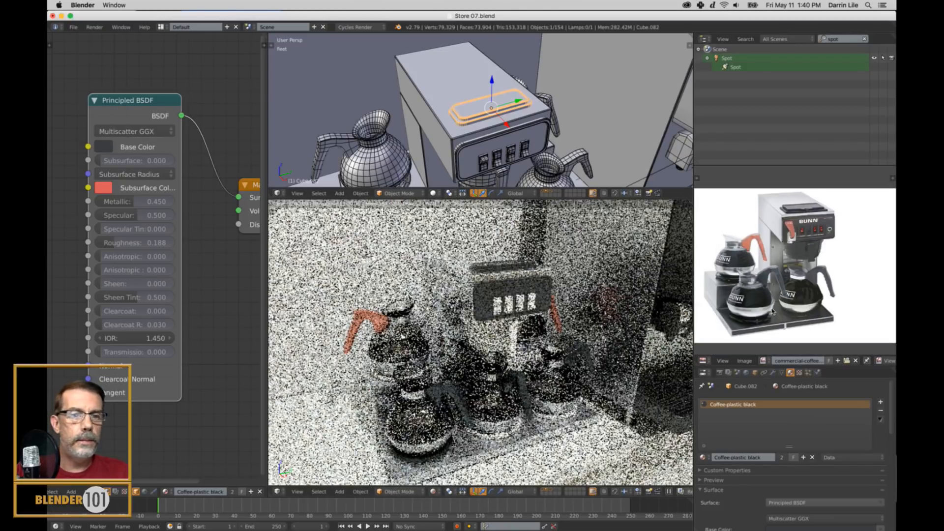
scroll(812, 319, up, 2)
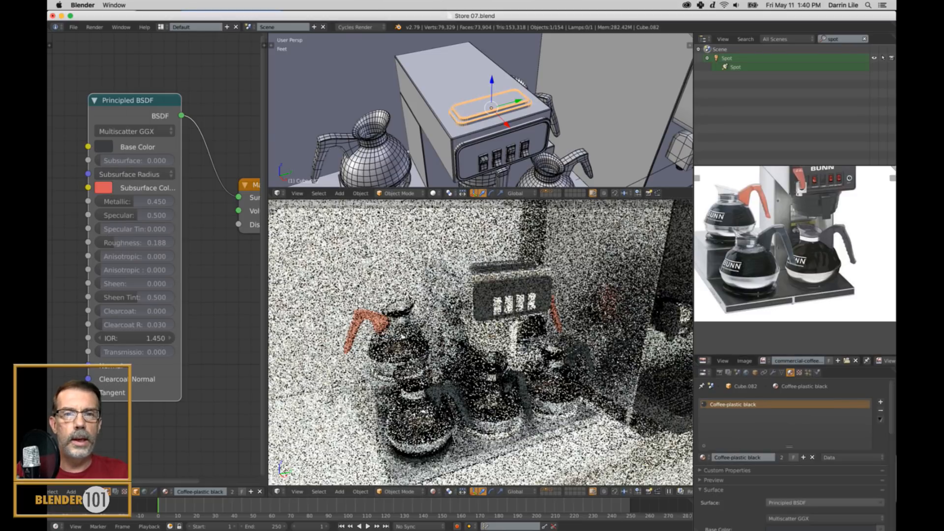
middle_drag(506, 143, 526, 104)
mouse_move(531, 137)
middle_down()
mouse_move(571, 130)
mouse_move(566, 161)
mouse_move(558, 114)
mouse_move(547, 135)
middle_up()
shift+scroll(568, 163, up, 1)
scroll(558, 113, down, 3)
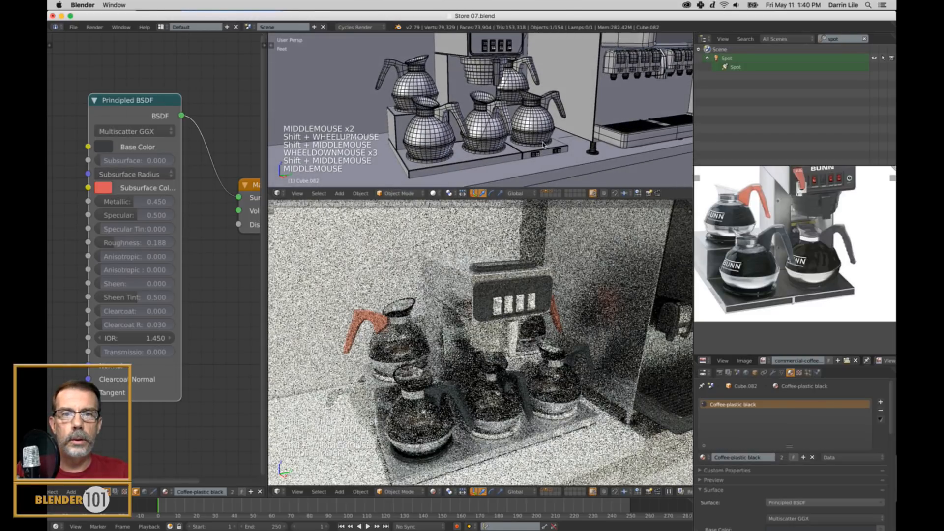
Link the "Coffee-hot plate" material from the front-left warmer ring to the other four warmer rings under the coffee pots.
right_click(543, 140)
shift+right_click(515, 105)
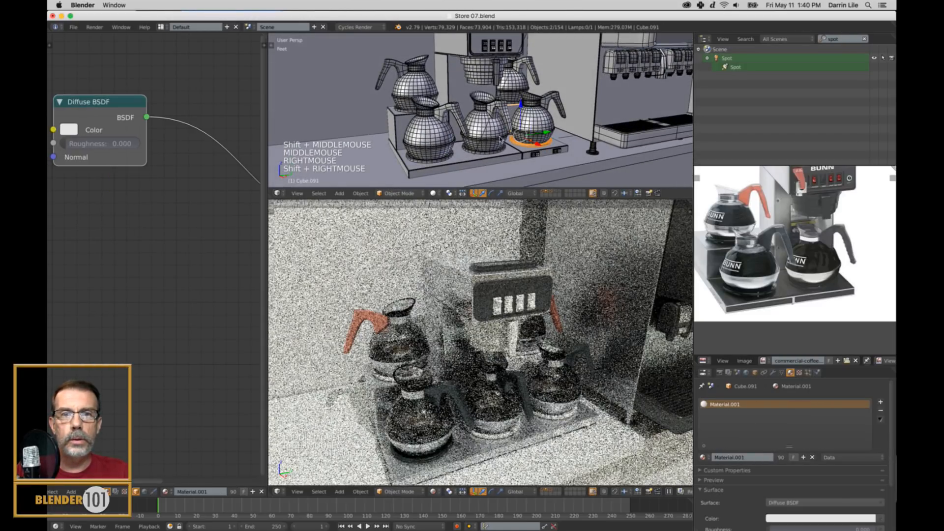
right_click(514, 104)
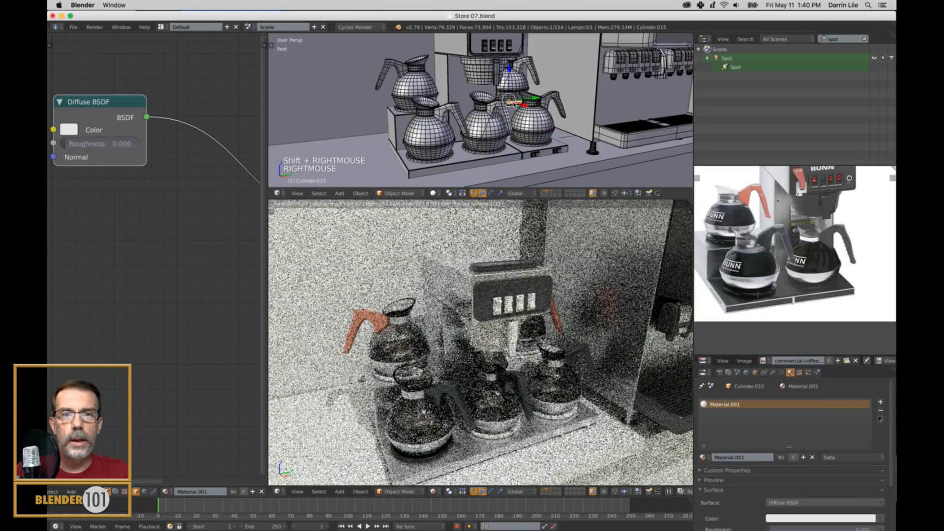
shift+right_click(523, 144)
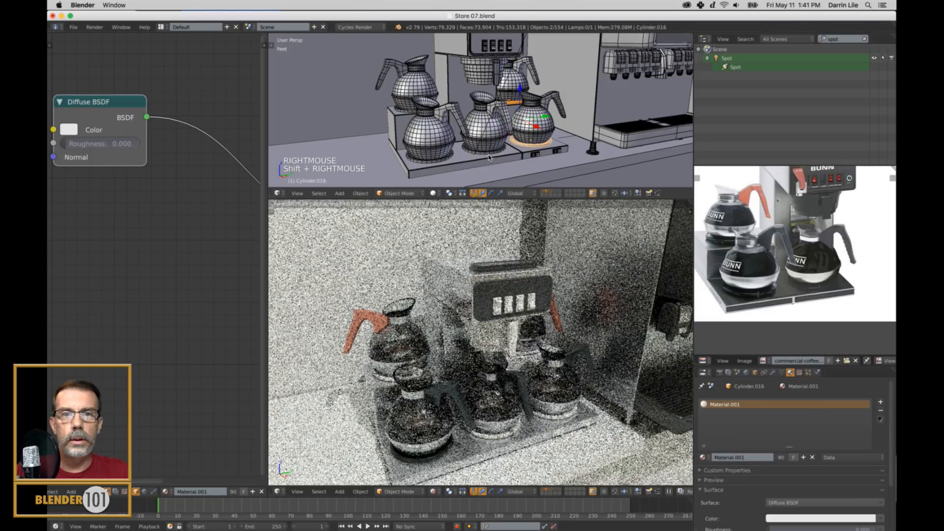
shift+right_click(487, 149)
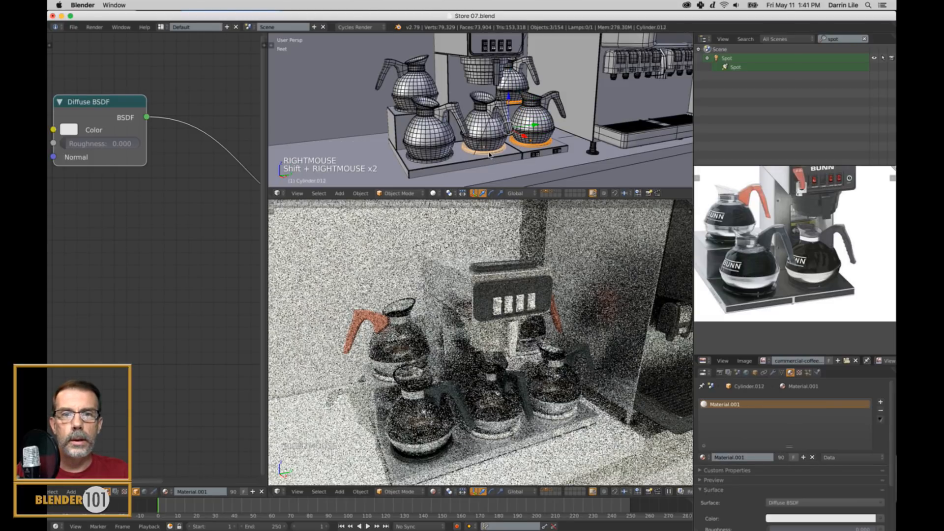
shift+right_click(401, 112)
shift+right_click(419, 162)
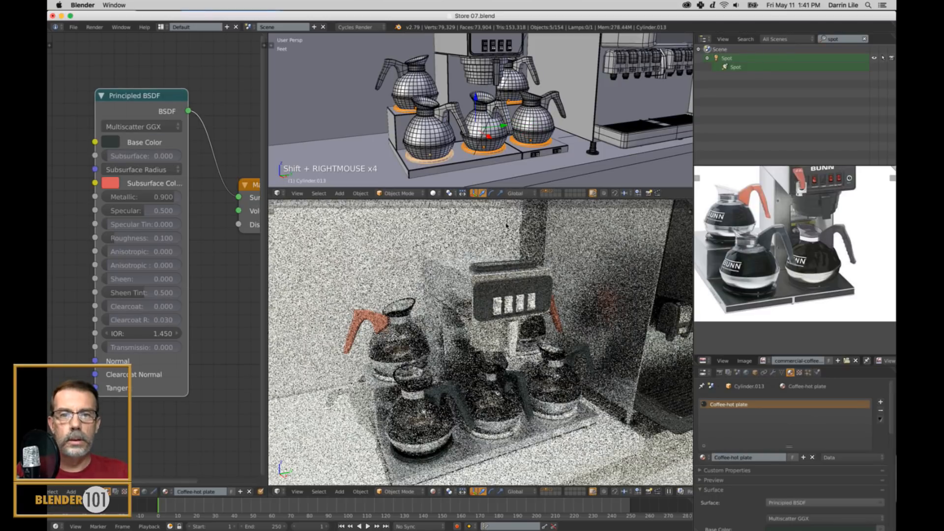
key(ctrl+l)
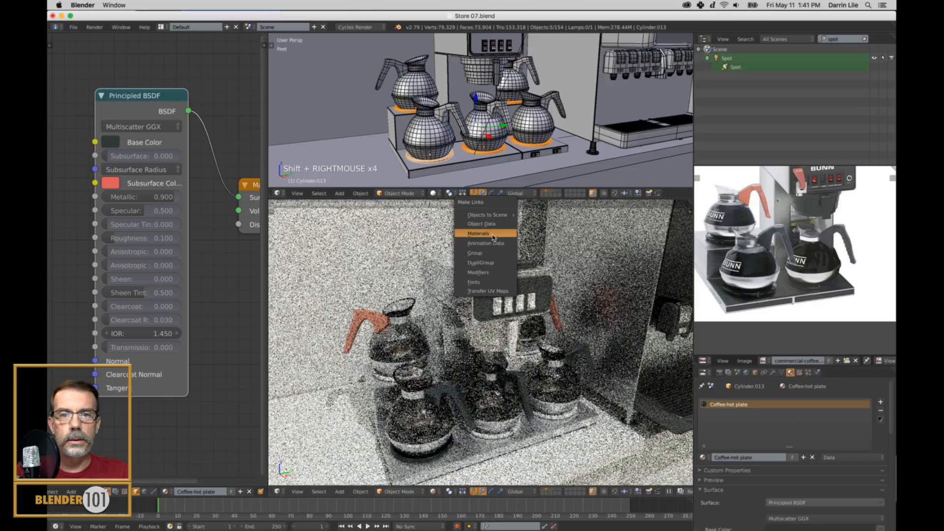
click(494, 234)
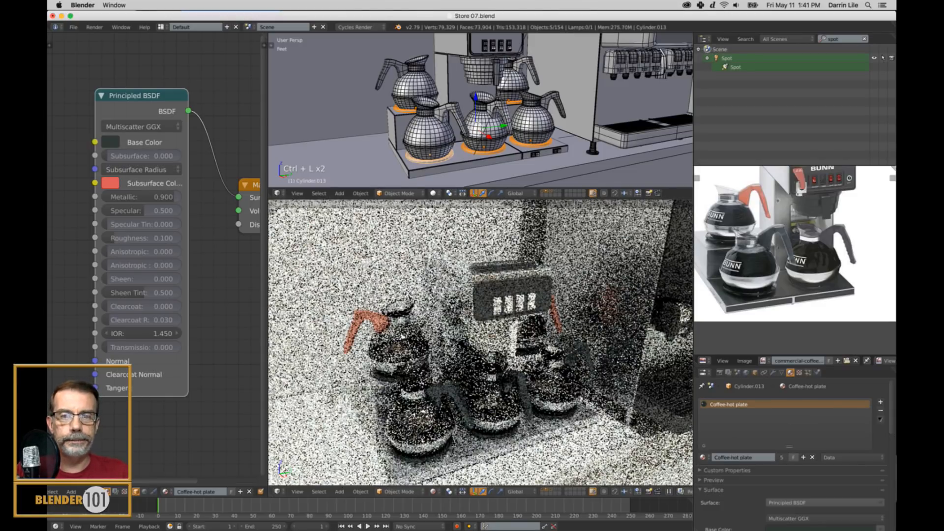
Link the "Coffee-plastic black" material from the tower's front panel to the brew basket below it.
shift+middle_drag(550, 103, 541, 141)
right_click(498, 103)
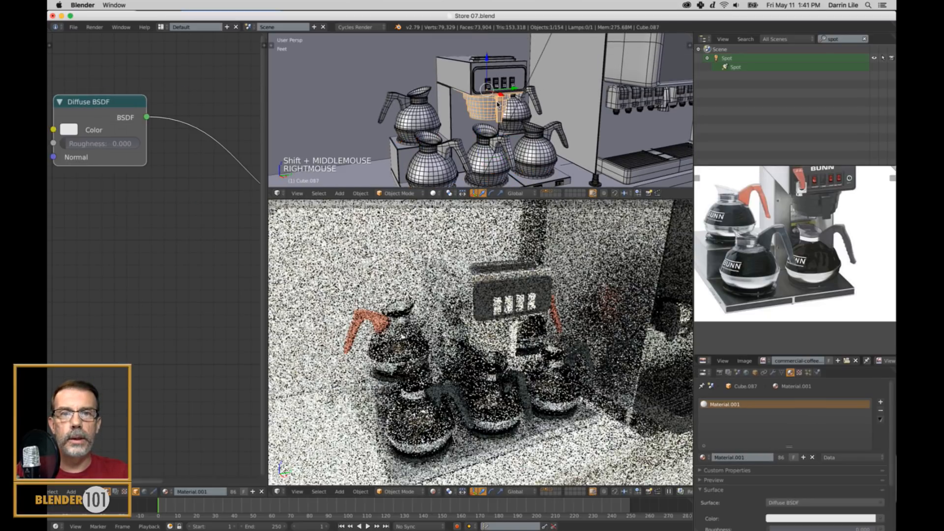
shift+right_click(486, 79)
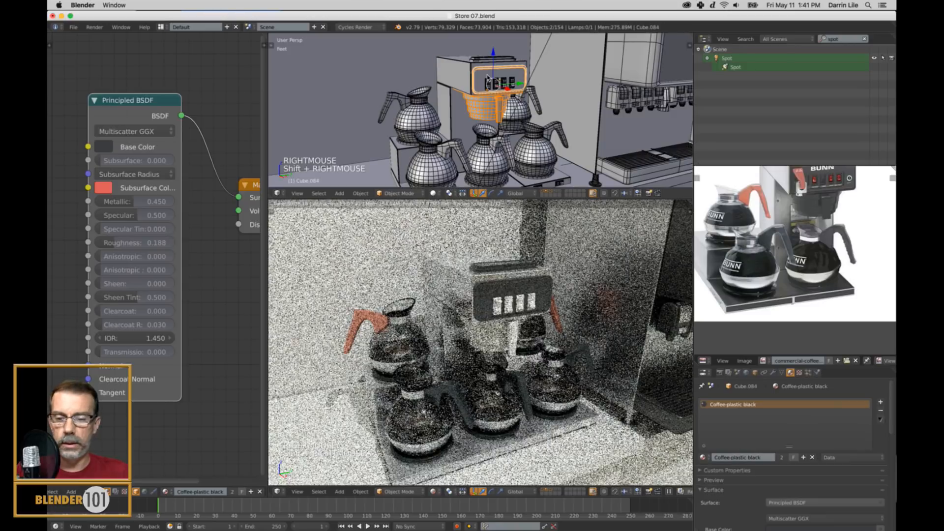
key(ctrl+l)
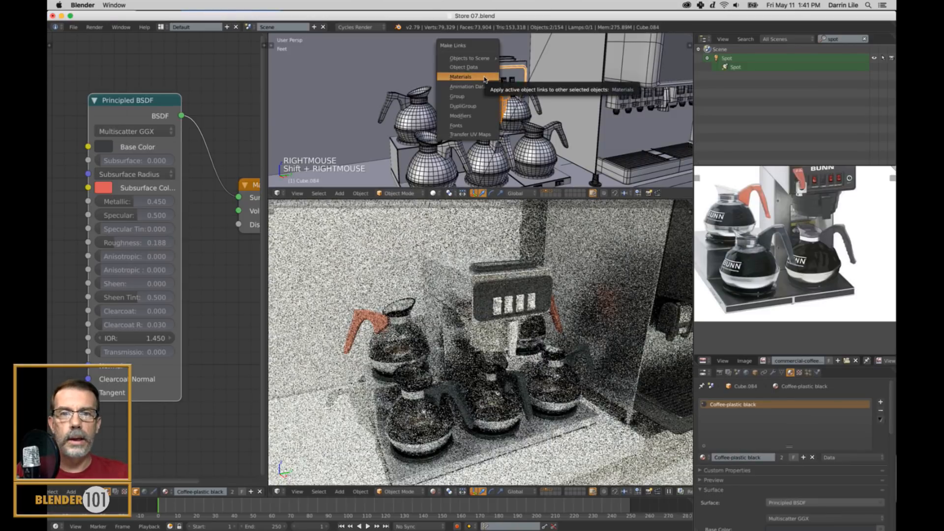
click(479, 79)
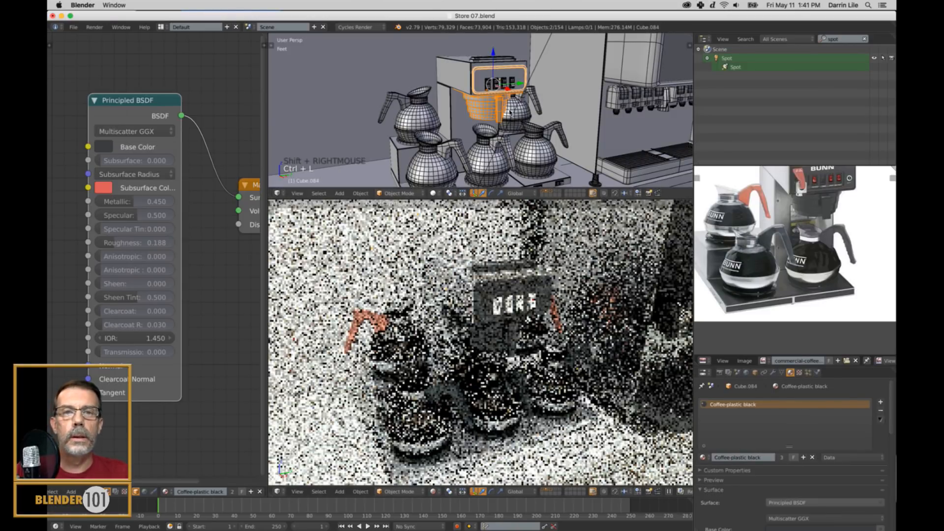
Link the front panel's "Coffee-plastic black" material to its four rocker switches, and clear the selection.
scroll(500, 65, up, 3)
shift+middle_drag(501, 65, 509, 100)
scroll(504, 81, up, 3)
right_click(504, 94)
shift+right_click(527, 88)
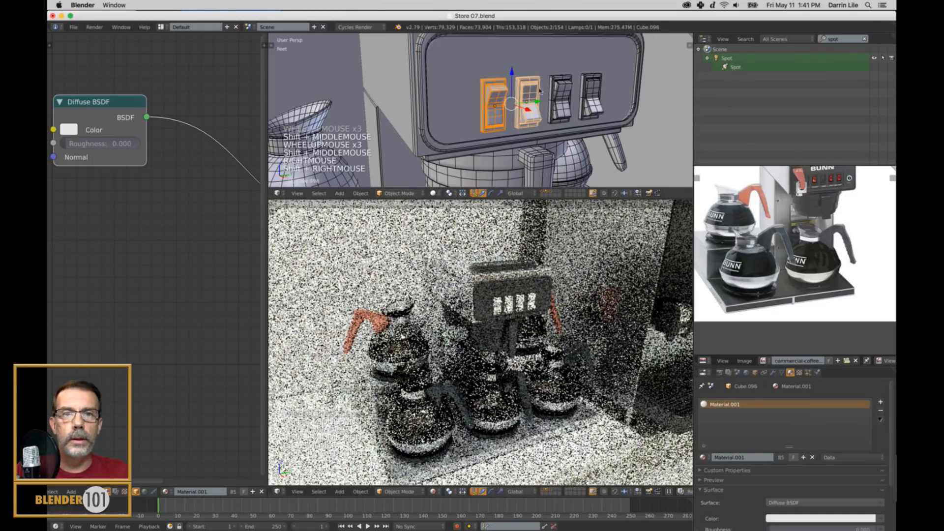
shift+right_click(563, 98)
shift+right_click(592, 98)
shift+right_click(630, 79)
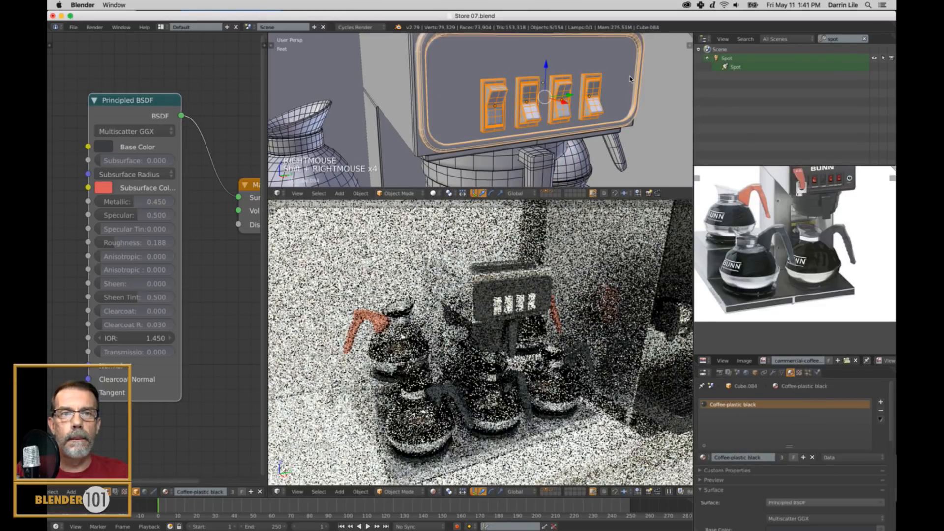
key(ctrl+l)
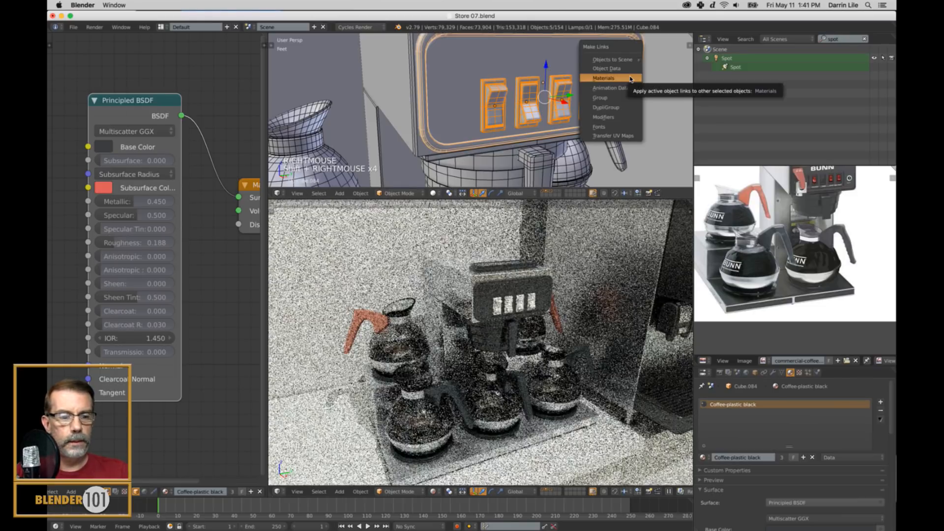
click(630, 78)
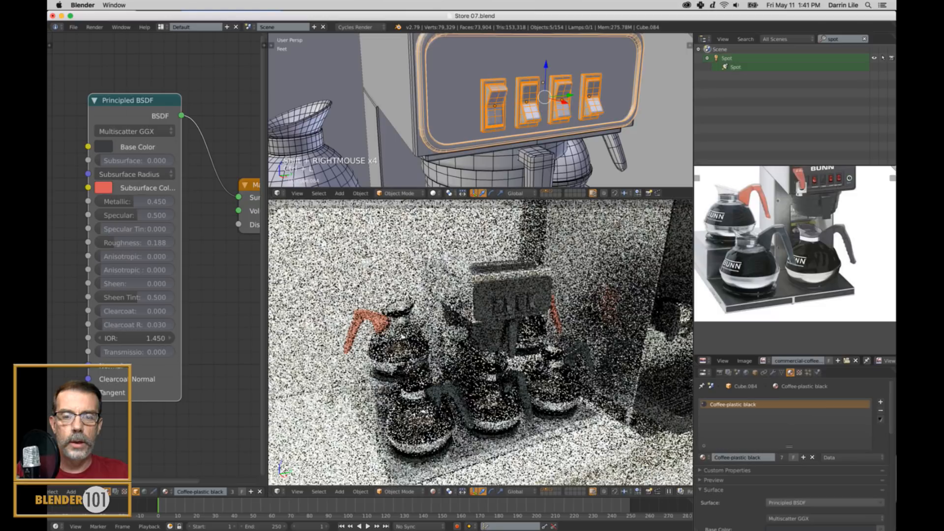
scroll(525, 341, down, 2)
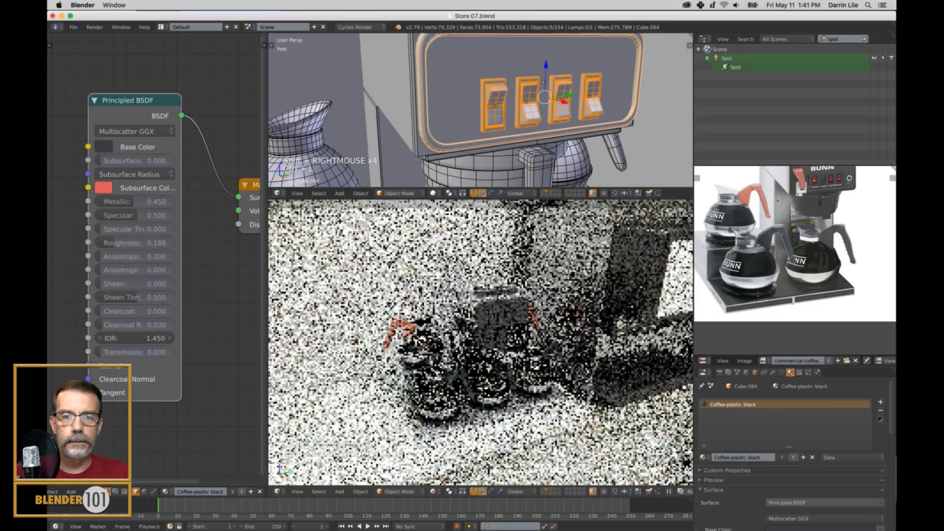
scroll(502, 325, up, 2)
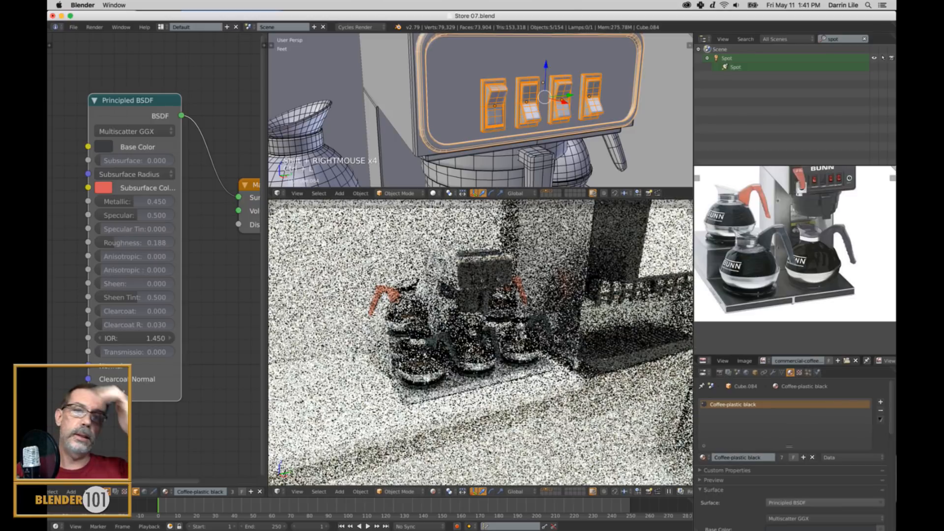
scroll(530, 163, down, 8)
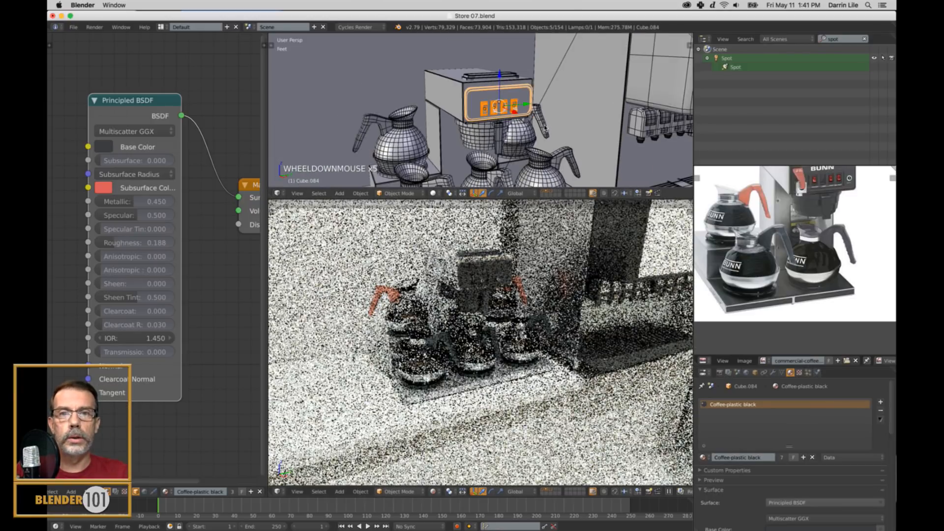
key(a)
Link the front panel's "Coffee-plastic black" material to the two small switches on the base's front edge.
shift+middle_drag(530, 168, 540, 161)
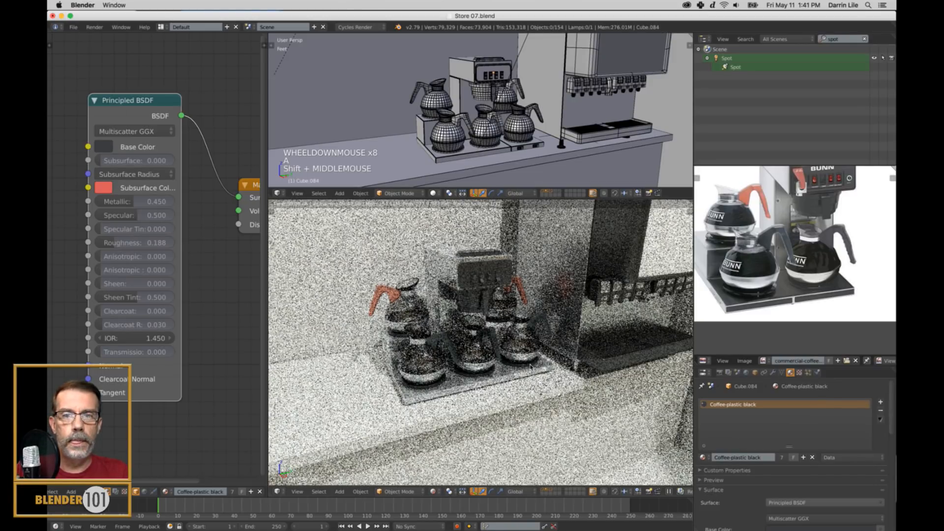
scroll(530, 366, up, 1)
scroll(534, 147, up, 1)
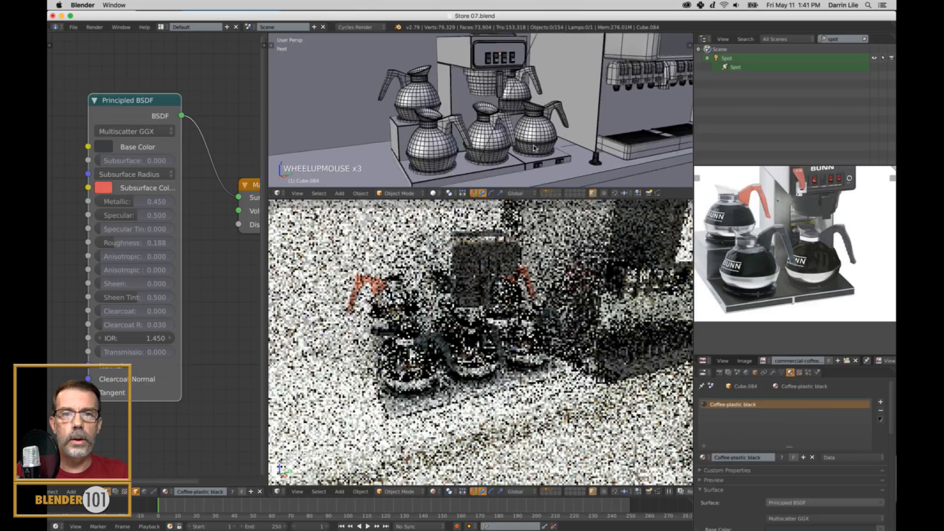
scroll(534, 148, up, 2)
shift+middle_drag(534, 148, 507, 143)
scroll(531, 128, up, 4)
scroll(489, 150, up, 4)
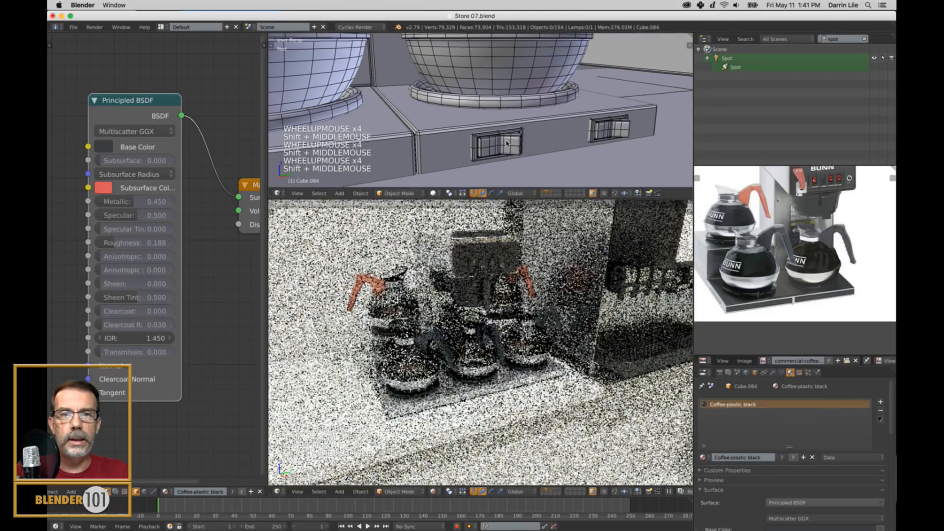
right_click(507, 143)
shift+right_click(610, 130)
scroll(534, 106, down, 5)
shift+middle_drag(534, 106, 553, 64)
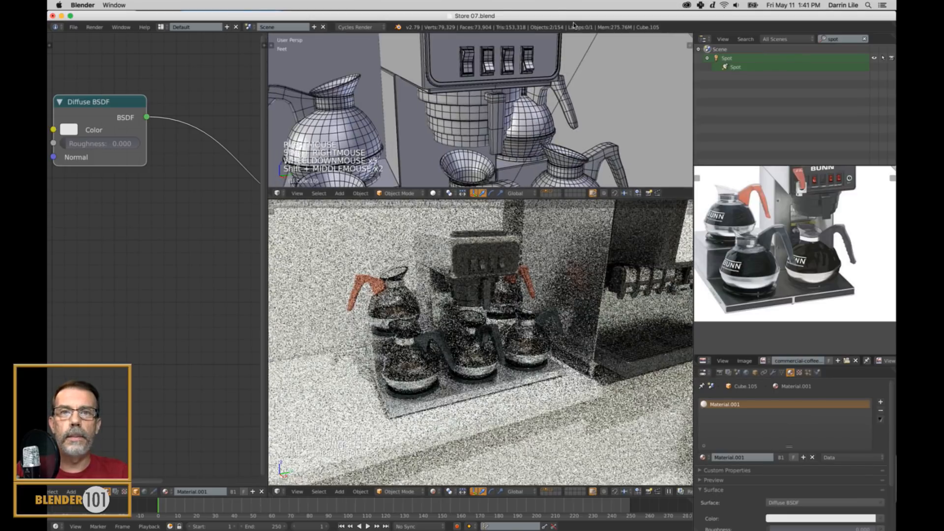
shift+right_click(553, 63)
key(ctrl+l)
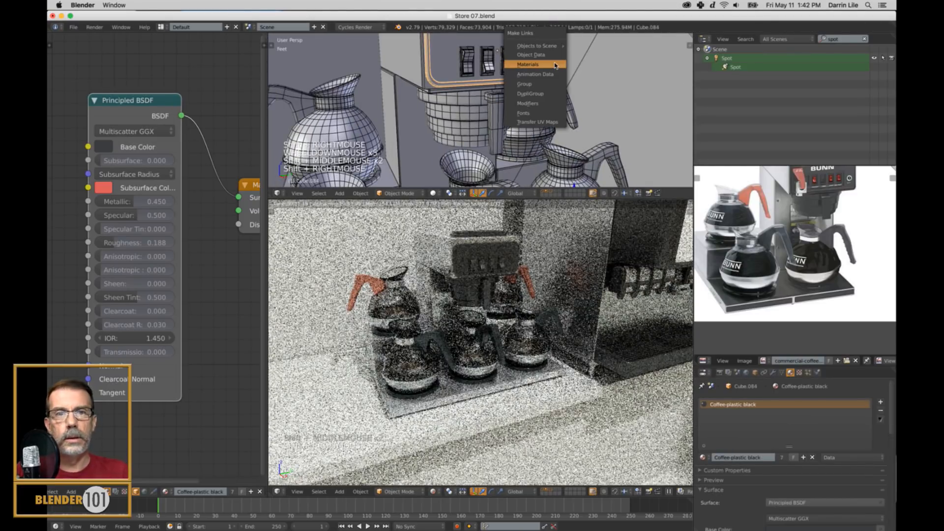
click(555, 65)
Clear the selection and compare the coffee maker's base and tower with the full machine in the reference photo.
shift+middle_drag(614, 162, 596, 83)
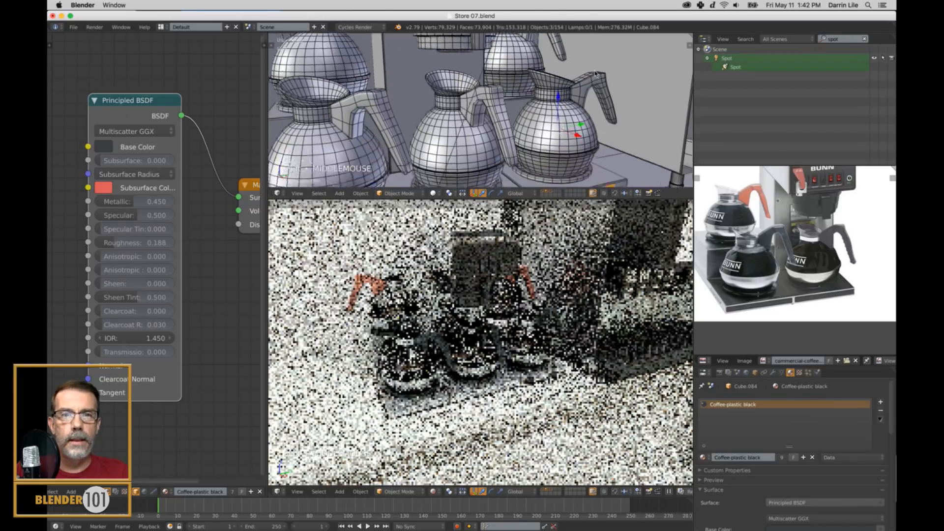
key(a)
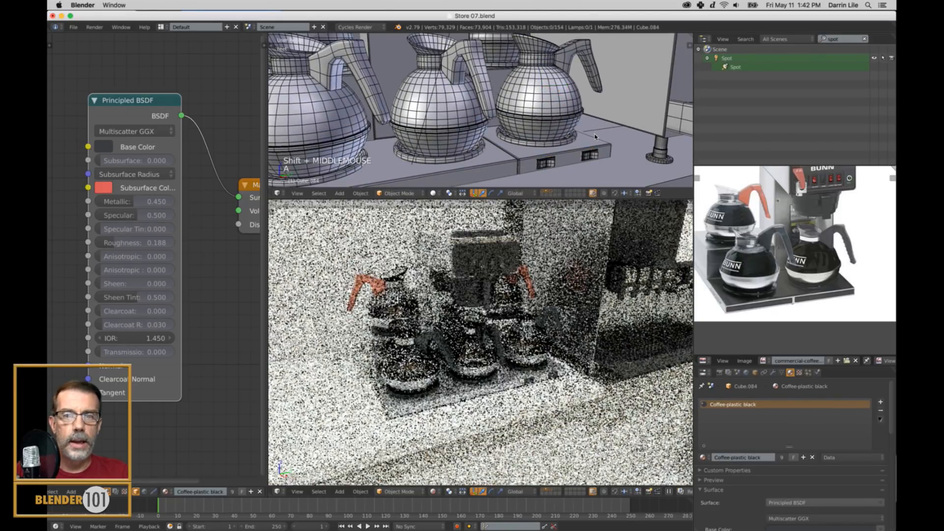
scroll(595, 136, down, 2)
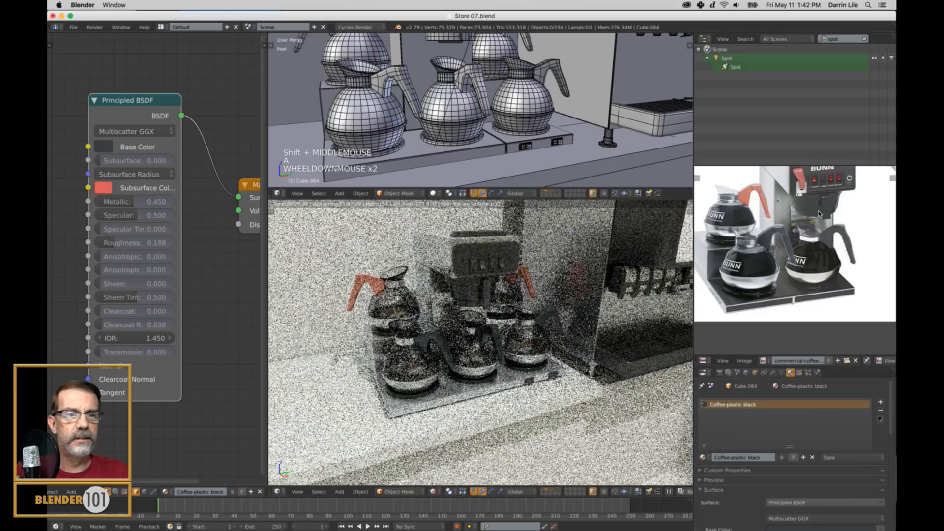
middle_drag(836, 210, 832, 239)
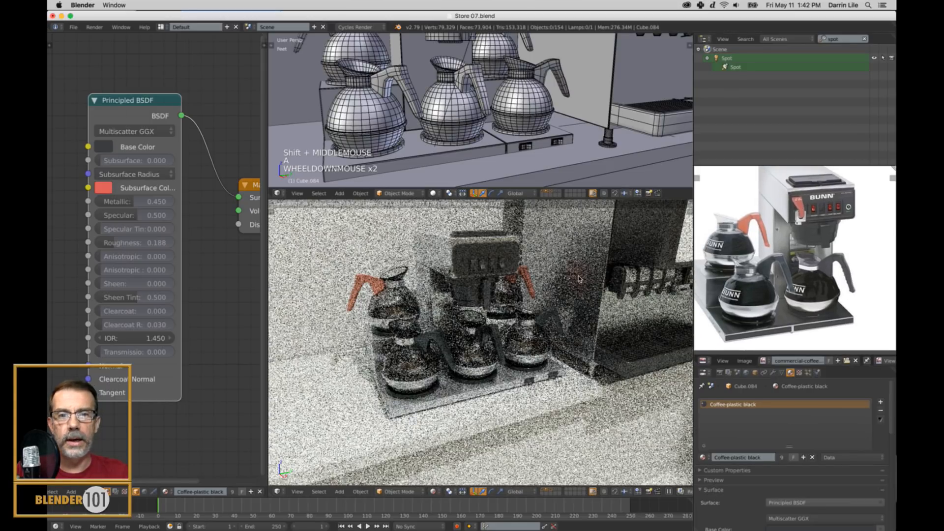
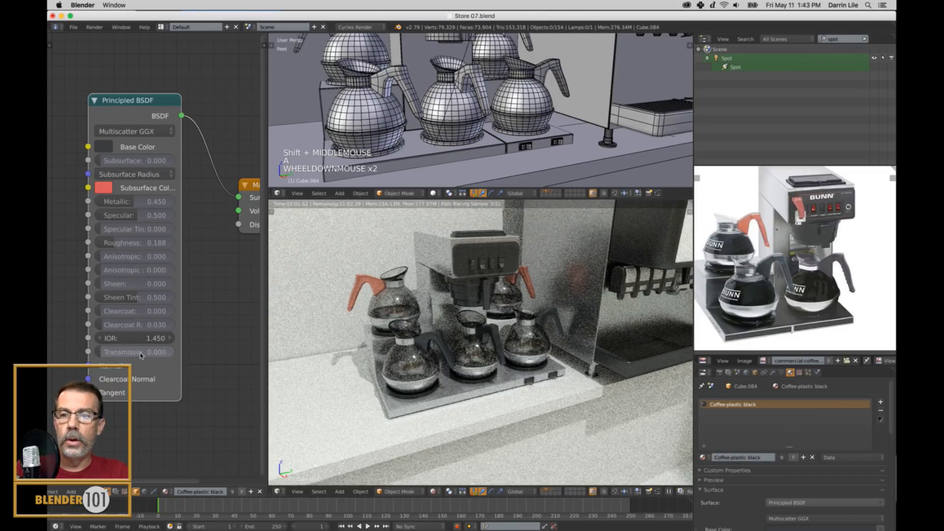
Widen the Principled BSDF node enough for its full property labels to be readable.
drag(181, 366, 217, 366)
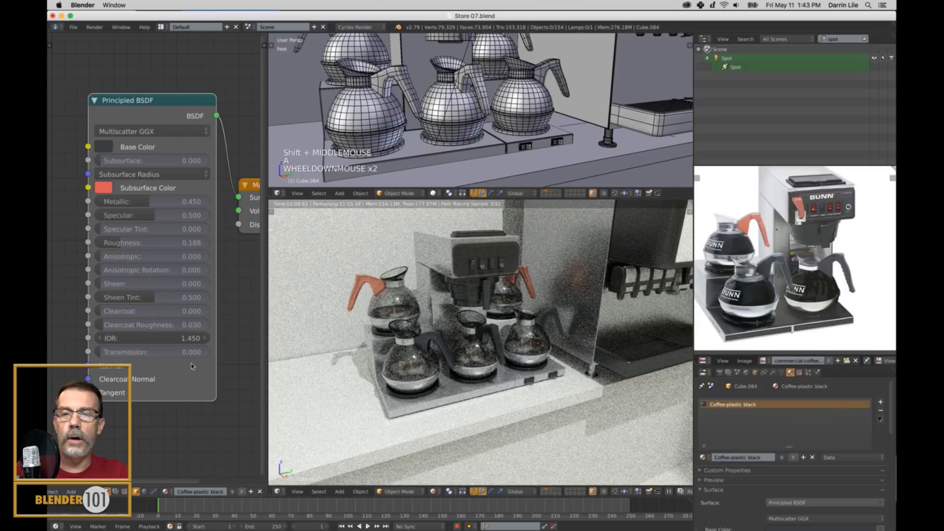
drag(216, 231, 209, 233)
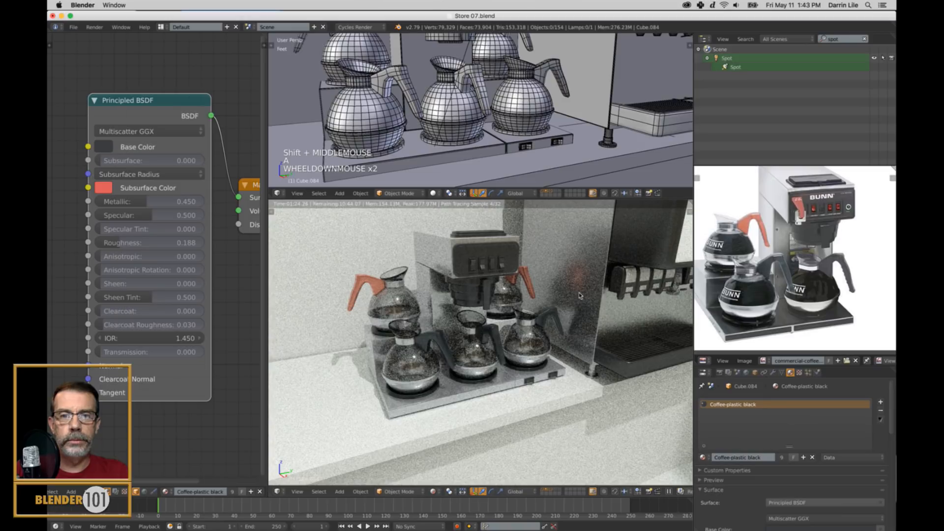
scroll(596, 143, down, 5)
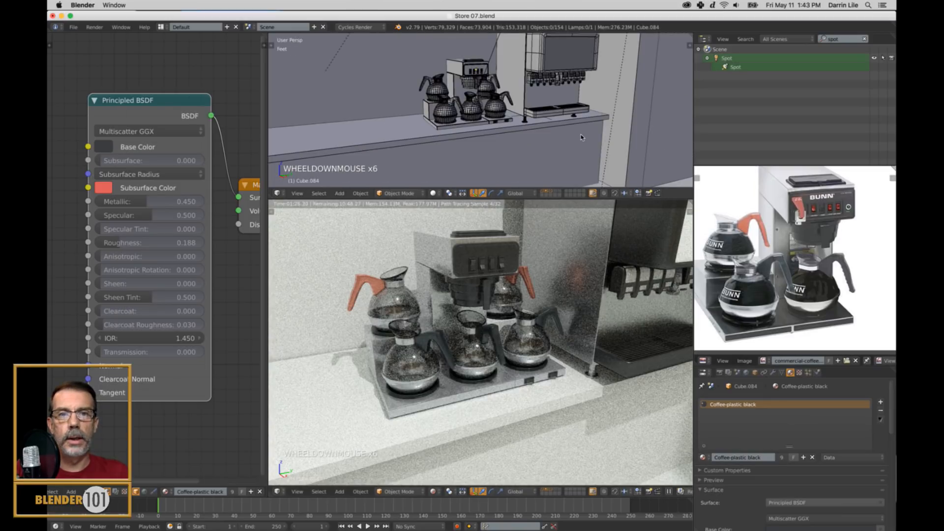
mouse_move(581, 138)
shift+middle_down()
mouse_move(525, 139)
mouse_move(585, 120)
shift+middle_up()
scroll(525, 138, down, 2)
scroll(547, 129, down, 1)
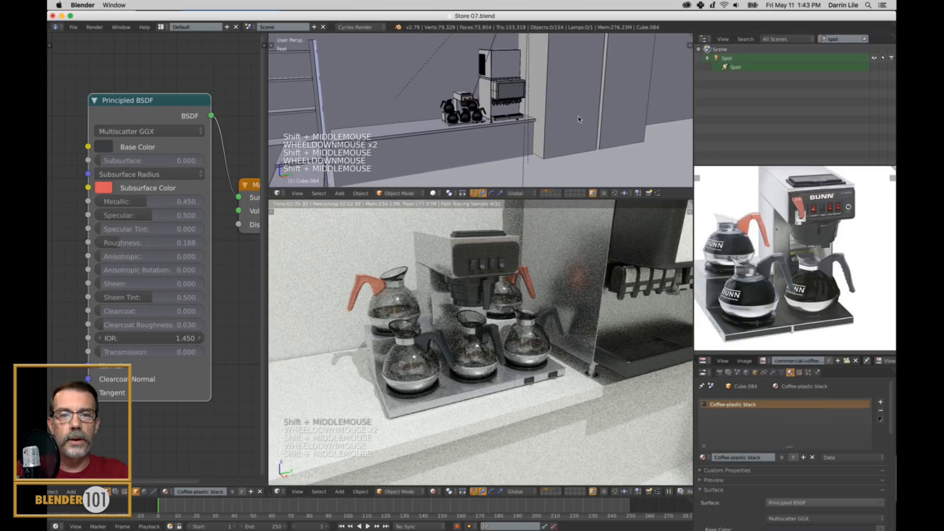
click(592, 522)
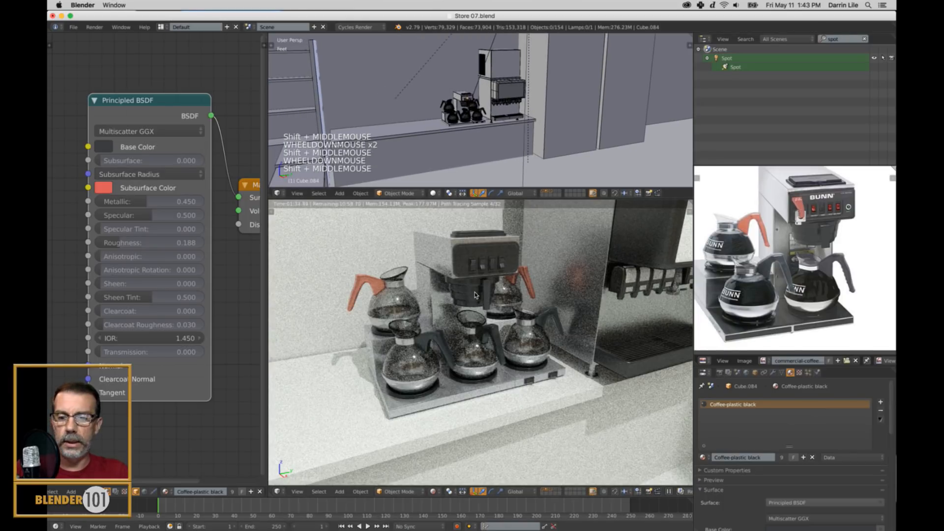
key(super+q)
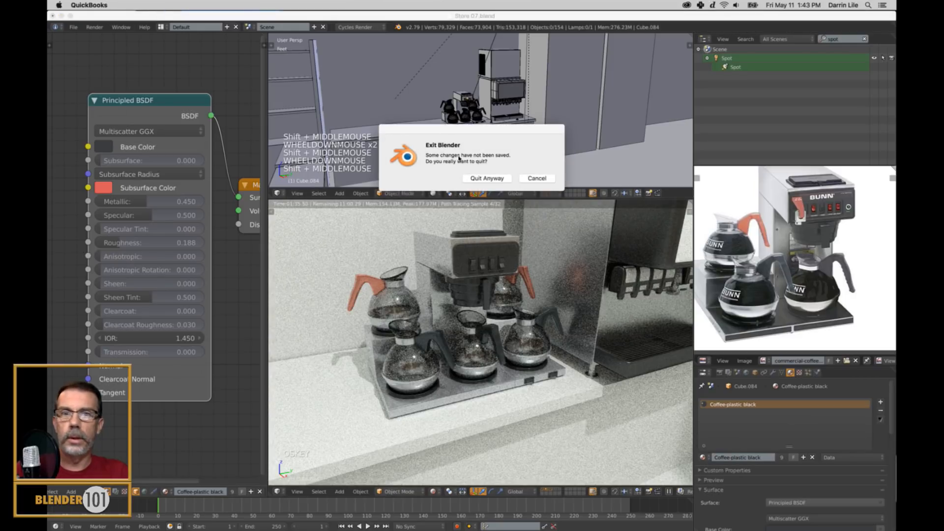
click(536, 178)
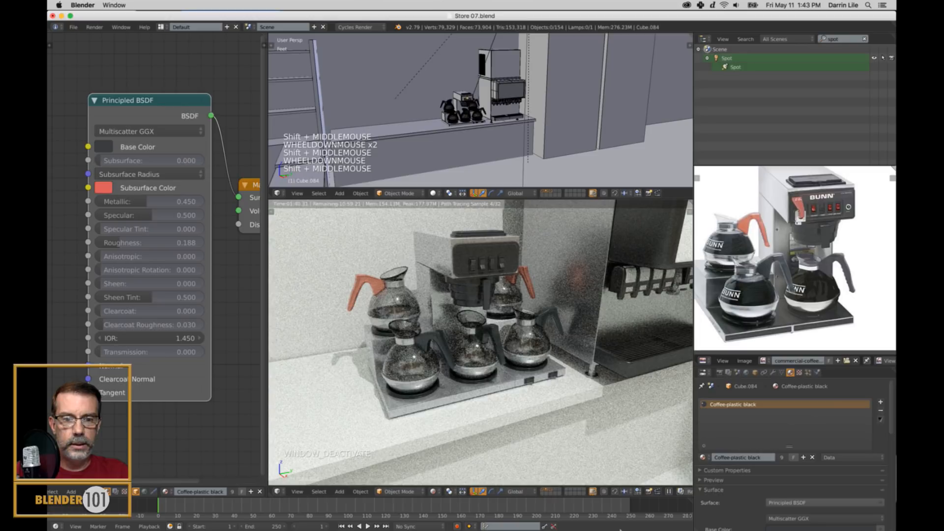
right_click(597, 520)
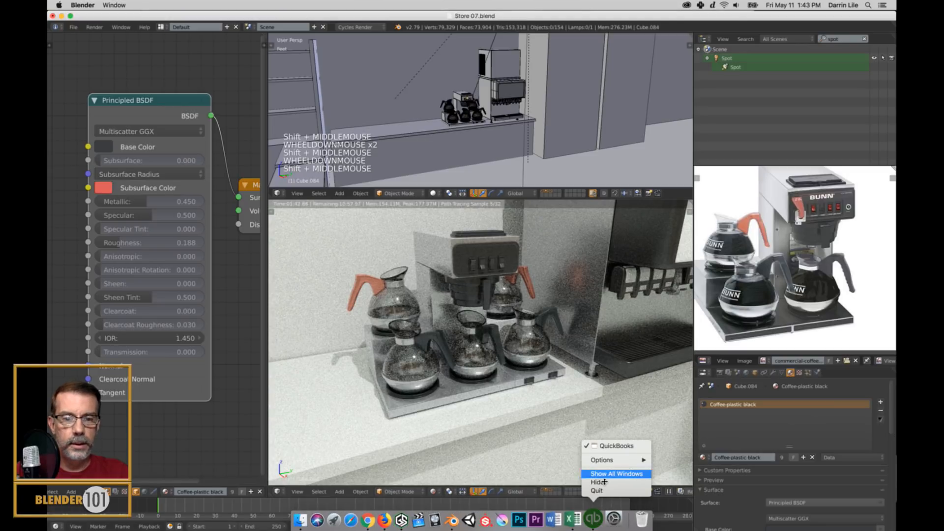
mouse_move(639, 460)
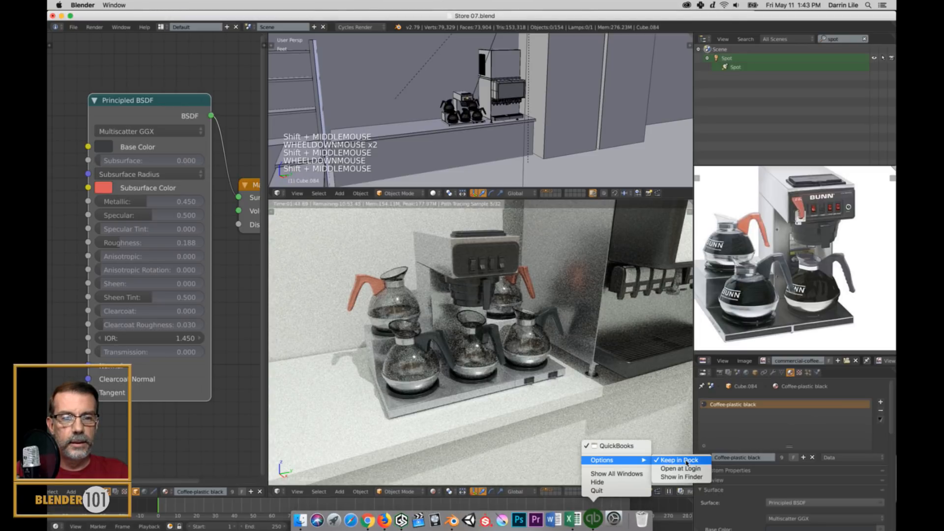
click(604, 491)
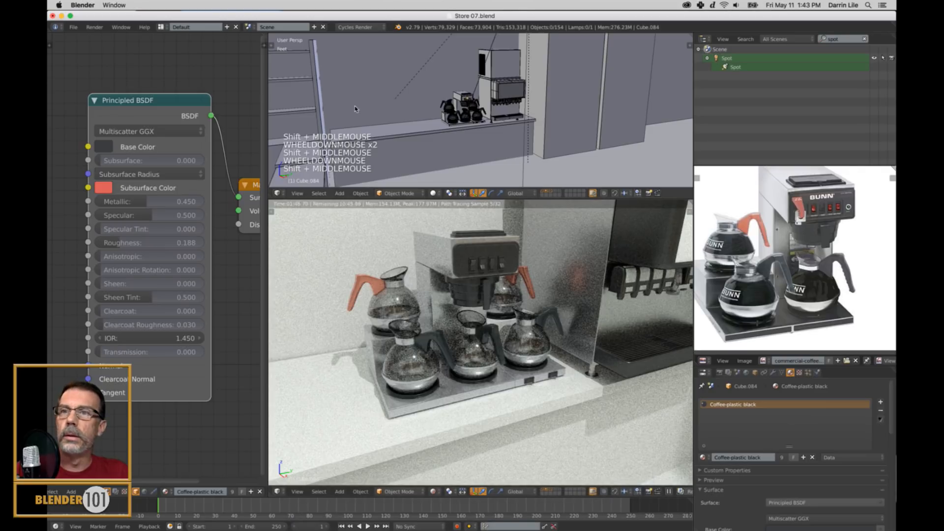
Switch to Excel, review the list of store objects from the hot dog roller grill to the microwave, and return to Blender.
mouse_move(578, 522)
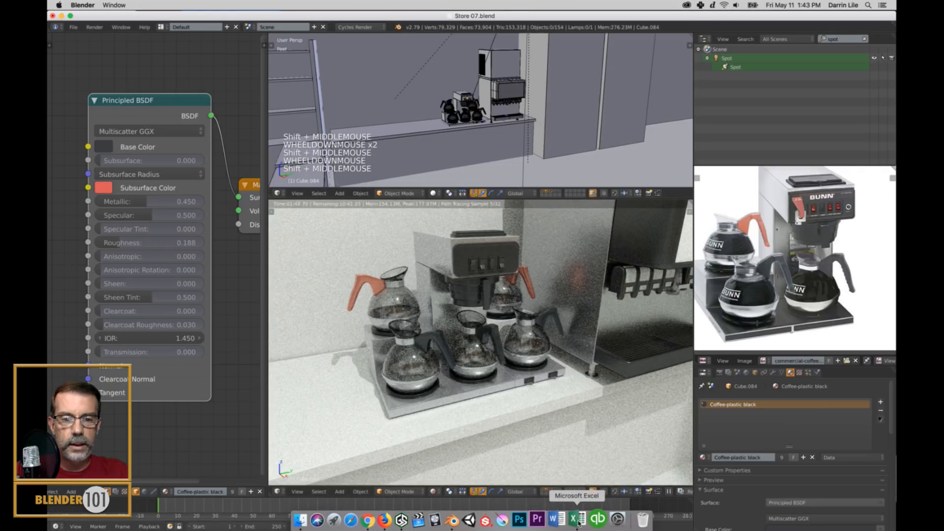
click(578, 520)
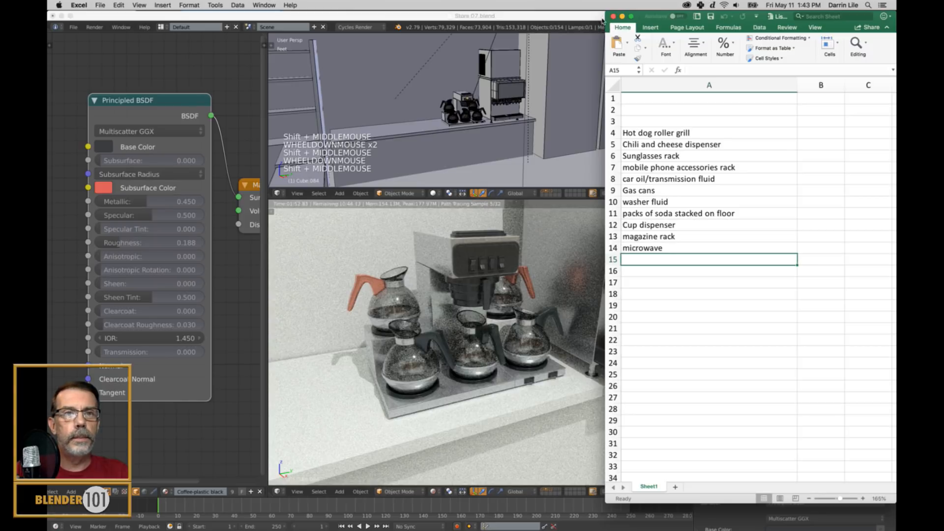
click(657, 251)
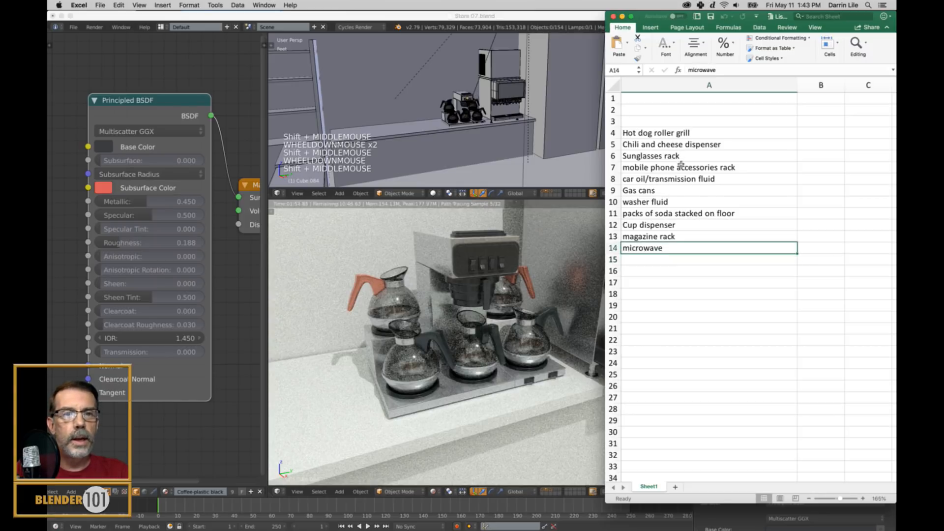
click(678, 133)
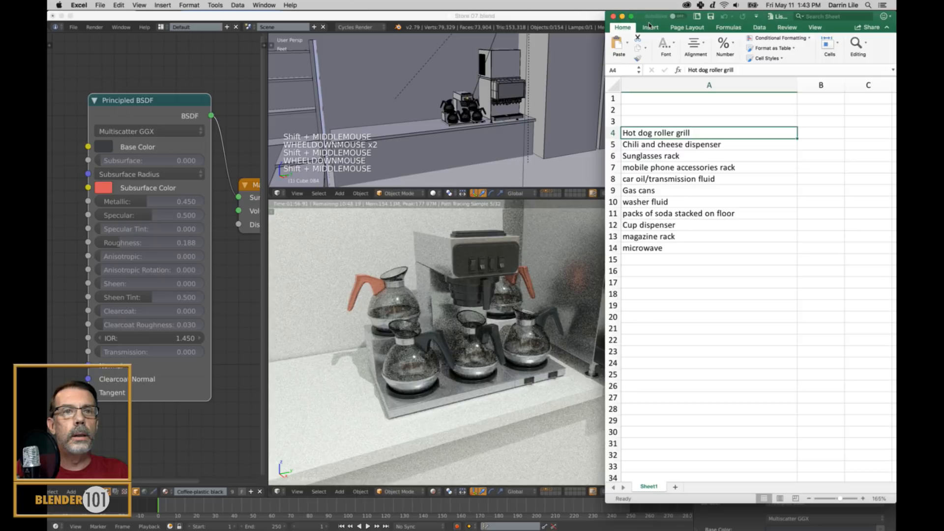
drag(604, 23, 551, 24)
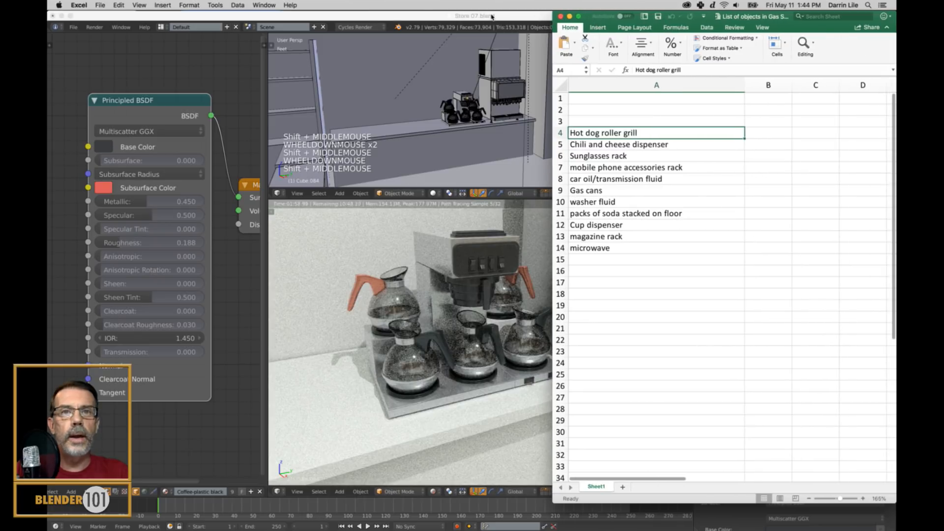
click(492, 17)
key(super+Tab)
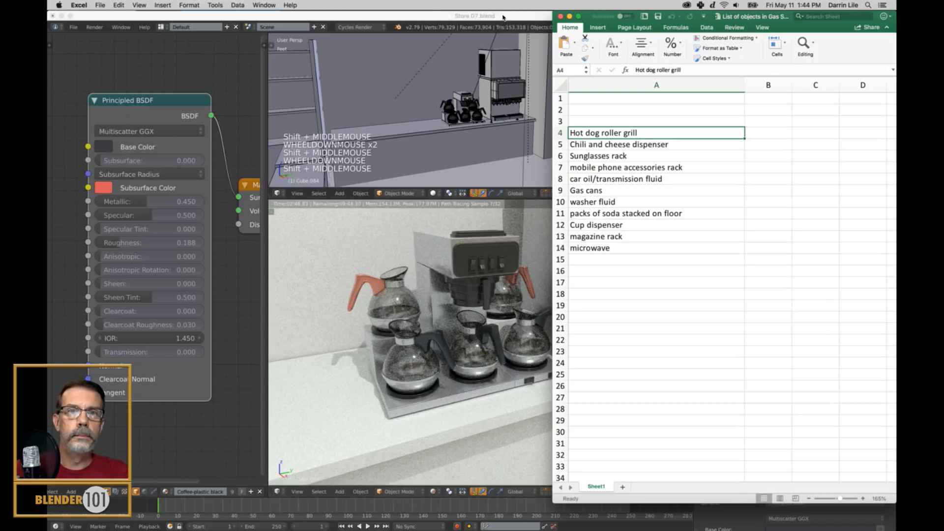
click(503, 17)
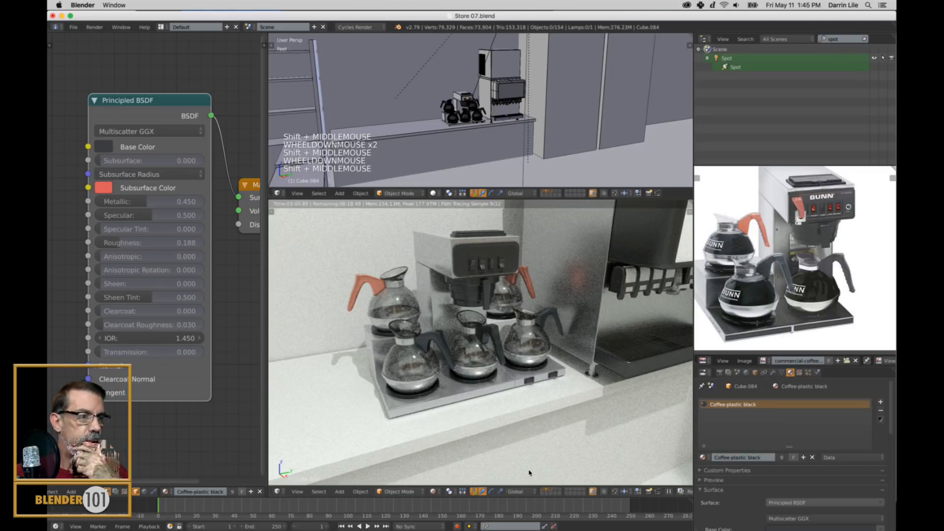
click(409, 518)
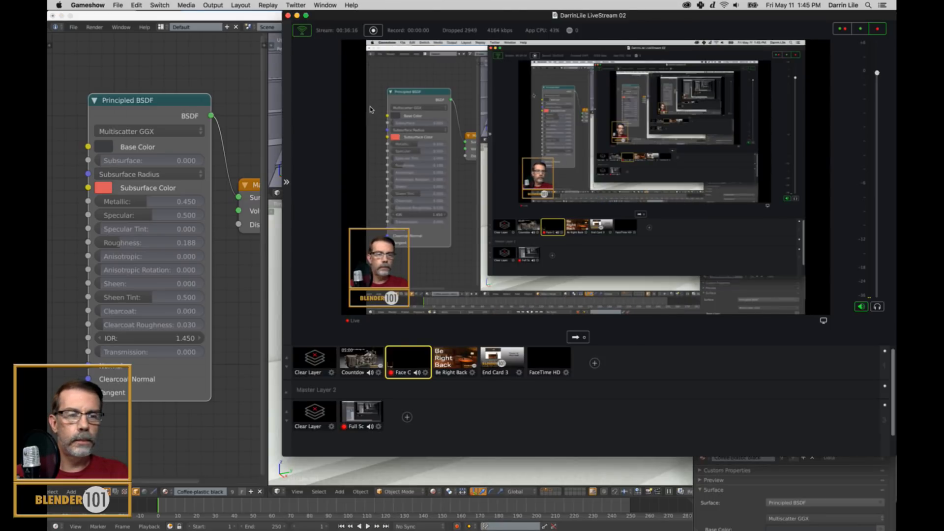
click(246, 16)
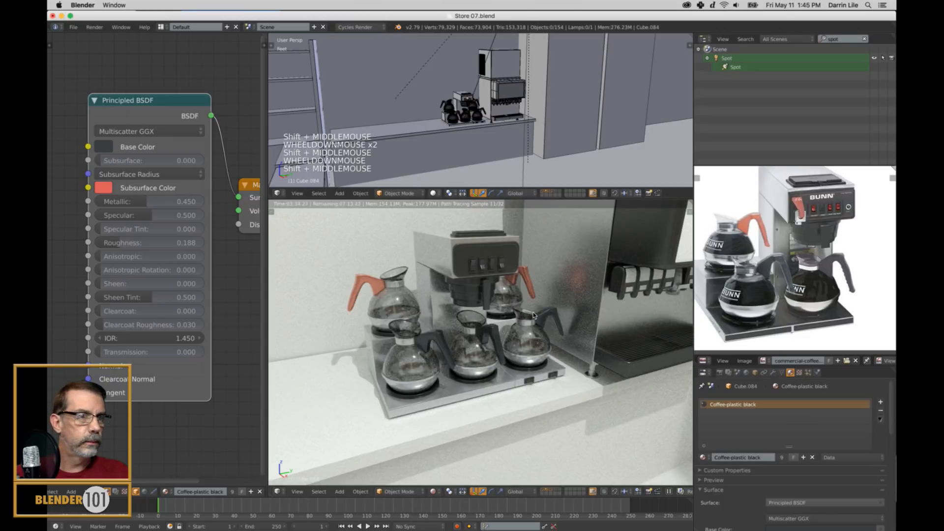
Turn off rendered shading and join the two 3D views and the node editor into one large 3D viewport.
key(alt+z)
right_click(266, 297)
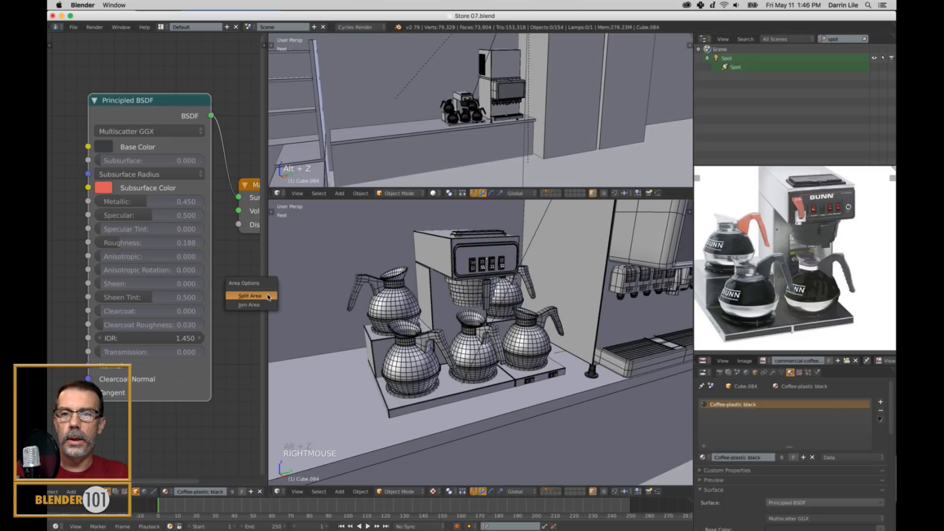
right_click(361, 198)
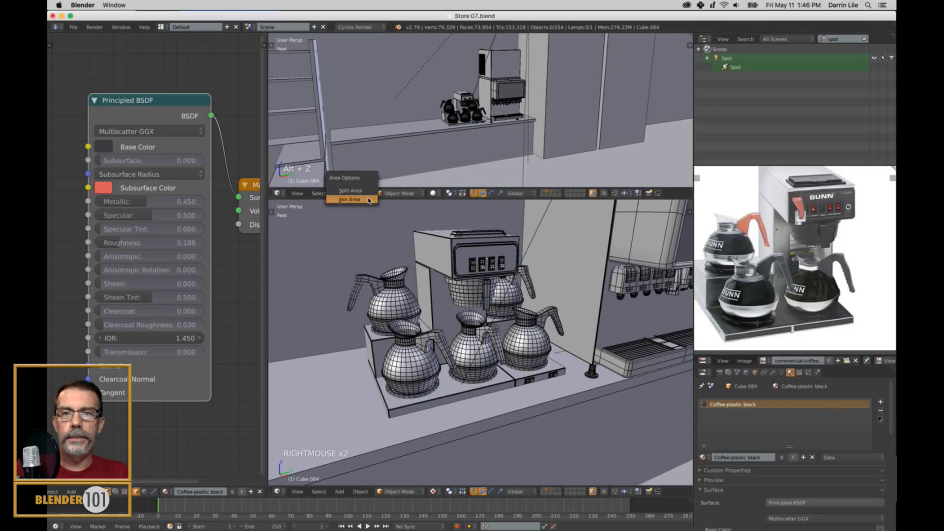
click(361, 198)
click(399, 142)
right_click(267, 282)
click(268, 282)
click(236, 282)
scroll(428, 278, down, 6)
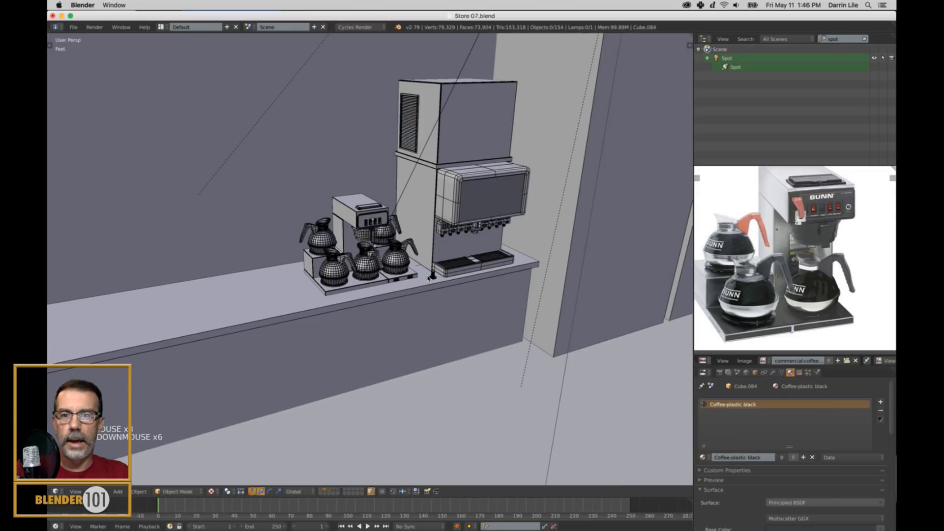
middle_drag(428, 279, 469, 253)
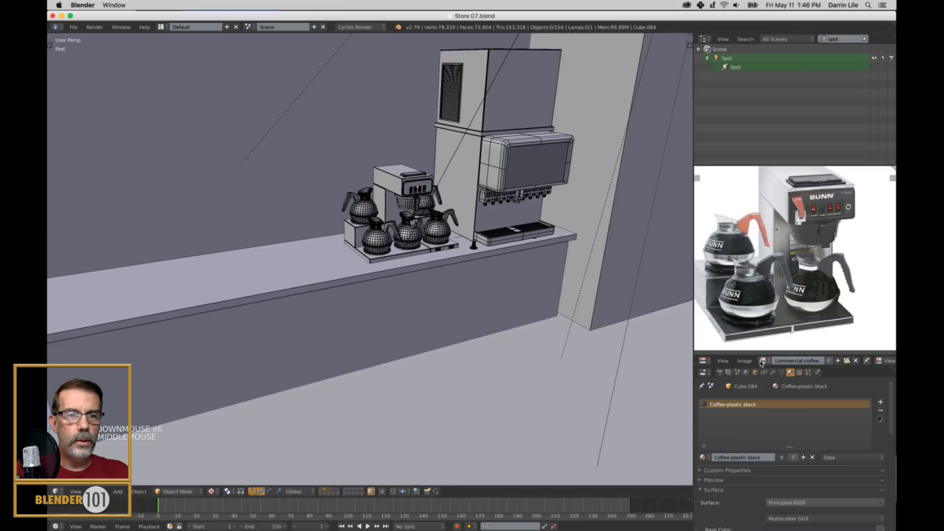
Load "coffee counter 3.jpg" from the Environment folder as the reference image, and maximize the image editor.
click(846, 360)
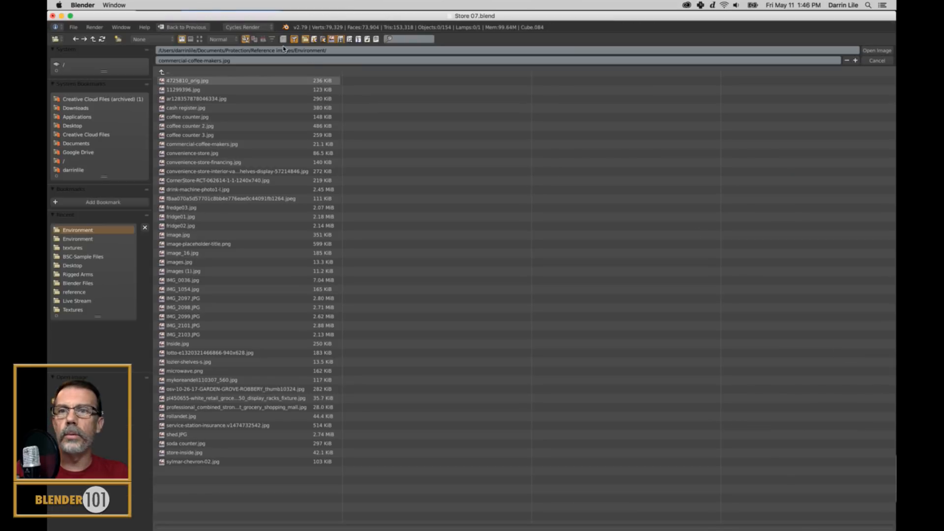
click(200, 39)
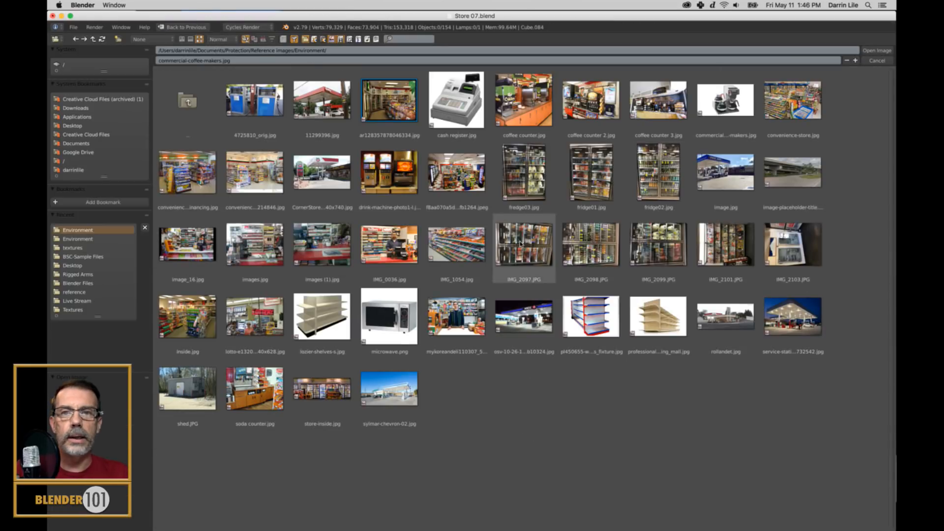
click(657, 105)
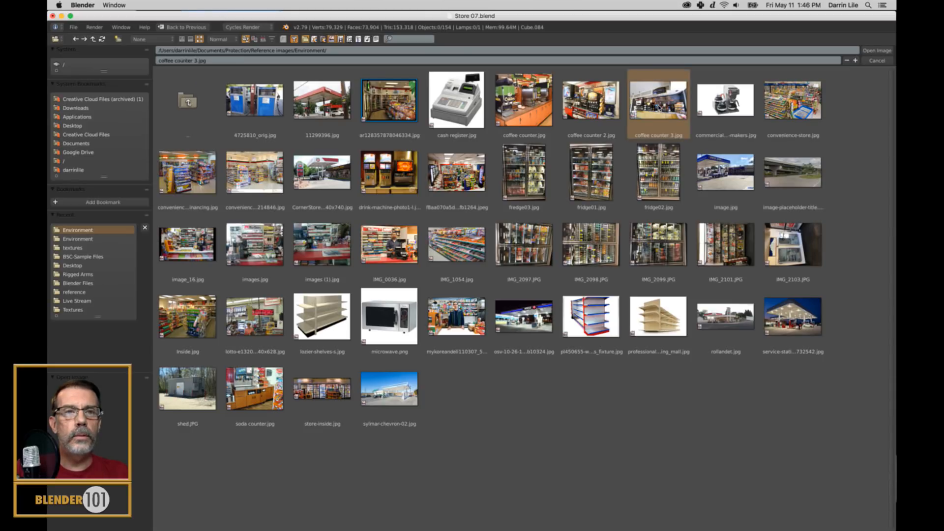
click(877, 50)
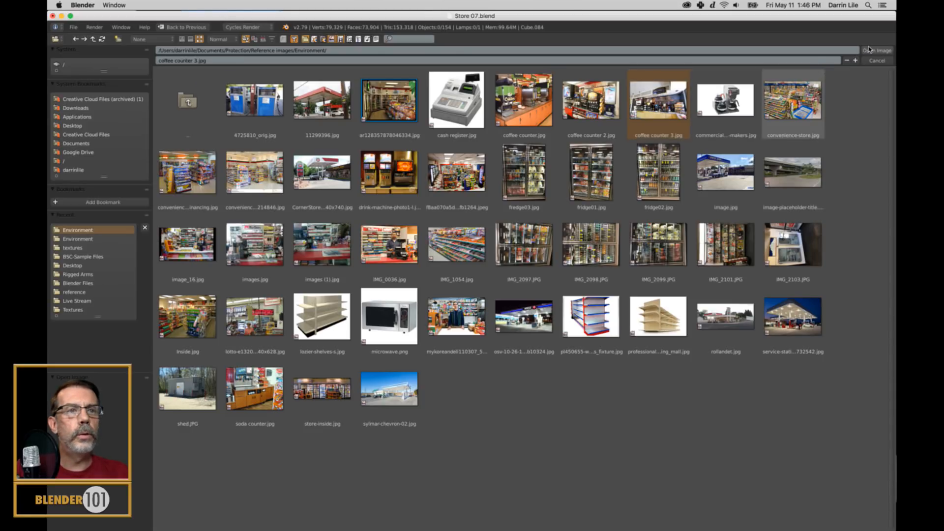
key(shift+space)
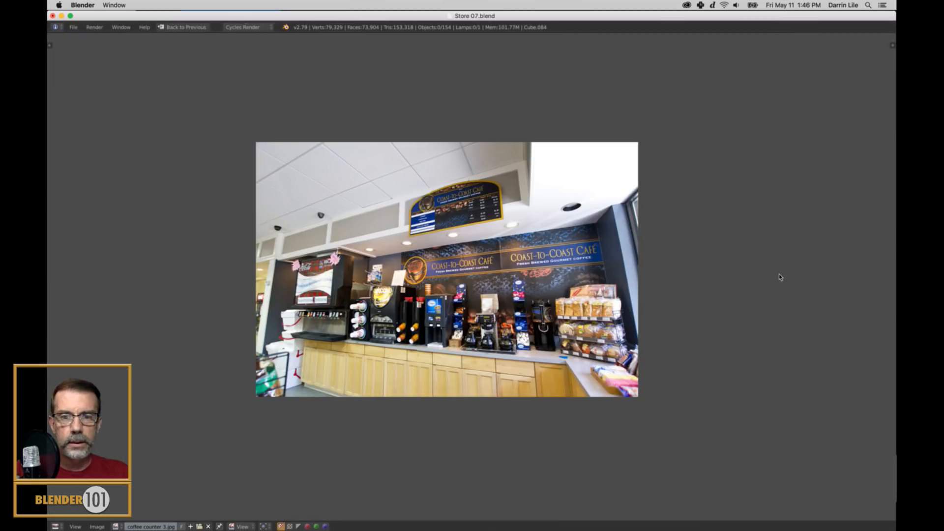
Examine the cup dispensers, cappuccino machine and creamer dispenser on the counter in the reference photo.
scroll(782, 274, up, 5)
scroll(633, 347, down, 2)
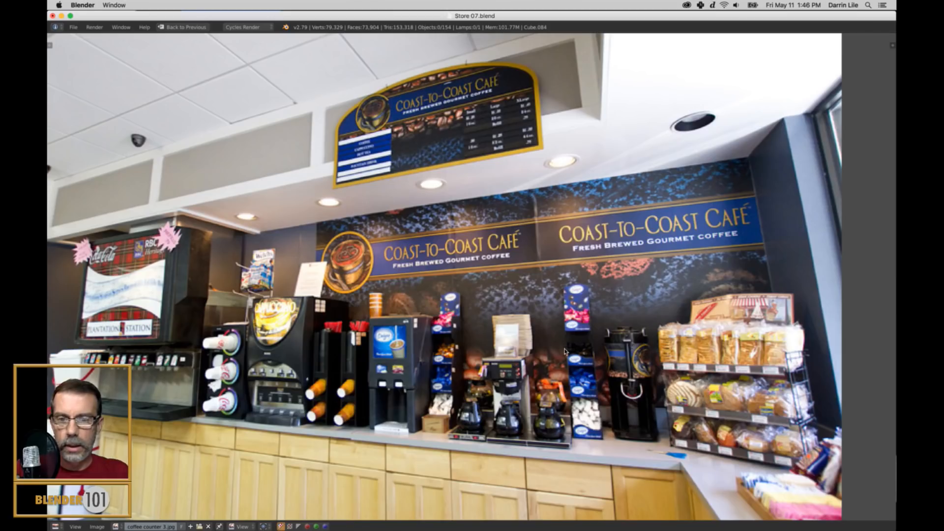
scroll(568, 353, up, 3)
scroll(541, 309, down, 1)
scroll(541, 309, up, 2)
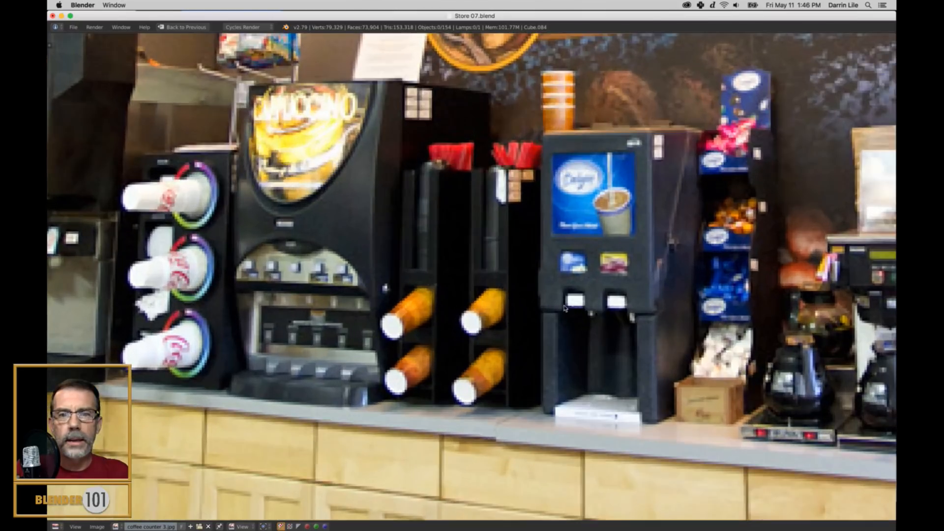
middle_drag(308, 344, 456, 331)
middle_drag(405, 304, 255, 303)
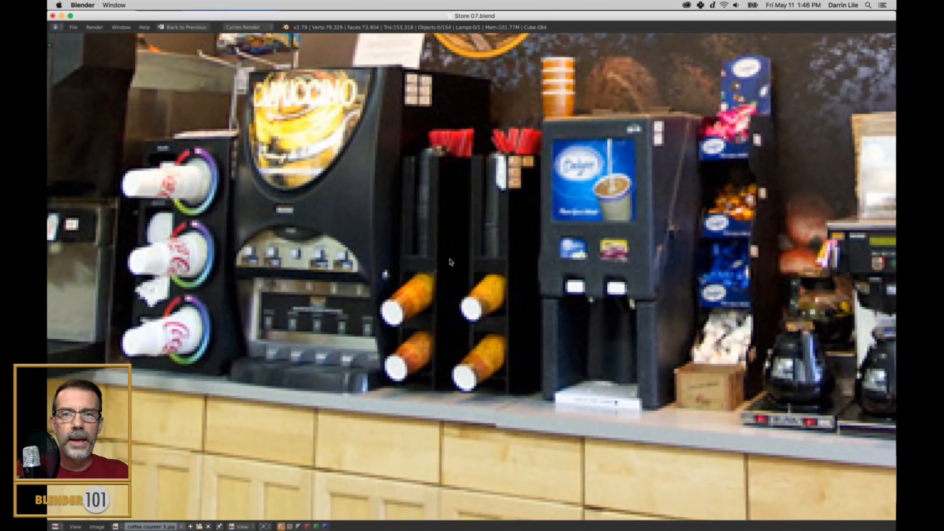
scroll(499, 350, down, 4)
middle_drag(510, 327, 494, 341)
Load "coffee counter 2.jpg" from the Environment folder as the reference image.
click(200, 527)
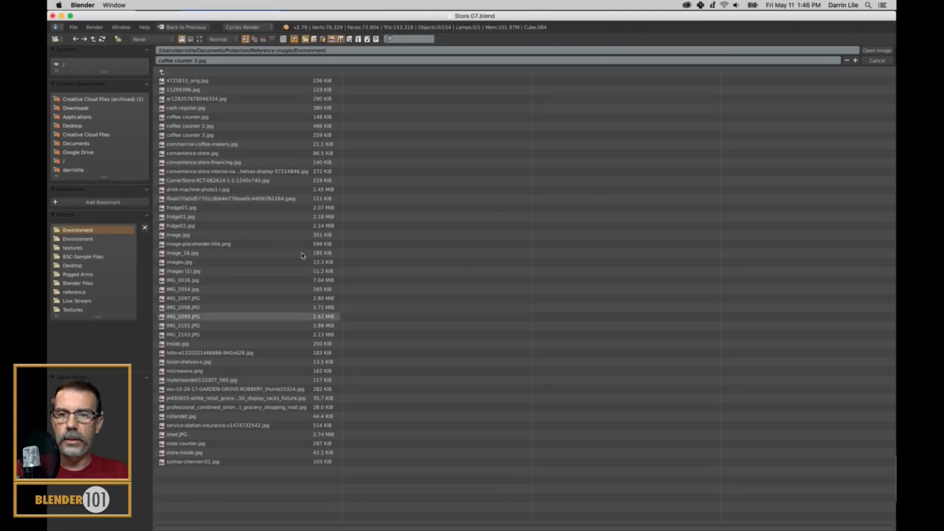
click(200, 39)
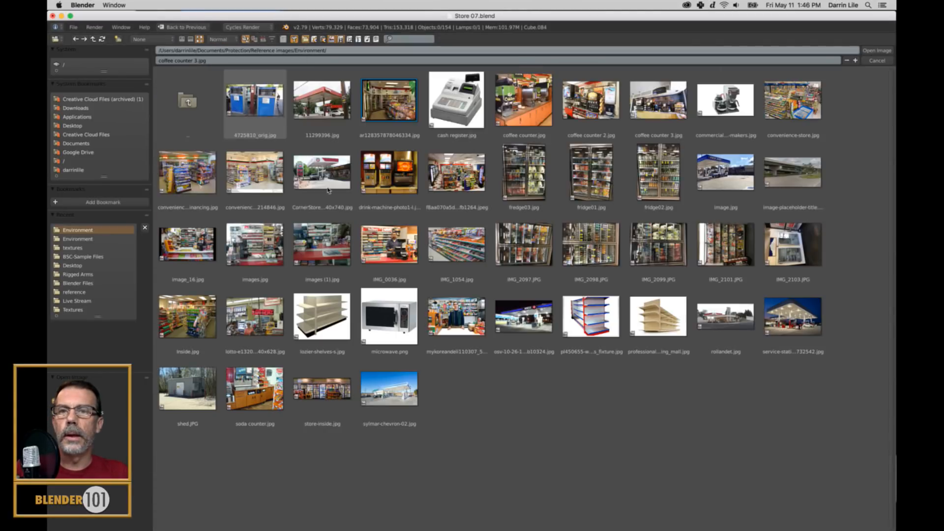
click(589, 101)
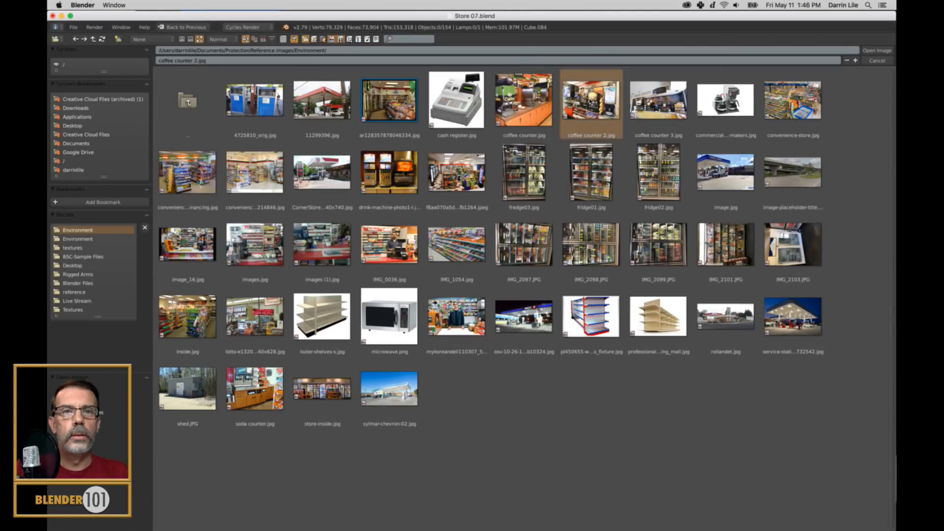
double_click(590, 102)
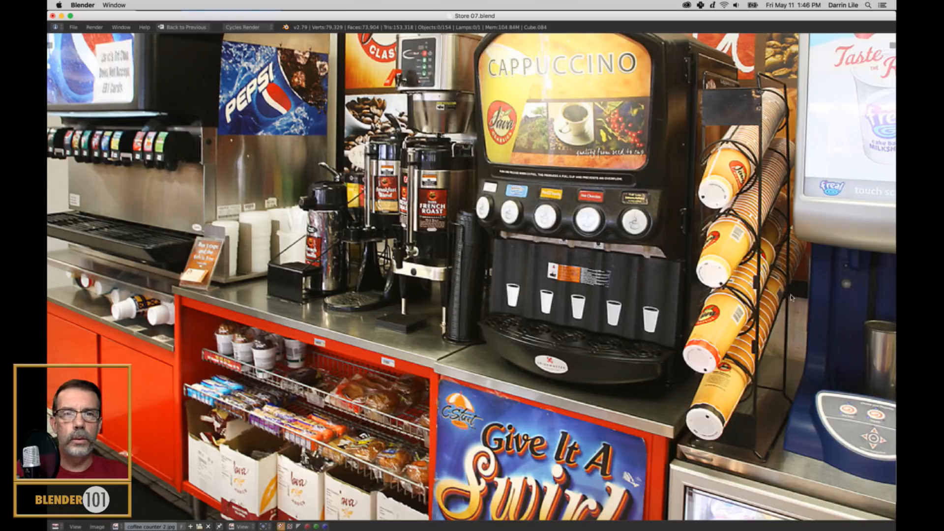
Examine the milkshake machine, lid and straw holder, and soda fountain counter in the "coffee counter 2.jpg" reference photo.
middle_drag(786, 304, 446, 331)
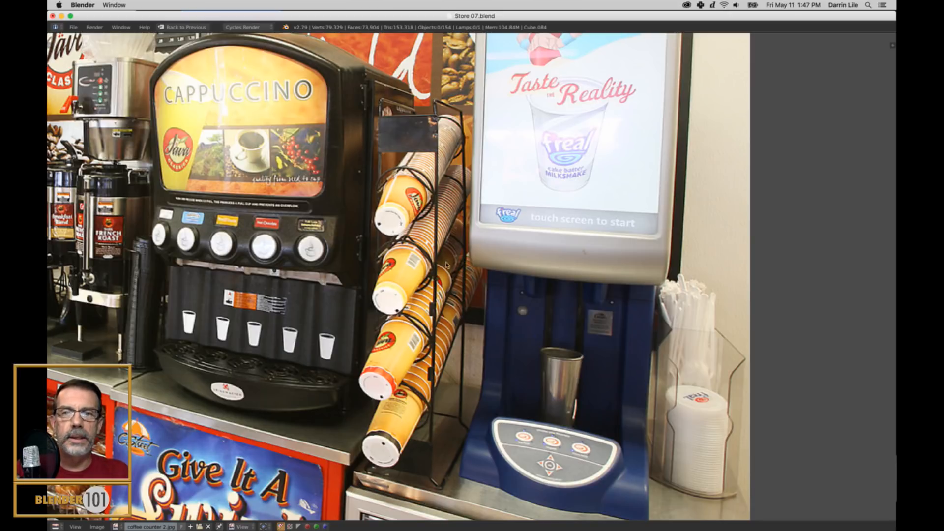
middle_drag(209, 308, 487, 324)
middle_drag(342, 289, 445, 304)
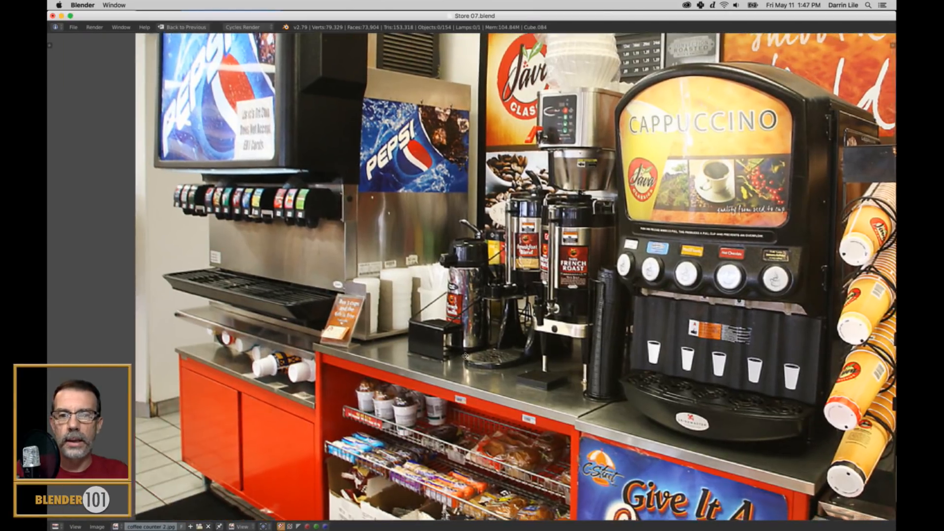
middle_drag(465, 356, 568, 256)
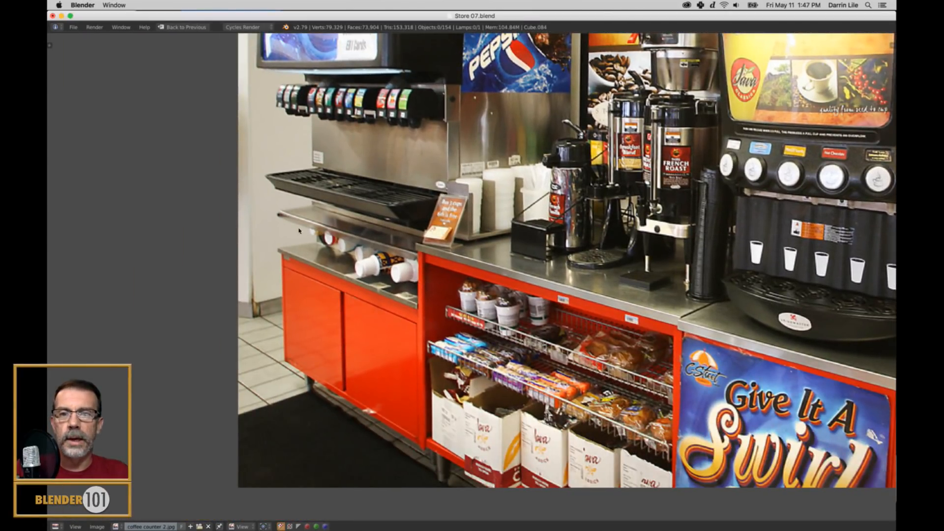
scroll(573, 333, right, 6)
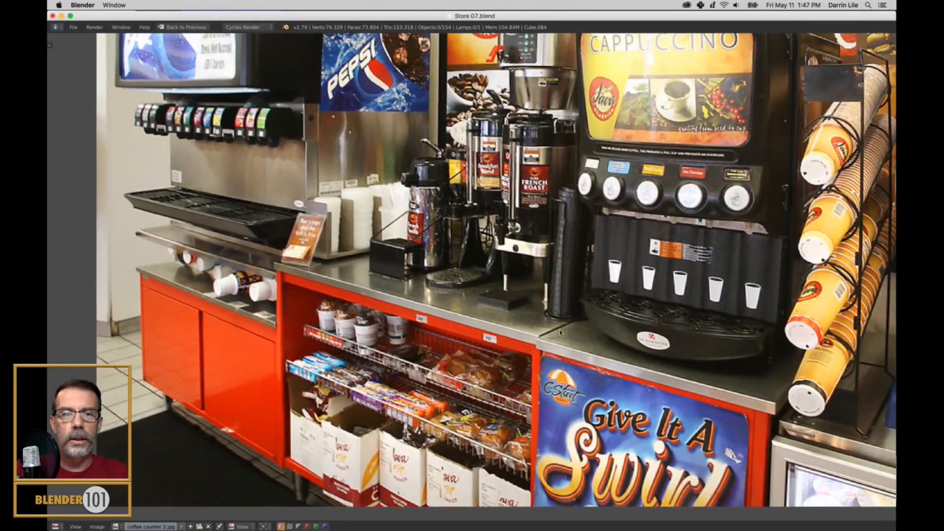
key(Home)
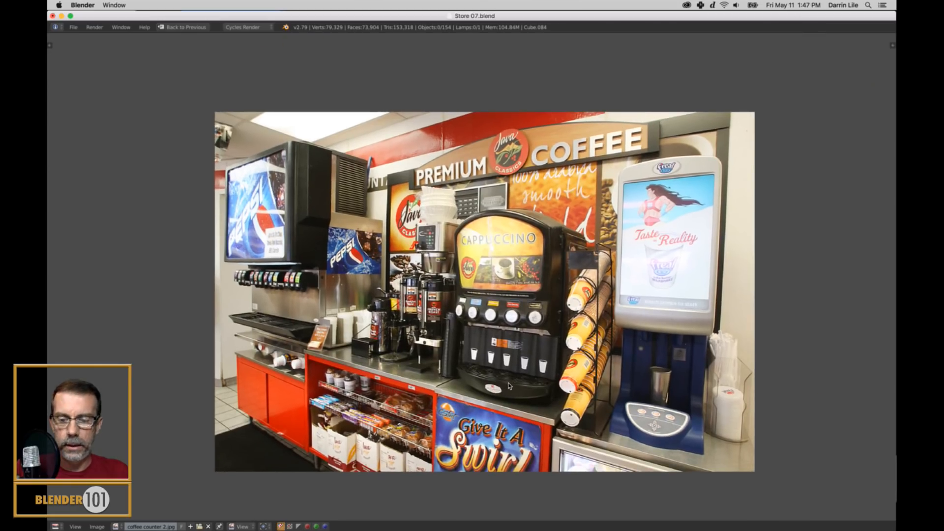
Show the Environment folder's images as thumbnails and load "soda counter.jpg" as the reference image.
click(199, 526)
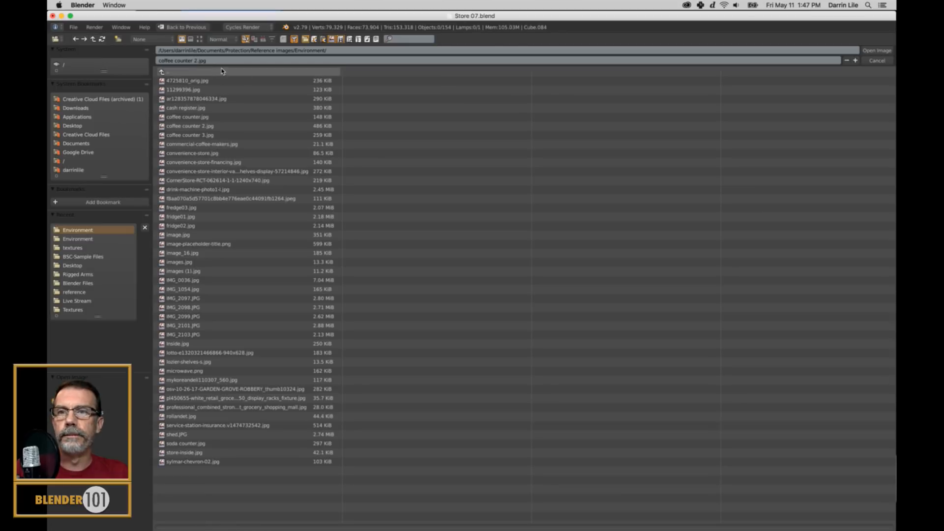
click(200, 40)
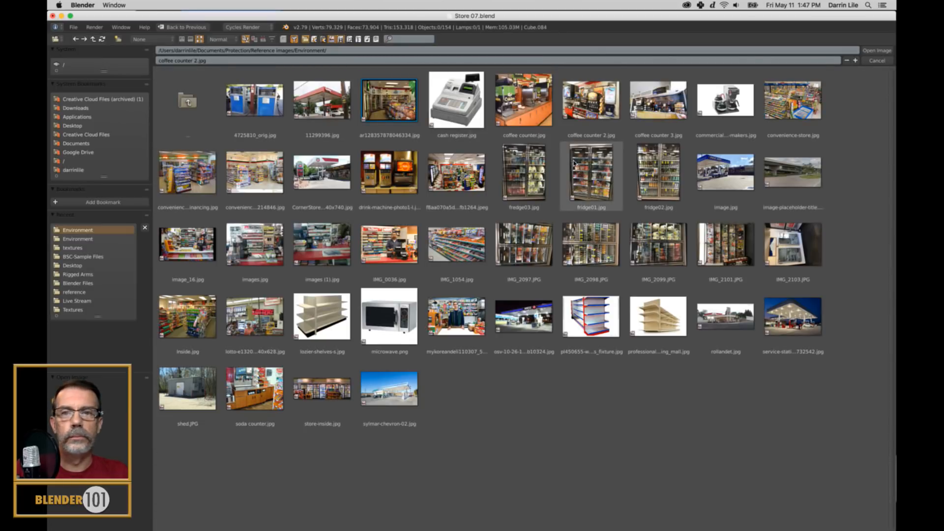
double_click(253, 394)
scroll(550, 303, up, 1)
scroll(593, 220, down, 1)
middle_drag(592, 207, 571, 253)
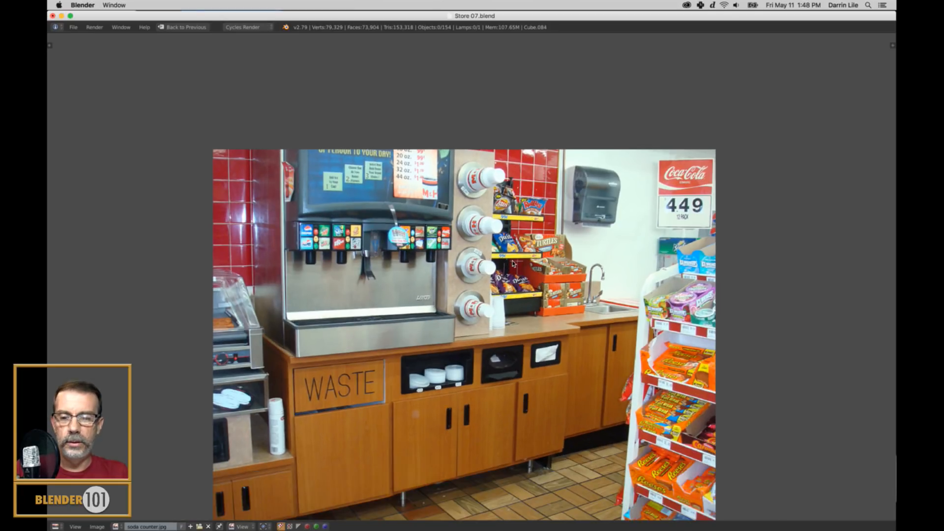
Restore the multi-editor layout and frame the cup dispensers beside the soda fountain in the reference image.
key(ctrl+Up)
middle_drag(826, 242, 820, 271)
scroll(823, 243, down, 2)
scroll(824, 243, up, 2)
scroll(824, 244, down, 1)
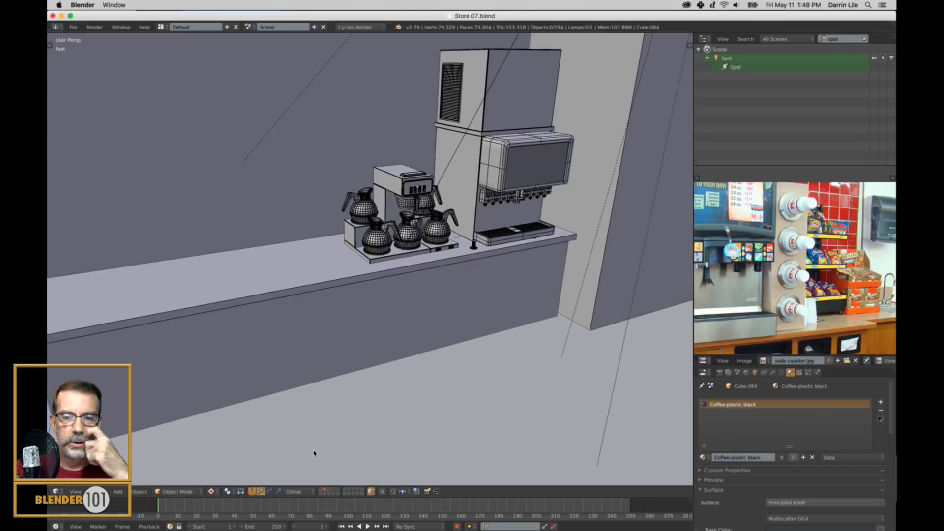
Switch the 3D viewport to an empty layer for modeling the next object.
click(345, 490)
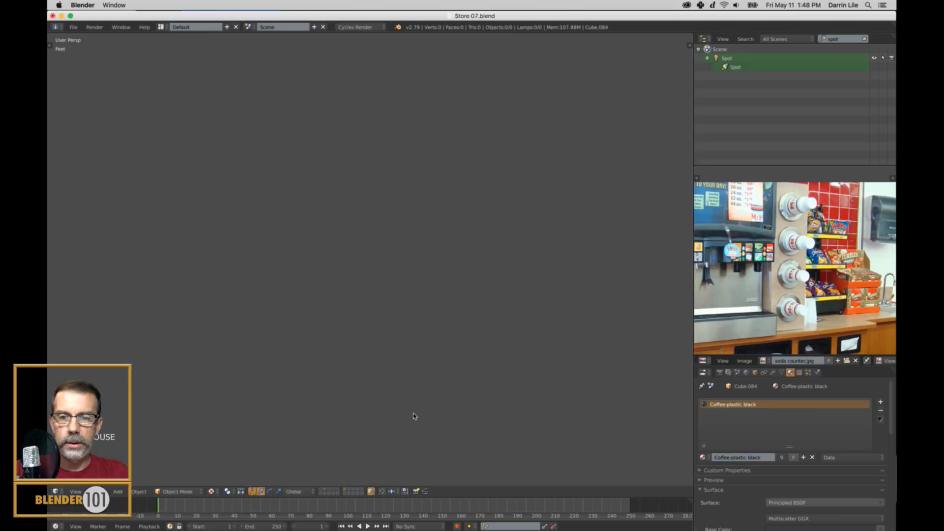
scroll(441, 383, down, 8)
middle_drag(337, 359, 477, 305)
scroll(499, 319, up, 6)
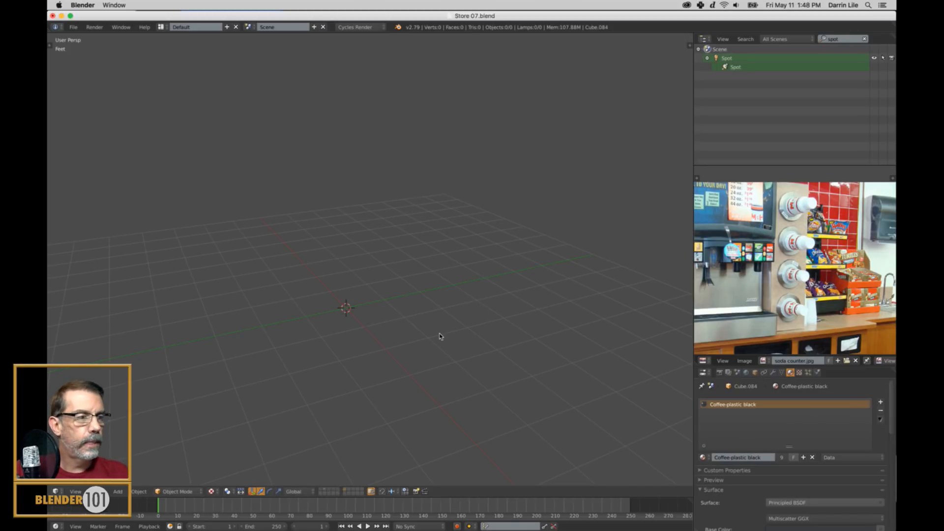
Add "DVD rental machine" in cell A15 of the Excel object list and return to Blender.
mouse_move(557, 523)
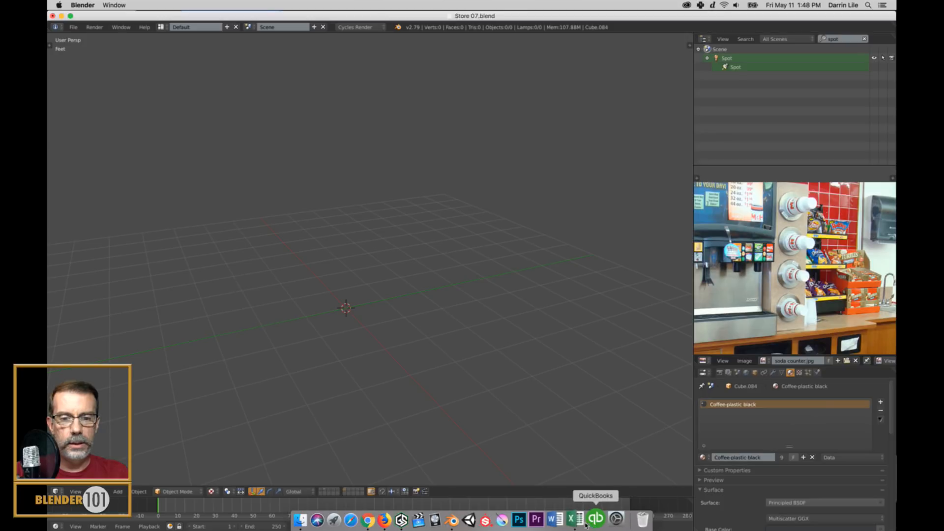
click(575, 521)
click(603, 265)
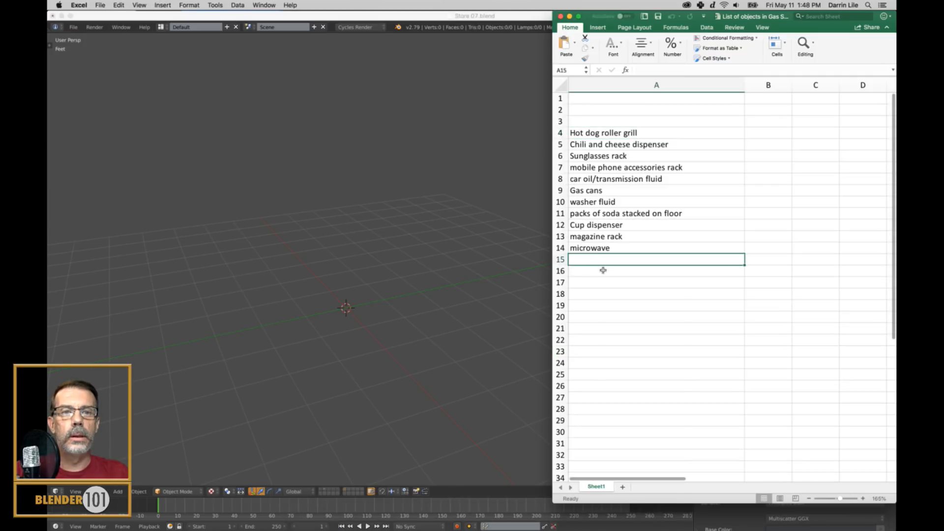
text(DVD rental machine)
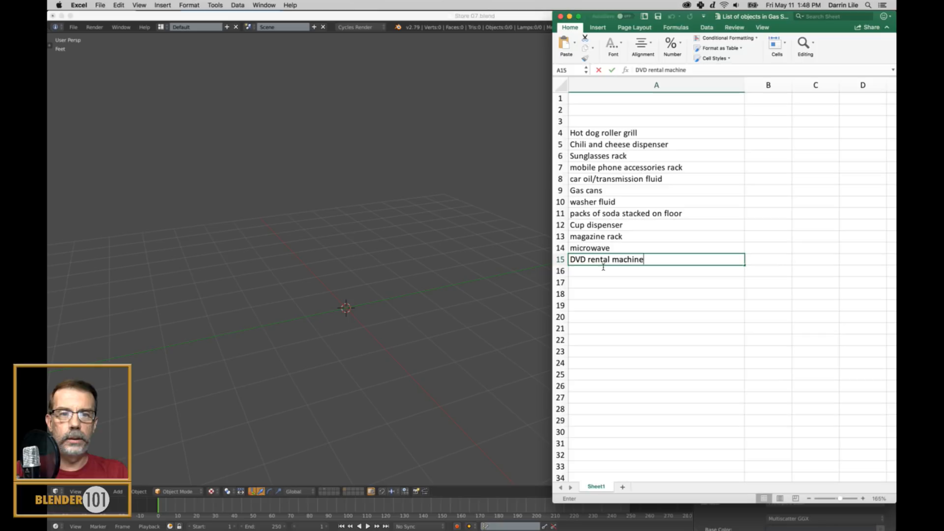
key(Return)
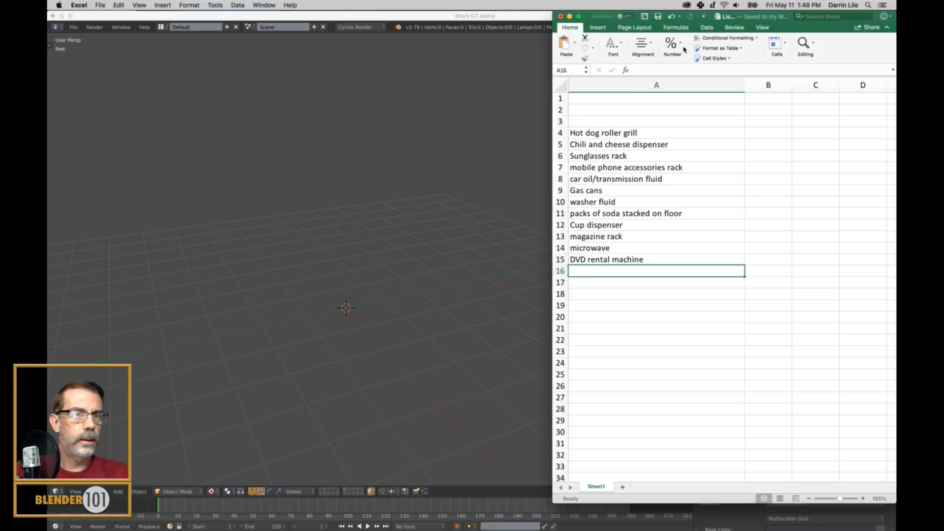
click(508, 15)
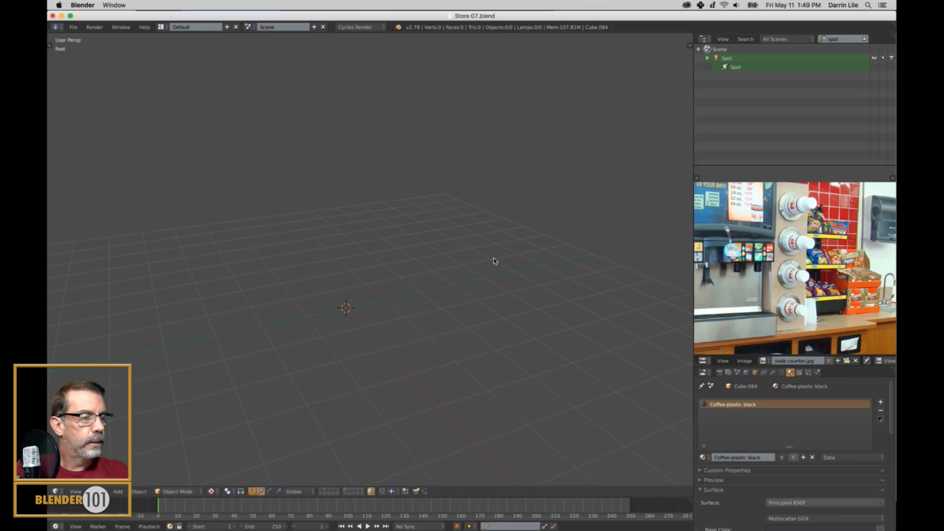
Add "Slushee machine" in cell A16 of the Excel object list and return to Blender.
mouse_move(610, 522)
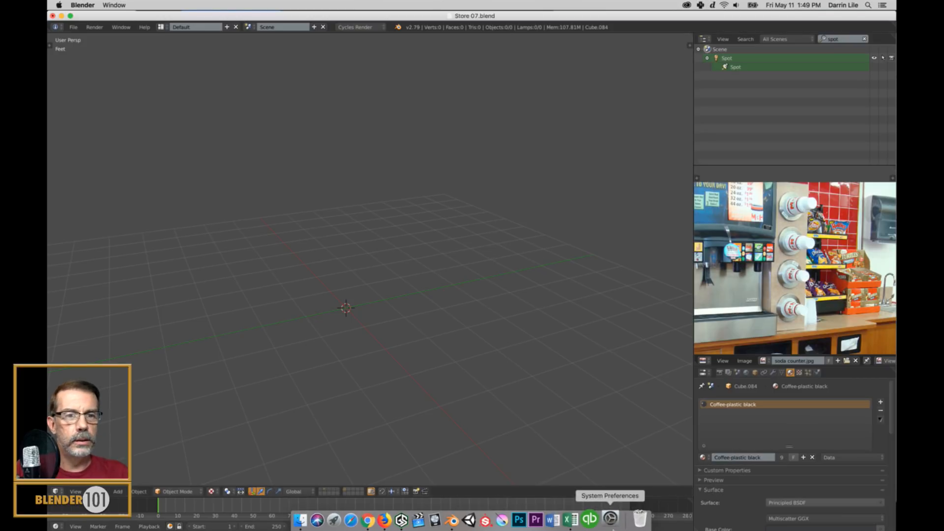
click(575, 520)
text(Sl)
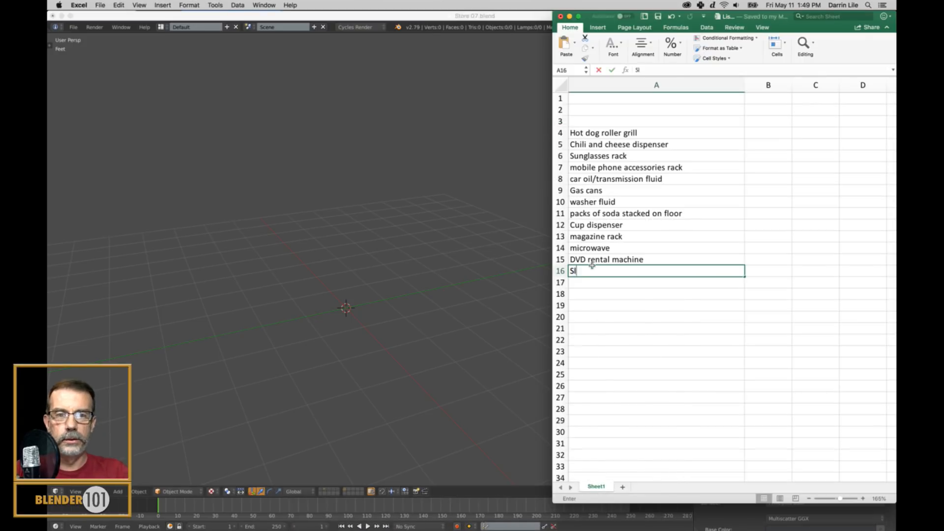
text(ushee machine)
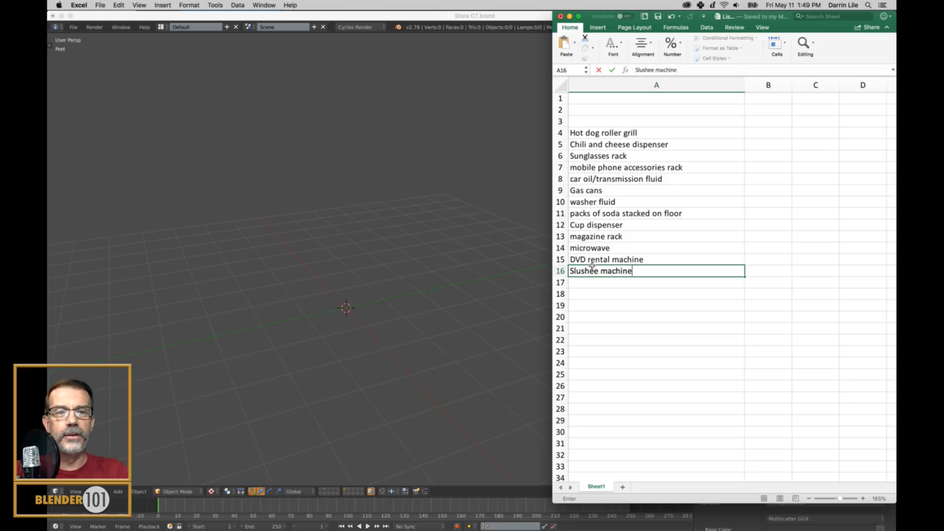
key(Return)
click(519, 17)
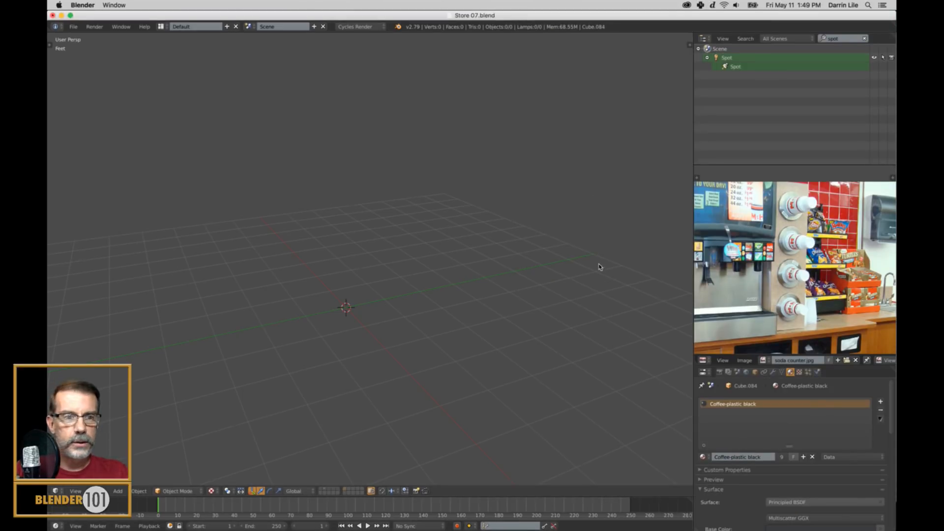
Add a cube at the 3D cursor and raise it along Z so that it rests on the grid.
key(shift+a)
mouse_move(411, 264)
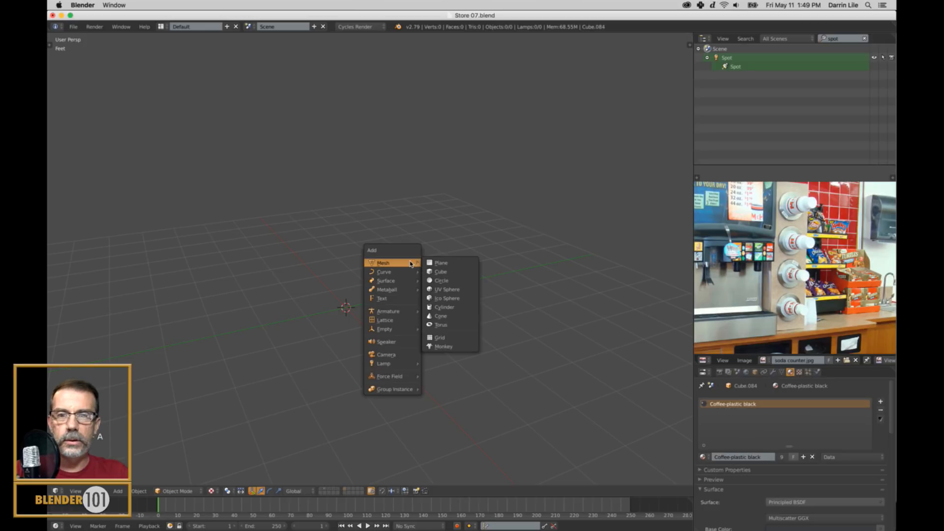
click(443, 273)
drag(350, 282, 350, 242)
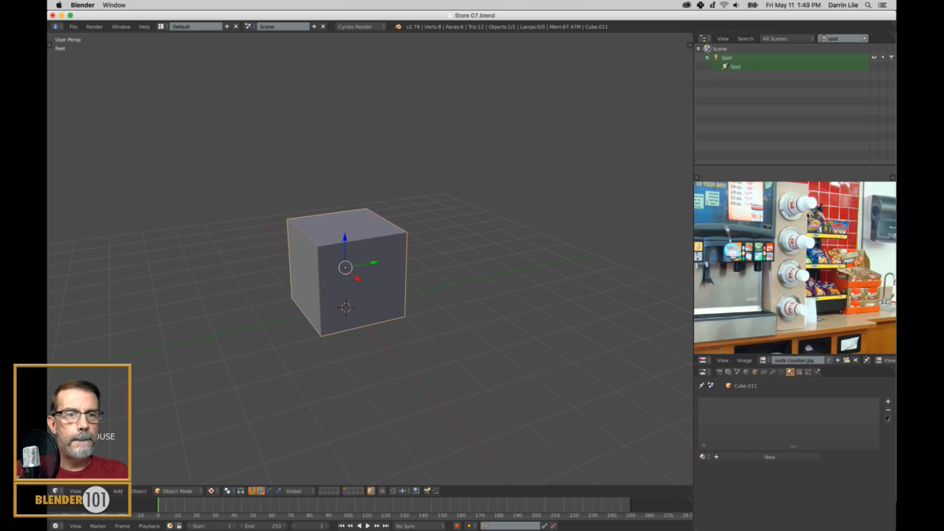
mouse_move(415, 310)
middle_down()
mouse_move(424, 305)
mouse_move(416, 312)
middle_up()
Move the cube's top face up along Z in face select mode to form a tall box.
key(Tab)
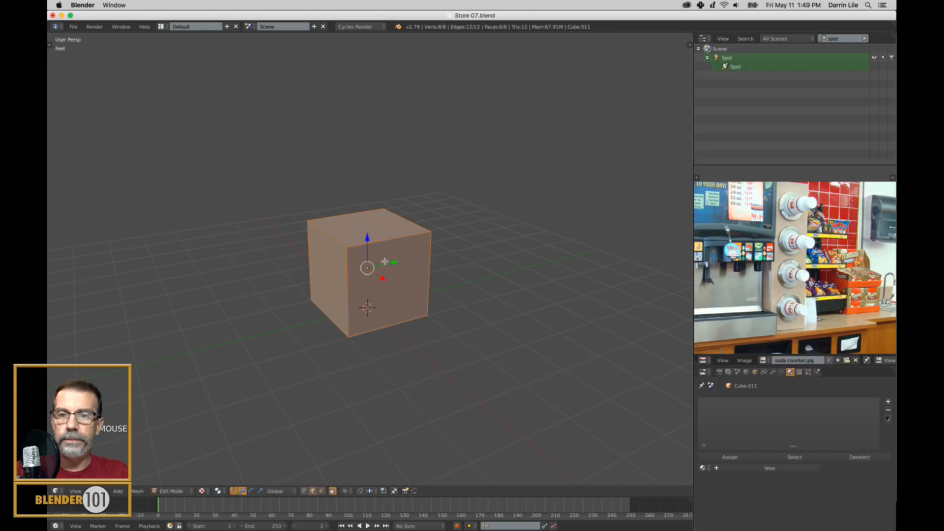
key(ctrl+Tab)
click(376, 256)
right_click(374, 236)
drag(368, 195, 386, 68)
scroll(371, 257, up, 6)
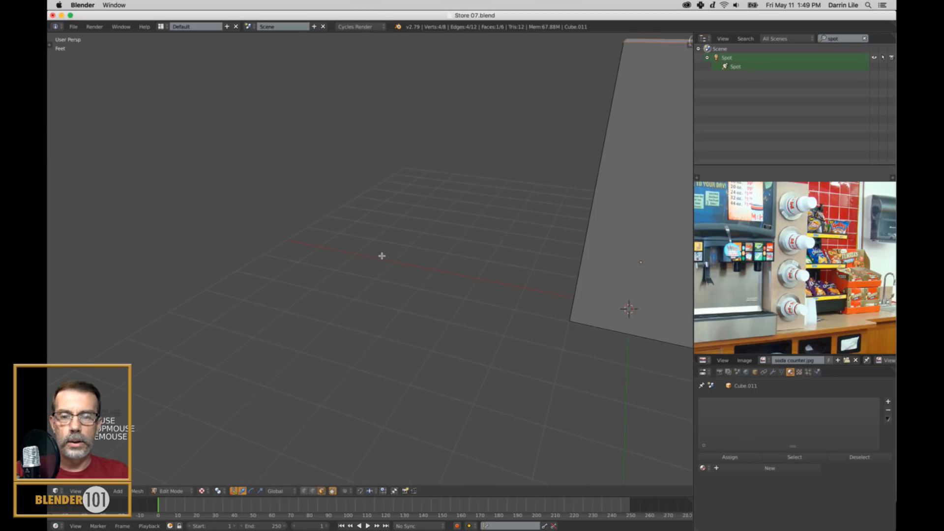
scroll(422, 279, down, 3)
key(KP_Decimal)
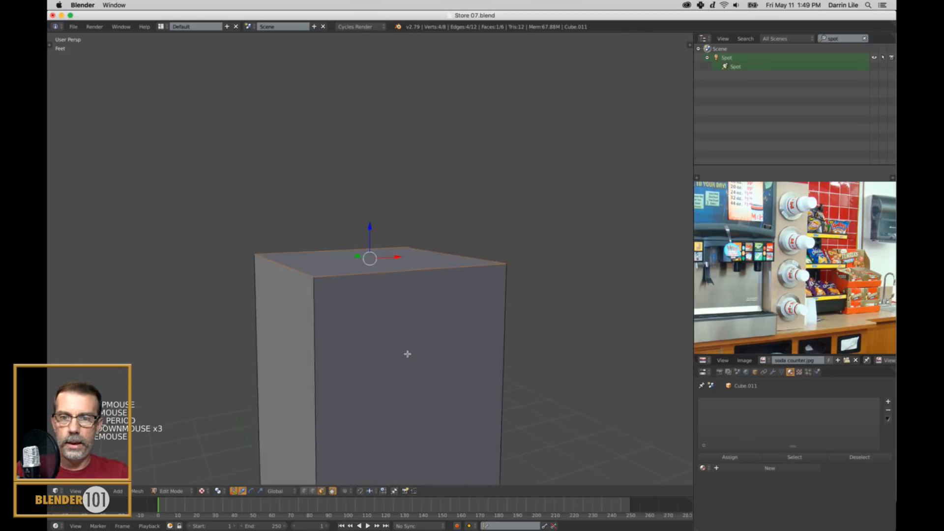
Move the box's rear face outward along X to make the box deeper.
right_click(290, 399)
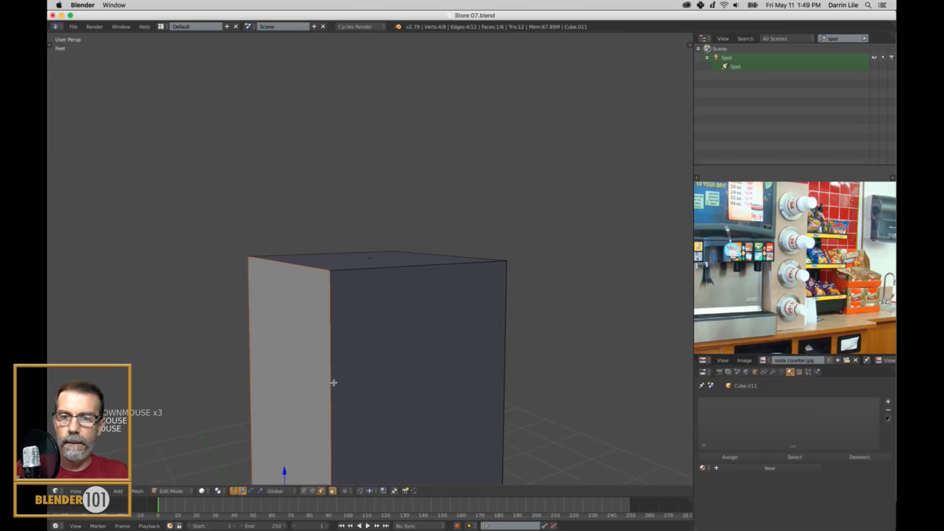
middle_drag(327, 379, 409, 261)
scroll(414, 290, down, 3)
drag(377, 301, 300, 322)
middle_drag(413, 335, 354, 342)
scroll(360, 341, down, 1)
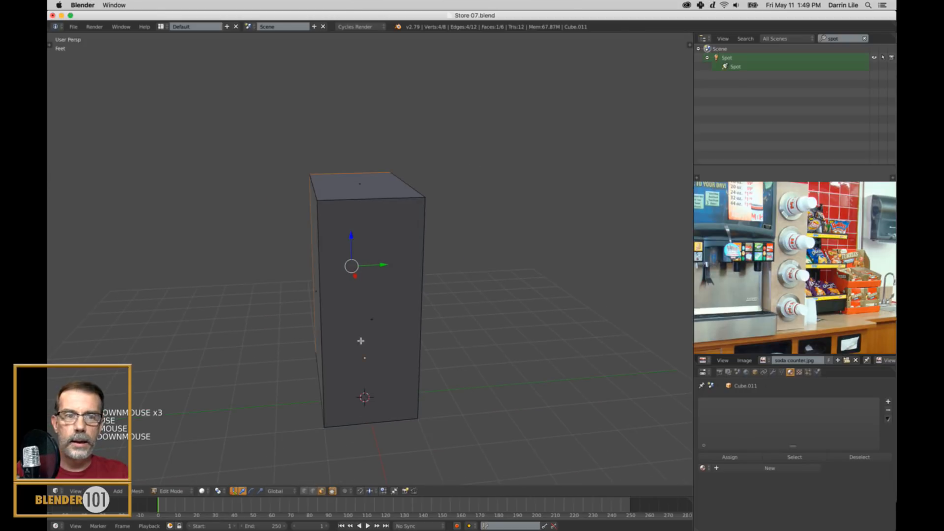
middle_drag(438, 352, 440, 349)
key(s)
key(y)
right_click(440, 349)
Return to Object Mode and widen the whole box slightly along the Y axis.
key(a)
key(Tab)
middle_drag(440, 348, 491, 334)
key(KP_1)
key(KP_5)
key(KP_3)
key(KP_5)
scroll(537, 320, down, 1)
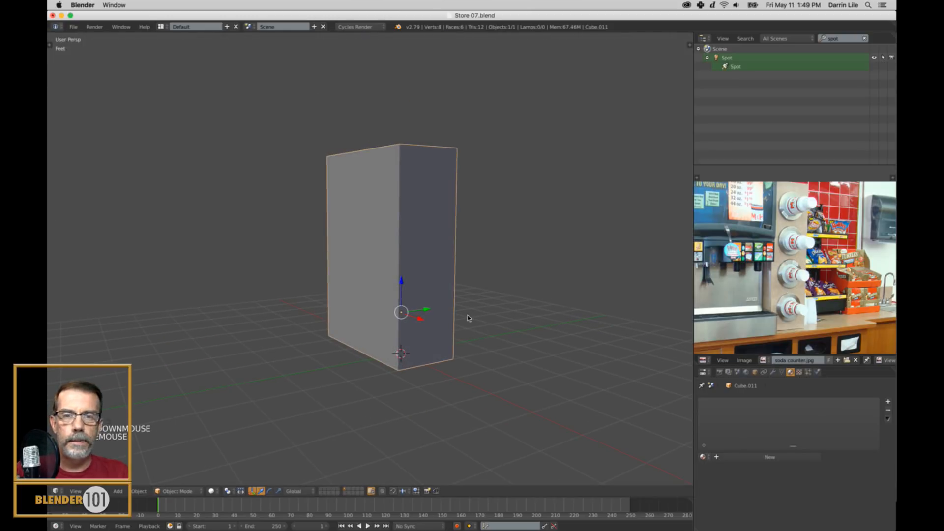
key(s)
key(y)
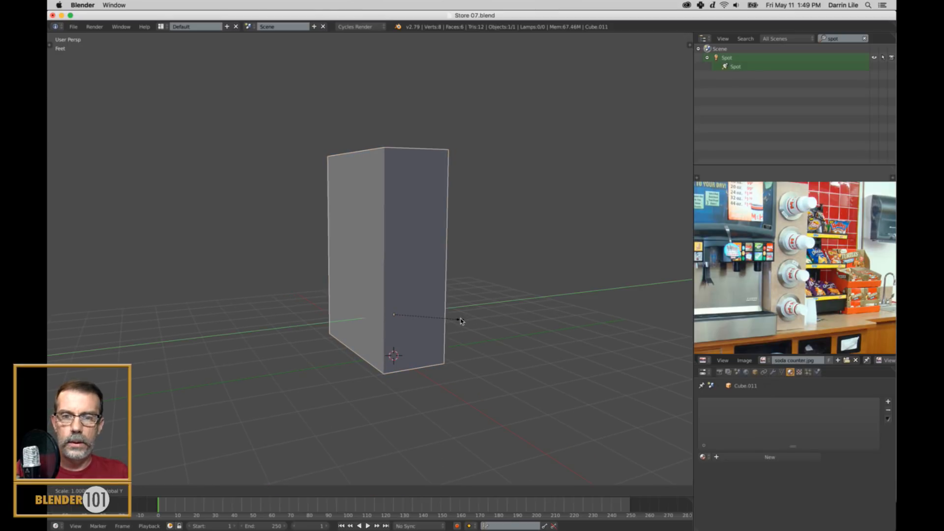
click(467, 325)
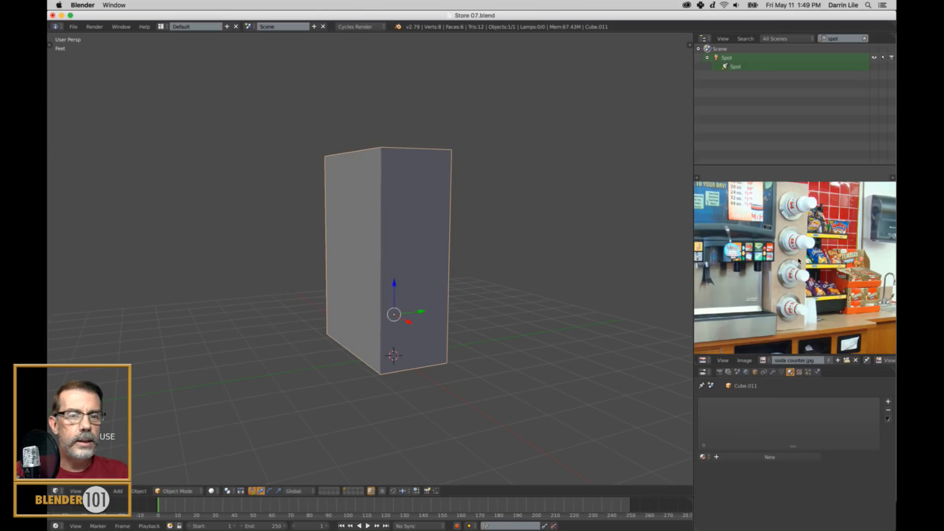
Examine the round metal flanges and protruding cups of the cup dispensers in the soda counter photo.
scroll(799, 261, up, 5)
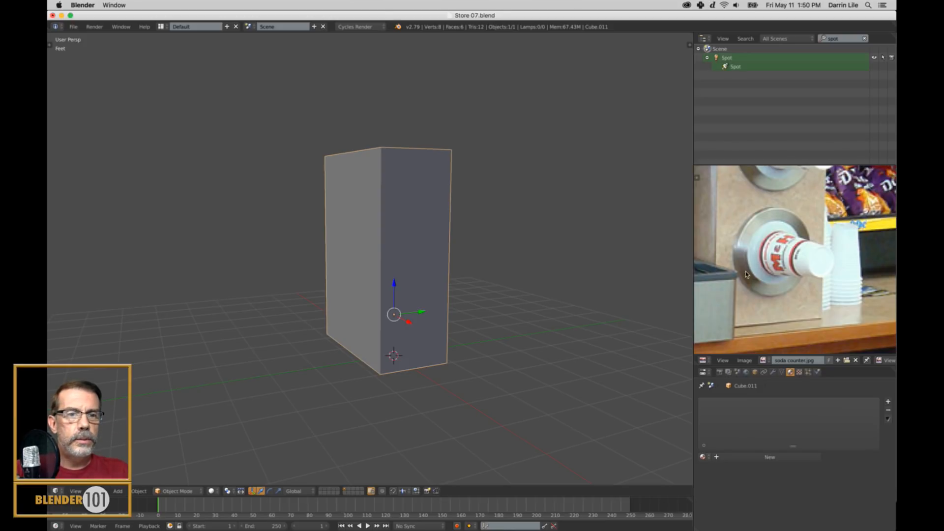
middle_drag(773, 220, 778, 283)
middle_drag(774, 167, 782, 285)
middle_drag(789, 224, 783, 285)
scroll(787, 284, down, 1)
middle_drag(795, 347, 792, 256)
middle_drag(792, 300, 792, 255)
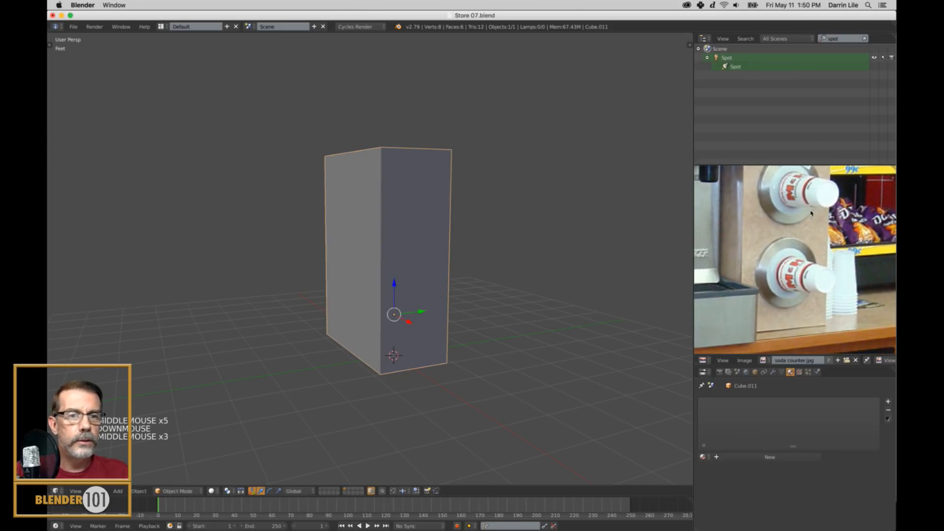
Snap the 3D cursor to the center of the box's front face and return to Object Mode.
key(Tab)
right_click(424, 332)
key(shift+s)
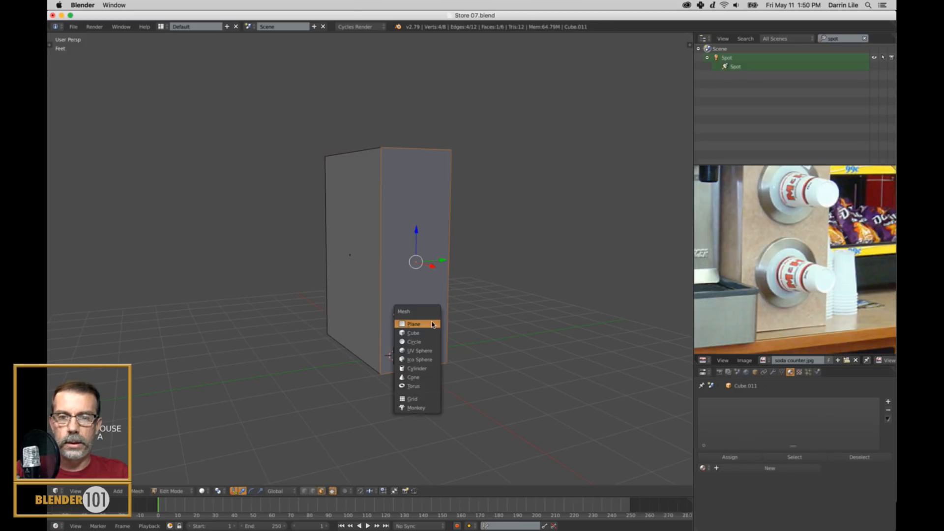
key(shift+s)
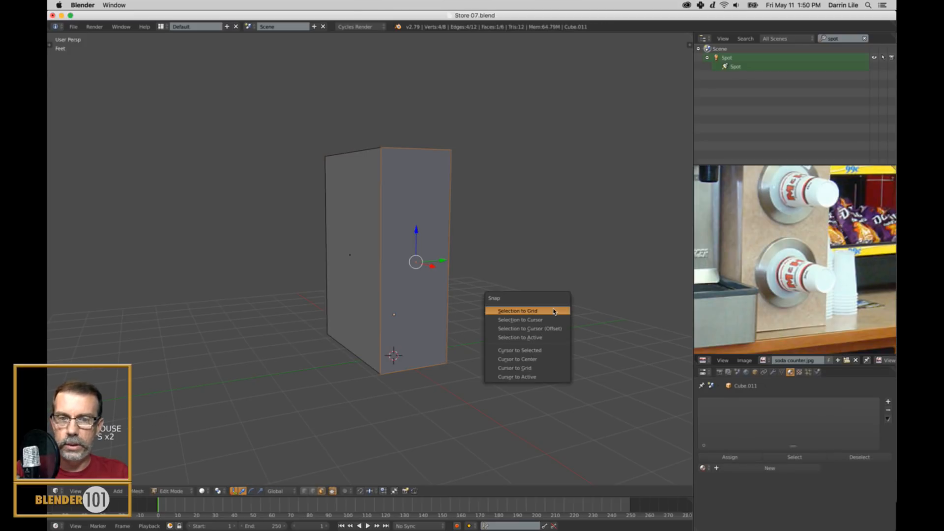
click(540, 353)
key(Tab)
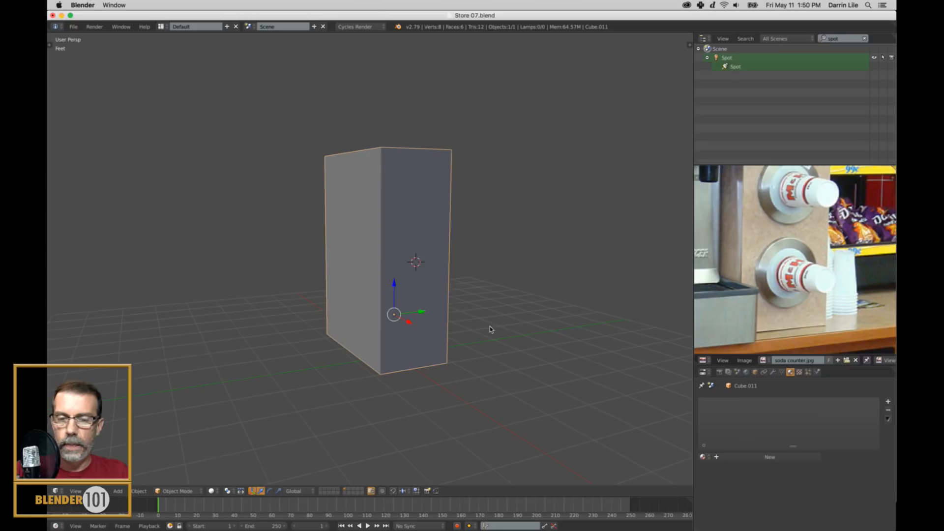
Add a cylinder at the 3D cursor on the box's front face.
key(shift+a)
mouse_move(490, 329)
click(521, 371)
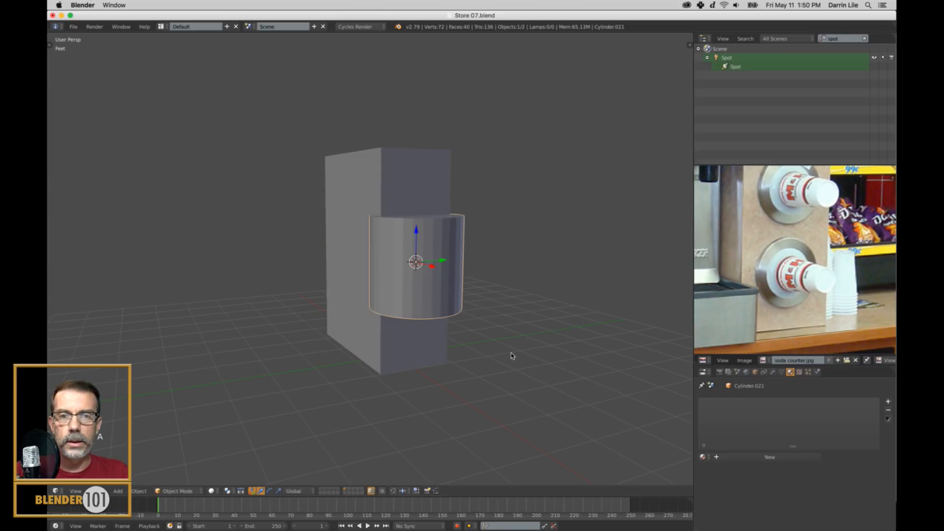
Reduce the new cylinder to 16 vertices and set its cap fill type to Nothing.
key(t)
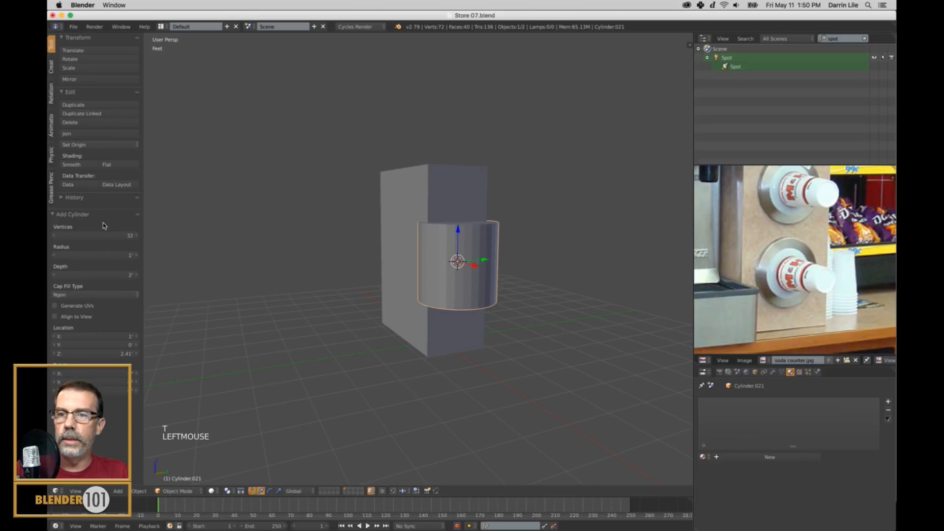
double_click(103, 235)
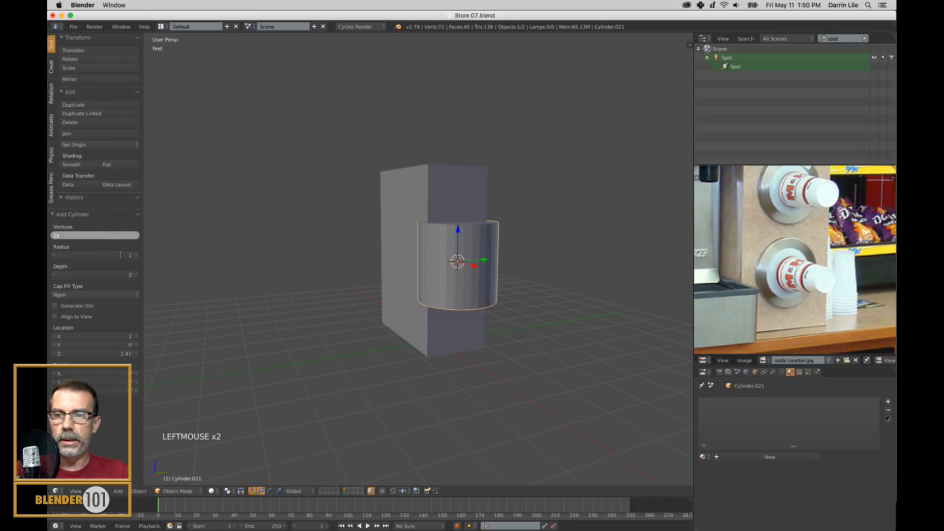
key(Return)
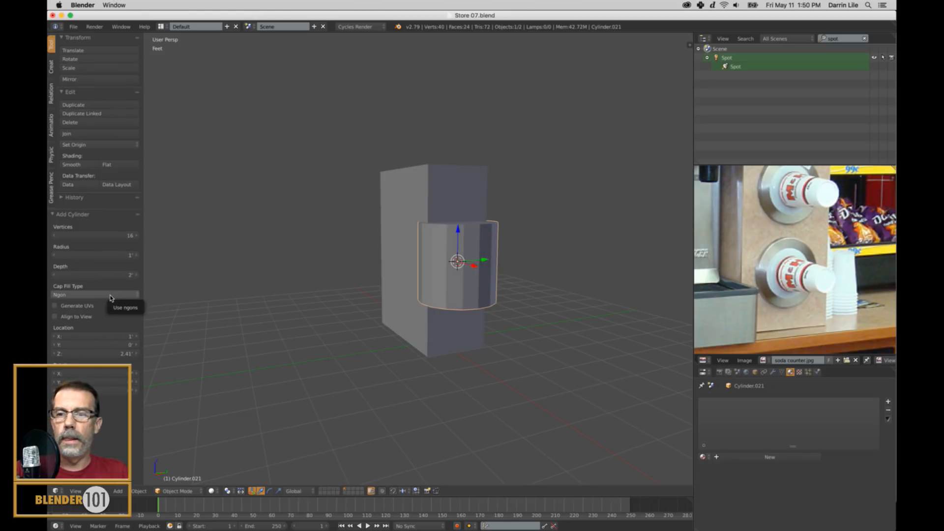
click(110, 296)
click(71, 284)
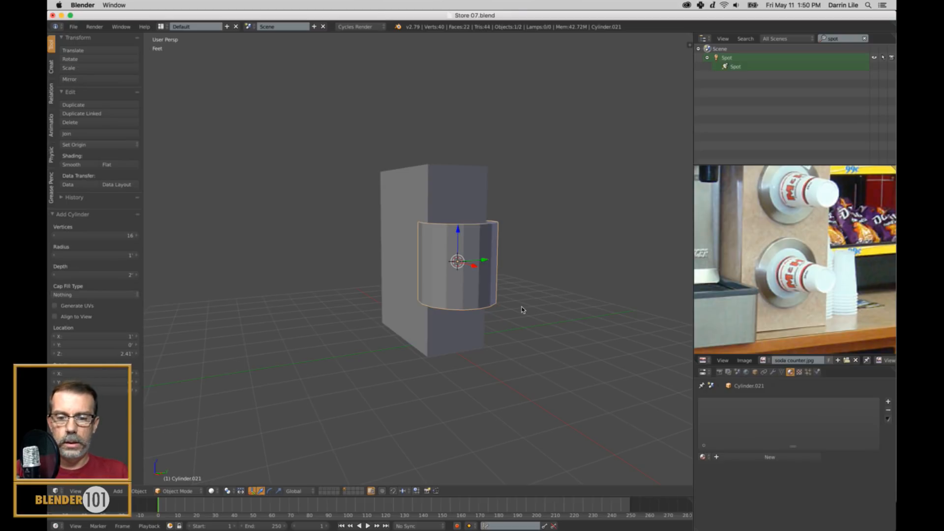
Rotate the open cylinder 90° about the Y axis and scale it down uniformly to about 0.546.
key(r)
key(y)
key(9)
key(0)
key(Return)
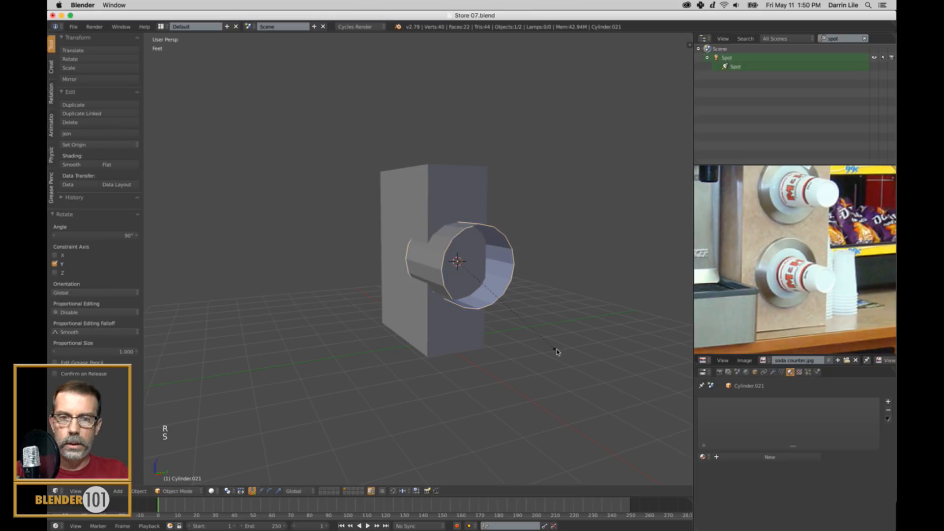
key(s)
click(516, 301)
middle_drag(516, 301, 557, 372)
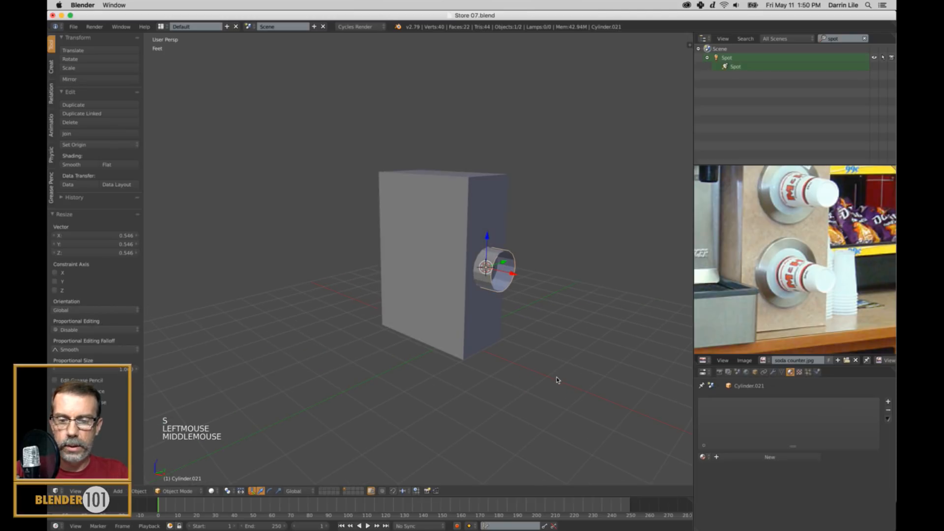
Scale the cylinder along the X axis to about 0.269, flattening it into a thin ring.
key(s)
key(s)
click(502, 293)
scroll(521, 300, up, 3)
shift+middle_drag(543, 298, 546, 328)
scroll(545, 328, down, 1)
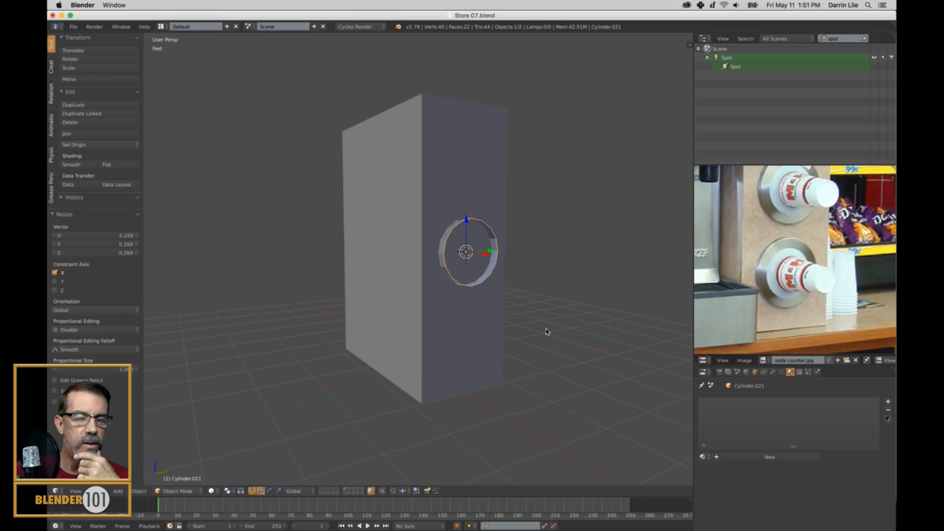
Scale the ring down uniformly to about 0.768 and compare it with the dispensers in the reference photo.
scroll(507, 285, up, 1)
shift+middle_drag(501, 281, 501, 310)
scroll(500, 286, up, 2)
shift+scroll(500, 286, up, 1)
key(s)
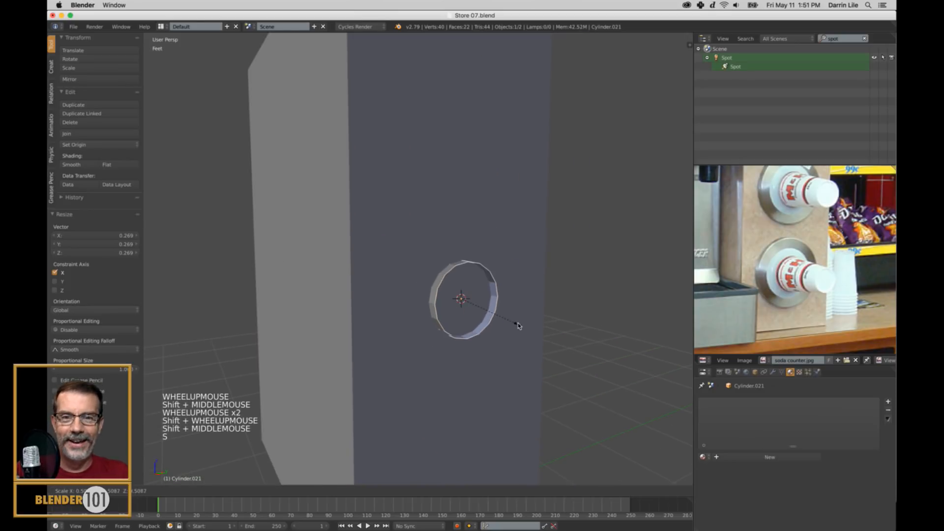
click(545, 343)
scroll(835, 231, down, 4)
shift+middle_drag(838, 230, 818, 283)
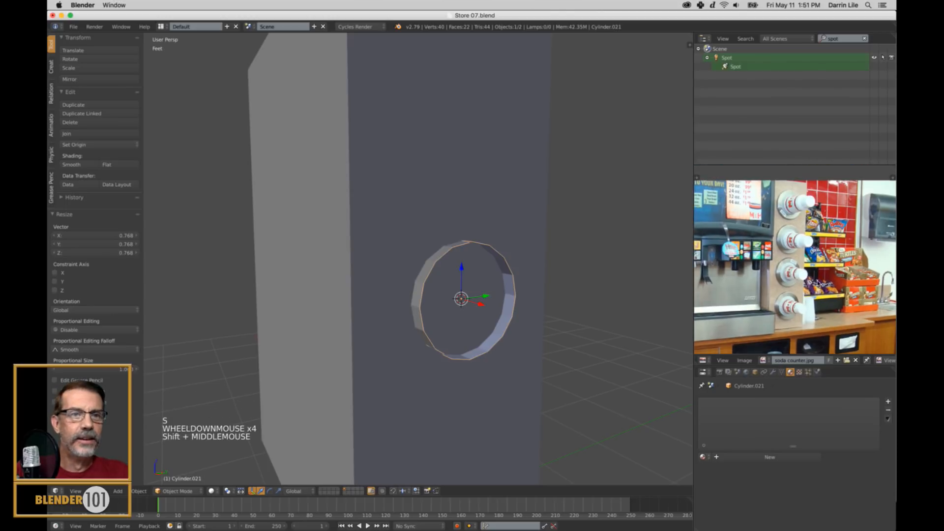
Enlarge the ring uniformly by a factor of about 1.18 on the box's front face.
shift+middle_drag(566, 317, 575, 256)
scroll(570, 291, down, 1)
shift+middle_drag(567, 293, 573, 311)
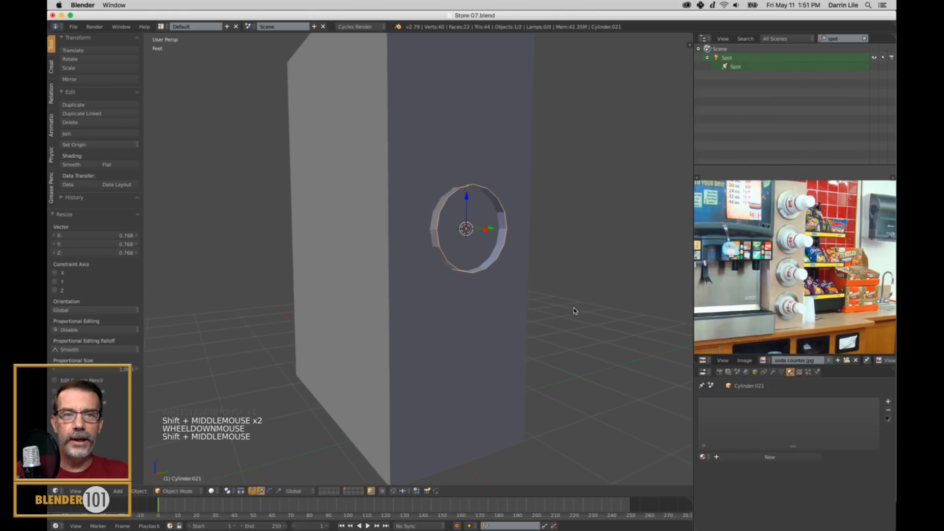
scroll(571, 309, down, 1)
key(s)
key(s)
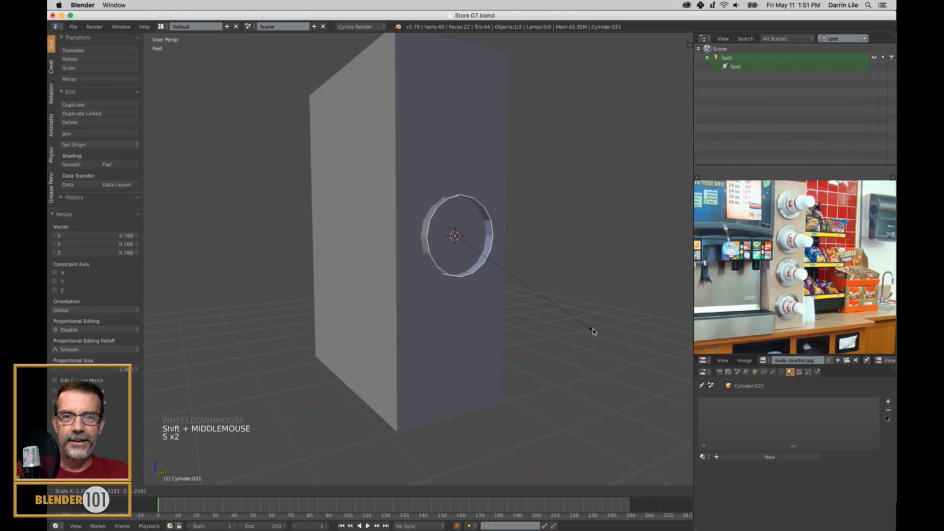
click(590, 327)
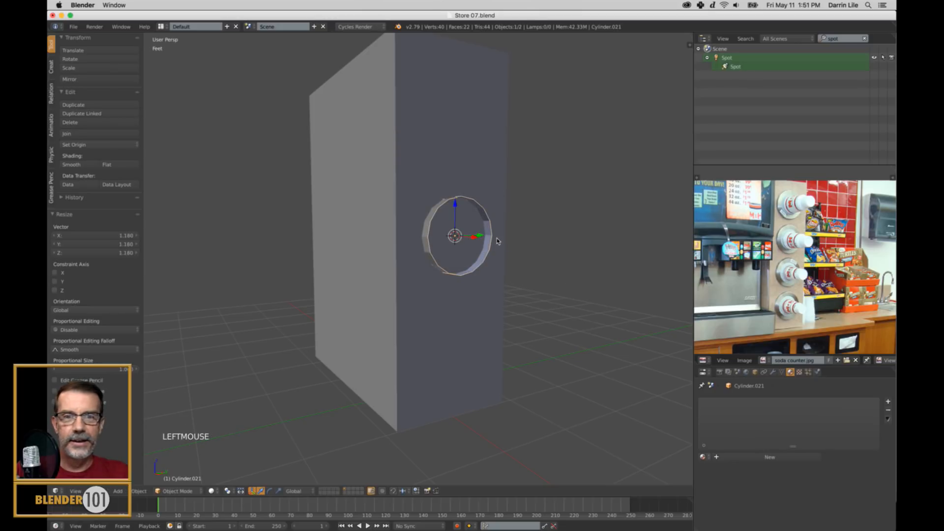
Slide the ring slightly back along the X axis into the box's front face.
middle_drag(497, 242, 518, 253)
key(Tab)
key(Tab)
drag(487, 245, 485, 249)
scroll(514, 255, up, 3)
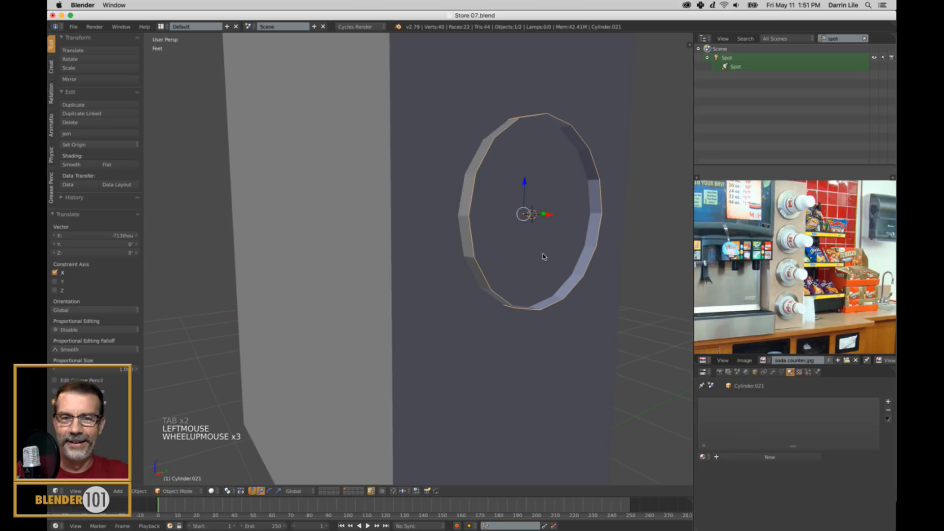
Select the ring's front edge loop in Edit Mode, extrude it and scale it inward to about 0.726 to form a flat flange.
key(Tab)
key(ctrl+Tab)
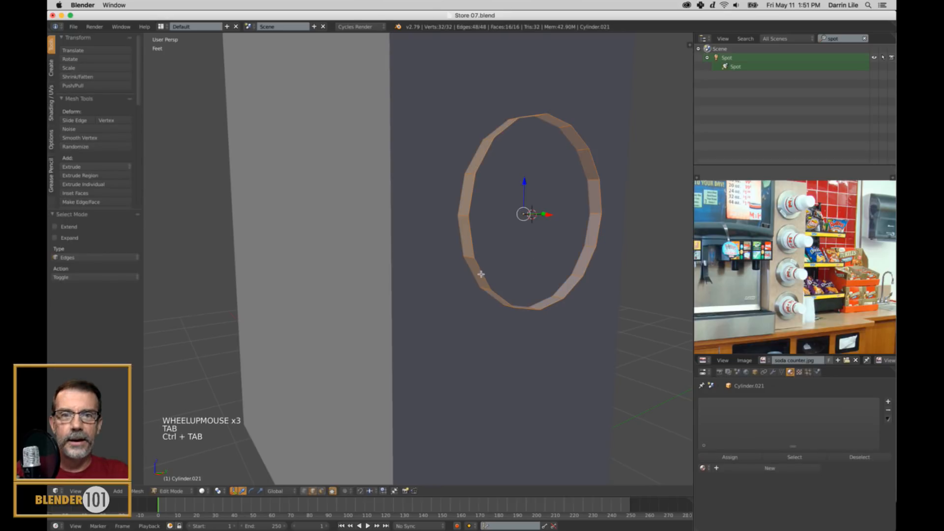
alt+right_click(480, 274)
middle_drag(602, 284, 600, 291)
key(KP_Decimal)
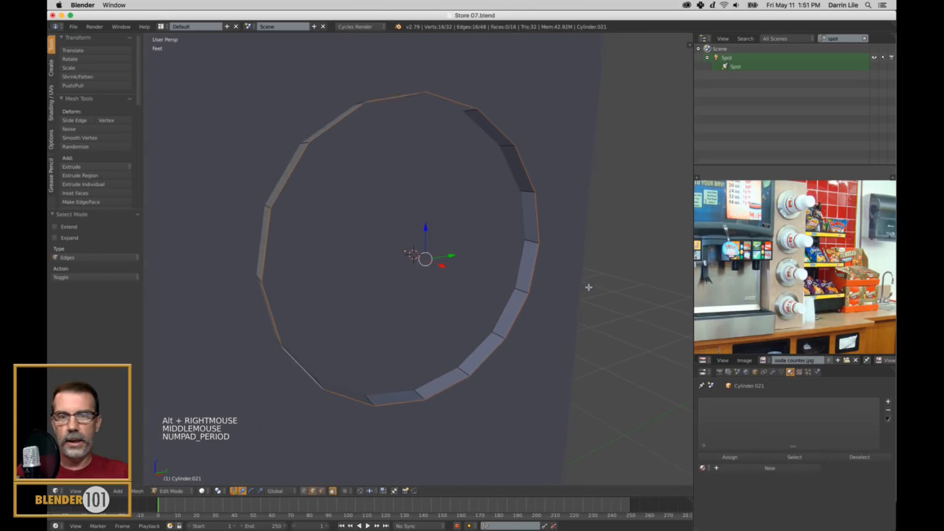
scroll(544, 305, down, 3)
middle_drag(544, 305, 580, 295)
scroll(831, 256, up, 3)
scroll(815, 257, up, 3)
middle_drag(824, 262, 831, 321)
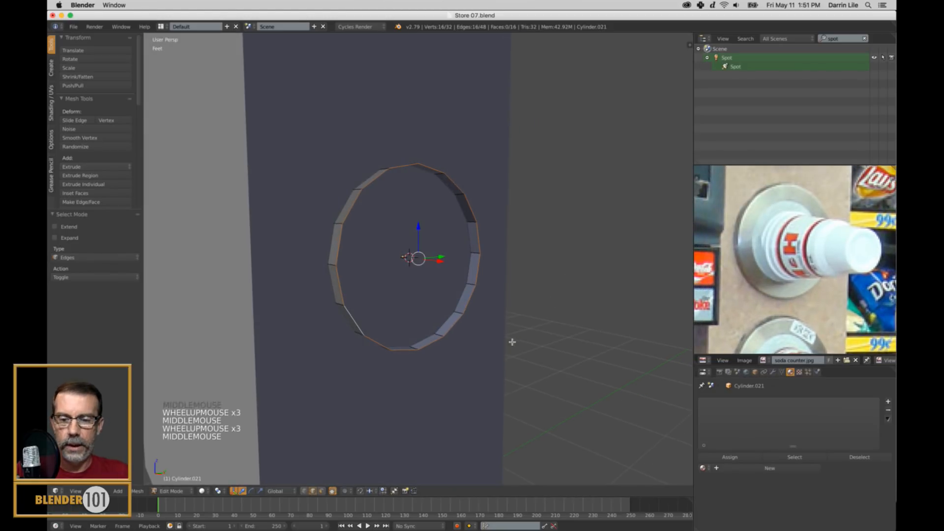
key(e)
key(e)
key(s)
key(s)
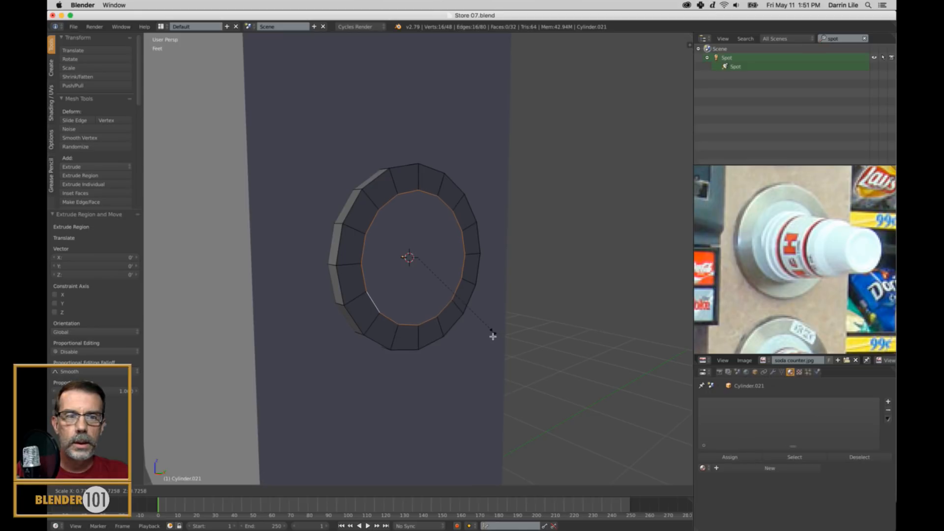
click(496, 339)
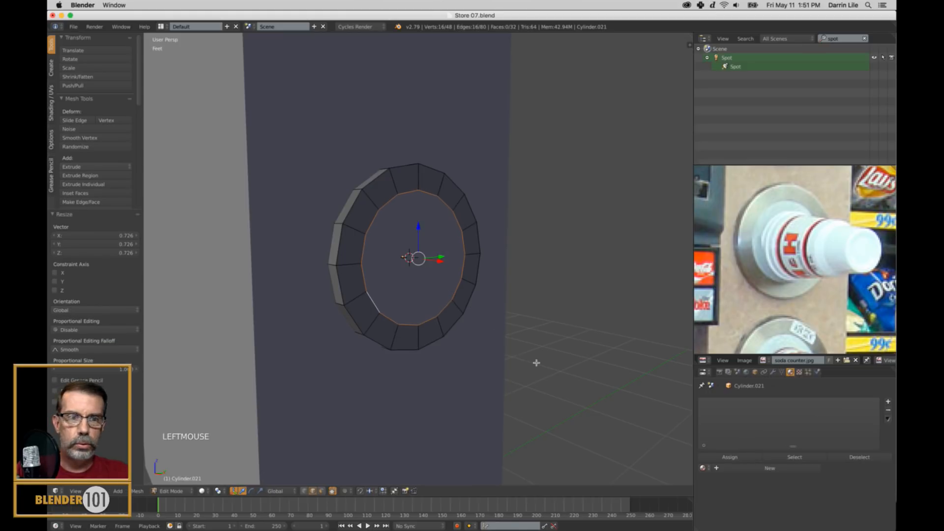
Extrude the flange's inner edge loop and push it slightly back along the X axis as a recessed lip.
key(e)
key(e)
key(s)
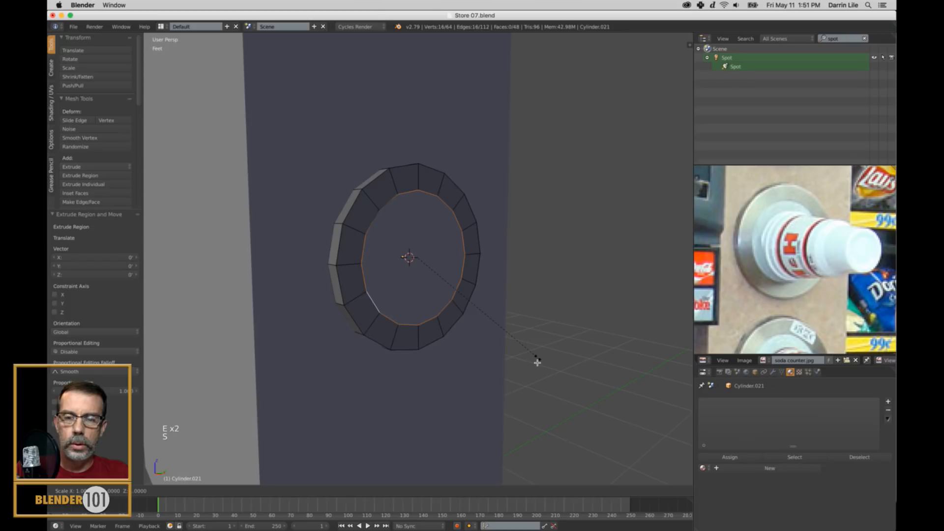
right_click(537, 362)
drag(440, 265, 433, 267)
Extrude the recessed loop again, scale it inward and pull it about 1.36 inches forward along the X axis.
middle_drag(596, 264, 542, 310)
scroll(479, 293, up, 2)
key(e)
click(544, 317)
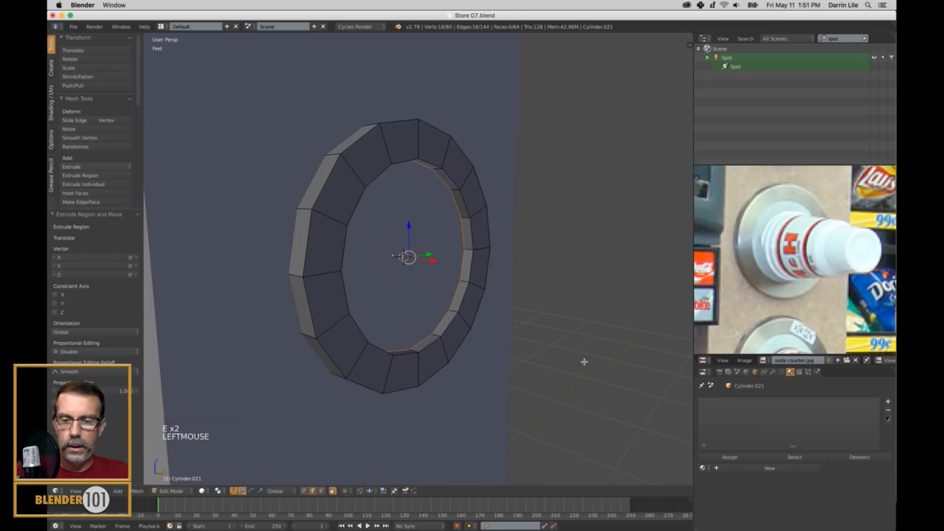
key(s)
click(561, 347)
drag(437, 263, 455, 283)
middle_drag(482, 289, 482, 294)
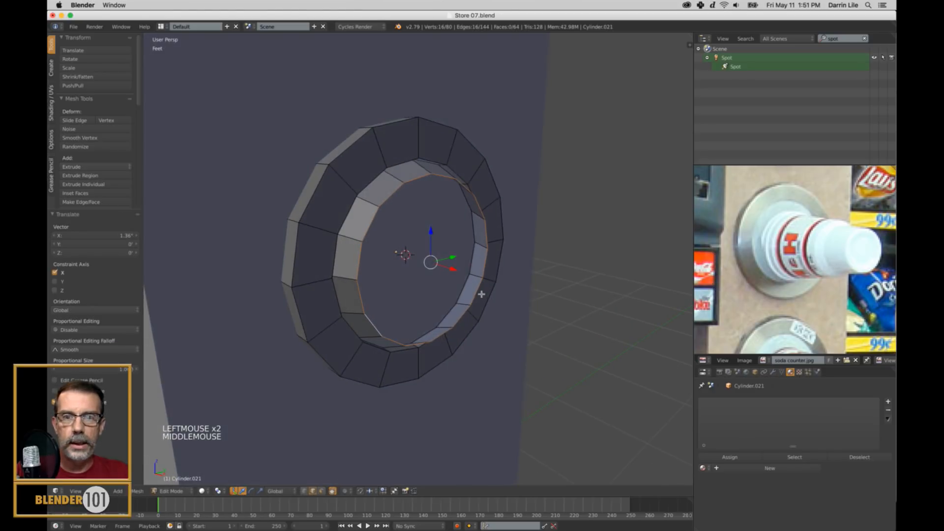
Extrude the protruding loop and scale it inward to about 0.948 to form a narrow rim.
key(e)
key(s)
key(s)
click(542, 320)
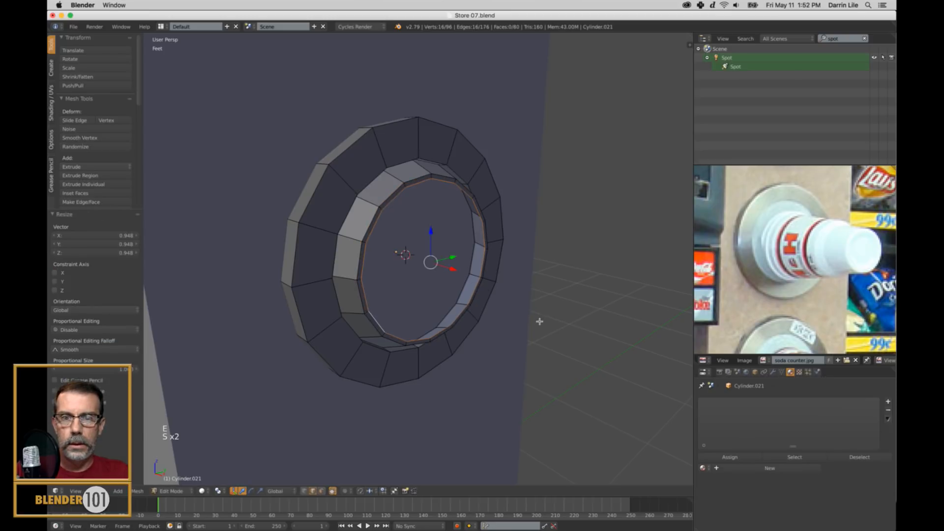
Examine the collars around the cups in the soda counter photo and compare them with the modeled ring.
middle_drag(492, 300, 467, 308)
scroll(482, 309, down, 2)
scroll(787, 275, down, 2)
middle_drag(786, 275, 806, 233)
scroll(786, 280, down, 2)
scroll(785, 280, up, 2)
scroll(822, 273, down, 1)
scroll(806, 233, up, 2)
middle_drag(364, 254, 383, 249)
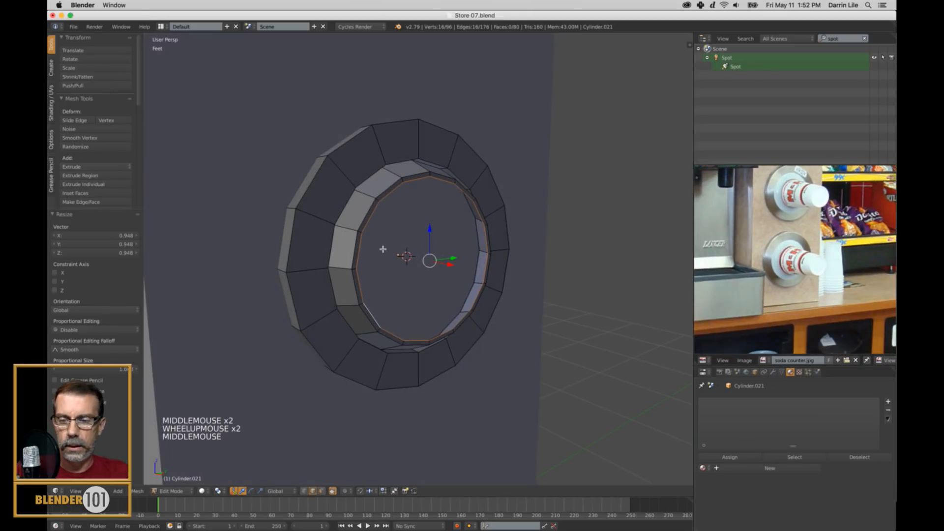
Grow the selection to the whole narrow rim, scale it inward and return to Object Mode.
key(ctrl+KP_Add)
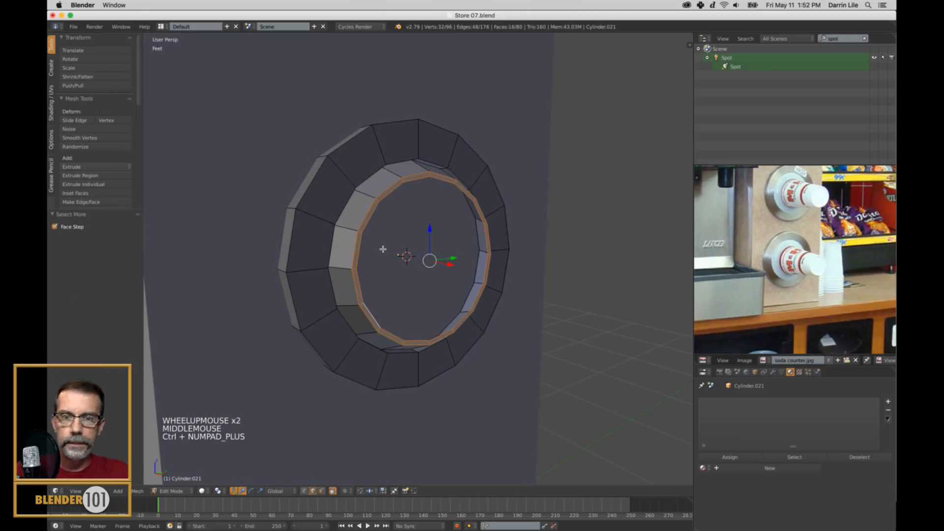
key(s)
click(493, 330)
key(a)
key(Tab)
Select the ring object and hide everything else to isolate it.
scroll(494, 328, down, 2)
scroll(493, 328, down, 2)
middle_drag(493, 328, 440, 310)
scroll(492, 314, up, 5)
right_click(422, 373)
right_click(422, 372)
key(shift+h)
Move the ring's back edge loop about 2.27 inches forward along the X axis to thin the flange.
middle_drag(440, 352, 461, 343)
key(Tab)
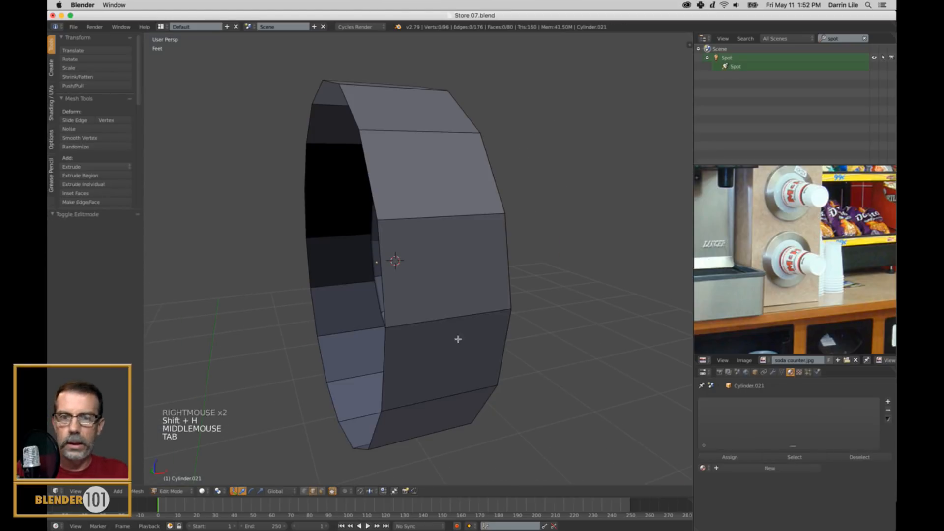
alt+right_click(386, 346)
drag(360, 266, 428, 278)
middle_drag(428, 278, 470, 291)
middle_drag(522, 222, 524, 233)
Apply Edge Split to the edge loop where the flange meets the inner collar, then return to Object Mode.
right_click(524, 233)
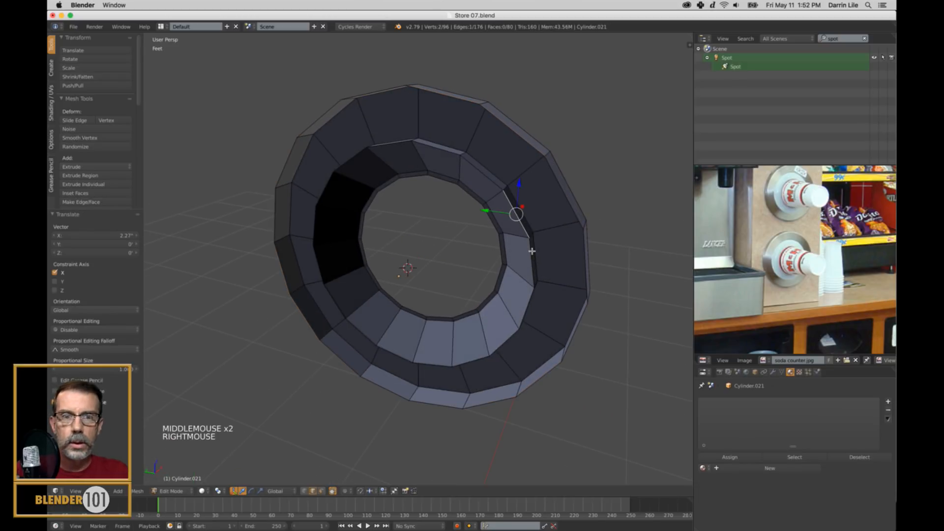
alt+right_click(531, 270)
alt+right_click(530, 270)
key(ctrl+e)
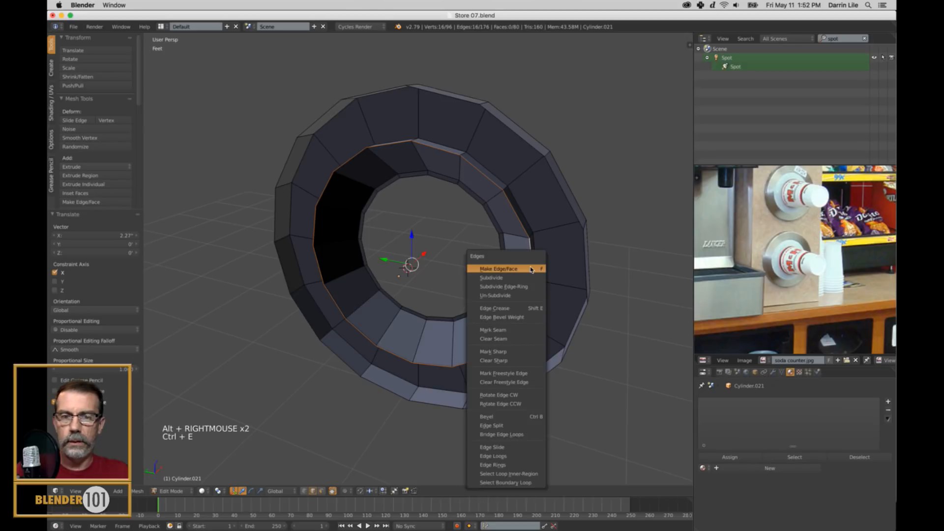
click(507, 425)
key(a)
key(Tab)
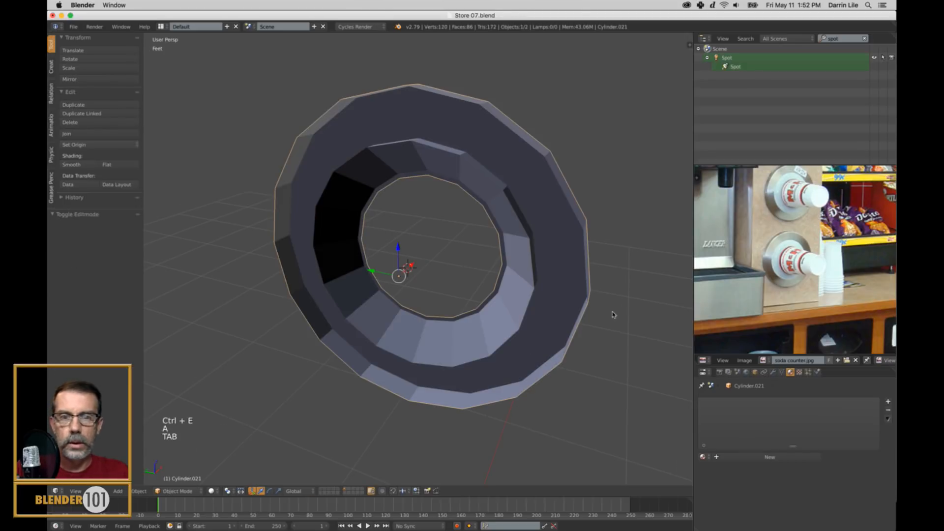
Check the separation of collar and flange by selecting their linked geometry in Edit Mode, then return to Object Mode.
middle_drag(614, 303, 549, 315)
scroll(354, 263, up, 2)
key(Tab)
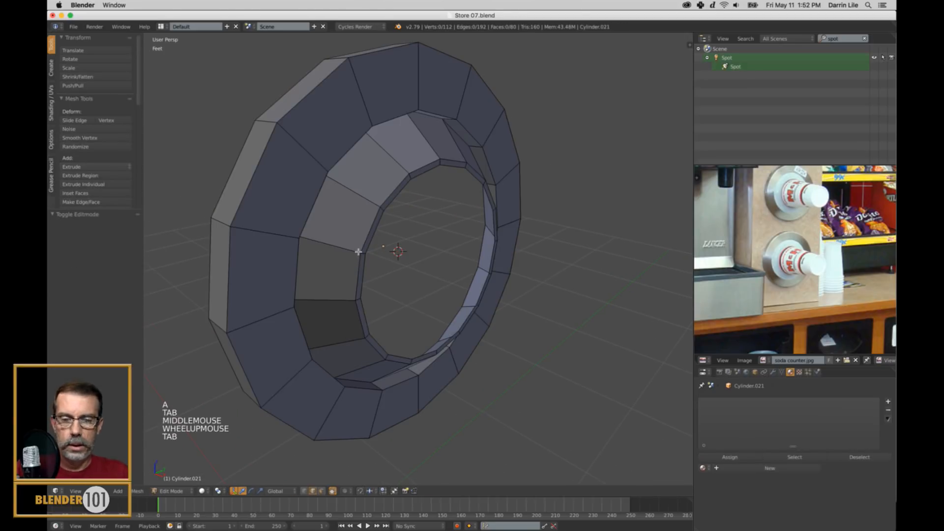
key(l)
scroll(359, 253, down, 2)
middle_drag(360, 304, 381, 304)
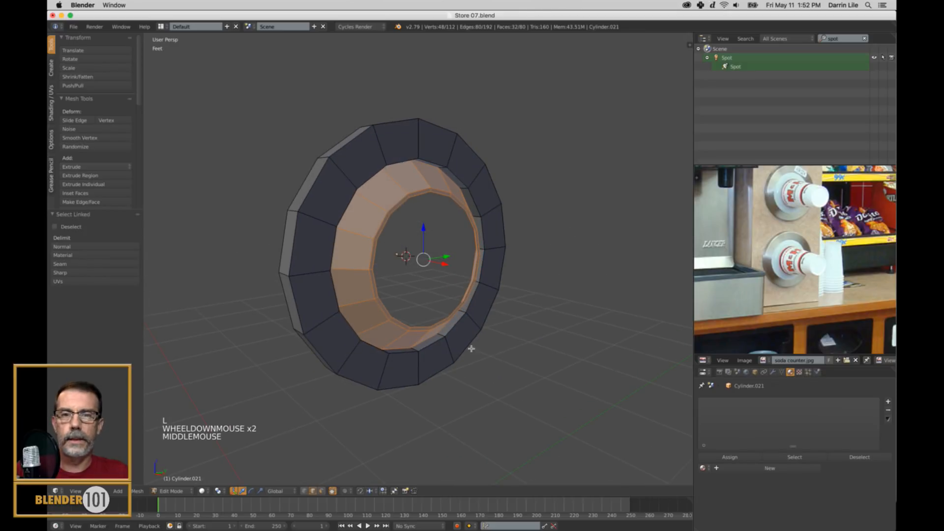
scroll(438, 342, down, 2)
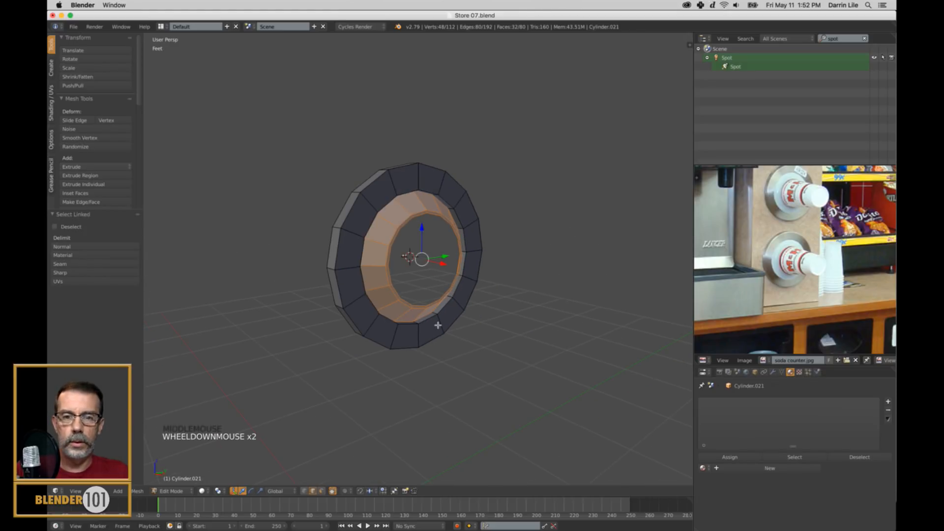
key(l)
key(l)
key(l)
key(a)
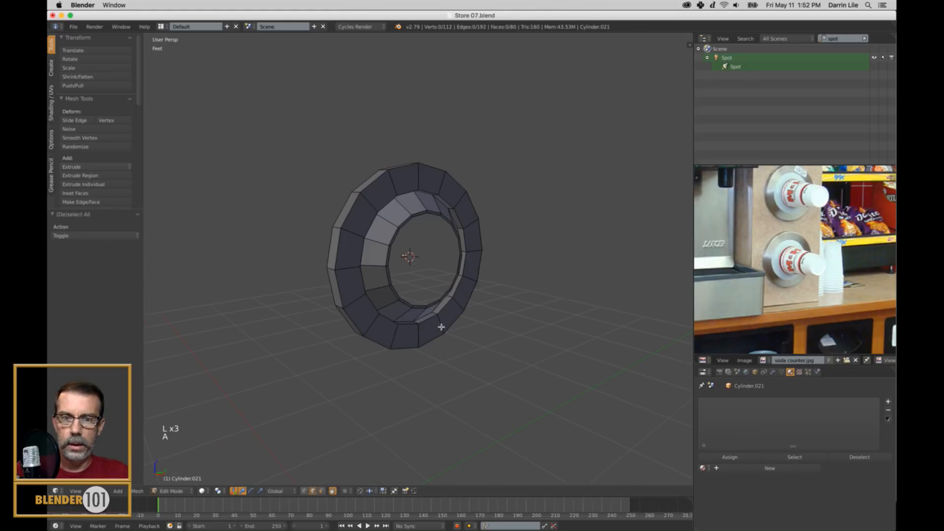
key(l)
key(a)
scroll(451, 325, up, 1)
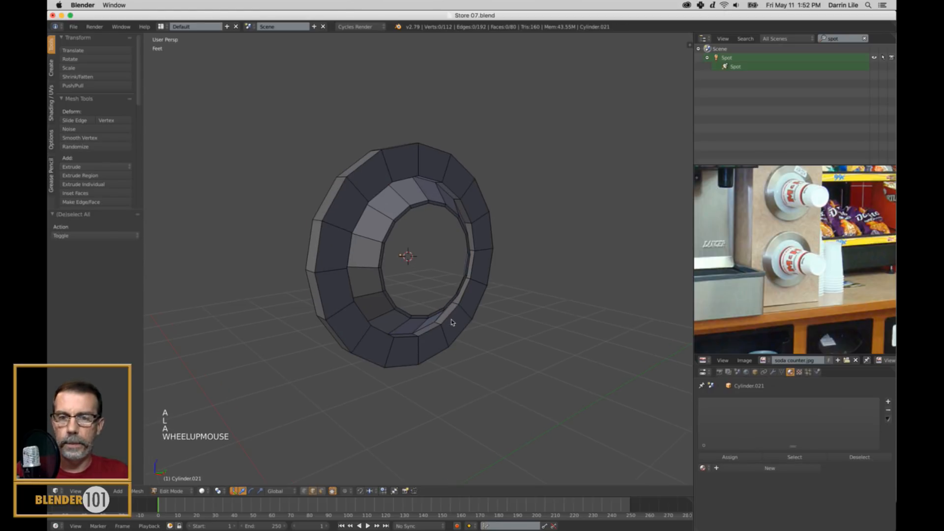
key(Tab)
Review the protruding cup in the reference photo, then reset the 3D cursor to the origin and switch to an empty layer.
middle_drag(451, 323, 449, 327)
scroll(590, 301, down, 2)
scroll(829, 285, up, 3)
middle_drag(828, 285, 815, 290)
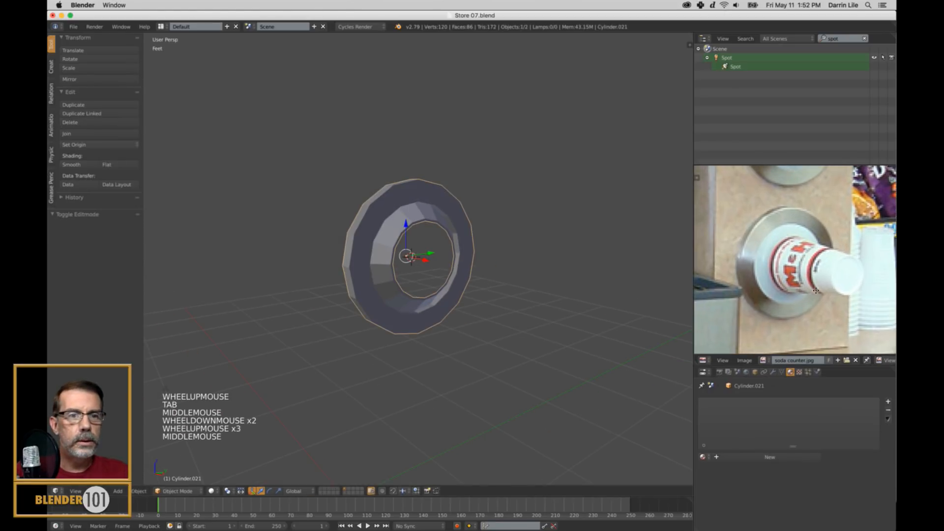
scroll(815, 290, up, 1)
scroll(521, 326, down, 3)
shift+middle_drag(521, 327, 531, 257)
scroll(524, 284, down, 3)
key(shift+c)
scroll(511, 295, down, 3)
mouse_move(504, 301)
middle_down()
mouse_move(520, 307)
mouse_move(541, 298)
mouse_move(512, 297)
middle_up()
scroll(511, 297, down, 1)
click(351, 489)
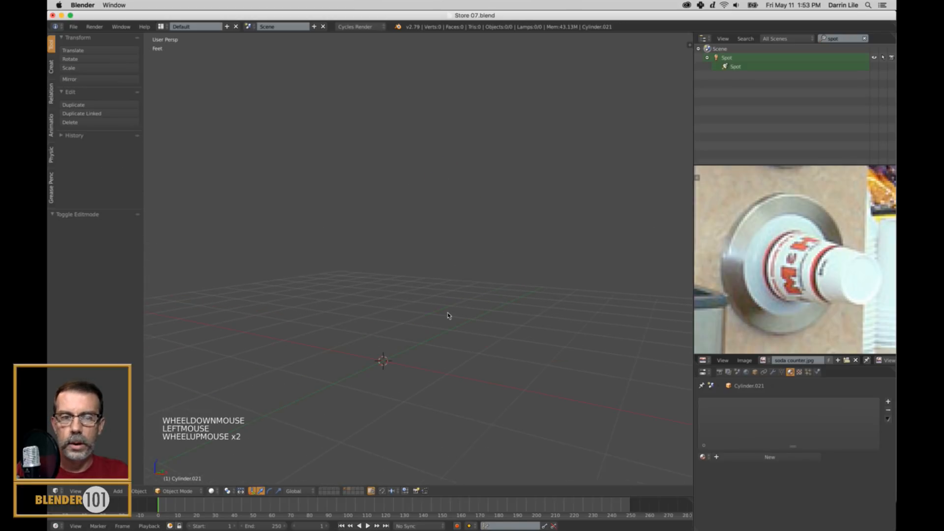
Add a 16-vertex open cylinder with 1' radius and 2' depth at the origin, viewed in front orthographic.
scroll(447, 320, up, 2)
shift+middle_drag(447, 320, 528, 267)
key(KP_1)
key(KP_5)
scroll(507, 299, up, 1)
shift+middle_drag(506, 302, 512, 253)
key(shift+a)
mouse_move(473, 261)
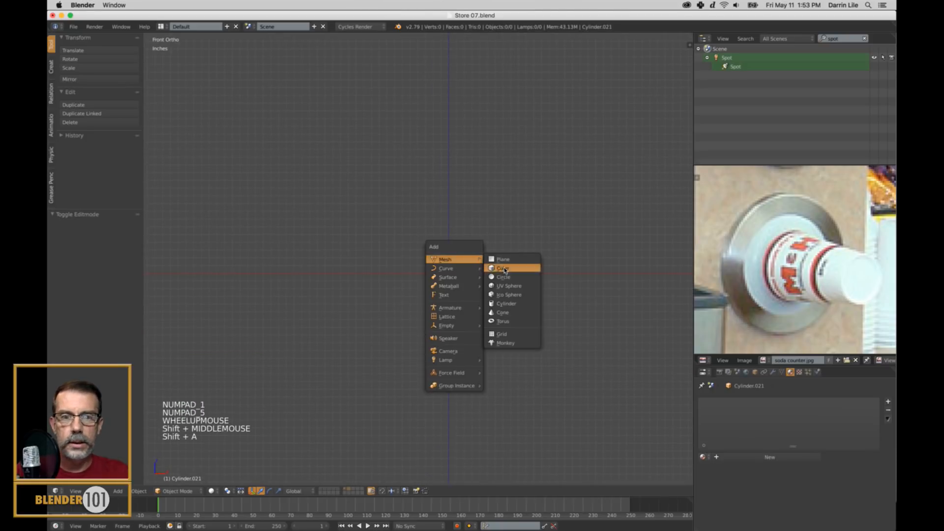
click(511, 301)
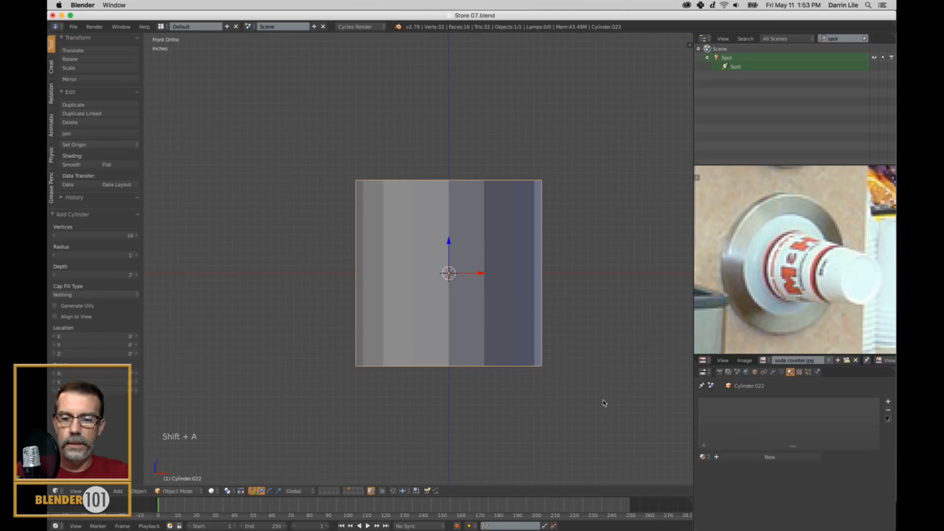
Scale the cylinder down in wireframe display and raise it along Z so its lower edge rests on the origin.
key(z)
key(s)
click(454, 246)
drag(455, 246, 453, 216)
scroll(541, 265, up, 2)
shift+middle_drag(547, 267, 513, 239)
scroll(524, 294, up, 3)
Raise the cylinder's top vertices about 11.3 inches along Z and scale them outward to form a tapered cup.
key(Tab)
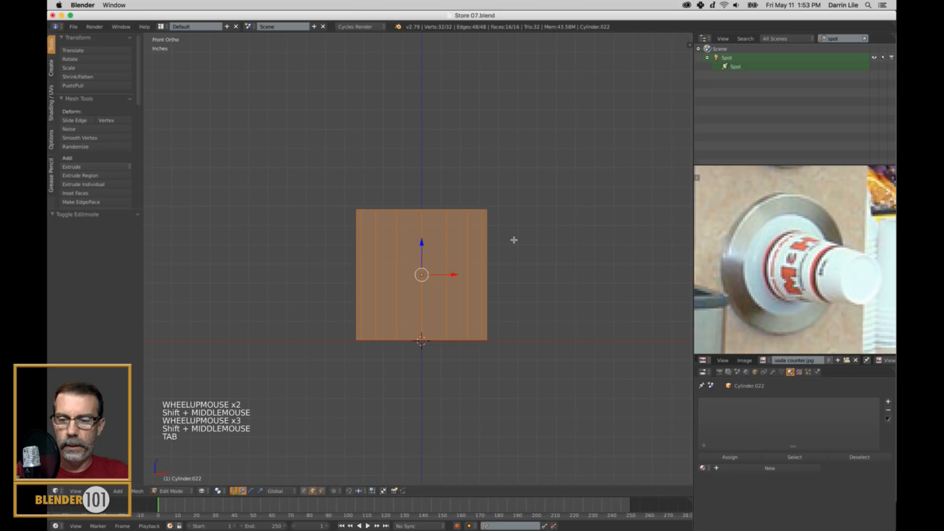
key(ctrl+Tab)
click(514, 240)
key(a)
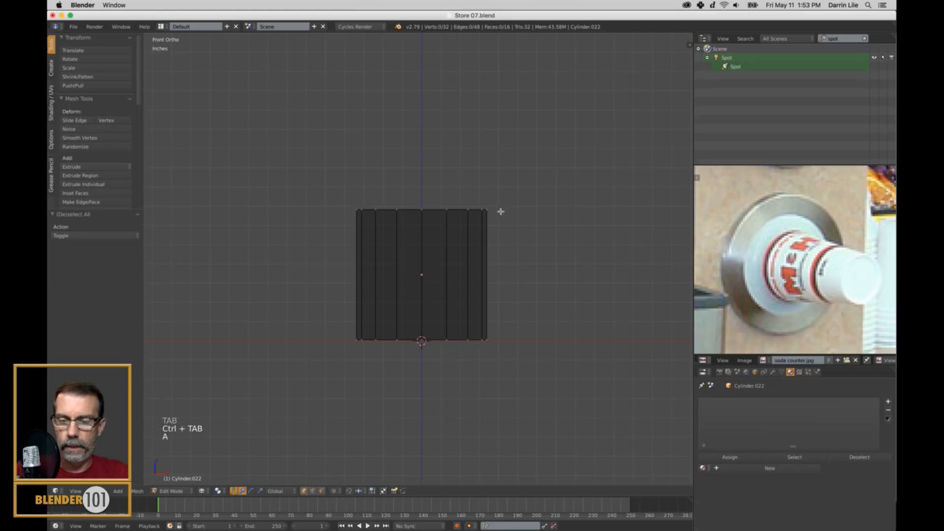
ctrl+drag(330, 187, 658, 201)
drag(426, 187, 421, 134)
scroll(451, 285, down, 3)
key(s)
key(s)
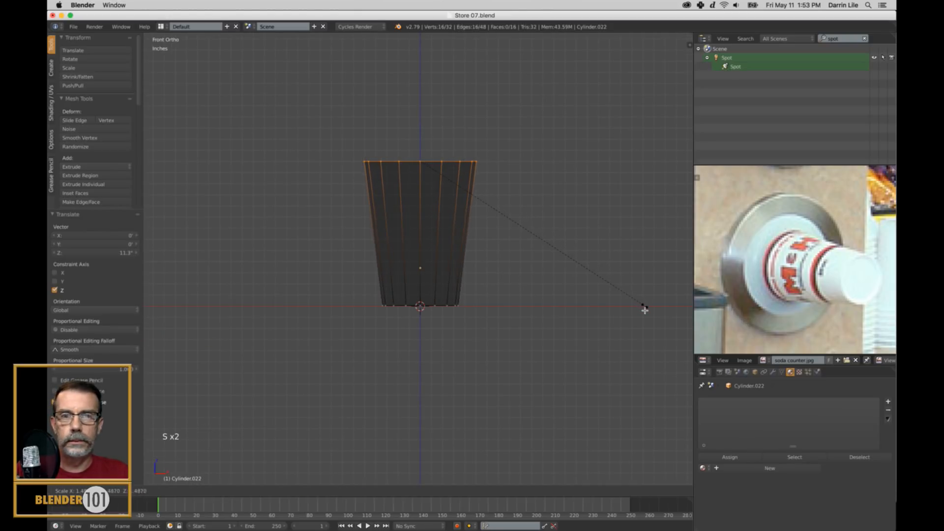
click(624, 290)
key(Tab)
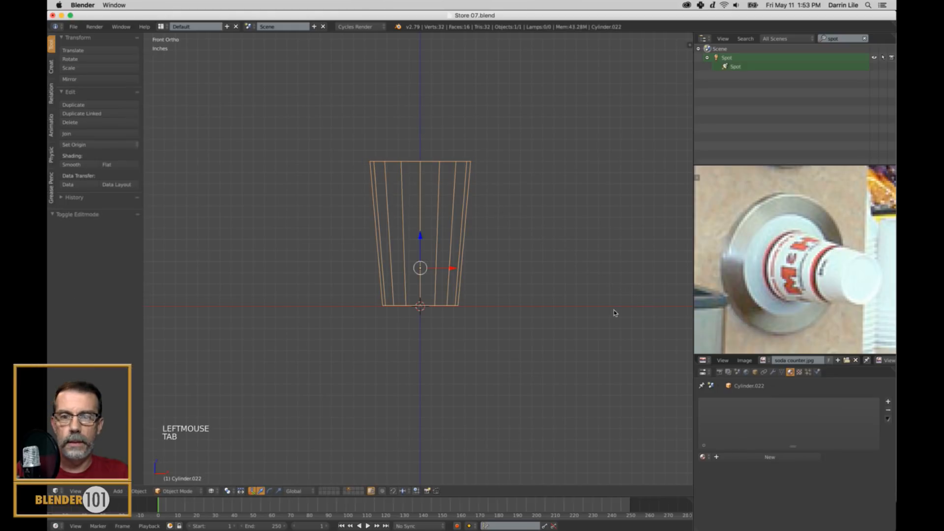
Set the cup's origin to the 3D cursor at its base and scale the whole cup down.
click(105, 145)
click(103, 173)
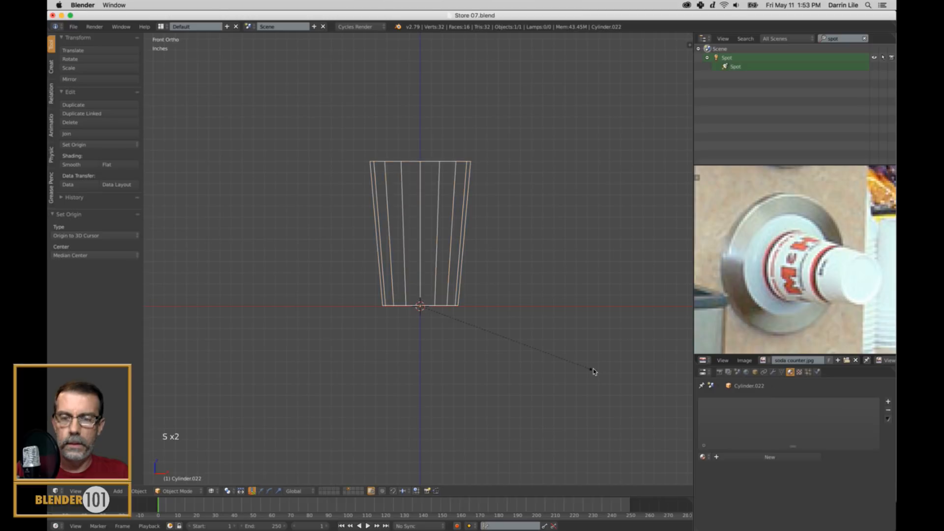
key(s)
key(s)
click(551, 343)
Raise the cup's top edge about 2.15 inches along Z and widen it, then return to Object Mode.
key(Tab)
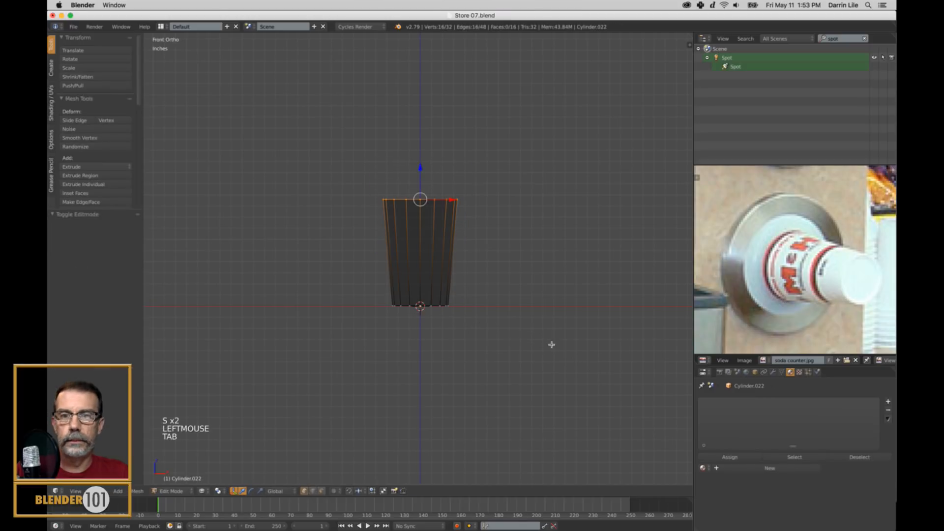
drag(418, 173, 421, 149)
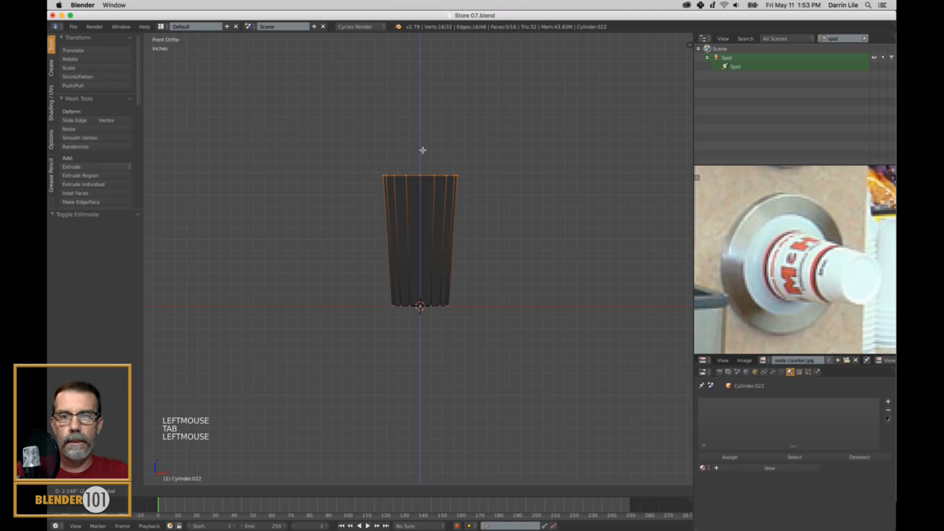
key(s)
key(s)
click(507, 233)
key(a)
key(Tab)
In solid display, extrude the cup's bottom edge loop and scale it inward to 0.853 to form a rim.
scroll(518, 238, down, 3)
key(z)
middle_drag(518, 238, 484, 269)
scroll(480, 277, up, 3)
key(Tab)
shift+middle_drag(443, 303, 441, 300)
scroll(499, 215, up, 6)
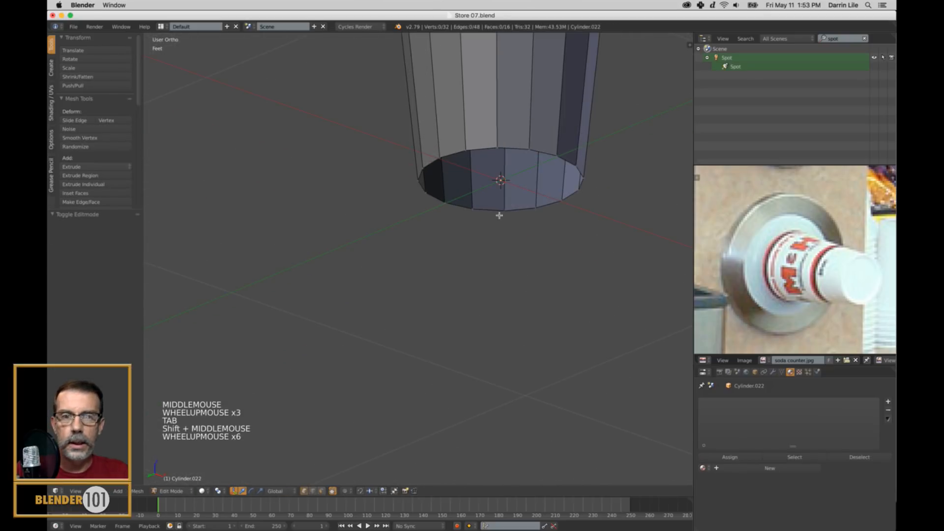
alt+click(545, 159)
shift+middle_drag(613, 198, 578, 282)
key(e)
click(598, 284)
key(s)
key(s)
click(577, 273)
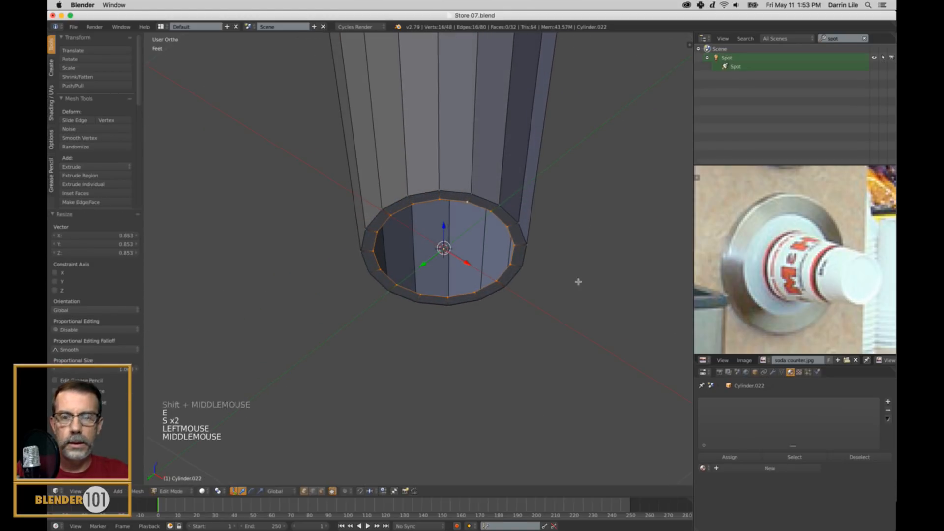
Extrude the rim's inner edge loop, scale it inward and move it up along Z to recess the base.
key(e)
mouse_move(444, 229)
mouse_down()
mouse_move(449, 216)
mouse_move(443, 226)
mouse_up()
key(s)
click(460, 215)
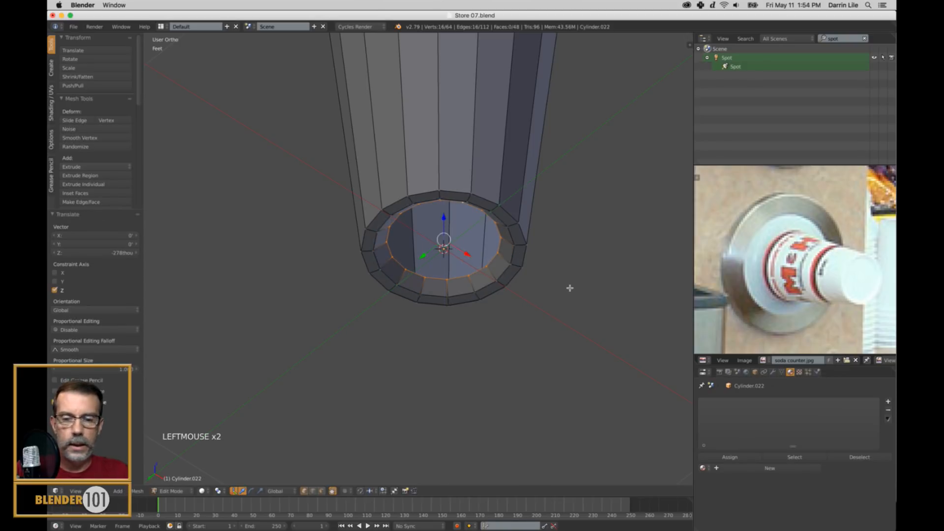
Extrude the recessed loop and merge it at center to close the cup's base, then return to Object Mode.
key(e)
key(e)
key(e)
key(alt+m)
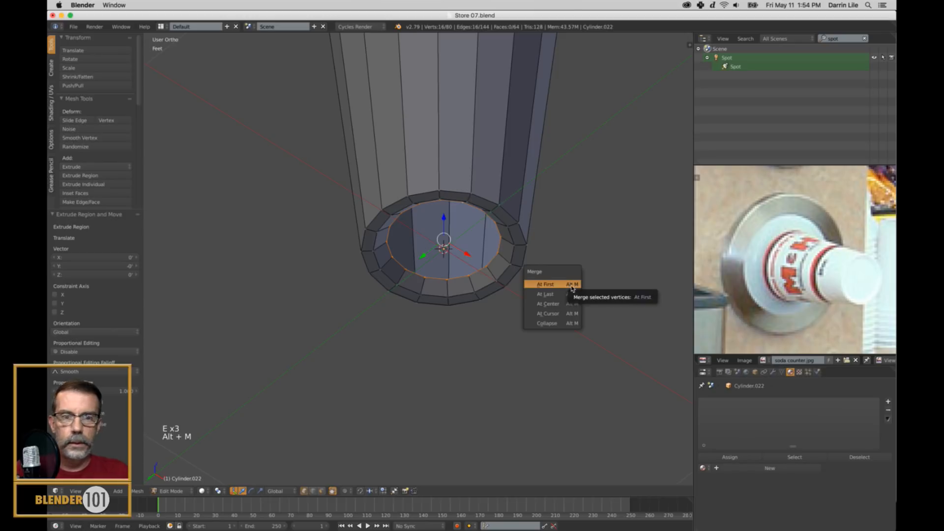
click(569, 301)
key(a)
key(Tab)
Select the recessed base's center faces in face mode, scale them up and adjust their height.
scroll(485, 236, down, 4)
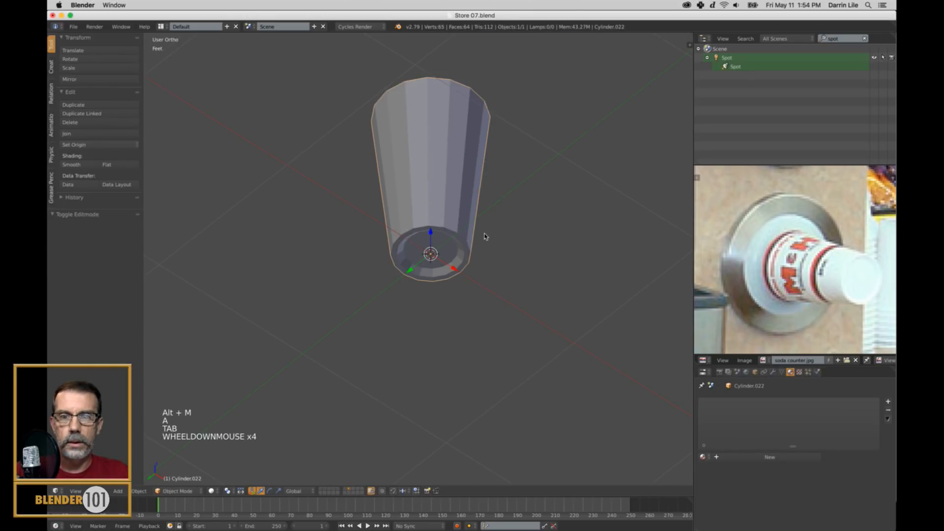
scroll(484, 247, up, 3)
middle_drag(485, 246, 472, 239)
key(Tab)
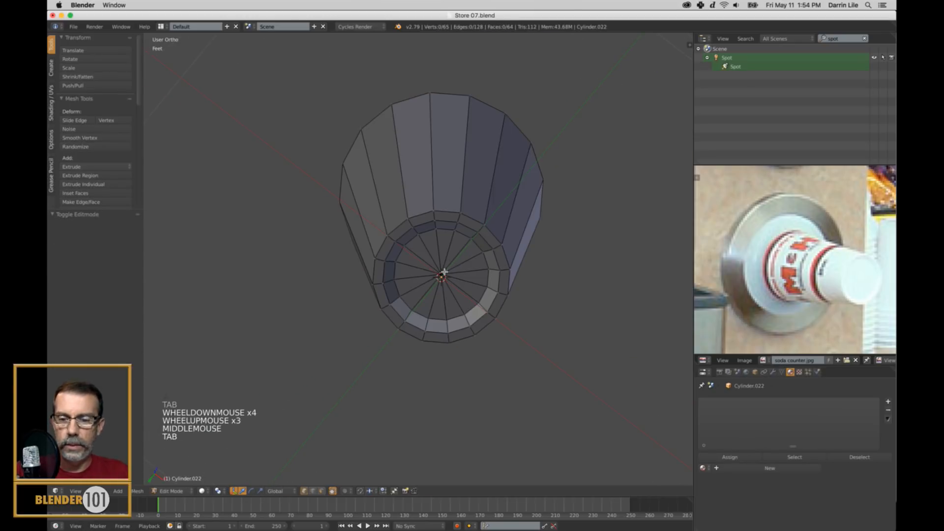
key(ctrl+Tab)
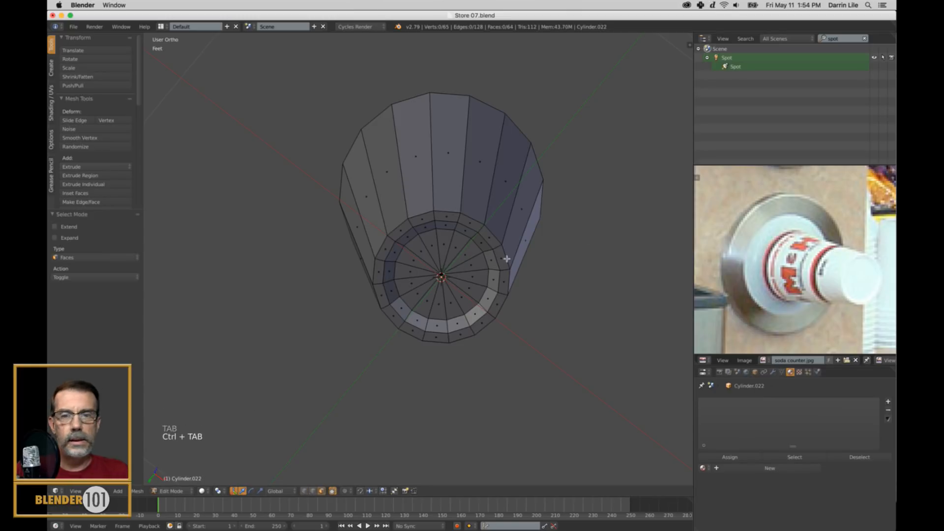
click(440, 276)
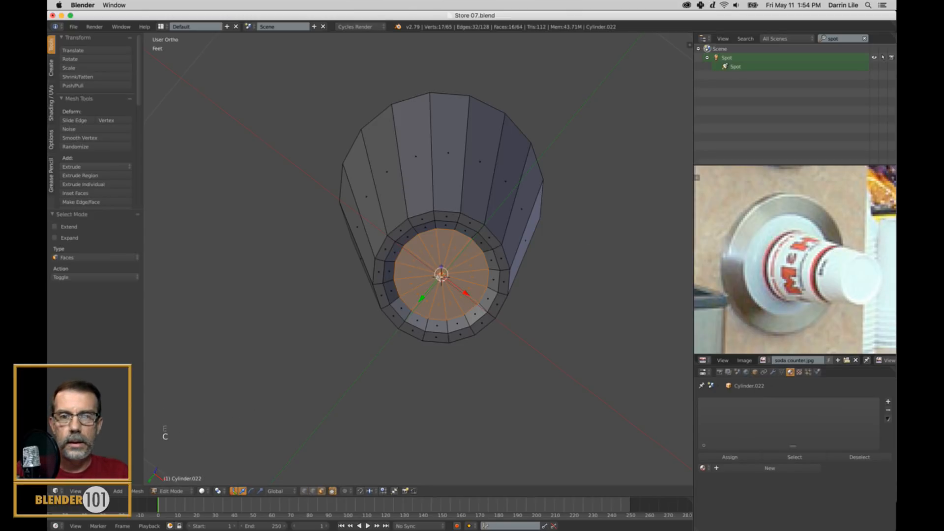
key(s)
key(s)
click(531, 312)
middle_drag(532, 311, 504, 313)
drag(455, 214, 456, 225)
middle_drag(455, 225, 454, 218)
Scale the bottom rim's inner edge loop outward by about 1.05 to thin the rim, then return to Object Mode.
key(ctrl+Tab)
click(465, 205)
alt+right_click(436, 208)
key(s)
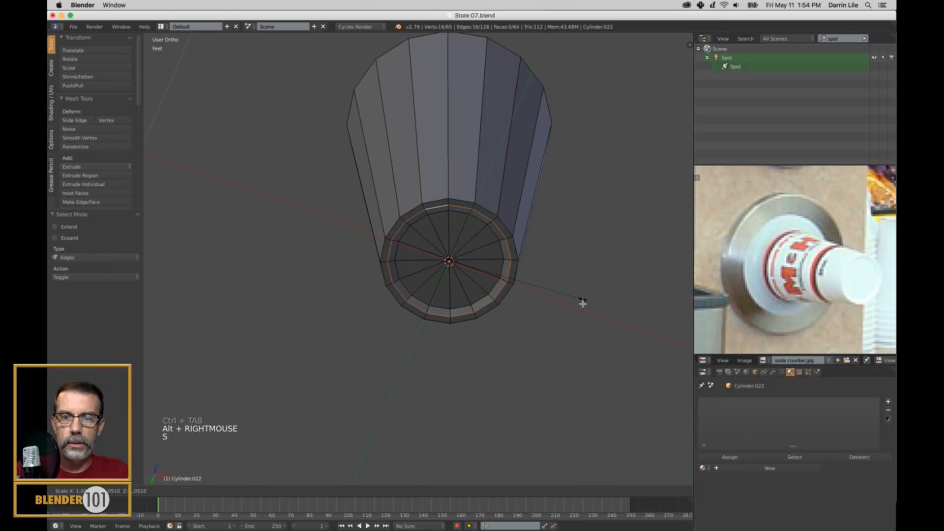
click(582, 303)
key(a)
key(Tab)
Switch back to perspective view and apply smooth shading to the cup.
scroll(550, 300, down, 5)
middle_drag(550, 299, 547, 327)
shift+middle_drag(500, 165, 487, 283)
scroll(512, 284, up, 4)
scroll(512, 245, down, 2)
key(KP_5)
scroll(534, 301, down, 1)
click(81, 166)
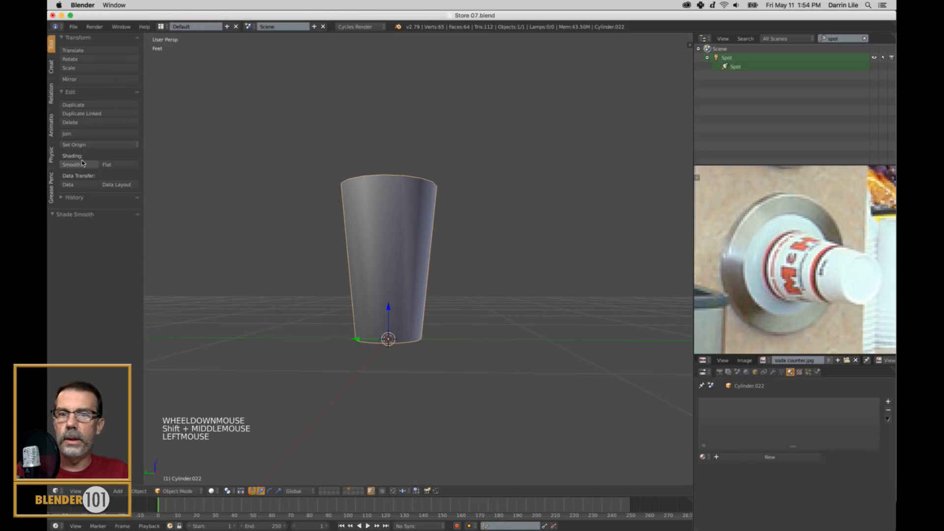
Scale the edge loop around the recessed base's center faces outward by 1.073.
mouse_move(417, 332)
shift+middle_down()
mouse_move(493, 371)
mouse_move(471, 335)
mouse_move(473, 316)
mouse_move(467, 327)
mouse_move(455, 299)
mouse_move(465, 289)
mouse_move(413, 267)
shift+middle_up()
scroll(471, 335, up, 3)
key(Tab)
scroll(466, 327, up, 2)
alt+right_click(367, 275)
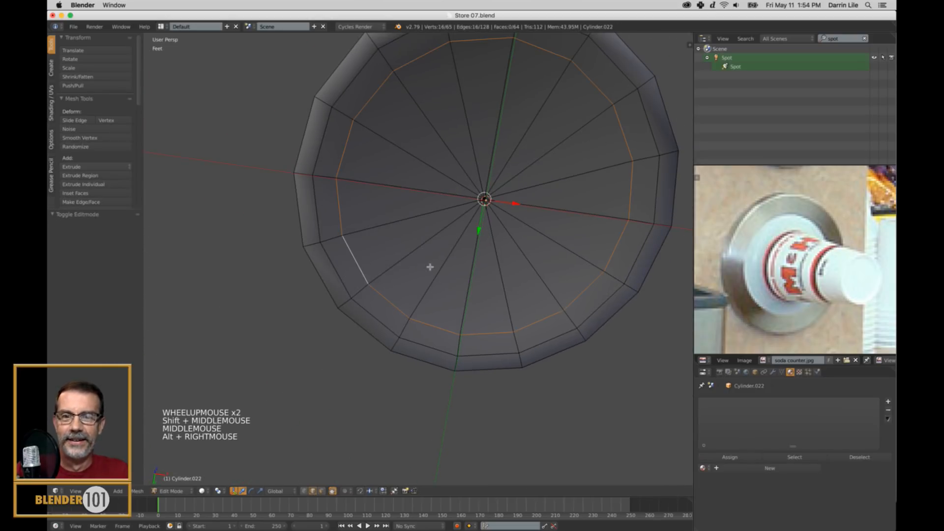
key(s)
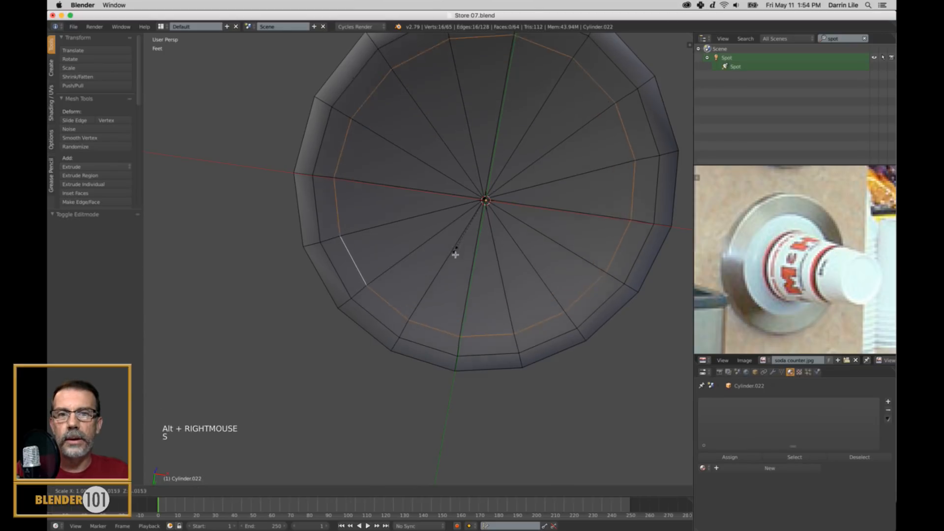
click(447, 254)
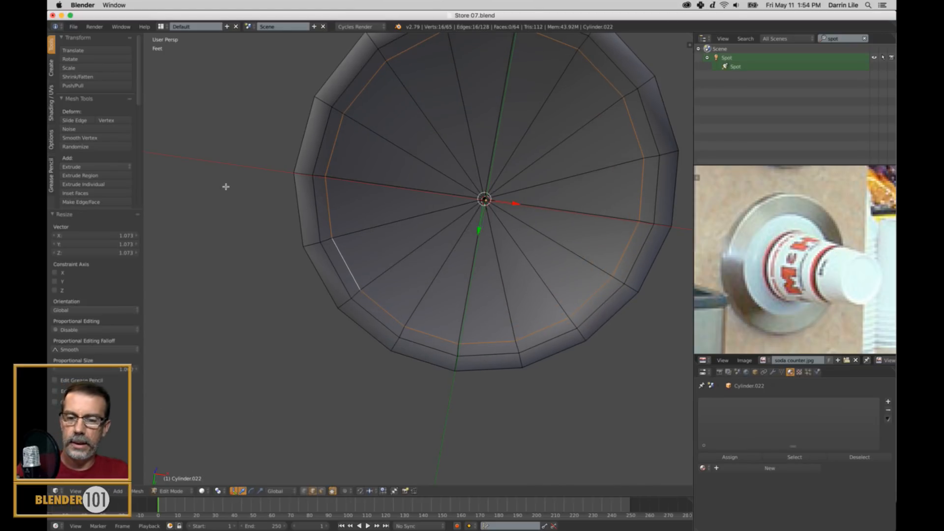
Add one centered loop cut around the inner wall of the base recess.
key(r)
right_click(325, 118)
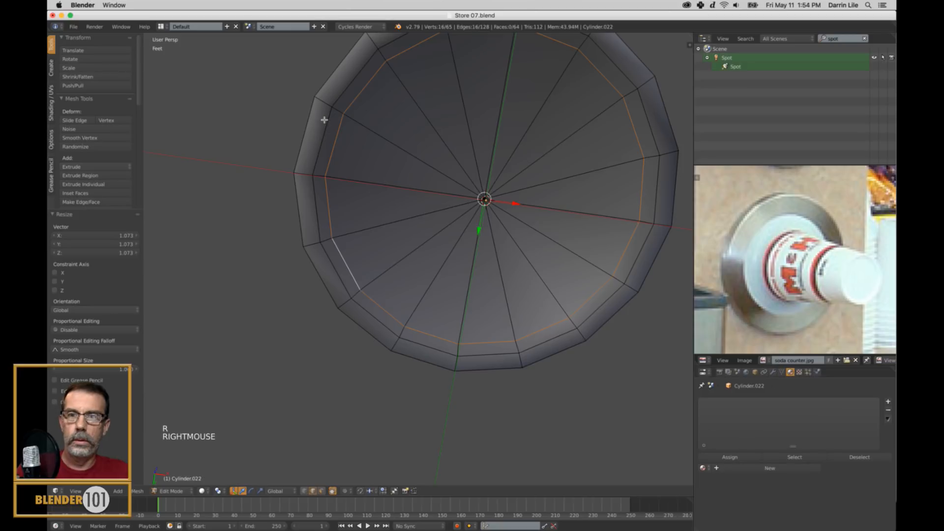
key(ctrl+r)
click(334, 146)
middle_drag(334, 146, 351, 156)
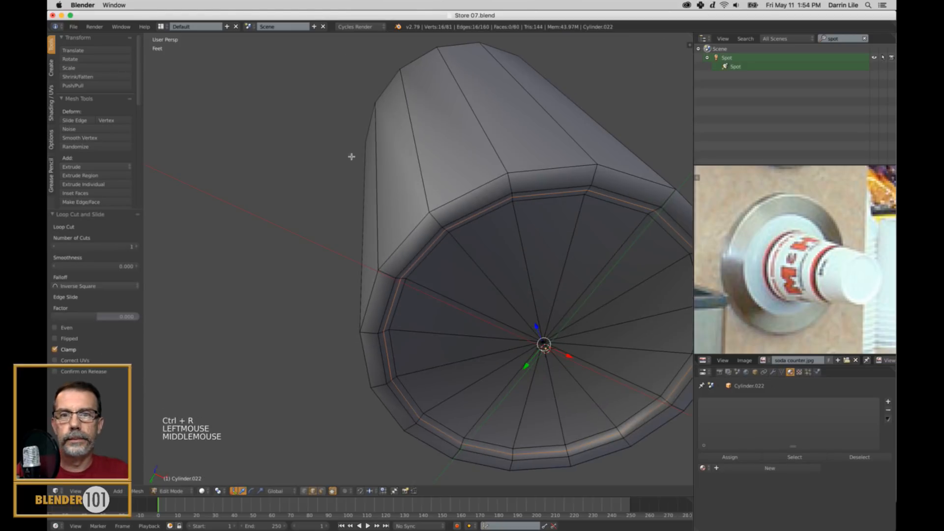
Add a loop cut around the narrow face of the cup's bottom rim, then return to Object Mode.
middle_drag(447, 231, 427, 335)
scroll(427, 335, down, 3)
scroll(427, 335, up, 2)
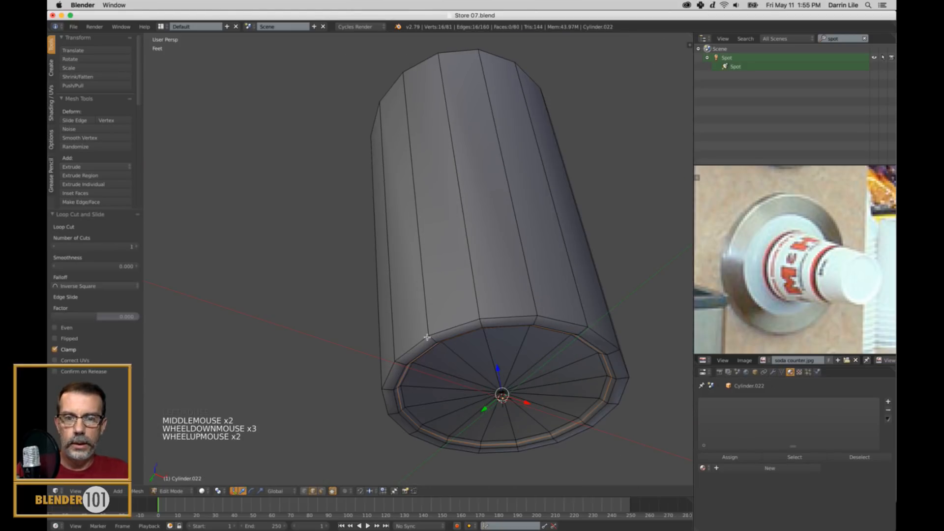
key(ctrl+r)
click(434, 343)
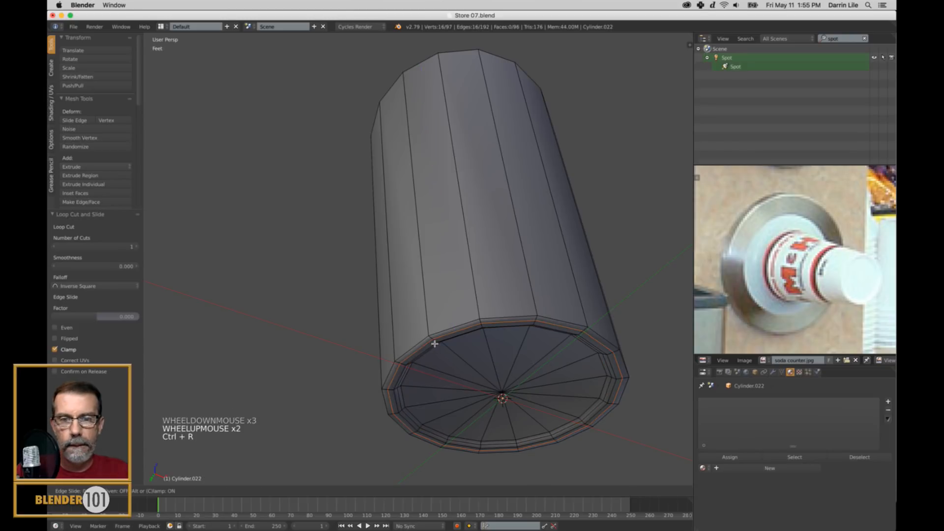
click(435, 340)
key(a)
key(Tab)
scroll(442, 338, down, 2)
middle_drag(443, 337, 512, 287)
scroll(491, 310, down, 3)
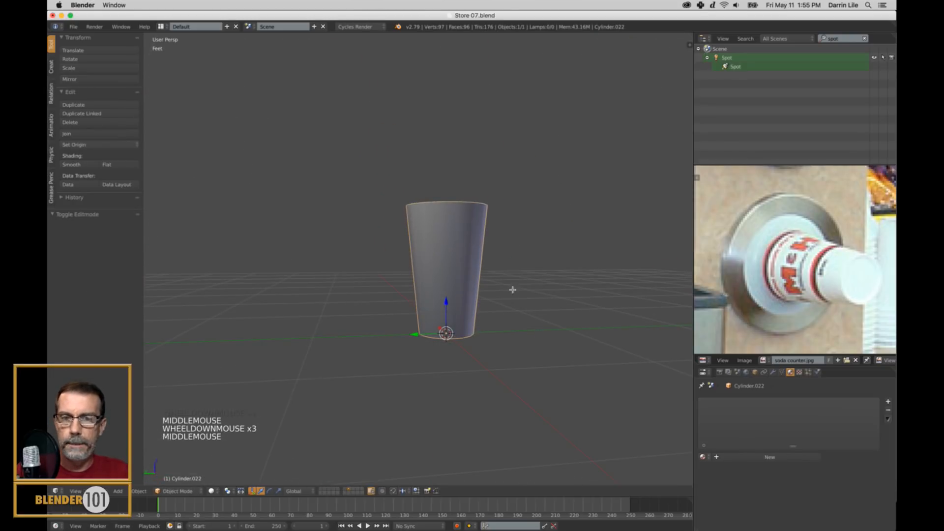
Adjust the width of the cup's opening by scaling its top edge loop, then check the shape in Object Mode.
key(Tab)
scroll(502, 252, up, 1)
middle_drag(501, 252, 480, 224)
alt+right_click(457, 213)
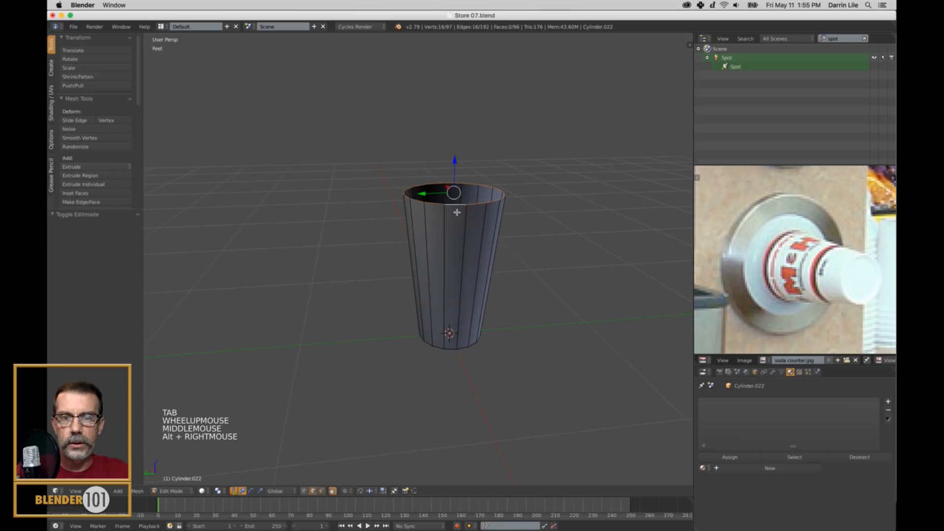
key(s)
click(502, 232)
key(Tab)
scroll(503, 236, down, 3)
middle_drag(506, 238, 495, 272)
scroll(500, 261, down, 2)
scroll(495, 272, up, 3)
Add a loop cut around the cup's outer wall and slide it down close to the base.
key(Tab)
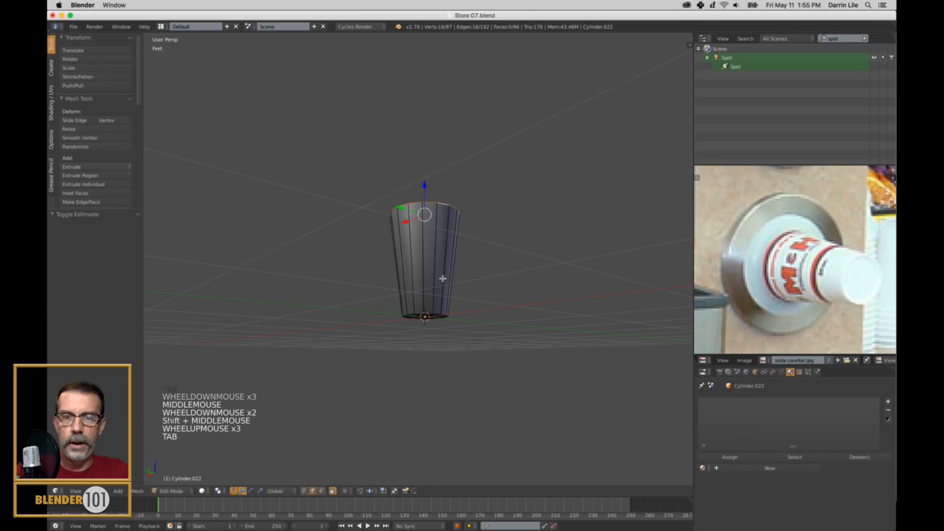
key(ctrl+r)
click(443, 281)
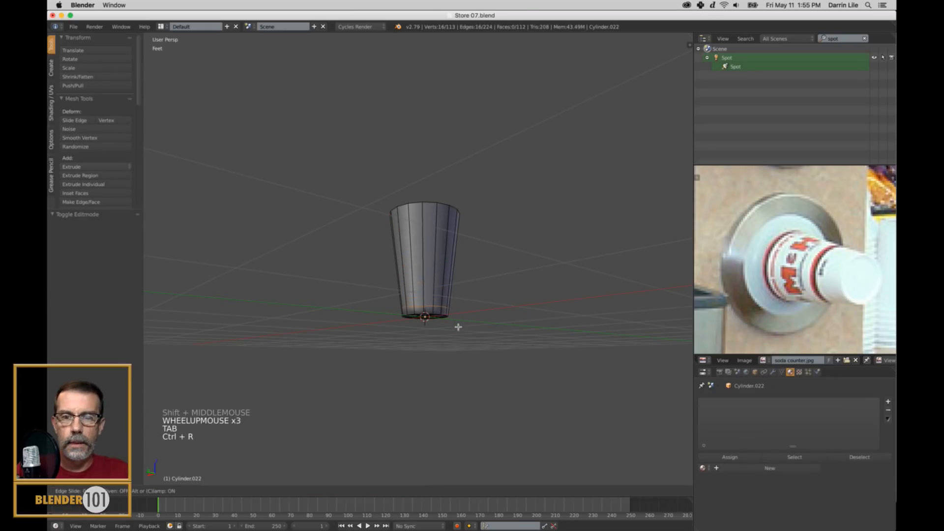
click(460, 332)
key(a)
key(Tab)
scroll(468, 279, down, 2)
middle_drag(467, 279, 467, 243)
Extrude the base's center faces in place and scale them slightly inward to sharpen the recess's shading.
scroll(437, 294, up, 3)
key(Tab)
scroll(435, 293, up, 1)
mouse_move(436, 292)
middle_down()
mouse_move(434, 301)
mouse_move(424, 296)
middle_up()
scroll(431, 298, up, 2)
scroll(425, 295, up, 3)
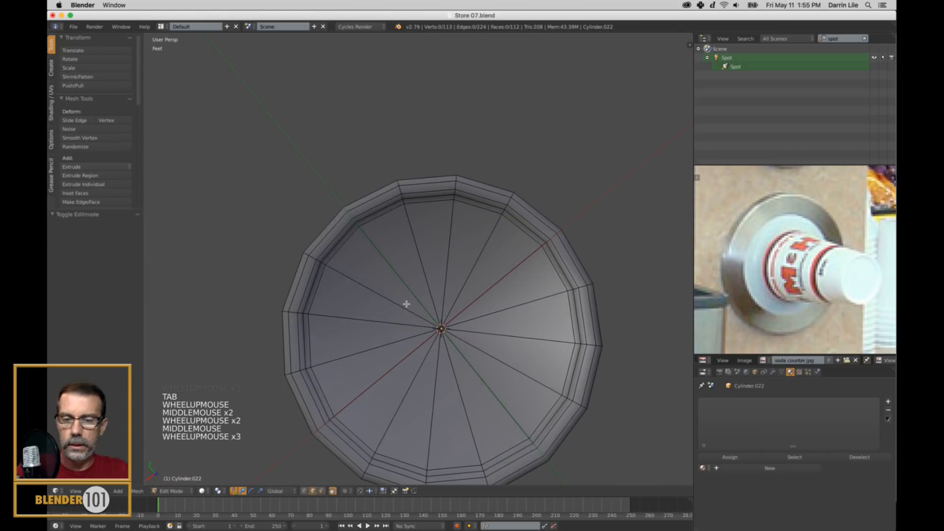
key(ctrl+Tab)
click(406, 304)
mouse_move(407, 304)
mouse_down()
mouse_move(371, 320)
mouse_move(454, 317)
mouse_up()
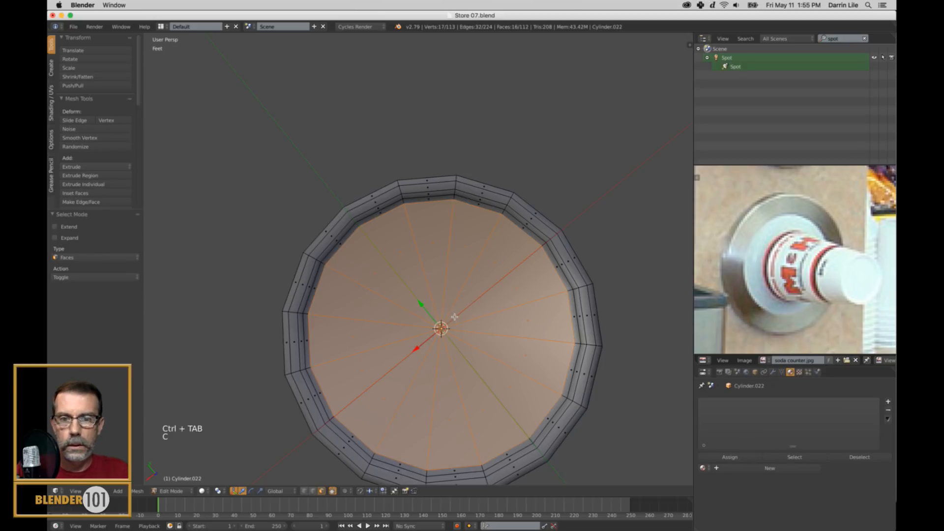
key(e)
key(s)
key(s)
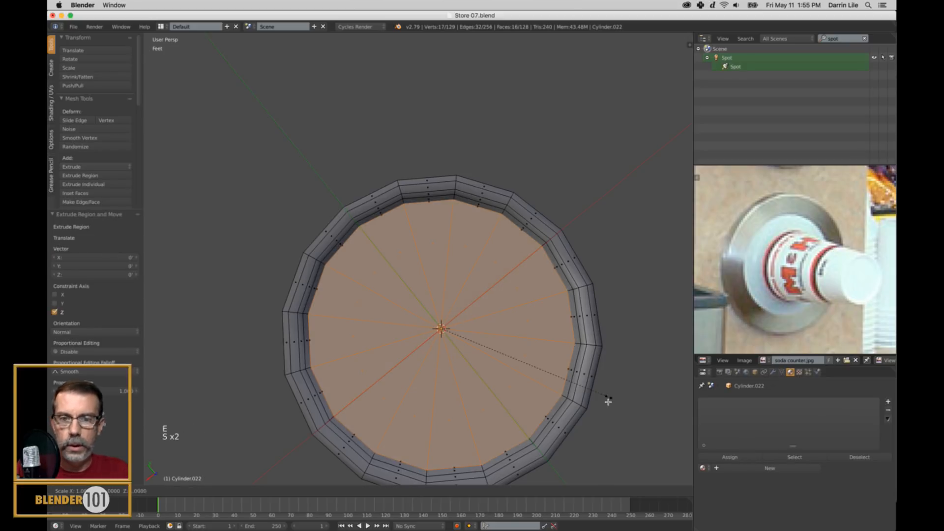
click(596, 399)
key(a)
key(Tab)
Inspect the finished cup from several angles and save the file.
scroll(497, 236, down, 5)
middle_drag(497, 236, 544, 270)
scroll(495, 301, down, 6)
middle_drag(495, 301, 515, 333)
scroll(514, 332, up, 4)
key(ctrl+s)
key(ctrl+s)
shift+middle_drag(515, 291, 533, 310)
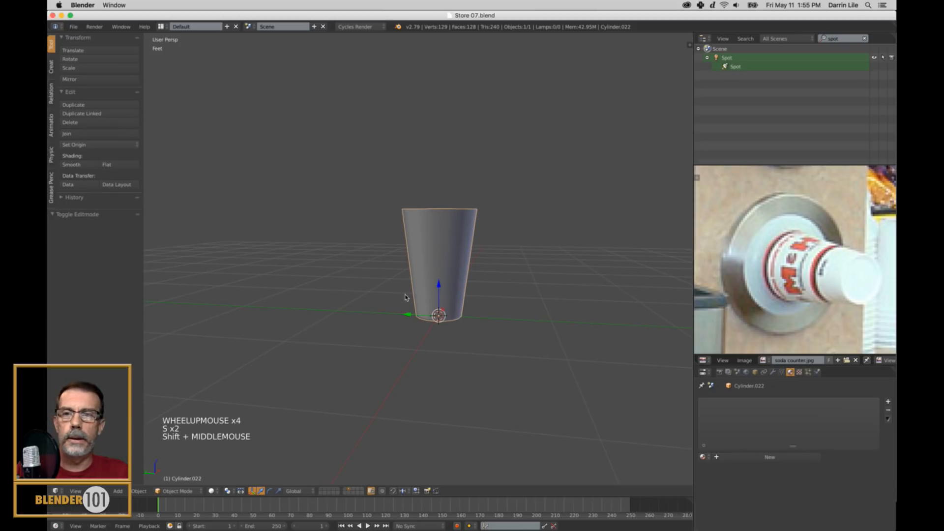
Show the flange's layer together with the cup's layer to compare the two objects.
shift+click(346, 491)
middle_drag(513, 286, 518, 347)
scroll(552, 290, down, 1)
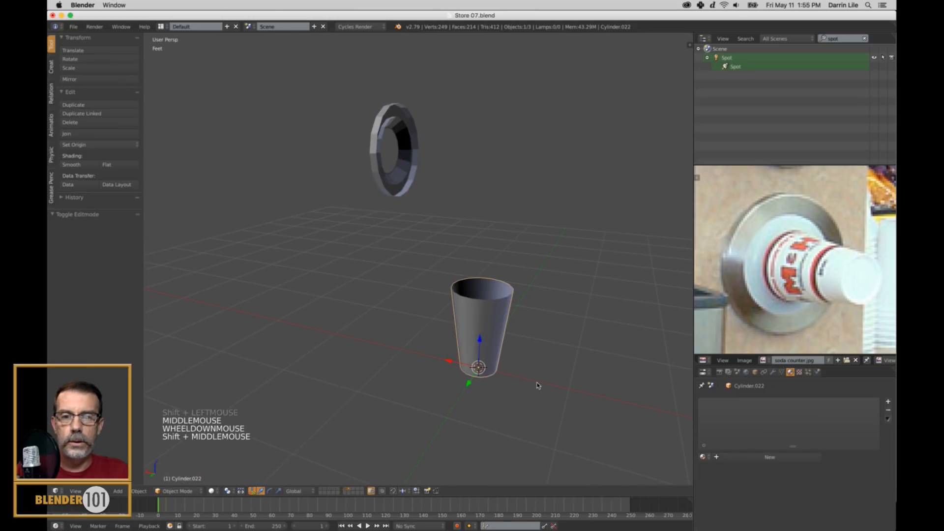
Rotate the cup 90 degrees about the Y axis and raise it about 1.08 feet along Z.
key(r)
key(y)
key(9)
key(0)
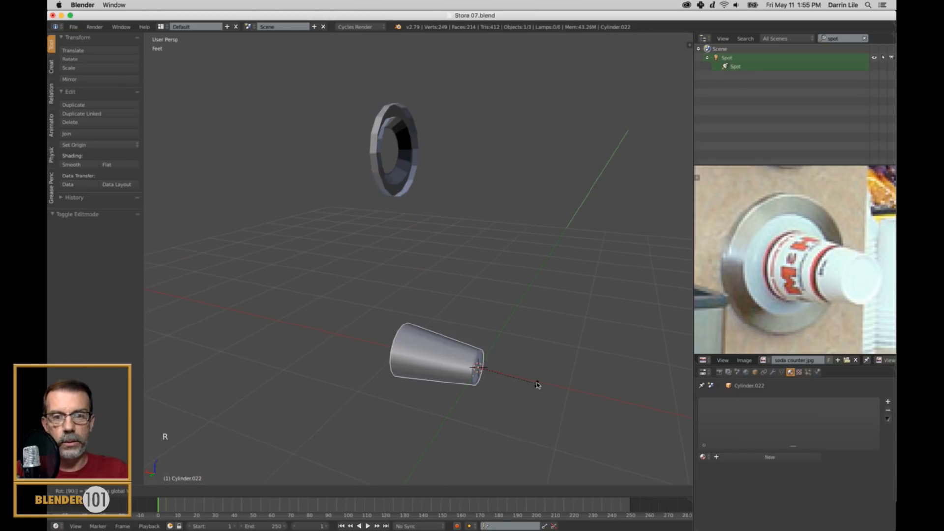
key(Return)
drag(479, 343, 475, 253)
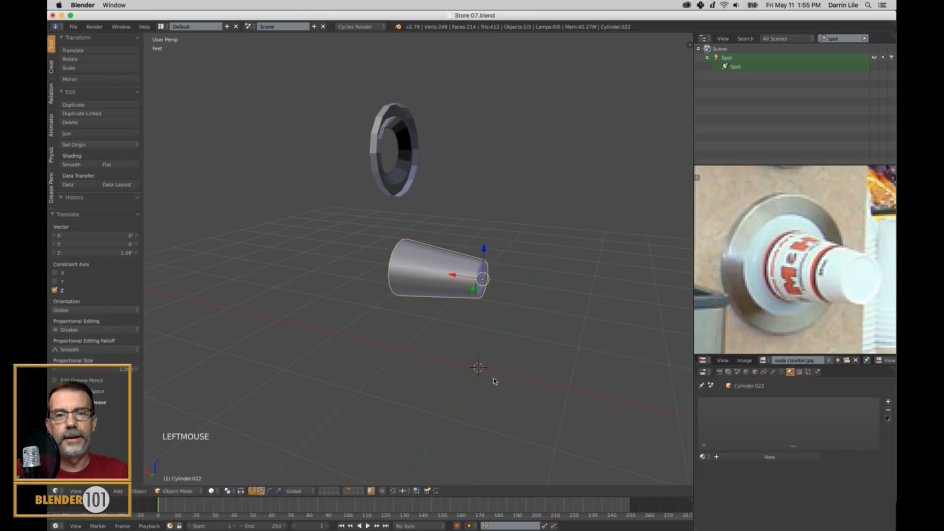
middle_drag(504, 379, 499, 382)
key(r)
key(minus)
key(9)
key(0)
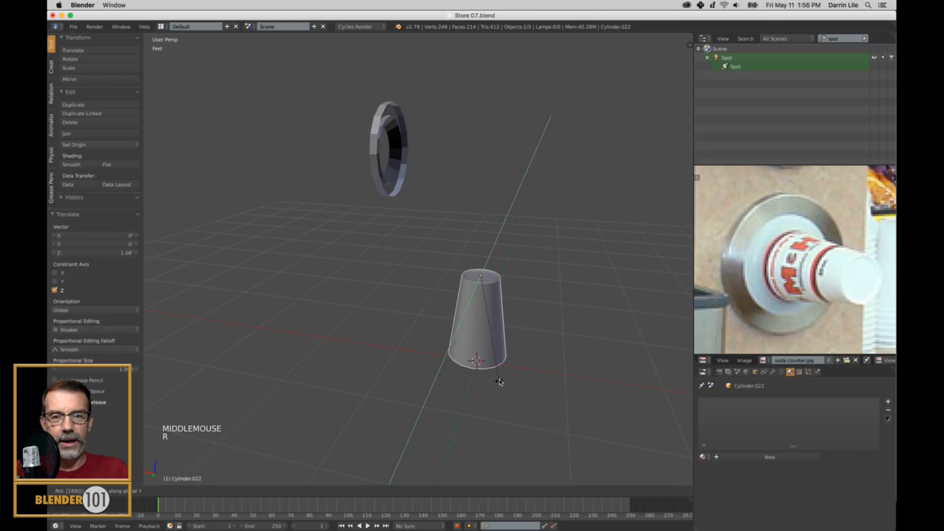
key(Escape)
Rotate the cup 180 degrees about the Y axis so its open end faces the other way.
key(r)
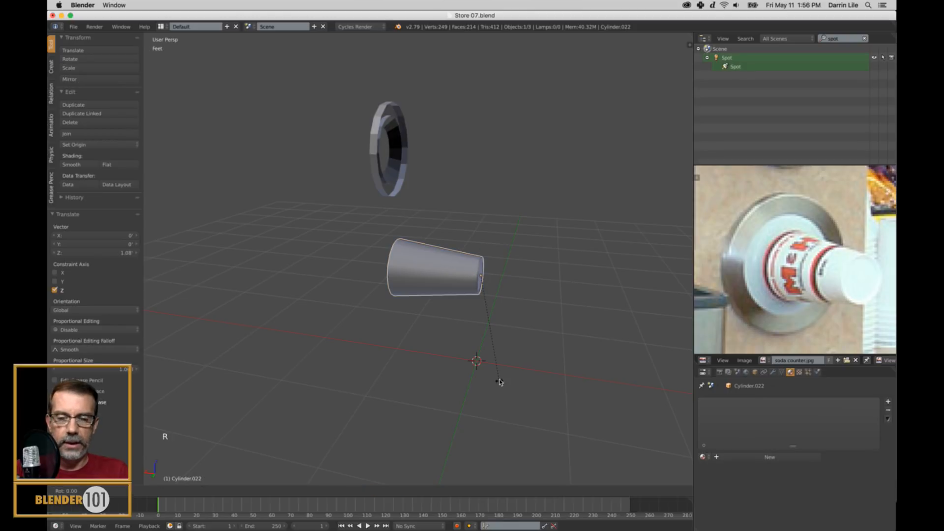
key(1)
key(8)
key(0)
key(Return)
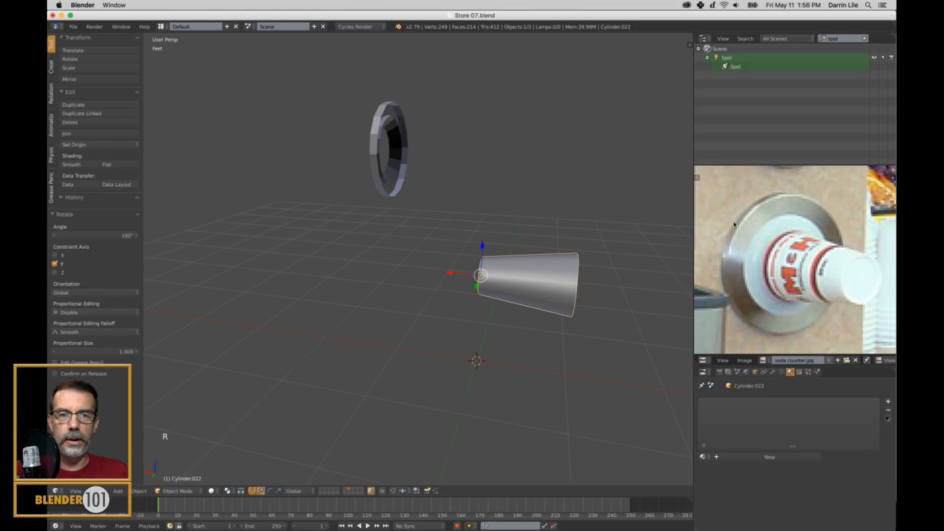
Move the cup along X and Z until its open end sits centered in the flange.
middle_drag(685, 222, 168, 228)
drag(451, 227, 275, 170)
middle_drag(276, 169, 385, 238)
drag(464, 196, 464, 187)
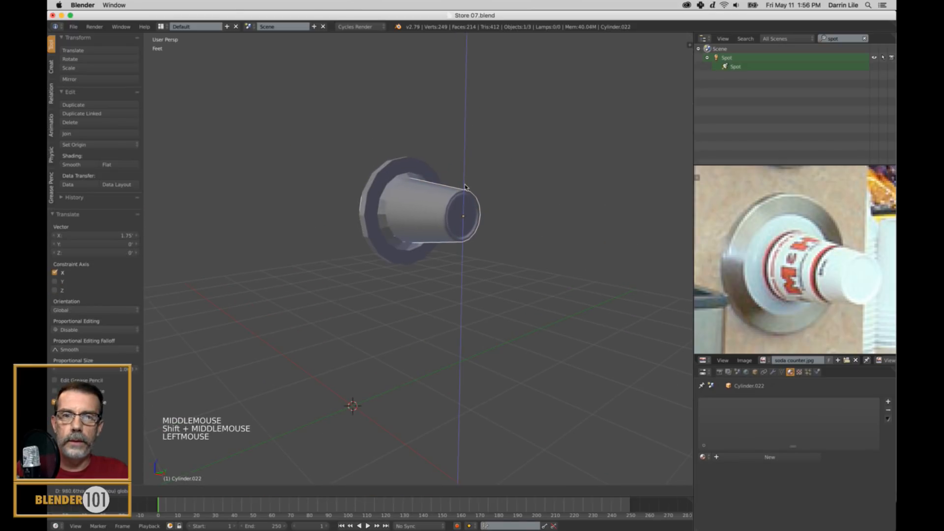
Scale the cup down and slide it along X to seat it in the flange's opening.
key(s)
key(s)
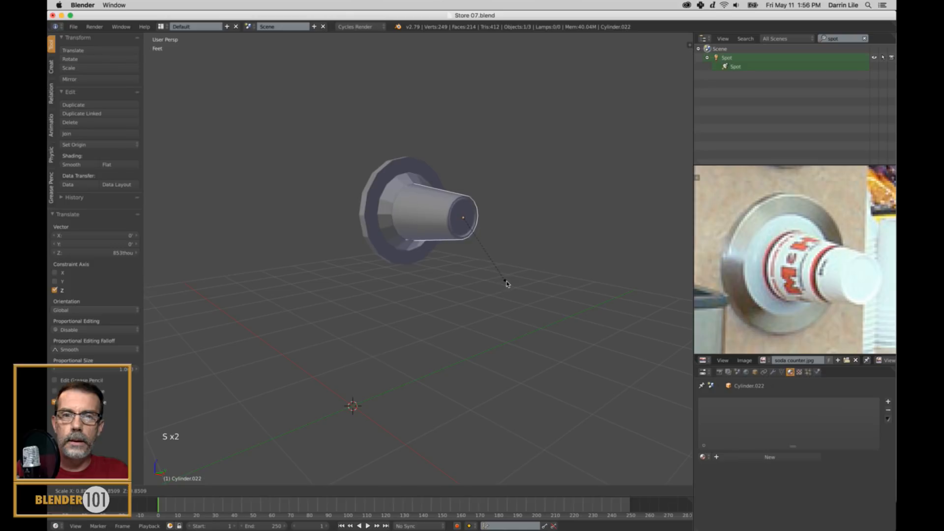
click(499, 284)
scroll(492, 281, down, 2)
middle_drag(489, 280, 529, 235)
drag(529, 235, 555, 255)
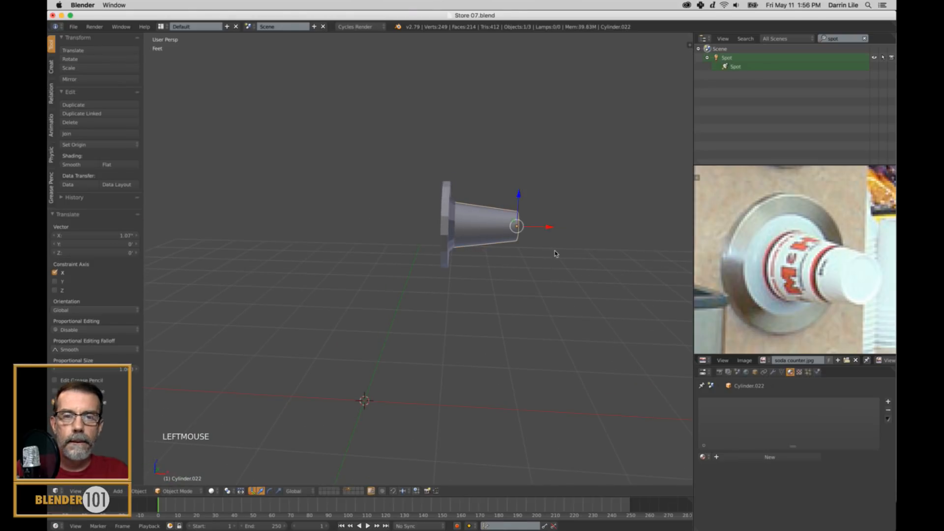
Scale the cup by about 0.941 for a closer fit in the flange's opening.
middle_drag(554, 255, 525, 261)
key(s)
key(s)
click(522, 287)
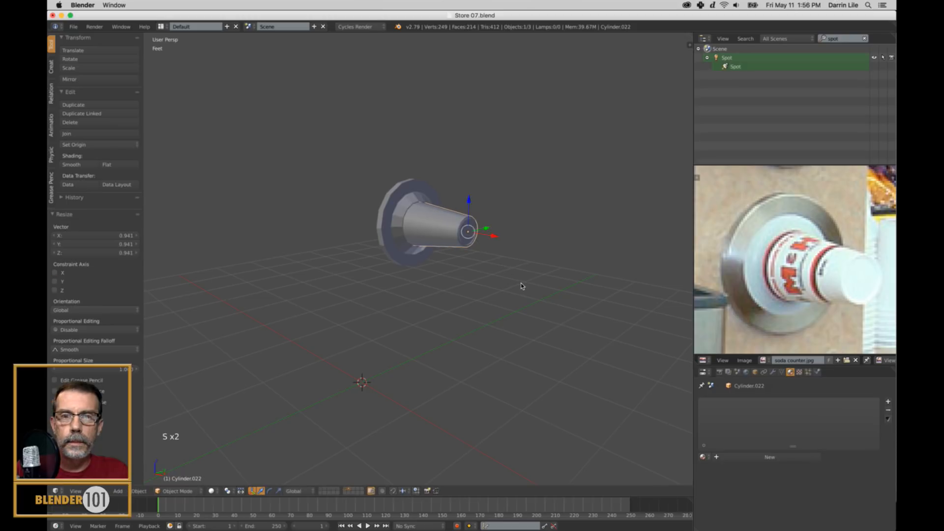
Select the flange and apply smooth shading to it.
scroll(521, 287, down, 1)
key(a)
scroll(509, 289, up, 3)
shift+middle_drag(508, 276, 496, 338)
scroll(495, 290, up, 2)
right_click(497, 339)
click(94, 163)
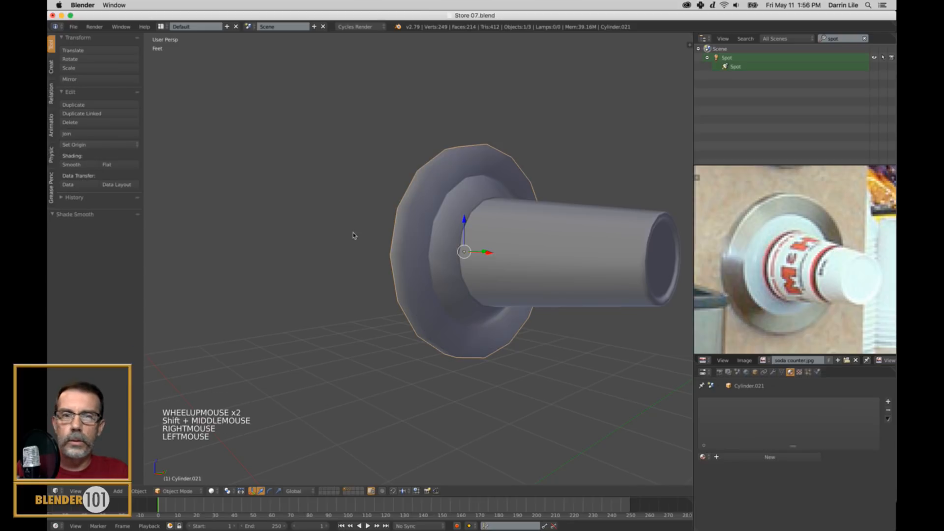
Add two evenly spaced loop cuts around the flange's outer rim.
scroll(452, 294, up, 1)
middle_drag(453, 295, 424, 207)
key(Tab)
key(ctrl+r)
scroll(425, 182, up, 1)
click(426, 182)
right_click(426, 182)
Add a loop cut on the flange's front face and slide it close to the face's inner edge.
scroll(423, 206, up, 1)
key(ctrl+r)
click(424, 162)
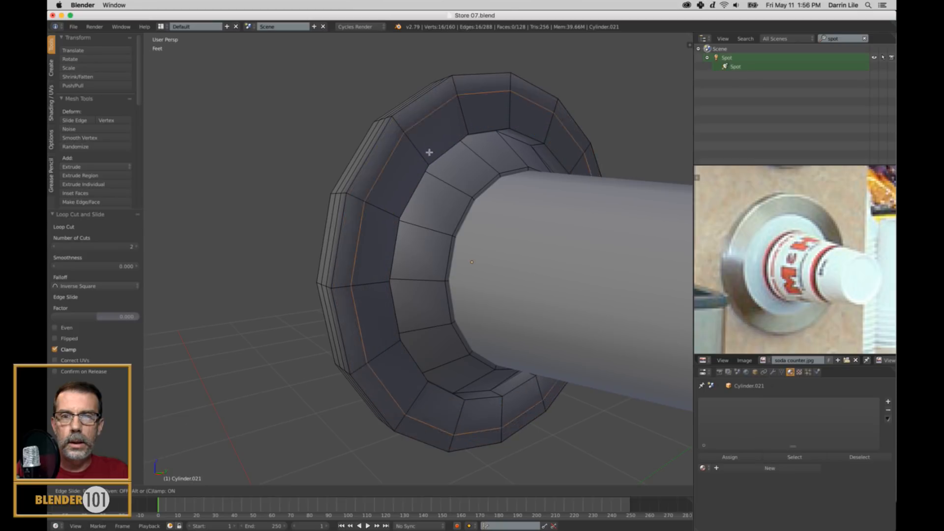
click(439, 190)
key(a)
key(Tab)
scroll(439, 190, down, 3)
middle_drag(439, 192, 456, 239)
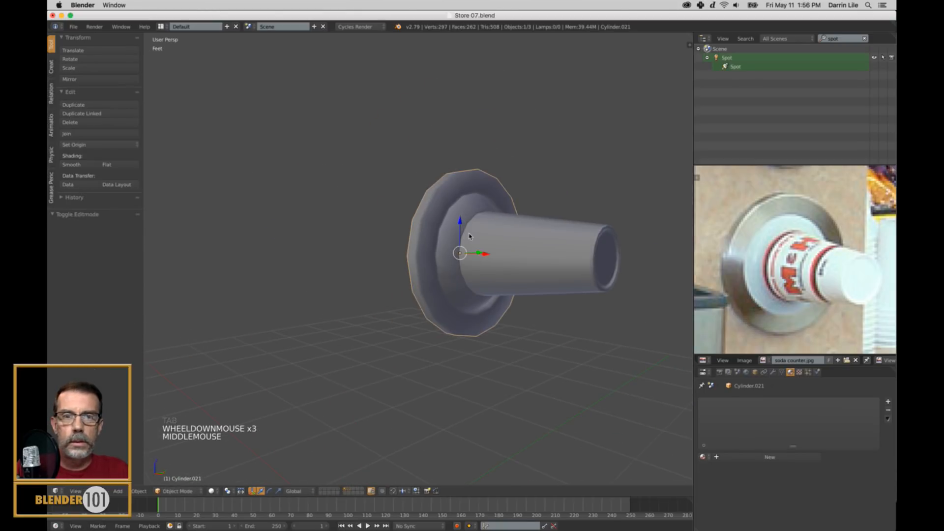
Add a loop cut around the flange's sloped inner wall and slide it close to the wall's edge.
scroll(456, 240, up, 2)
key(Tab)
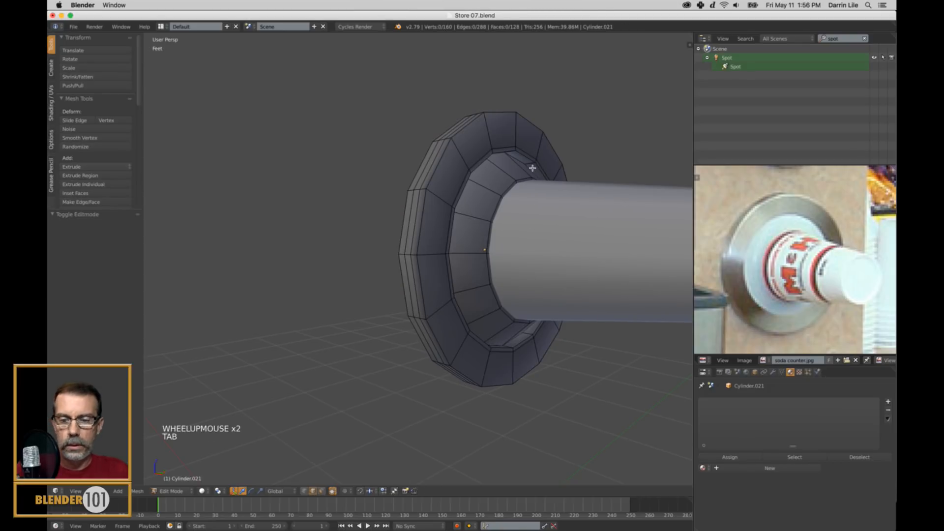
key(ctrl+r)
click(531, 167)
click(532, 167)
key(a)
key(Tab)
scroll(516, 186, down, 3)
middle_drag(511, 197, 430, 230)
scroll(482, 236, down, 3)
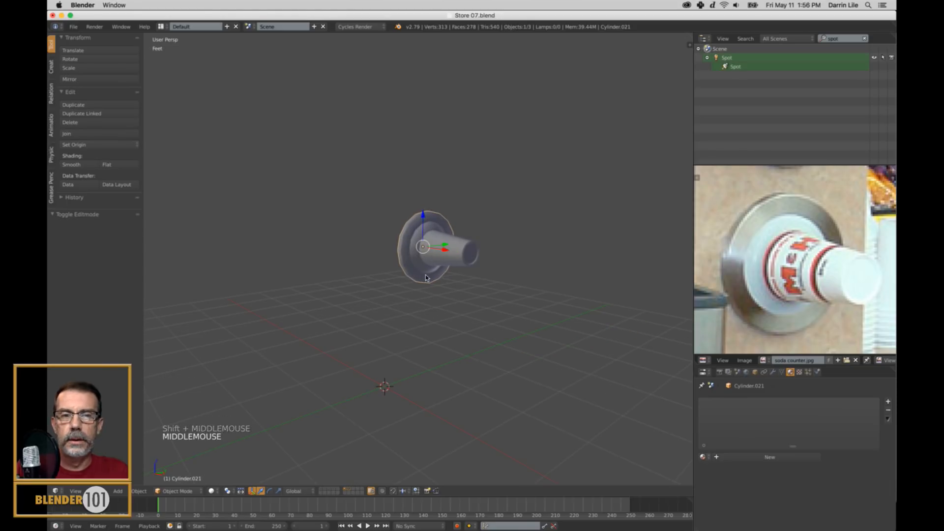
scroll(423, 278, up, 3)
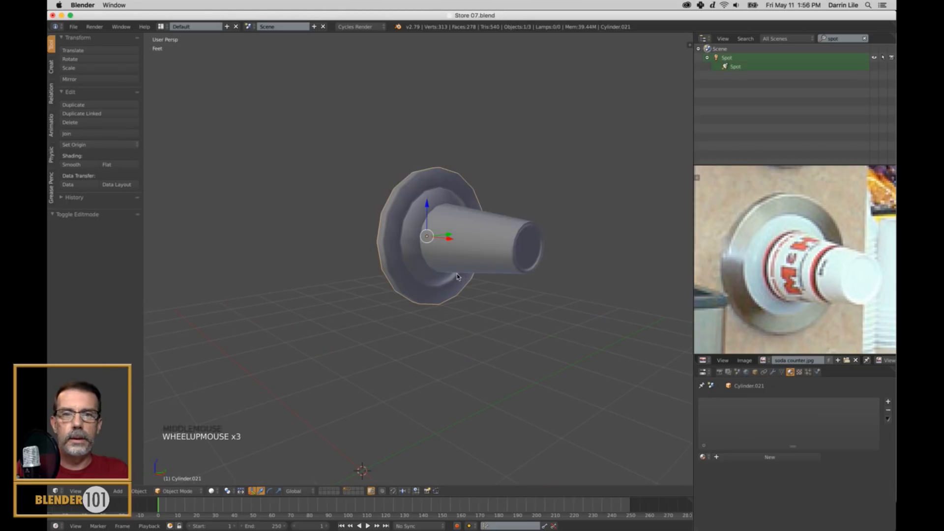
Add a Subdivision Surface modifier to the flange with 2 view subdivisions.
click(774, 373)
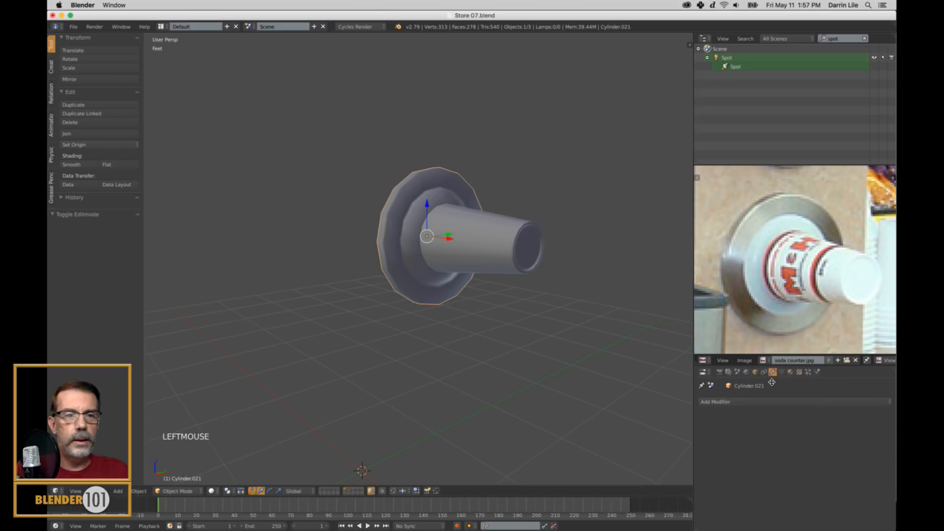
click(756, 403)
click(709, 374)
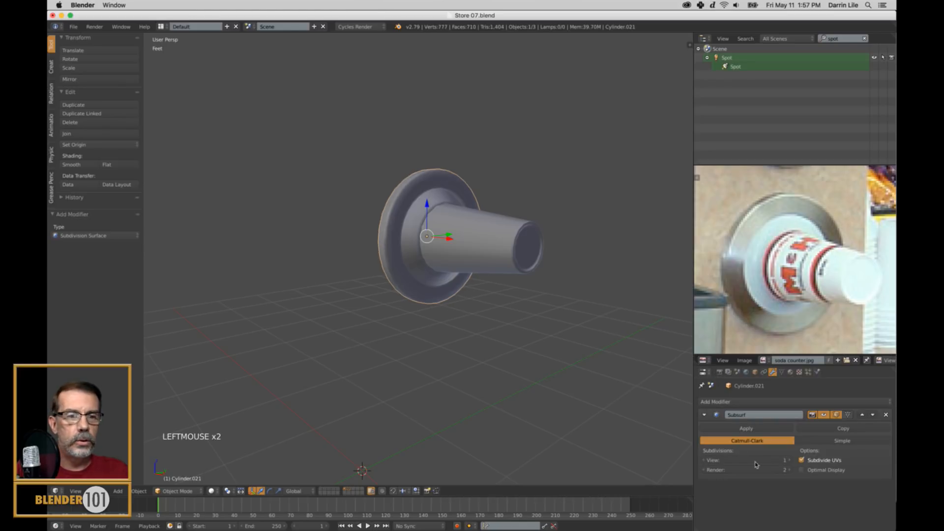
click(785, 460)
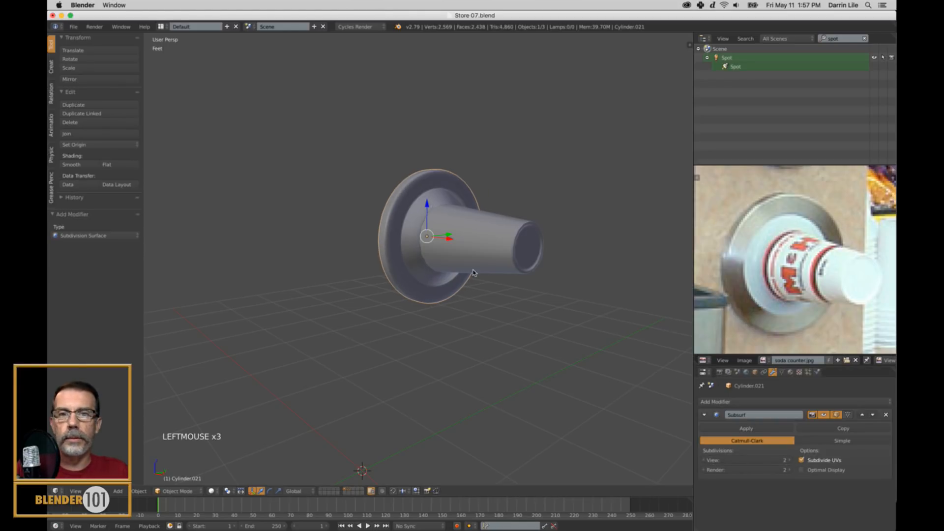
Select the ring of faces around the flange's inner opening and scale it to fit around the cup.
scroll(474, 273, up, 3)
middle_drag(465, 264, 455, 260)
scroll(455, 260, up, 1)
scroll(455, 261, down, 3)
key(Tab)
key(Tab)
scroll(369, 255, up, 4)
right_click(295, 257)
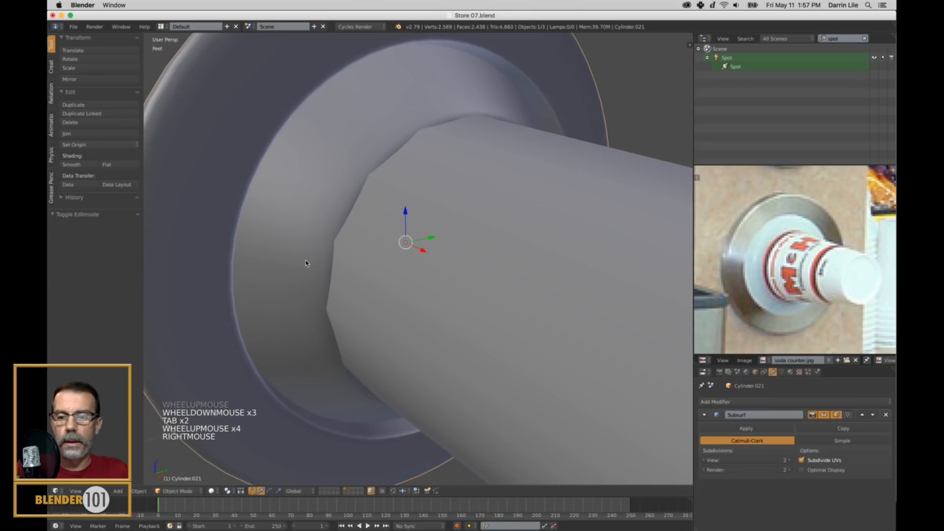
key(Tab)
key(ctrl+Tab)
alt+right_click(333, 245)
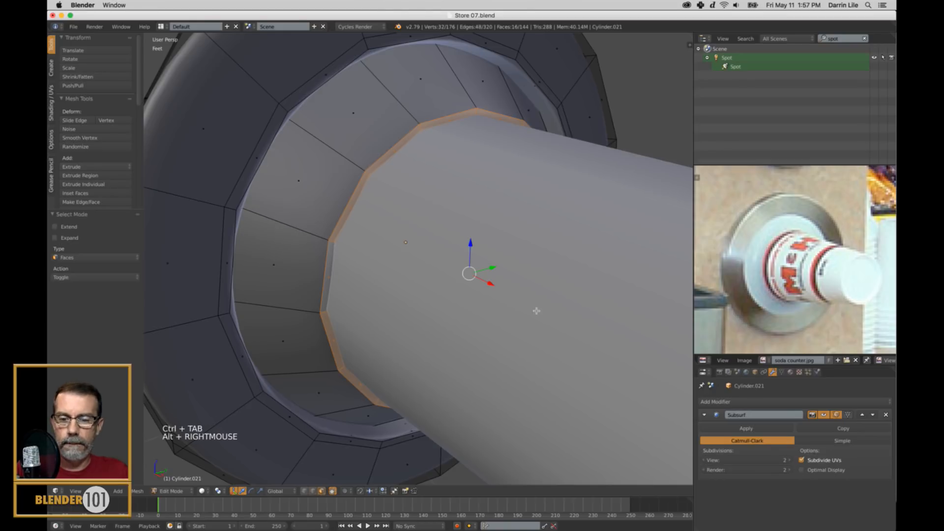
key(s)
key(a)
key(Tab)
scroll(493, 308, down, 4)
key(a)
scroll(478, 354, down, 2)
Move the edge loop near the front of the flange's rim about 107 thou along X to sharpen the edge.
shift+middle_drag(476, 352, 496, 328)
scroll(472, 312, up, 2)
shift+middle_drag(449, 295, 427, 278)
middle_drag(428, 278, 416, 263)
scroll(413, 253, up, 2)
key(Tab)
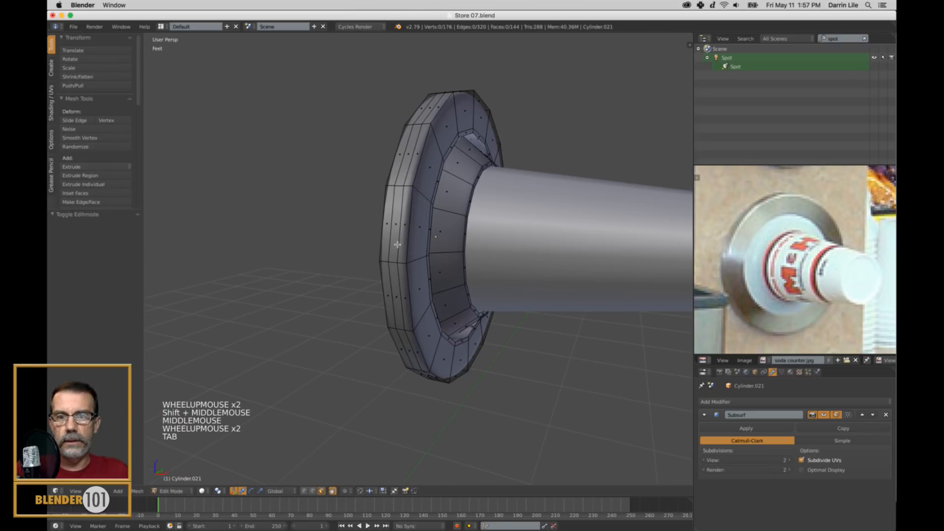
key(ctrl+Tab)
click(398, 243)
alt+right_click(397, 244)
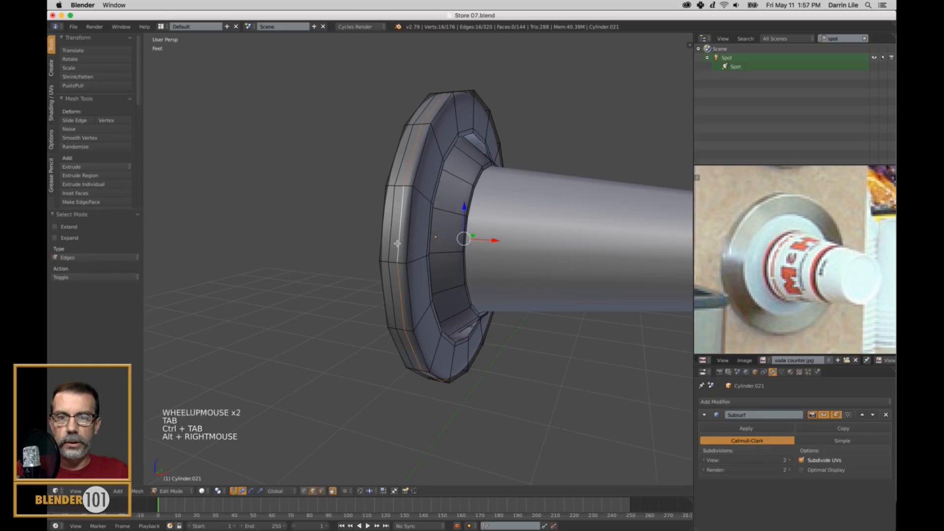
click(494, 247)
key(a)
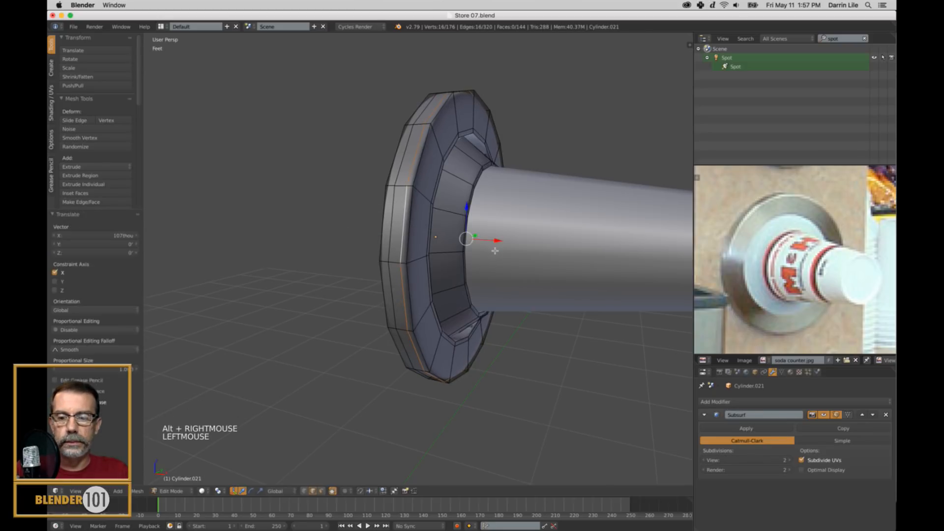
key(Tab)
Add a loop cut on the flange's front face and slide it close to the outer edge.
scroll(487, 268, down, 2)
middle_drag(487, 268, 394, 238)
scroll(495, 291, down, 2)
scroll(454, 252, up, 5)
key(Tab)
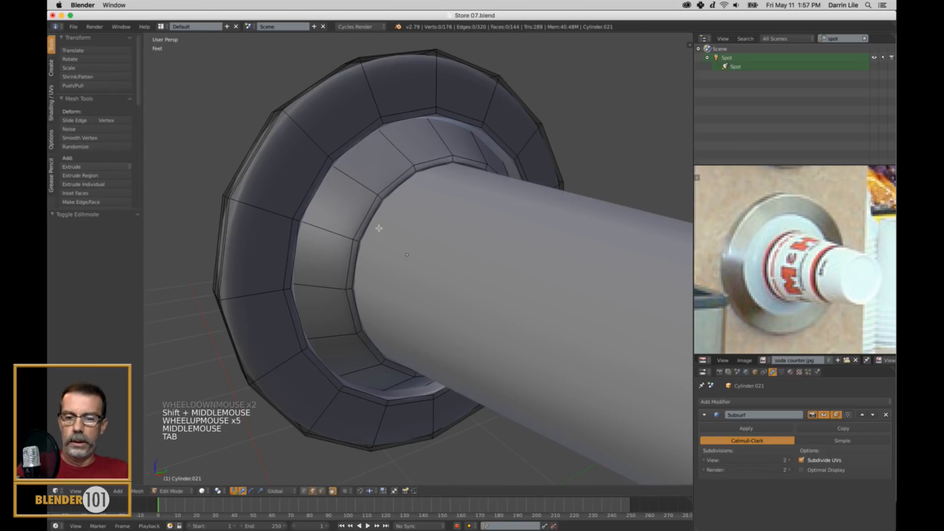
key(ctrl+r)
click(321, 147)
click(322, 127)
key(a)
key(Tab)
scroll(383, 294, down, 5)
key(a)
middle_drag(373, 290, 383, 294)
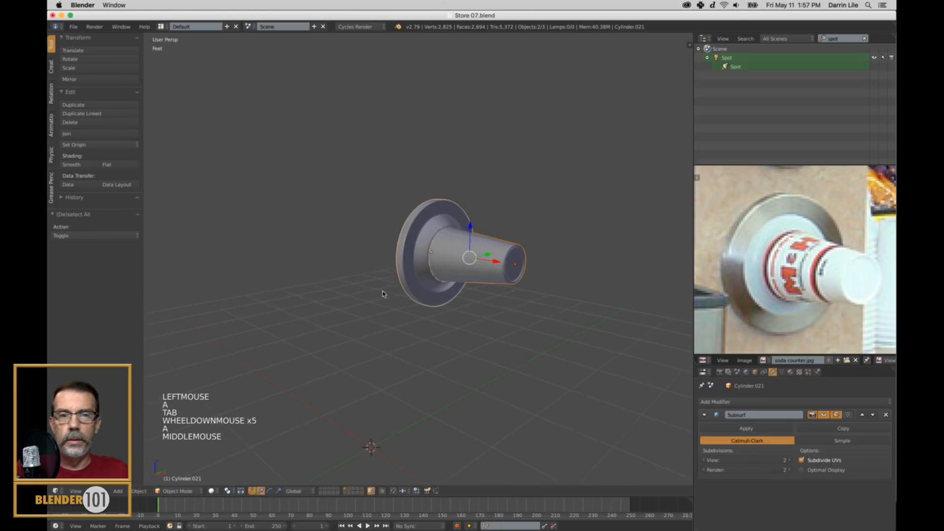
scroll(466, 319, down, 2)
key(a)
scroll(462, 330, up, 2)
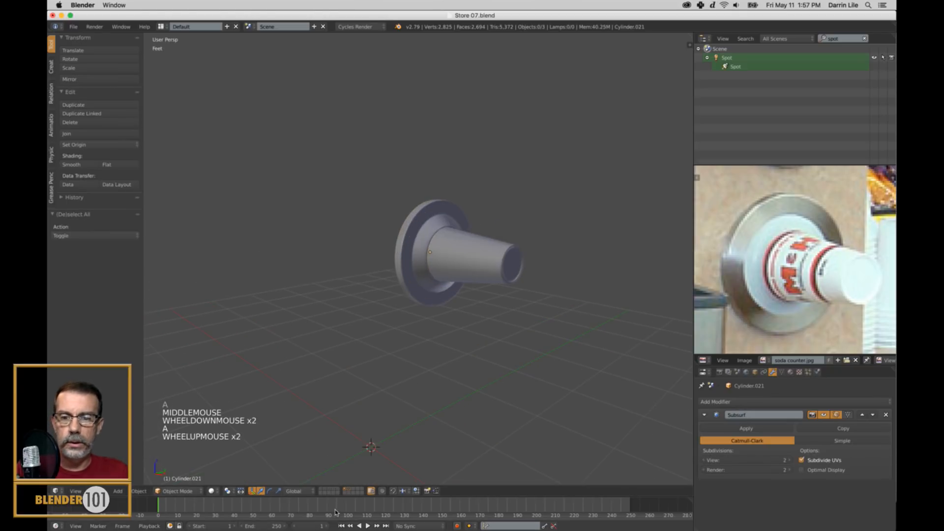
shift+click(338, 489)
scroll(450, 317, down, 3)
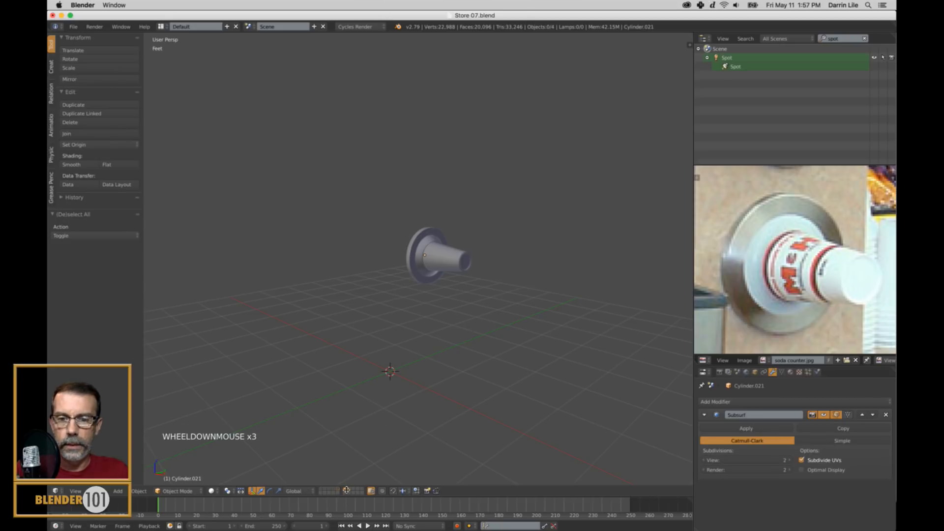
shift+click(337, 489)
Unhide the tall dispenser box, deselect it, and check the flange and cup against its front.
key(alt+h)
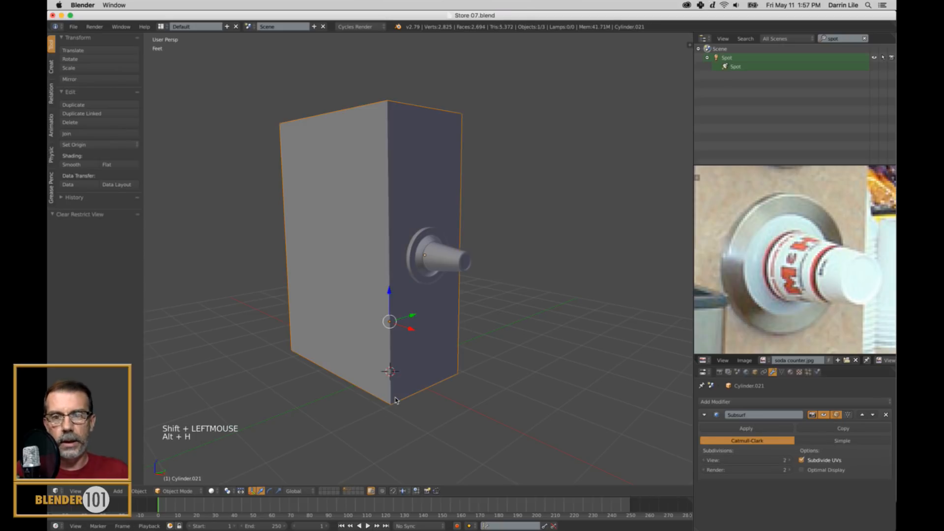
scroll(487, 345, down, 2)
scroll(493, 335, up, 1)
key(a)
scroll(493, 335, up, 2)
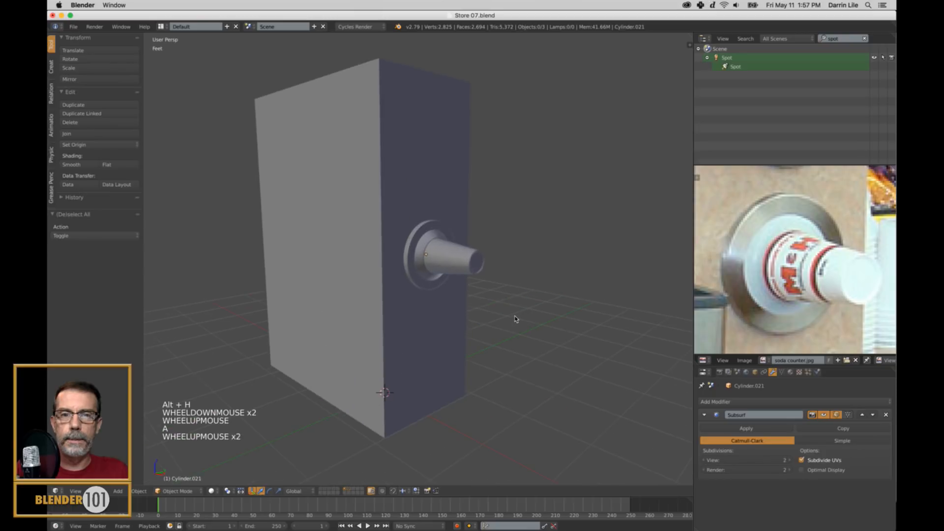
middle_drag(515, 320, 503, 317)
scroll(501, 317, down, 1)
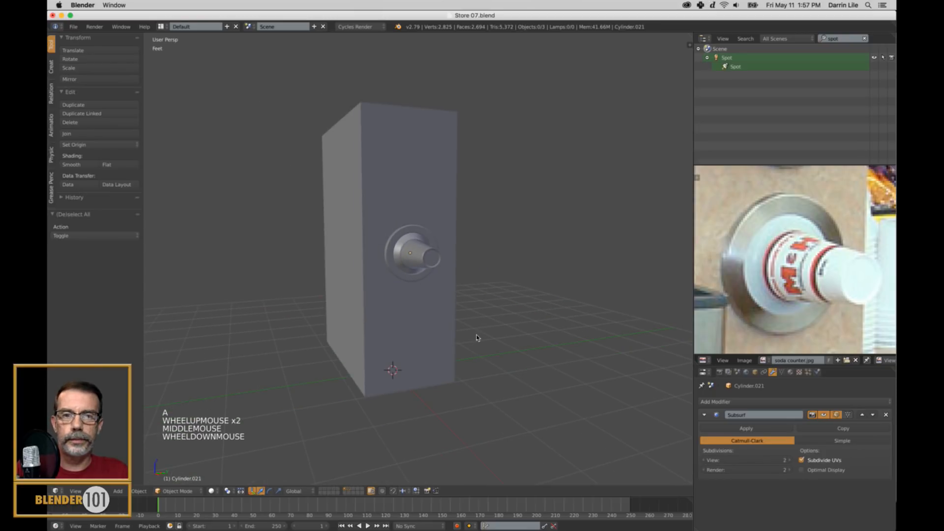
Select the flange and cup together and scale both up by about 1.102.
right_click(408, 280)
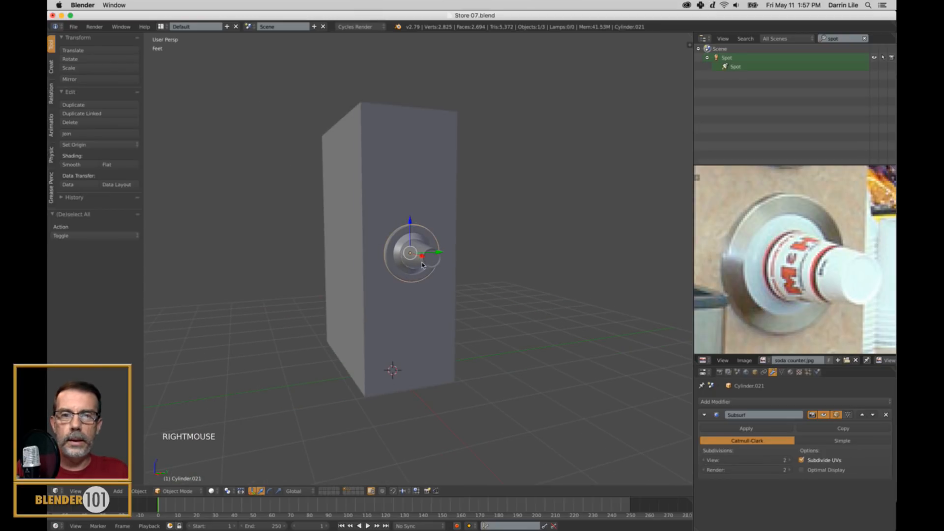
shift+right_click(421, 265)
key(s)
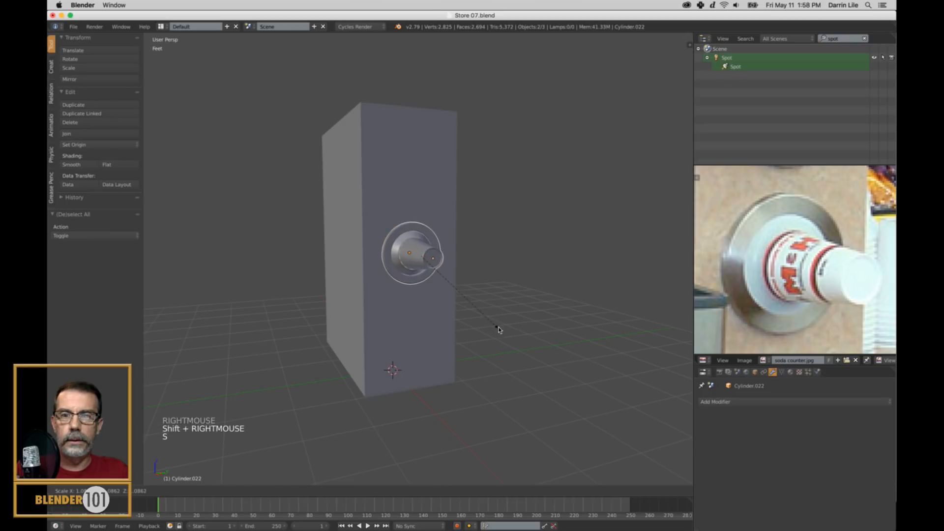
click(448, 316)
Shift the flange and cup about 232 thou along X to seat the flange against the box's front.
middle_drag(449, 316, 442, 296)
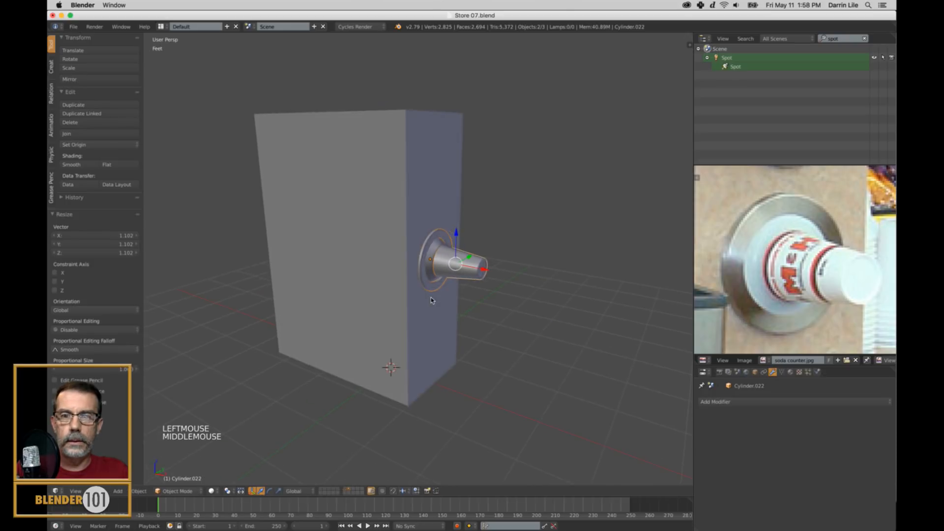
scroll(442, 297, up, 2)
drag(502, 272, 504, 275)
scroll(505, 275, down, 3)
middle_drag(497, 277, 505, 282)
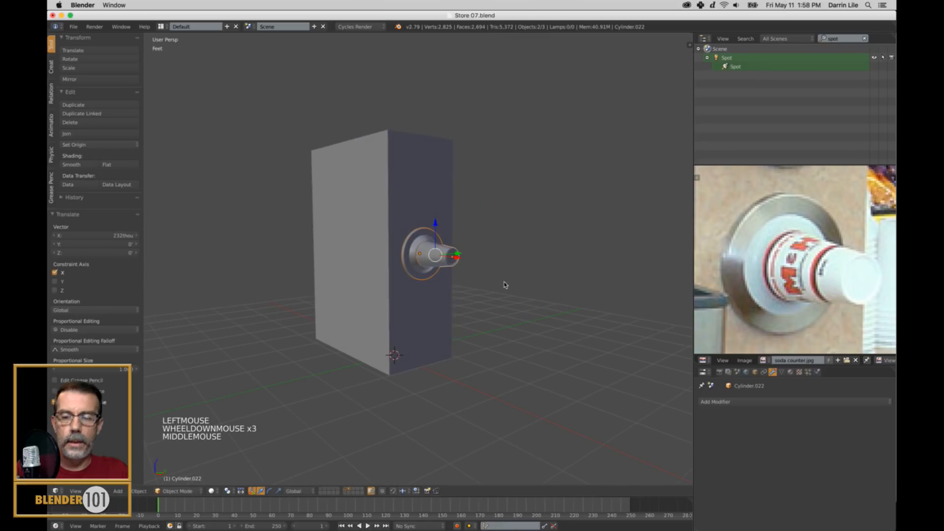
Deselect everything and examine the arrangement of cup holders in the soda counter reference photo.
key(a)
scroll(810, 284, down, 5)
shift+middle_drag(809, 284, 813, 339)
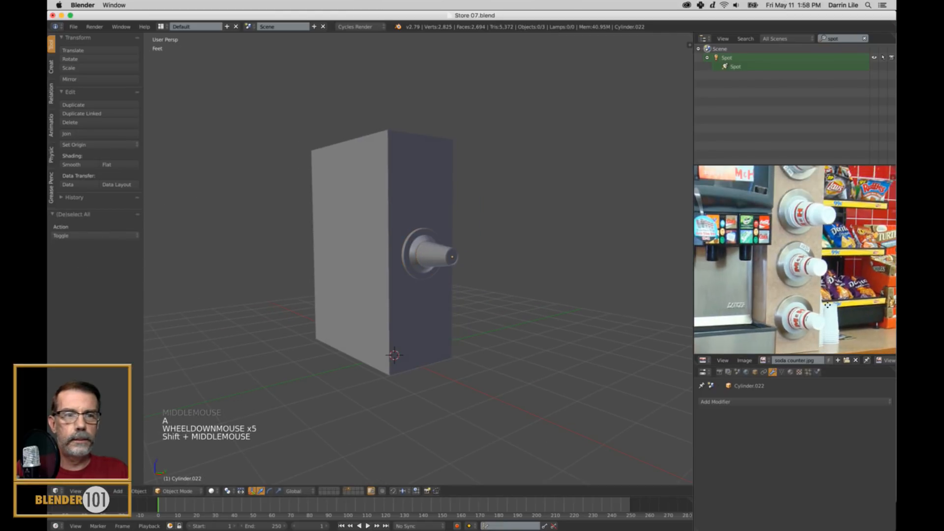
Select the flange and cup together and lower both about 1.53 ft along Z toward the box's base.
scroll(519, 280, down, 2)
shift+middle_drag(519, 281, 520, 281)
scroll(515, 274, up, 2)
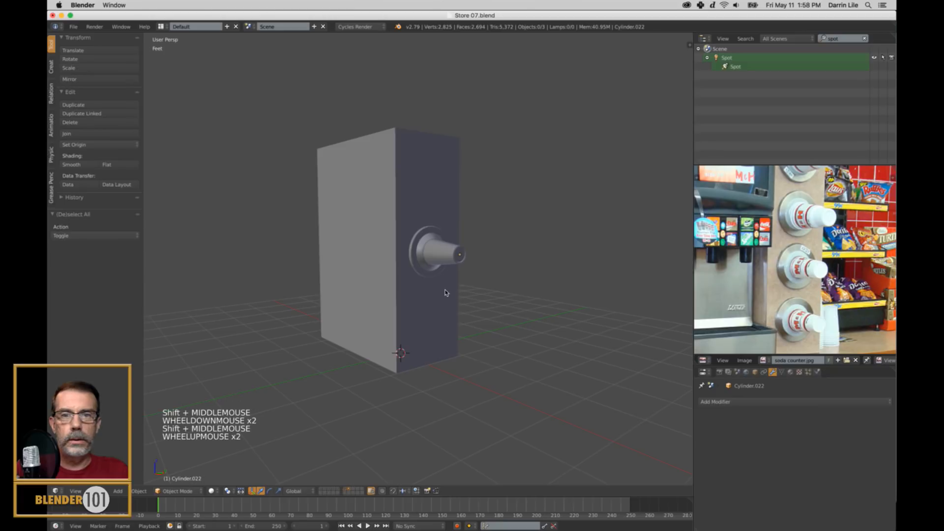
scroll(446, 292, up, 2)
right_click(464, 254)
shift+right_click(465, 253)
drag(454, 220, 453, 321)
Rescale the cup alone and push it about 1.67 in along negative X into the flange.
scroll(503, 325, down, 3)
shift+middle_drag(503, 325, 392, 333)
scroll(483, 301, up, 2)
scroll(500, 305, up, 2)
shift+middle_drag(541, 305, 522, 308)
middle_drag(551, 320, 487, 320)
right_click(486, 321)
key(s)
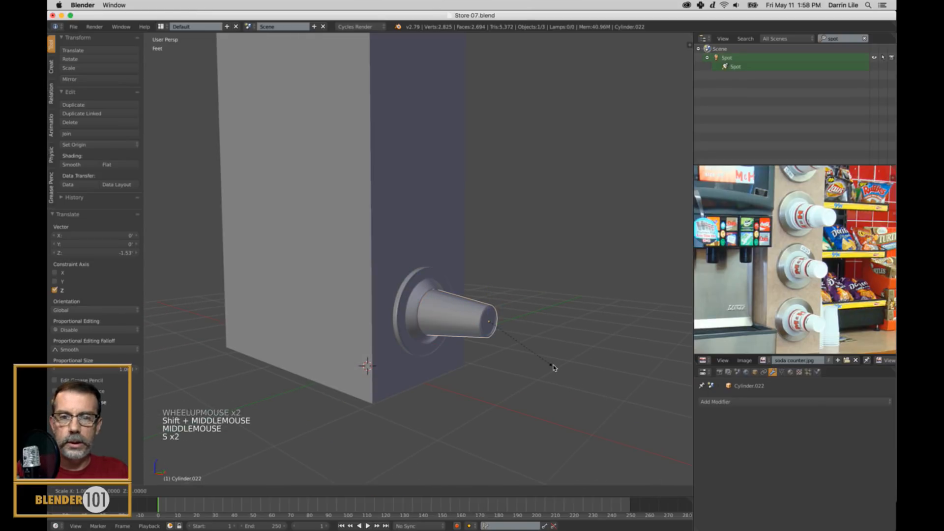
click(542, 361)
drag(511, 326, 503, 332)
scroll(503, 331, up, 4)
middle_drag(504, 331, 415, 329)
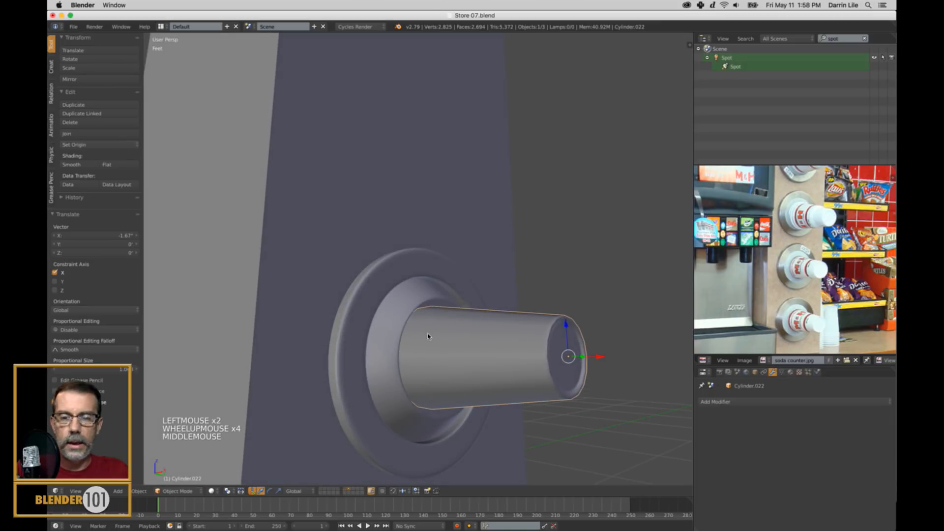
Scale the cup up by about 1.162, shift it outward along X, and deselect everything.
middle_drag(580, 362, 559, 358)
key(s)
key(s)
key(s)
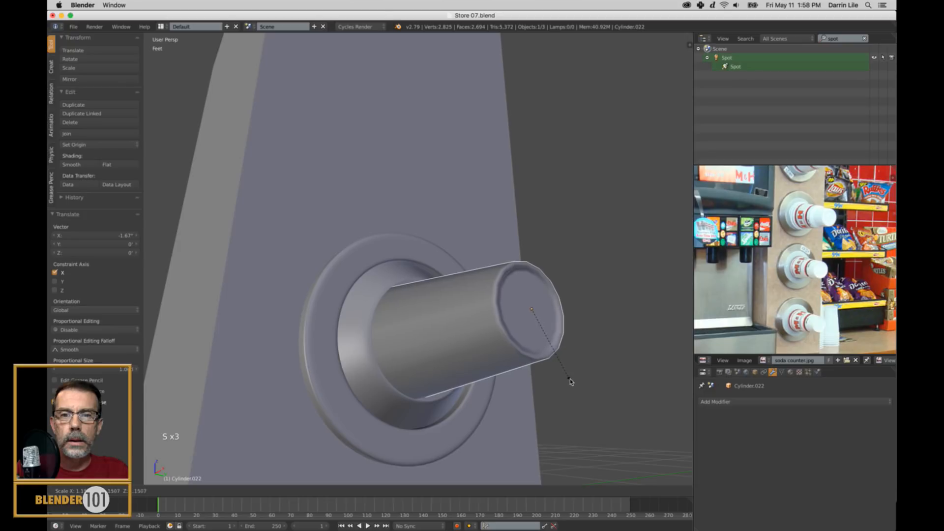
click(572, 380)
middle_drag(571, 379, 549, 369)
scroll(647, 382, down, 2)
middle_drag(647, 381, 586, 369)
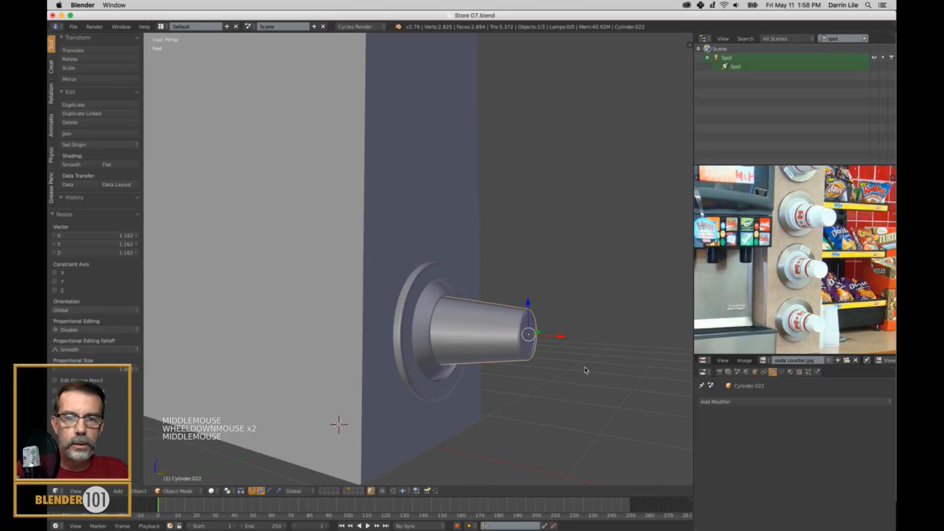
mouse_move(562, 339)
mouse_down()
mouse_move(594, 341)
mouse_move(572, 350)
mouse_up()
scroll(544, 342, down, 2)
key(a)
Duplicate the flange and cup upward along Z twice, offsetting the copies about 1.38 ft and 1.23 ft.
scroll(536, 342, down, 3)
middle_drag(535, 342, 540, 348)
scroll(752, 292, down, 1)
shift+middle_drag(752, 292, 762, 307)
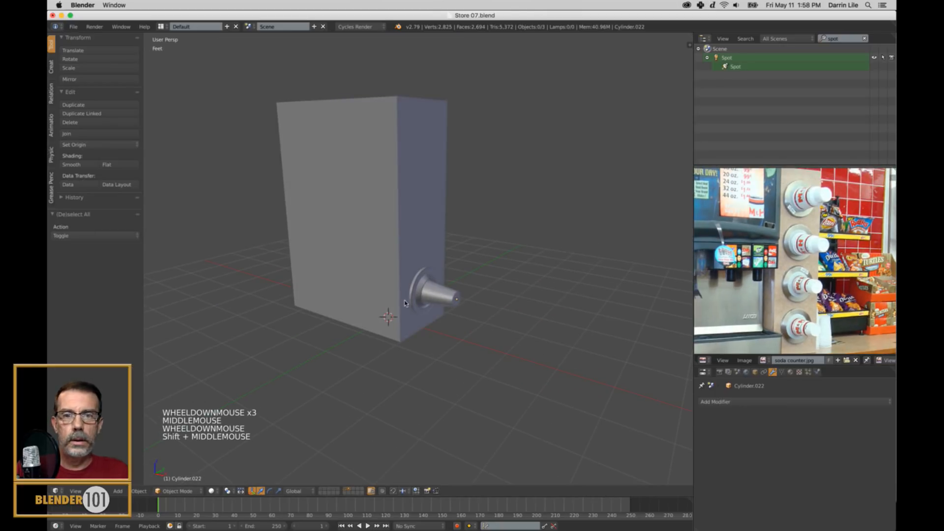
right_click(417, 301)
shift+right_click(436, 297)
key(shift+d)
key(z)
click(494, 237)
key(shift+d)
key(z)
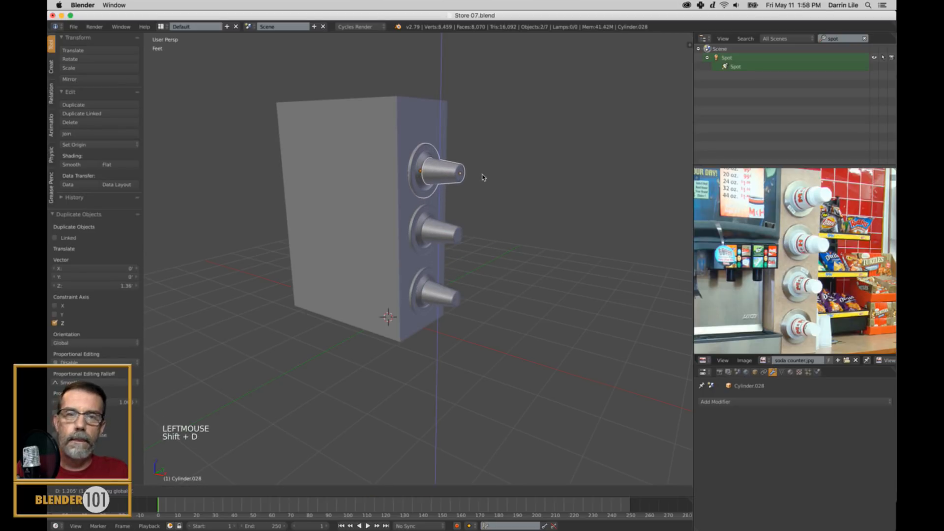
click(482, 174)
Raise the top face of the dispenser box about 5.4 in along Z.
scroll(482, 173, down, 2)
middle_drag(491, 191, 453, 173)
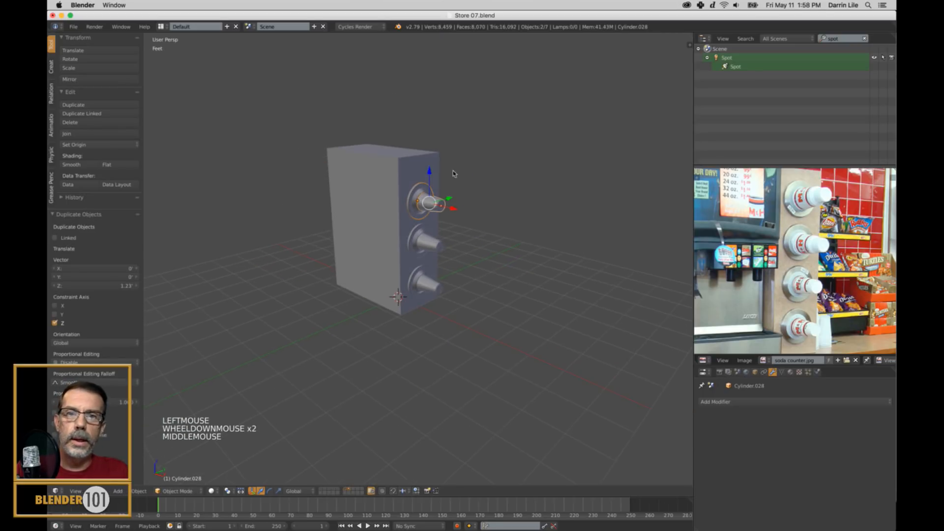
right_click(417, 161)
key(Tab)
key(ctrl+Tab)
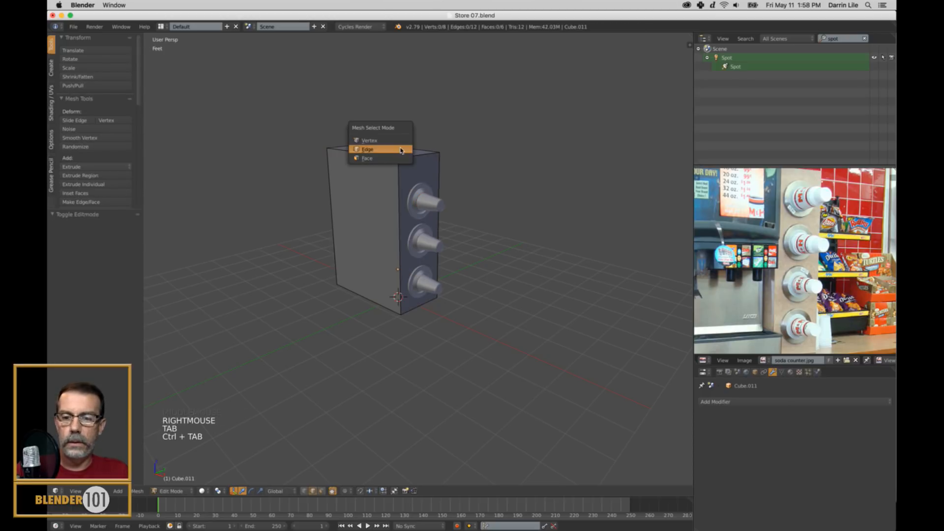
click(389, 157)
right_click(391, 150)
drag(382, 119, 379, 105)
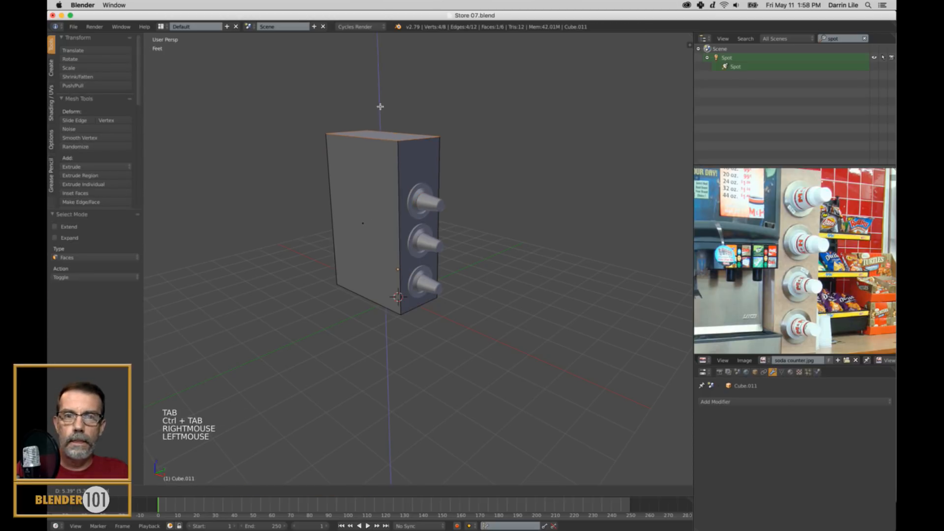
key(Tab)
Duplicate the uppermost flange and cup about 1.27 ft upward along Z as a fourth holder.
right_click(415, 210)
shift+right_click(416, 210)
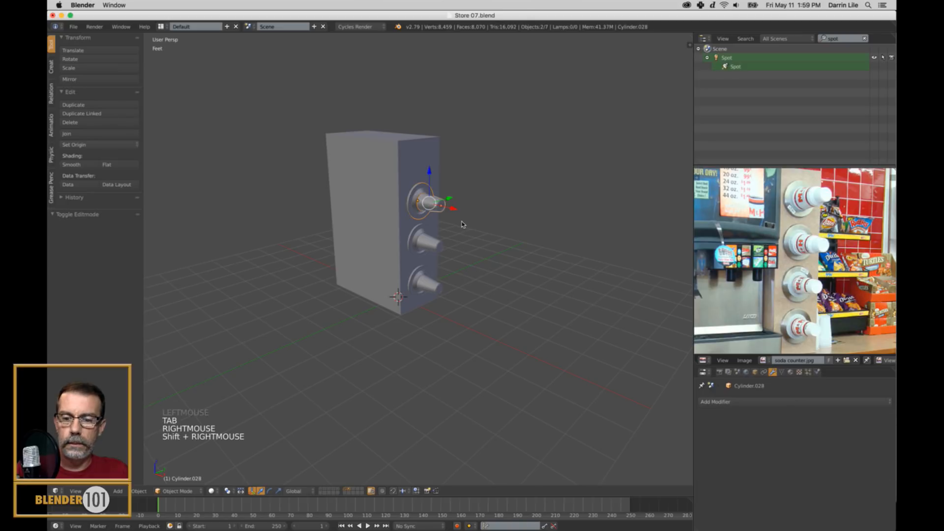
key(shift+d)
key(z)
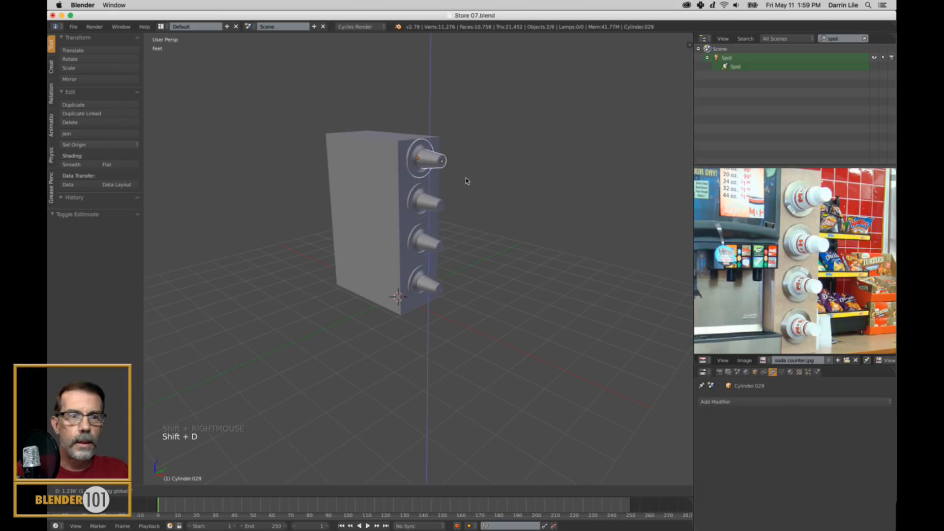
click(466, 176)
scroll(466, 176, up, 2)
middle_drag(466, 176, 492, 259)
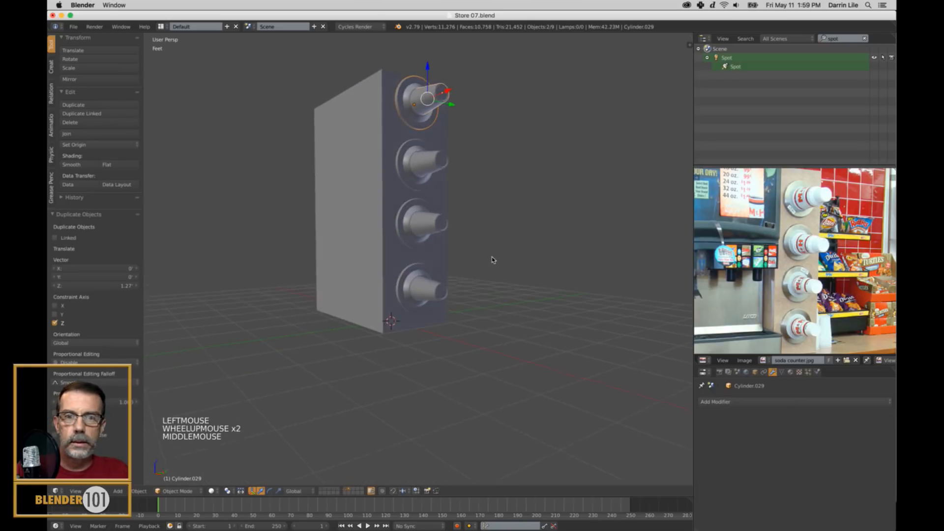
In a right orthographic wireframe view, lower the bottom holder about 989 thou and move the second holder down along Z.
scroll(492, 259, up, 2)
key(KP_1)
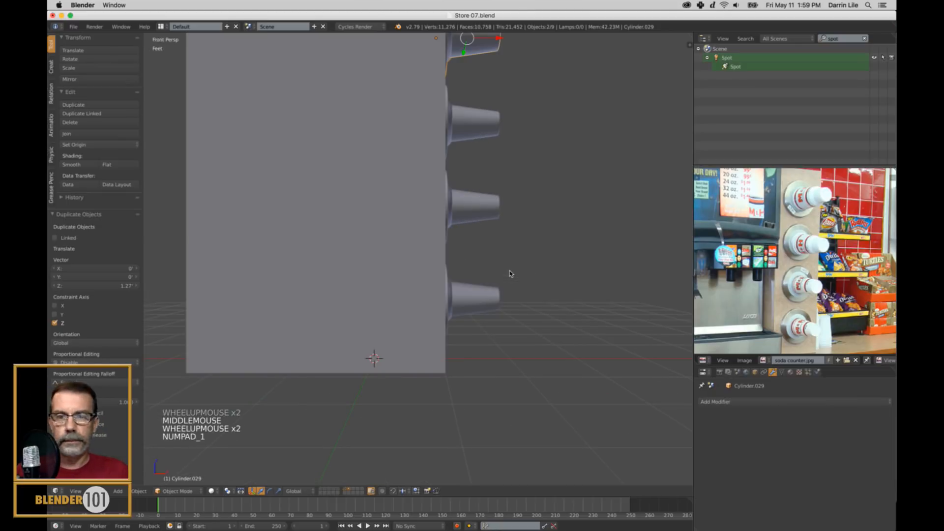
key(KP_3)
key(KP_5)
key(z)
shift+middle_drag(509, 274, 509, 301)
scroll(509, 301, down, 1)
right_click(427, 320)
shift+right_click(431, 284)
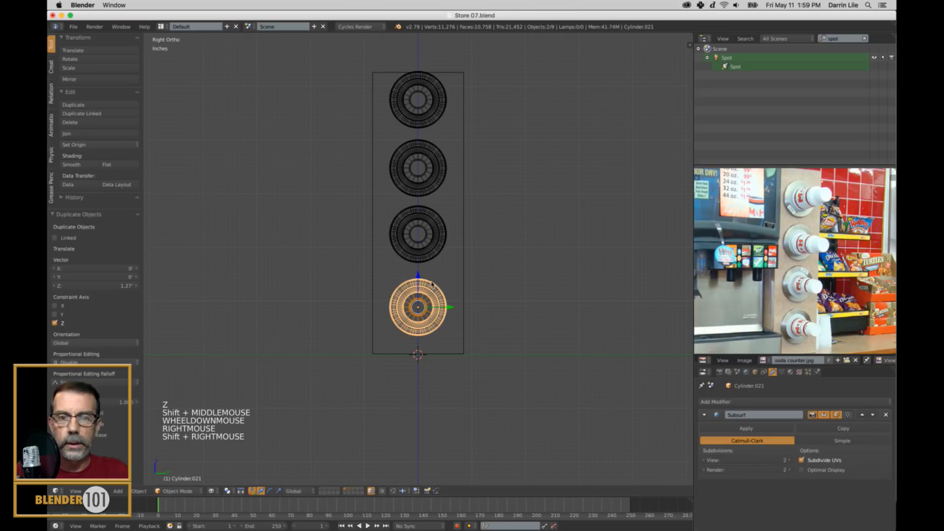
click(416, 277)
right_click(428, 245)
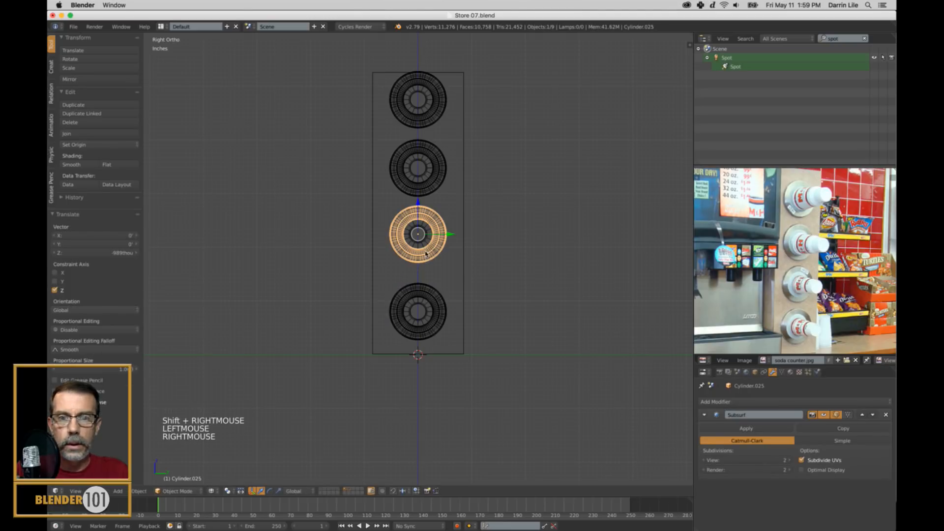
shift+right_click(427, 236)
drag(417, 201, 417, 213)
Lower the third holder along Z and the top holder about 2.77 in, and restore solid shading.
right_click(426, 182)
shift+right_click(428, 153)
drag(416, 134, 421, 147)
right_click(424, 97)
shift+right_click(424, 98)
drag(418, 68, 418, 80)
scroll(470, 216, up, 1)
key(z)
Scale the second cup from the bottom up by about 1.068.
middle_drag(470, 238, 493, 249)
right_click(466, 256)
shift+scroll(564, 245, up, 1)
shift+middle_drag(564, 245, 536, 334)
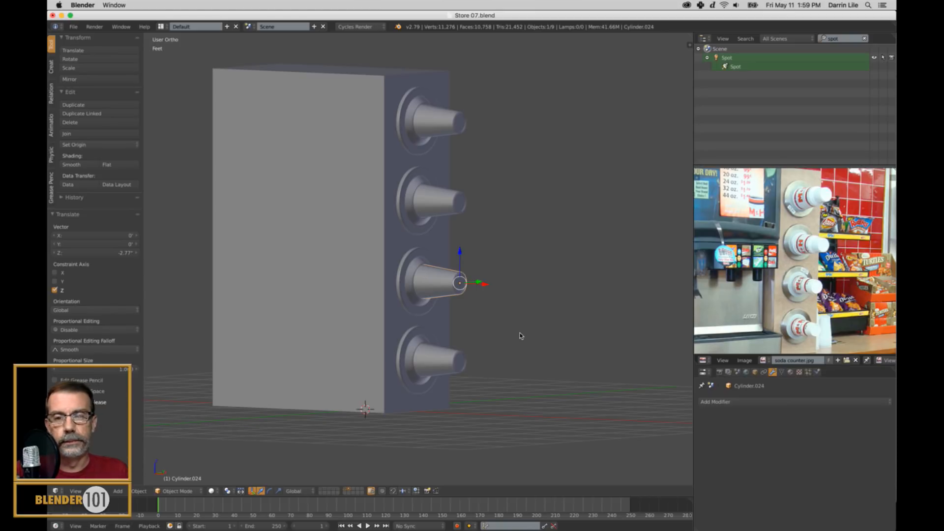
key(s)
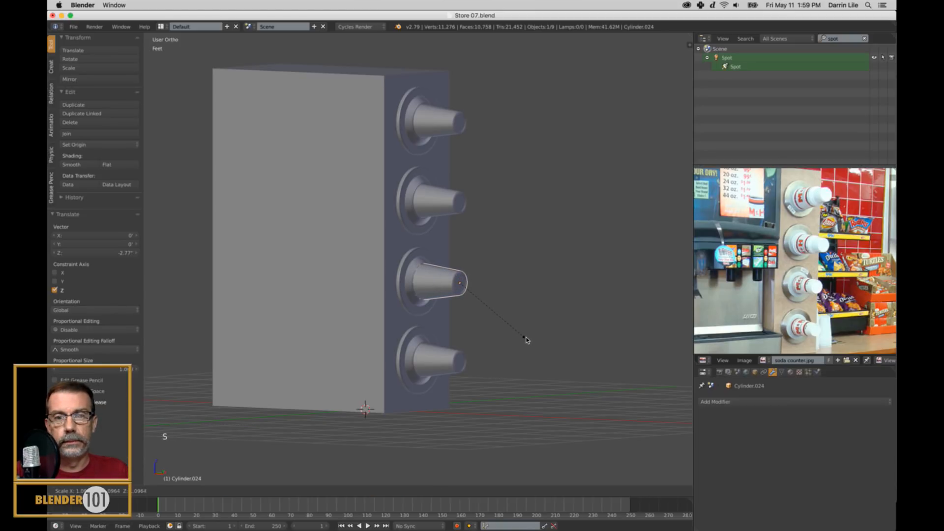
click(526, 337)
Scale the third cup from the bottom up by about 1.266 and shift it outward along X, moving the second cup out about 658 thou.
right_click(471, 204)
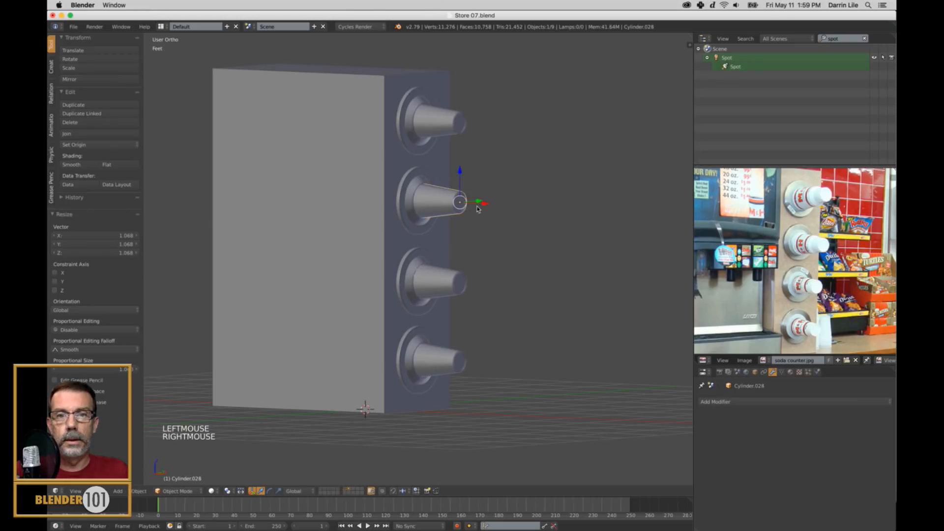
key(s)
click(502, 233)
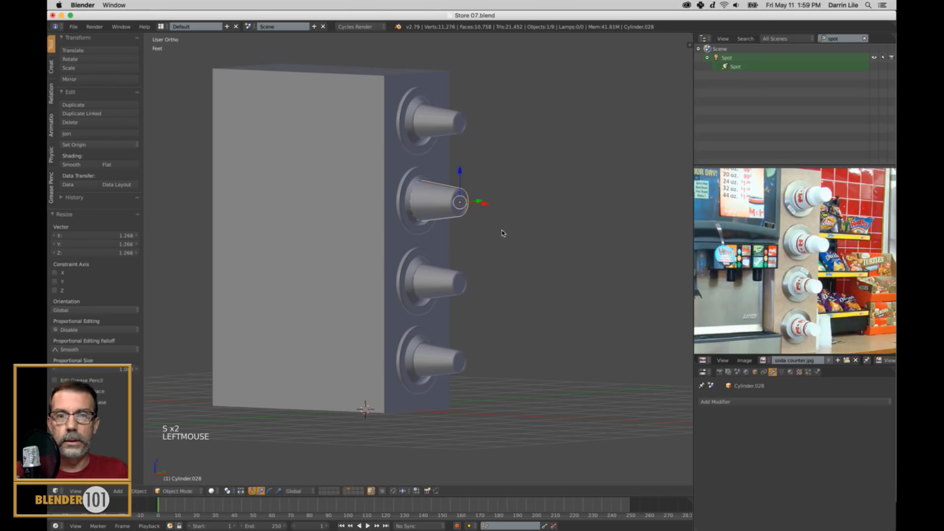
middle_drag(497, 215, 500, 222)
drag(499, 221, 502, 221)
right_click(462, 298)
drag(494, 299, 498, 299)
Delete the topmost cup and its flange from the box's front.
right_click(459, 146)
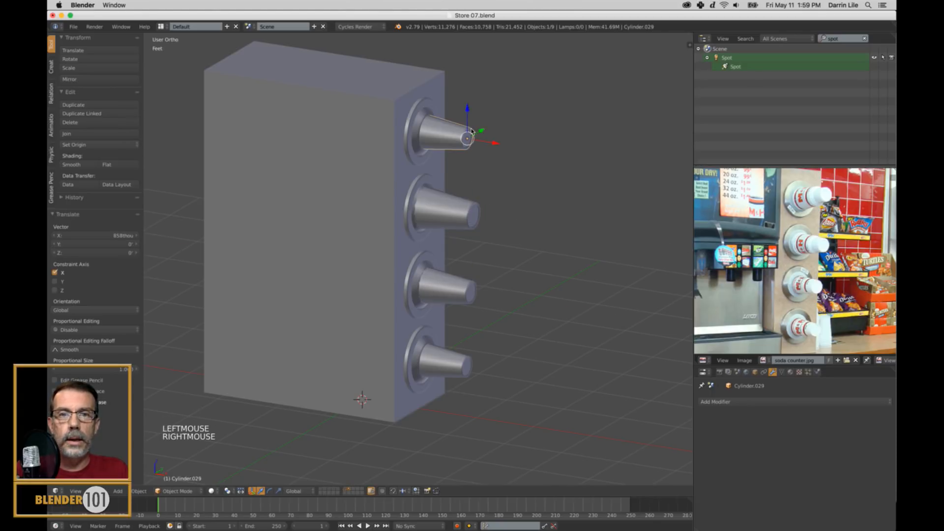
key(x)
click(491, 165)
right_click(472, 211)
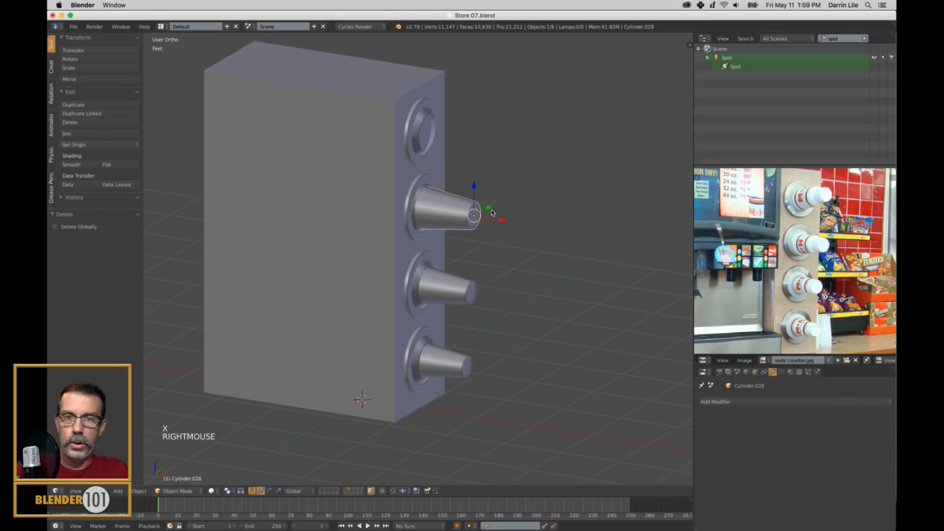
right_click(427, 156)
key(x)
click(428, 157)
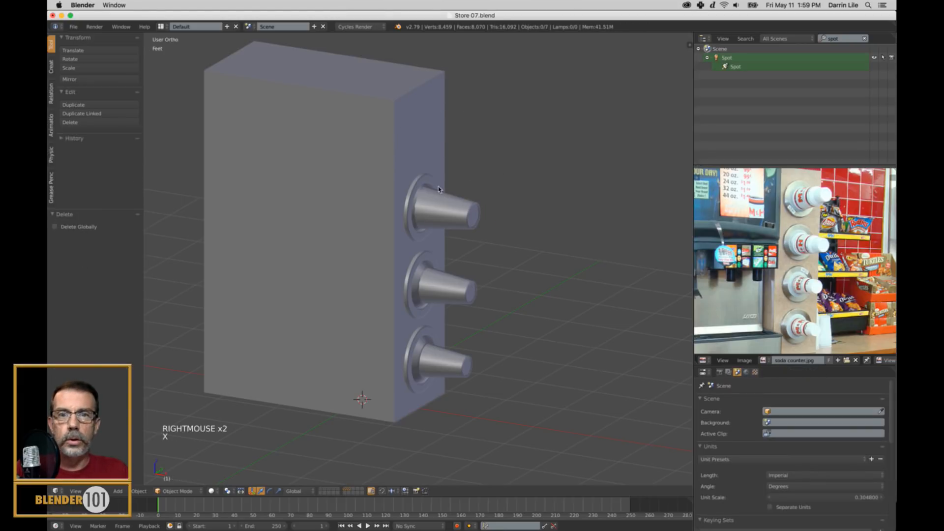
Select the inner rim face loop of the uppermost flange and shift it about 371 thou along X.
scroll(467, 167, up, 5)
shift+middle_drag(467, 168, 469, 203)
right_click(412, 189)
key(Tab)
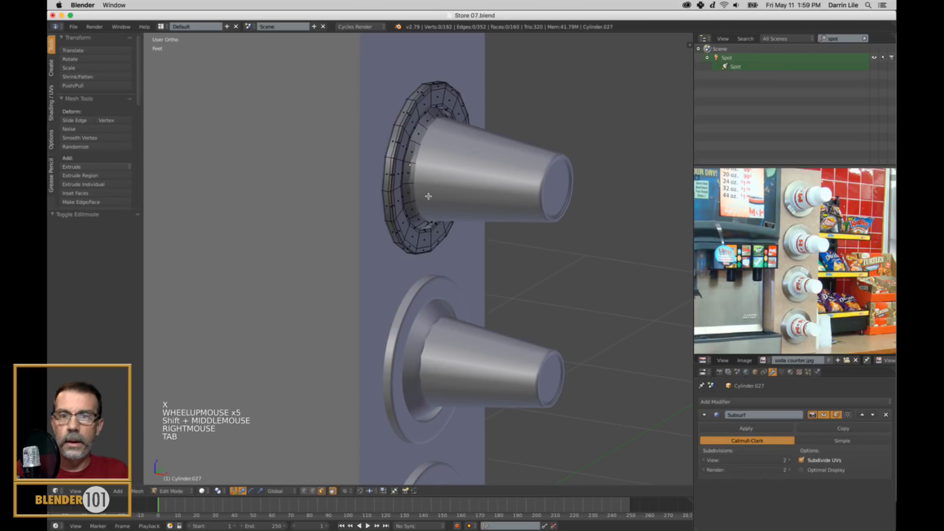
scroll(411, 189, up, 1)
middle_drag(412, 189, 429, 203)
key(z)
scroll(423, 163, up, 3)
shift+middle_drag(424, 147, 457, 248)
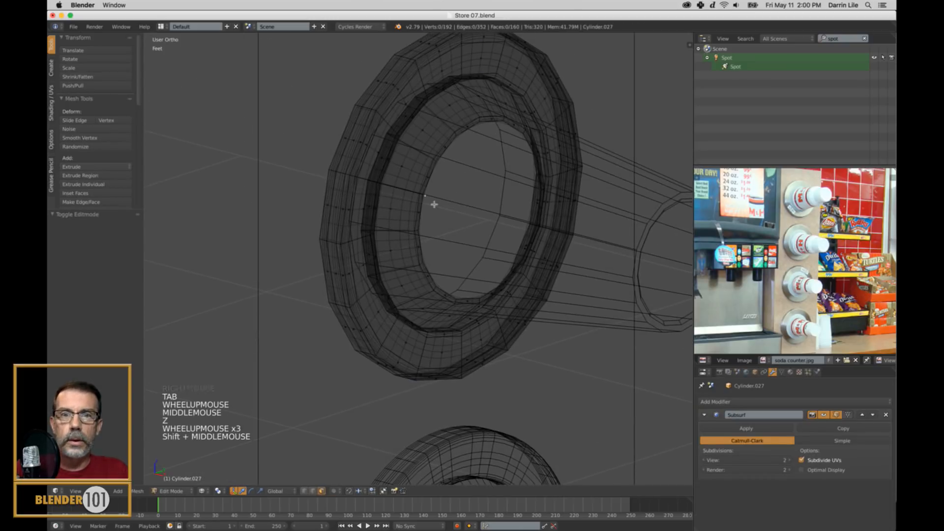
alt+right_click(436, 164)
alt+right_click(434, 166)
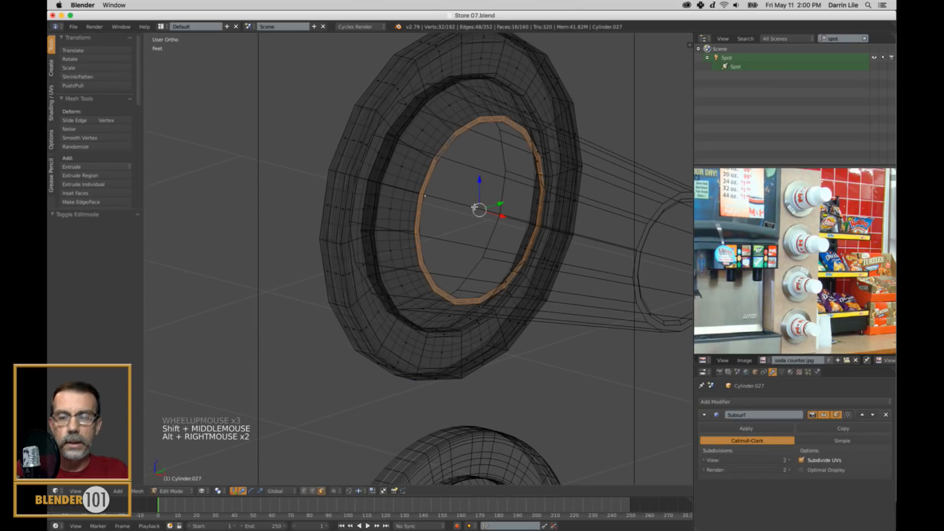
scroll(477, 211, down, 2)
key(z)
middle_drag(477, 212, 480, 224)
drag(496, 231, 511, 236)
Scale the uppermost flange's inner rim up by about 1.15, deselect it, and return to Object Mode.
key(s)
key(s)
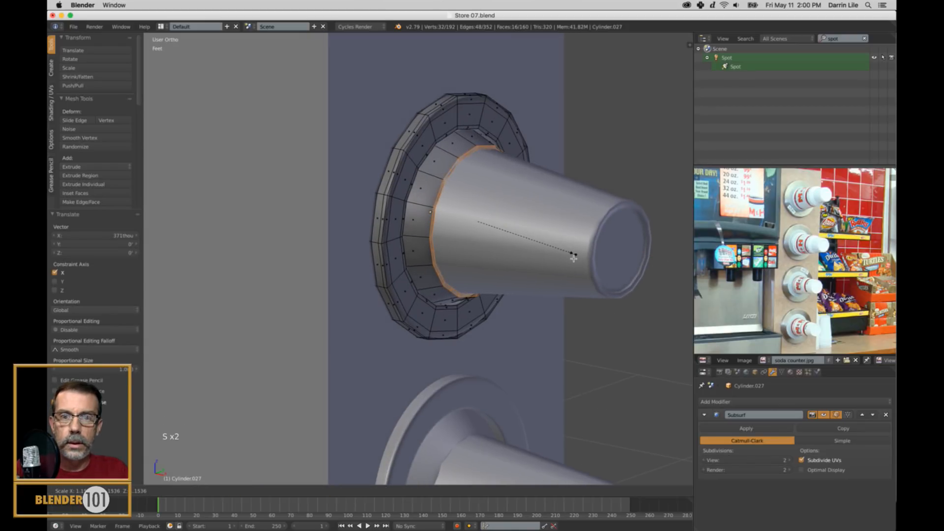
click(573, 258)
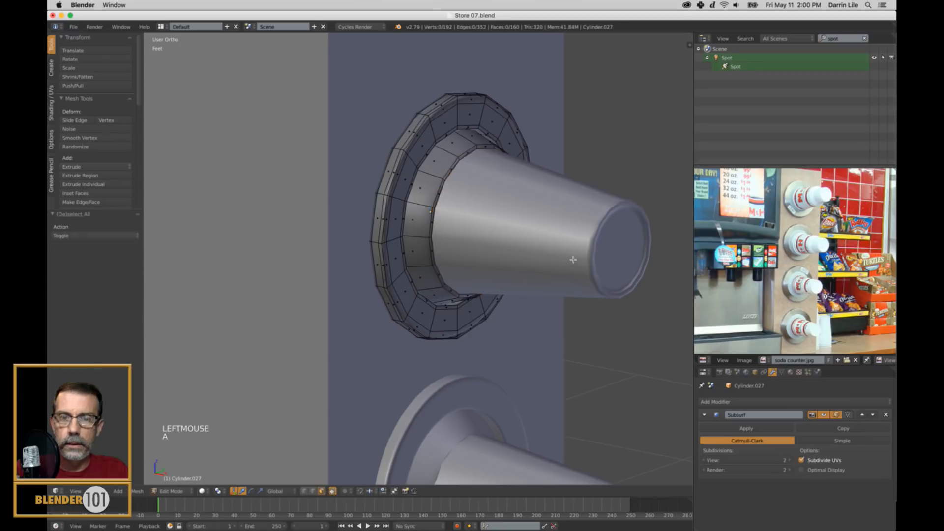
key(a)
key(Tab)
Shift the middle cup about 751 thou outward along X.
scroll(565, 268, down, 4)
shift+middle_drag(565, 267, 524, 234)
scroll(554, 160, up, 3)
right_click(524, 235)
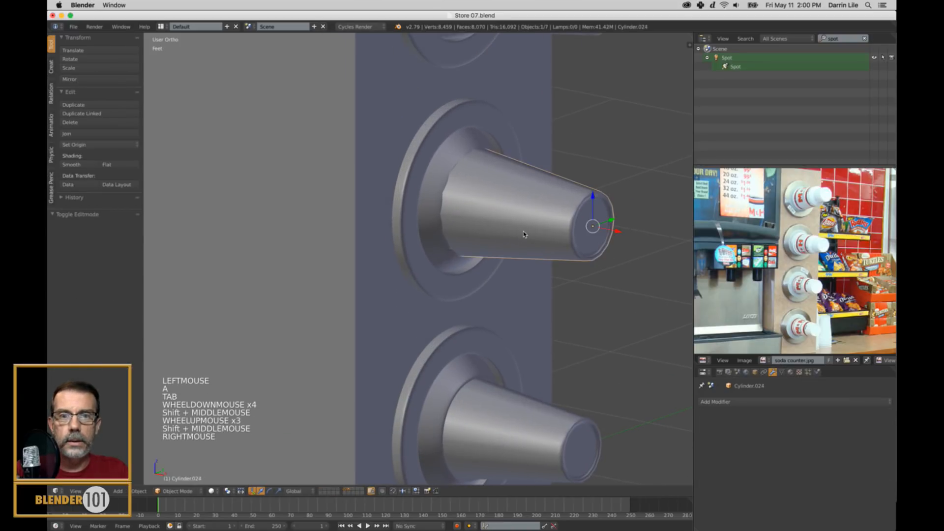
mouse_move(609, 234)
mouse_down()
mouse_move(637, 240)
mouse_move(624, 240)
mouse_up()
scroll(566, 240, up, 1)
middle_click(567, 240)
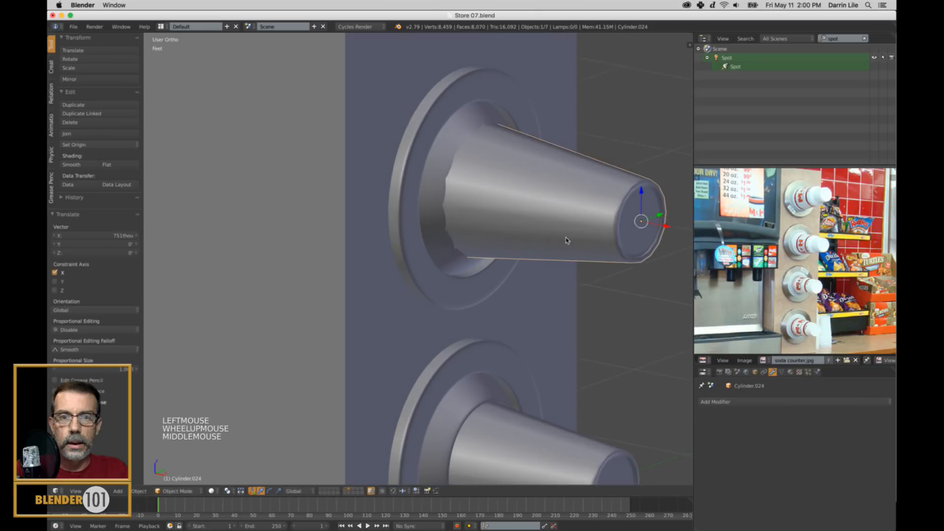
Select the middle flange's inner rim face loop, scale it up by about 1.07, and return to Object Mode.
right_click(437, 230)
key(Tab)
alt+right_click(460, 164)
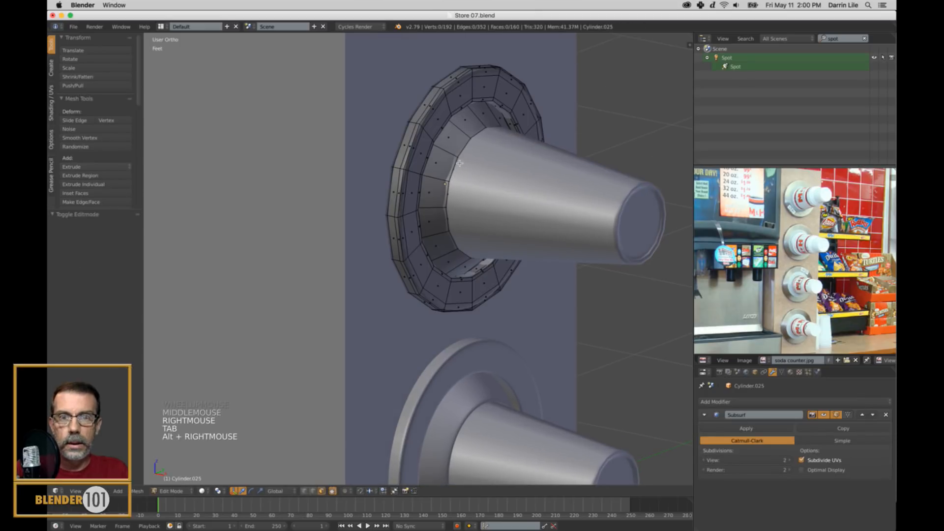
scroll(459, 180, up, 3)
key(z)
alt+right_click(468, 176)
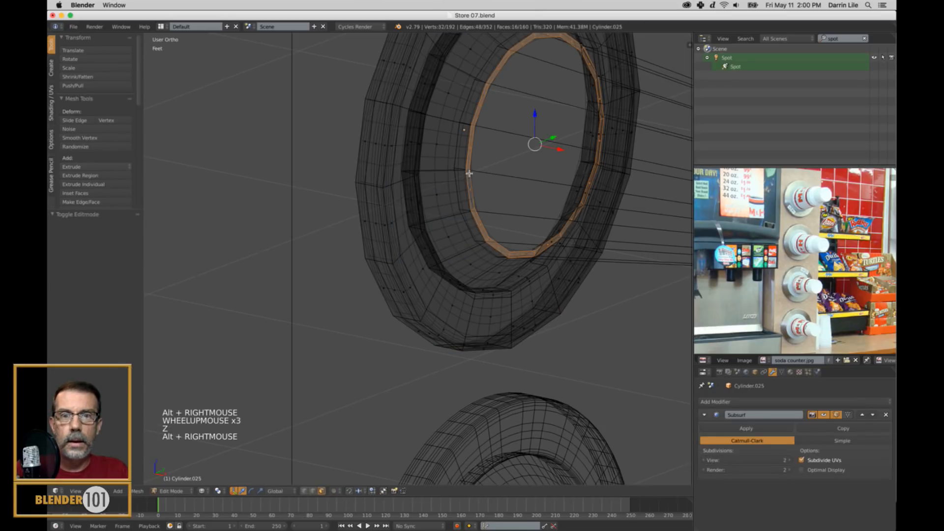
scroll(525, 191, down, 2)
key(z)
key(s)
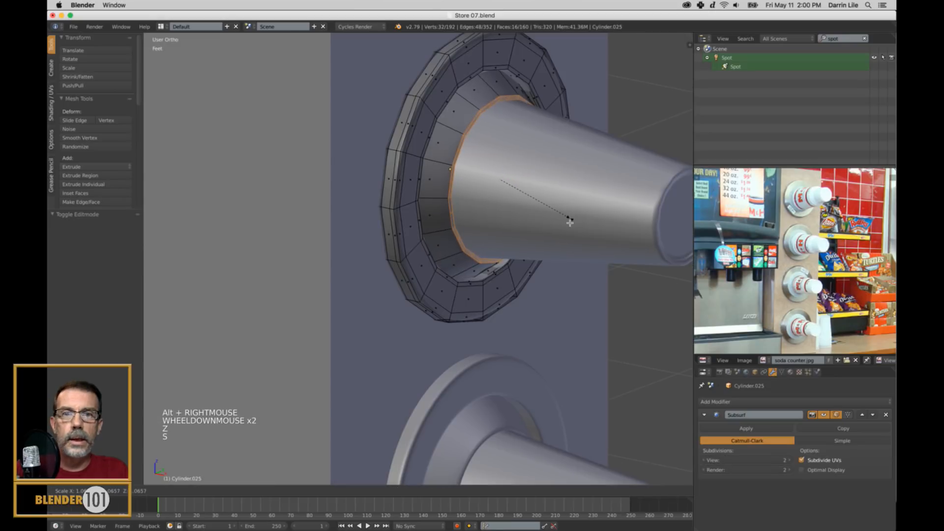
click(570, 220)
scroll(540, 207, down, 2)
click(498, 213)
key(a)
key(Tab)
Duplicate the uppermost flange and its cup straight up along Z to form a fourth, topmost holder on the box.
scroll(499, 213, down, 5)
shift+middle_drag(536, 189, 537, 238)
key(a)
right_click(459, 148)
shift+right_click(486, 153)
shift+middle_drag(529, 158, 537, 228)
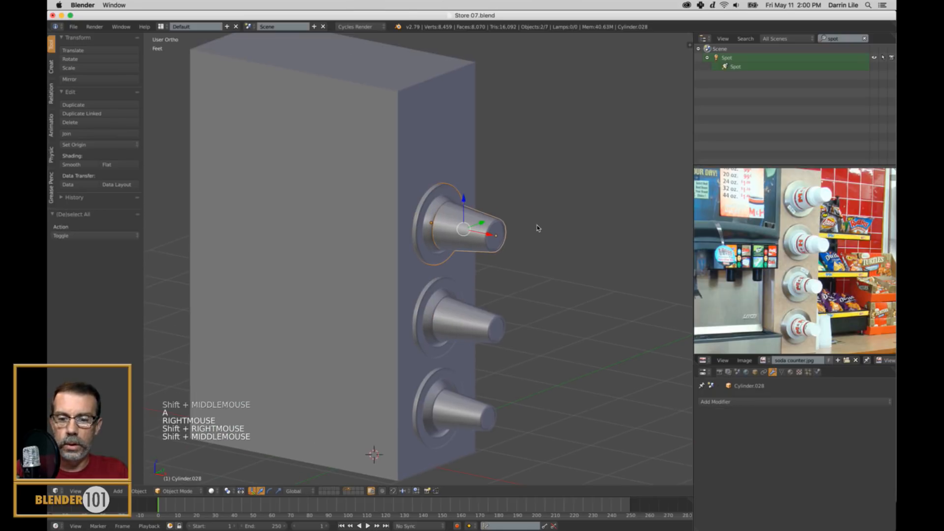
key(KP_3)
key(KP_5)
key(KP_5)
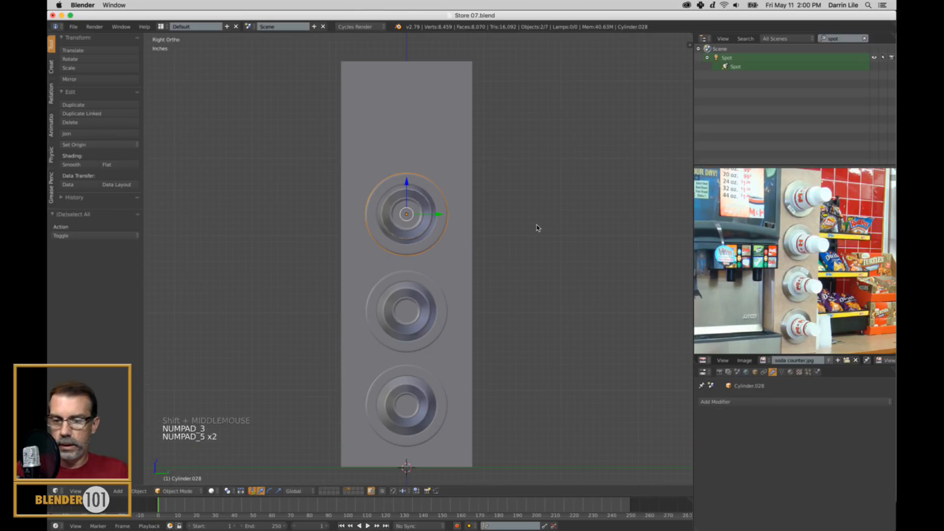
key(z)
key(shift+d)
key(shift+d)
key(z)
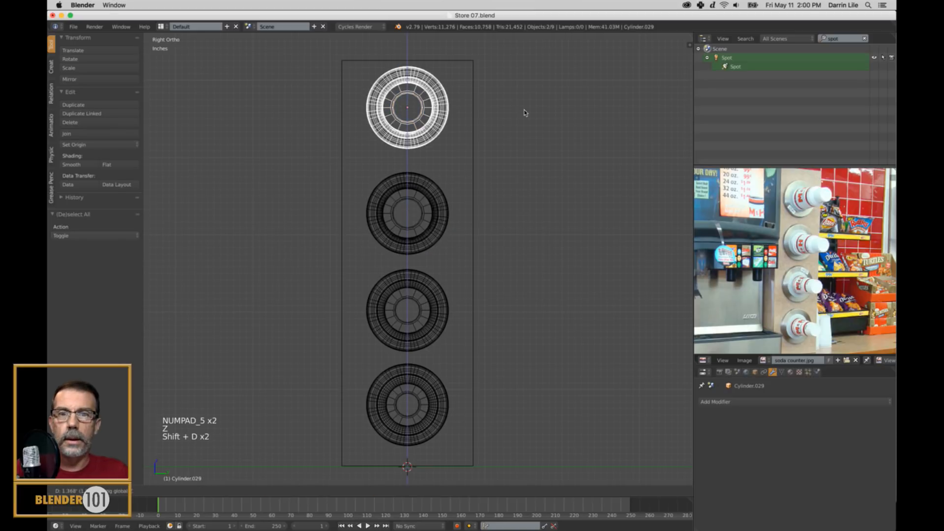
click(524, 124)
key(a)
Return to solid shading in a perspective view of the dispenser and save the file.
scroll(524, 128, down, 3)
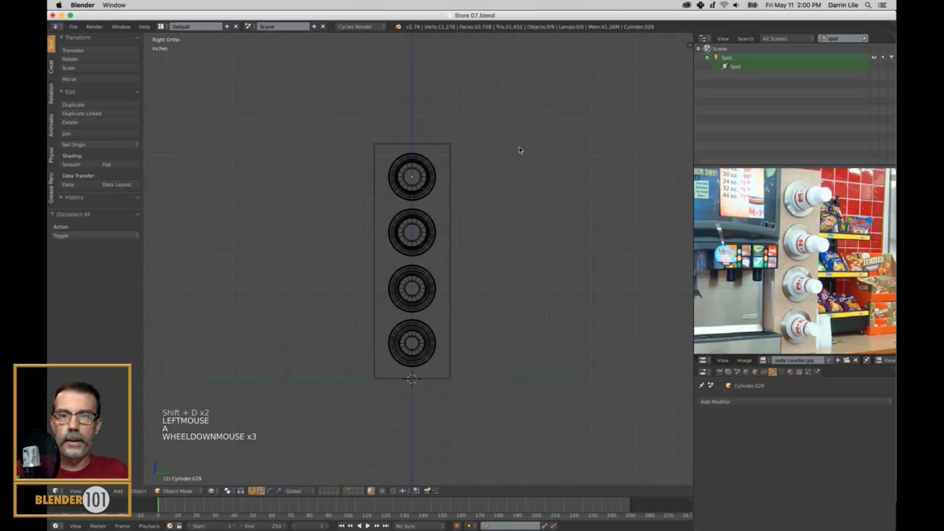
key(z)
mouse_move(483, 167)
middle_down()
mouse_move(504, 174)
mouse_move(514, 196)
middle_up()
scroll(505, 187, down, 3)
key(KP_5)
scroll(506, 196, up, 3)
scroll(518, 196, down, 1)
key(super+s)
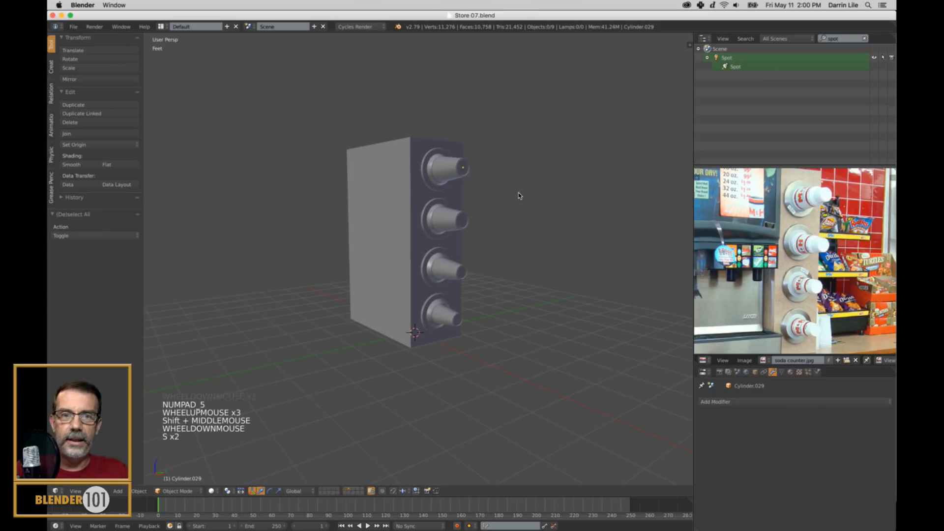
Select every part of the cup dispenser and show the store's layers alongside it.
scroll(516, 195, down, 2)
key(a)
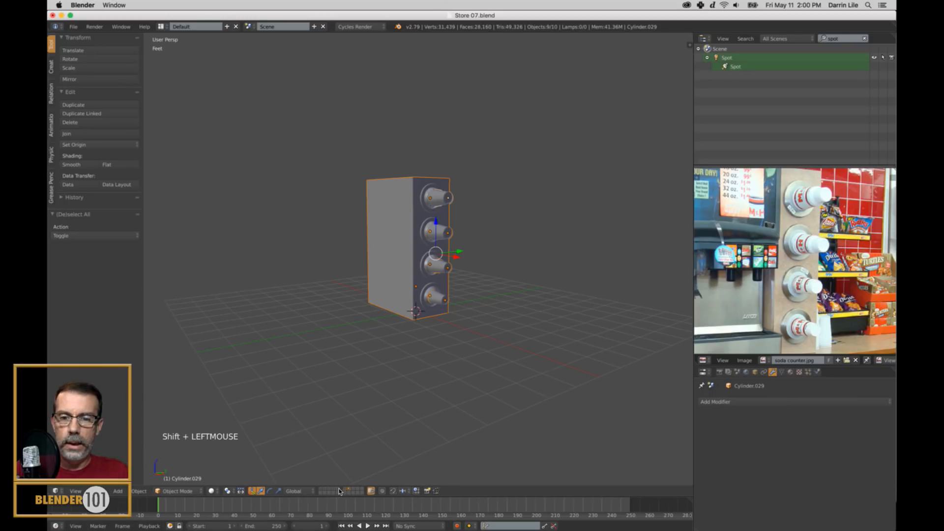
shift+click(329, 490)
shift+click(324, 491)
shift+click(322, 491)
scroll(495, 293, down, 2)
Move the selected dispenser across the store and up until it hangs above the back counter near the coffee machine.
middle_drag(496, 293, 473, 301)
drag(455, 261, 680, 259)
shift+middle_drag(679, 259, 550, 289)
drag(502, 267, 503, 204)
key(KP_Decimal)
middle_drag(502, 299, 516, 303)
drag(519, 281, 350, 271)
scroll(383, 258, down, 1)
drag(334, 229, 329, 224)
shift+middle_drag(556, 304, 454, 327)
shift+middle_drag(529, 368, 537, 375)
Scale the whole dispenser down to about 0.712 and compare it with the reference photo.
key(s)
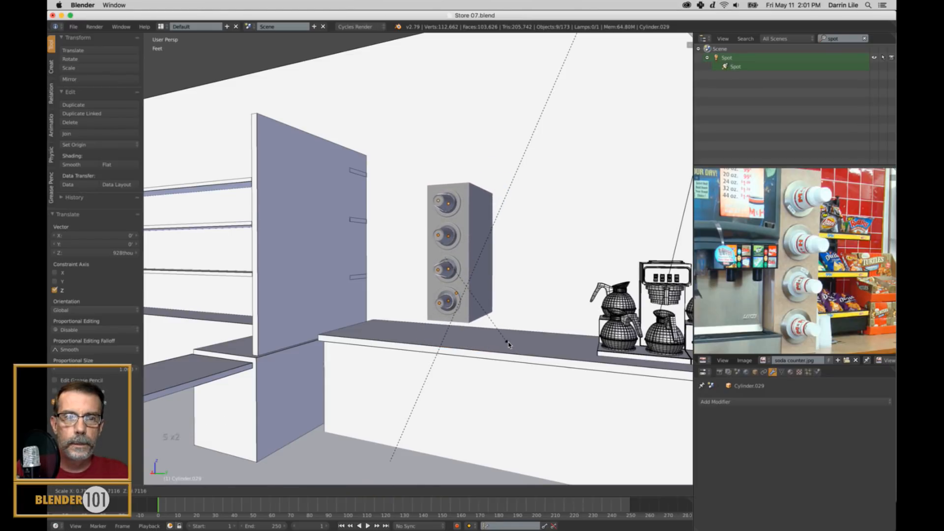
click(511, 339)
scroll(565, 341, down, 2)
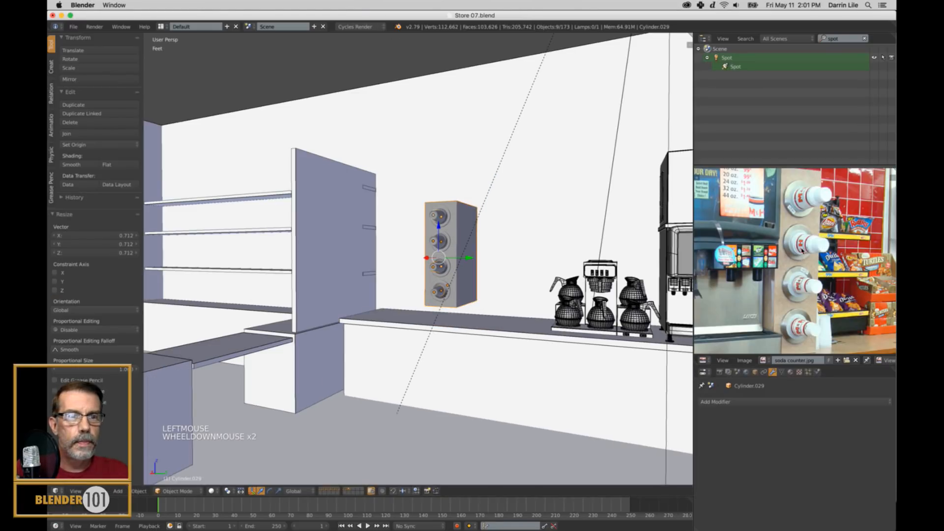
shift+middle_drag(803, 195, 807, 230)
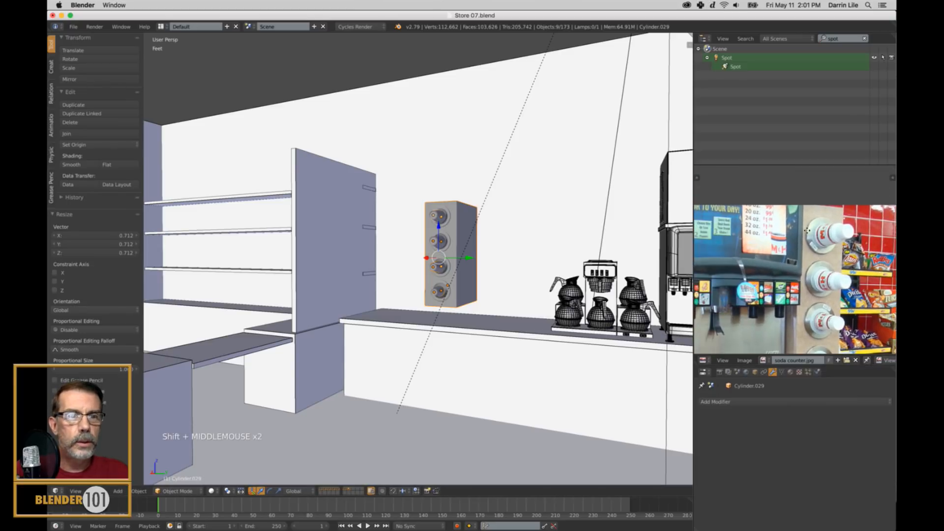
shift+middle_drag(449, 265, 453, 268)
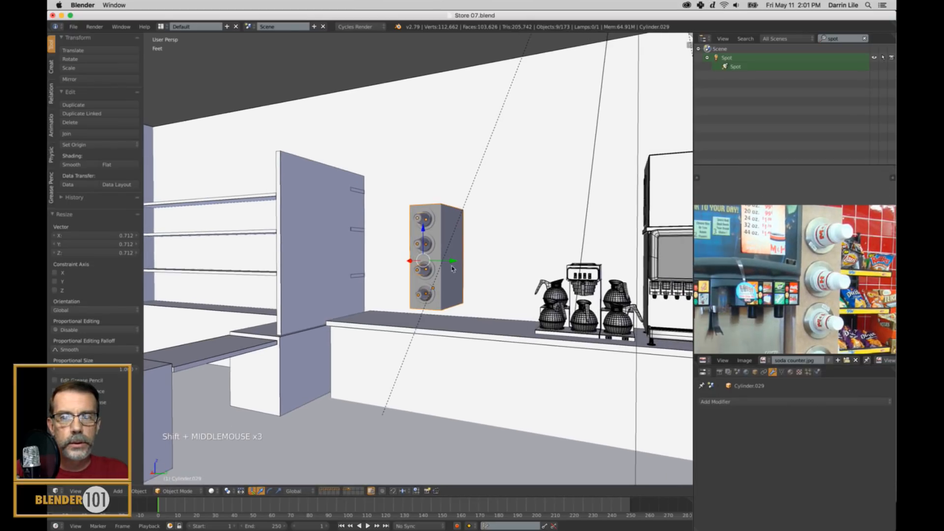
Move the dispenser about 6.27 feet along Y beside the soda machine and lower it about 8.51 inches onto the counter.
drag(453, 261, 650, 290)
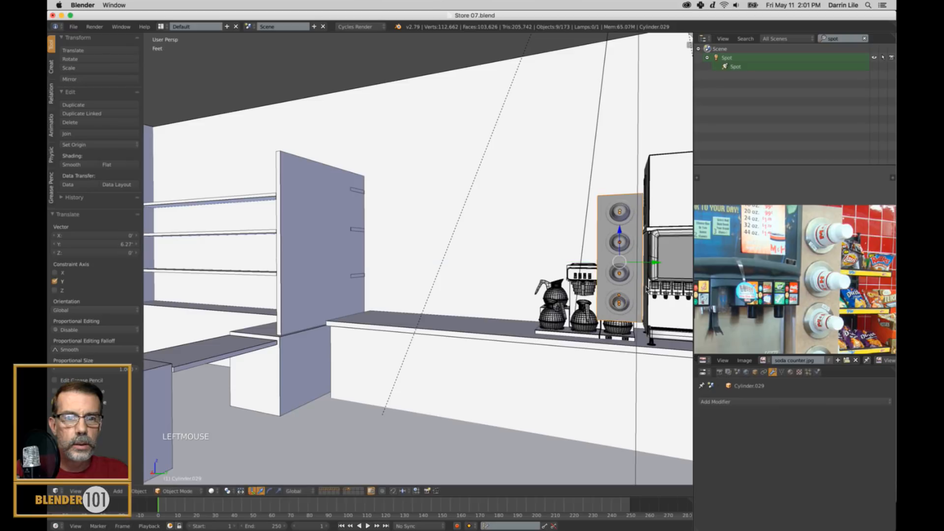
drag(618, 233, 626, 270)
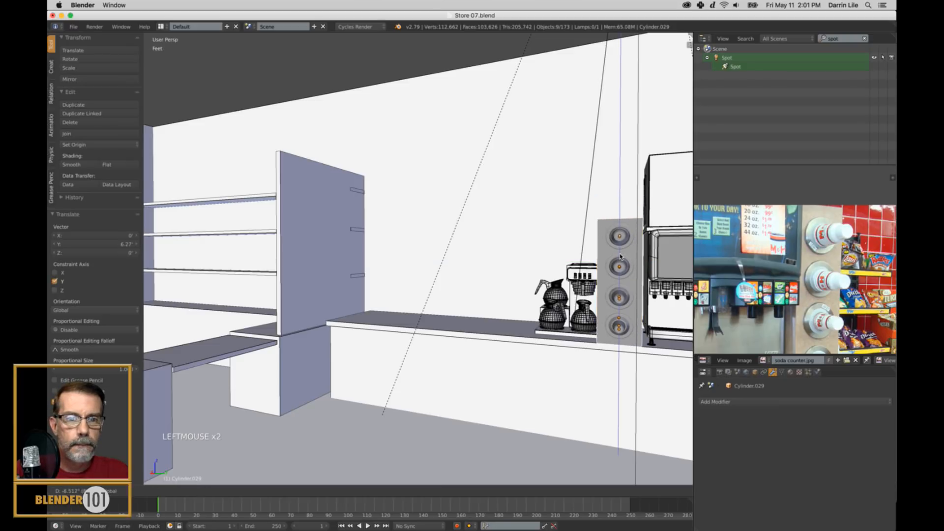
shift+middle_drag(667, 295, 642, 299)
Scale the dispenser down slightly to about 0.94 and adjust its height on the counter.
key(s)
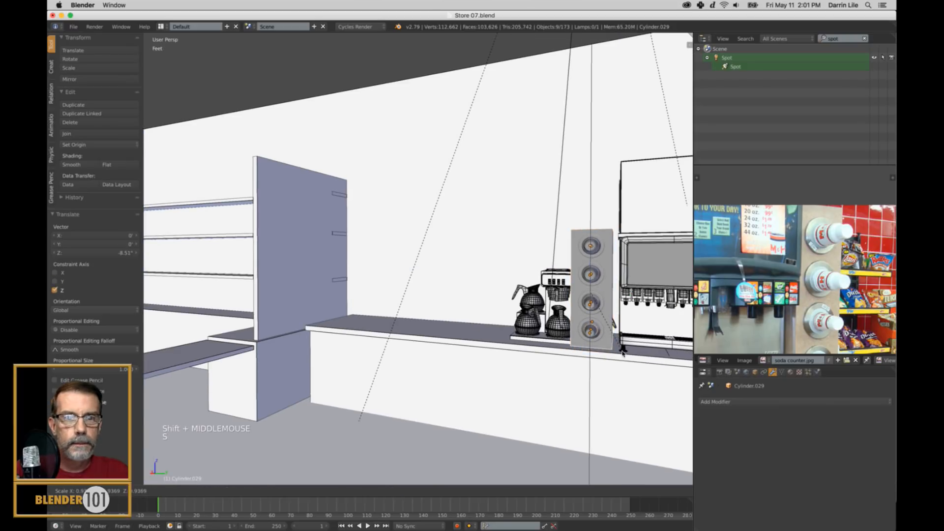
click(590, 261)
drag(590, 260, 591, 268)
key(KP_Decimal)
Shift the dispenser about 1.88 inches along Y and about -4.55 inches along X beside the soda machine.
scroll(597, 290, down, 2)
middle_drag(596, 290, 550, 350)
scroll(533, 356, down, 2)
scroll(533, 353, down, 1)
scroll(534, 353, up, 1)
scroll(549, 350, up, 1)
drag(448, 268, 457, 271)
middle_drag(458, 271, 504, 271)
drag(504, 270, 482, 271)
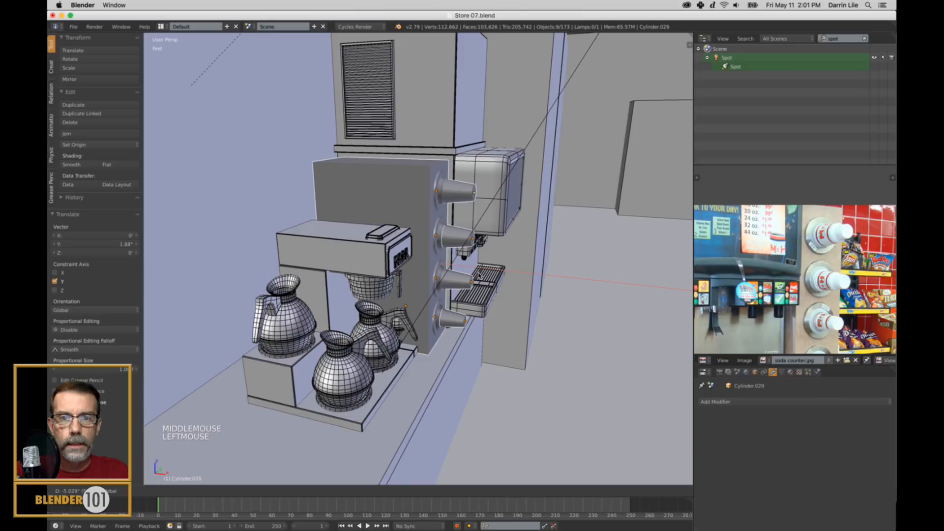
scroll(514, 297, down, 4)
Scale the dispenser up by about 1.03 and raise it slightly so it rests on the counter.
mouse_move(514, 297)
middle_down()
mouse_move(478, 303)
mouse_move(513, 302)
middle_up()
key(s)
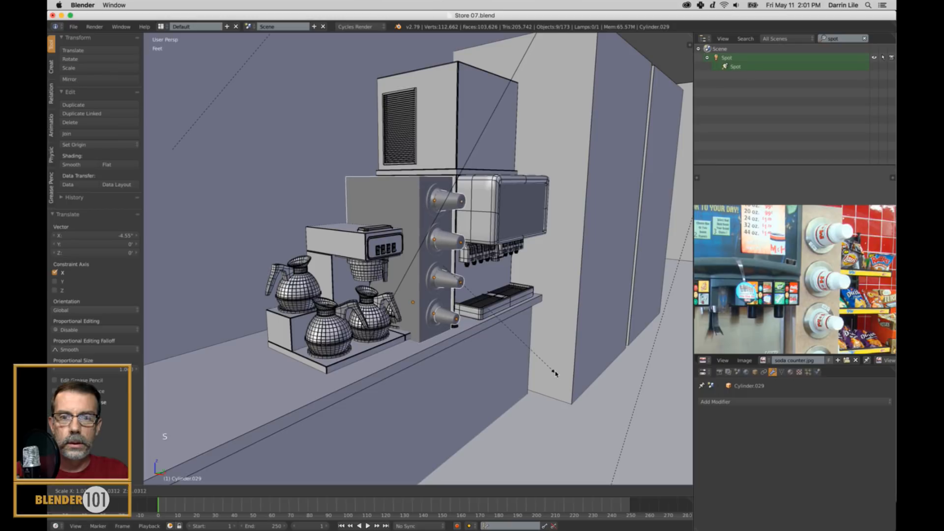
click(557, 373)
drag(443, 235, 444, 223)
scroll(528, 268, down, 3)
middle_drag(528, 268, 516, 250)
Clear the outliner search, select the Coffee Machine parent object and move it about -1.57 feet along Y.
click(864, 38)
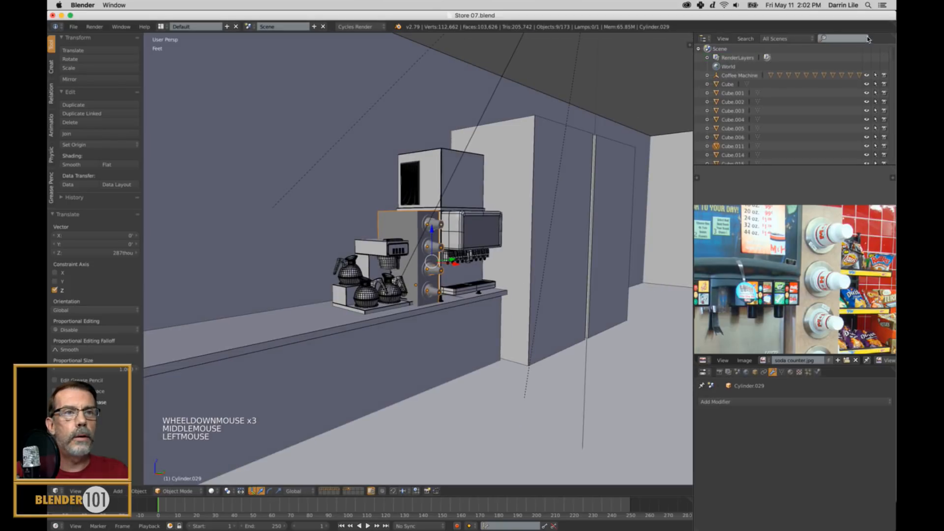
click(740, 76)
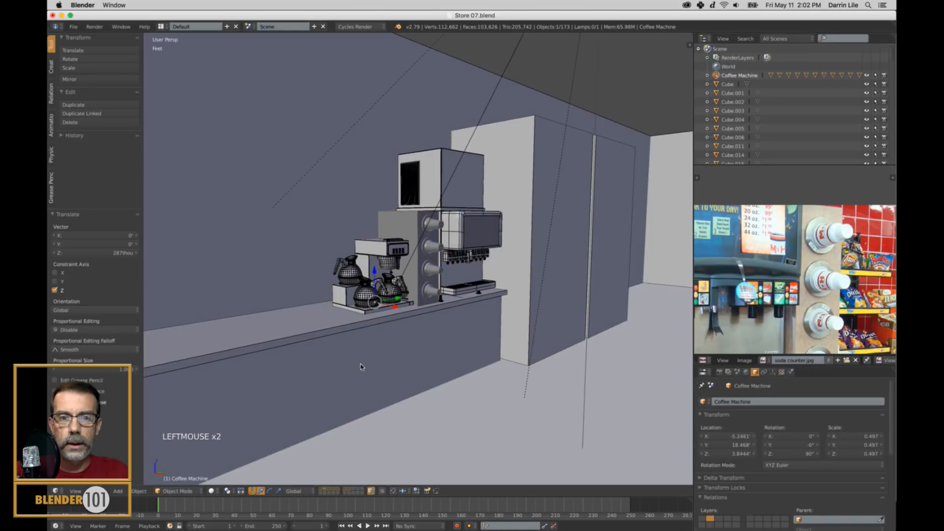
drag(401, 299, 366, 318)
scroll(433, 326, down, 1)
middle_drag(434, 326, 427, 329)
scroll(439, 333, up, 2)
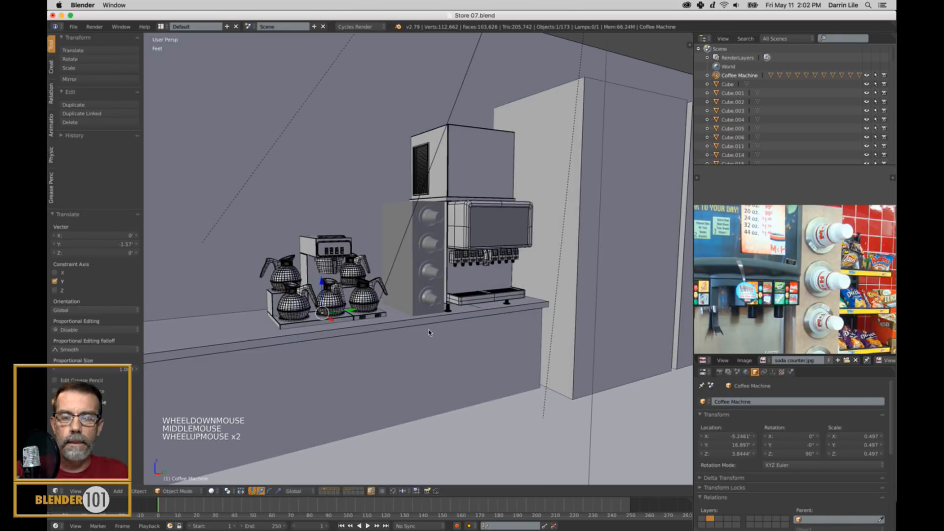
scroll(429, 333, up, 1)
Show only the dispenser's layer, select all of its parts and assign them to the sixth layer.
click(347, 490)
shift+click(350, 492)
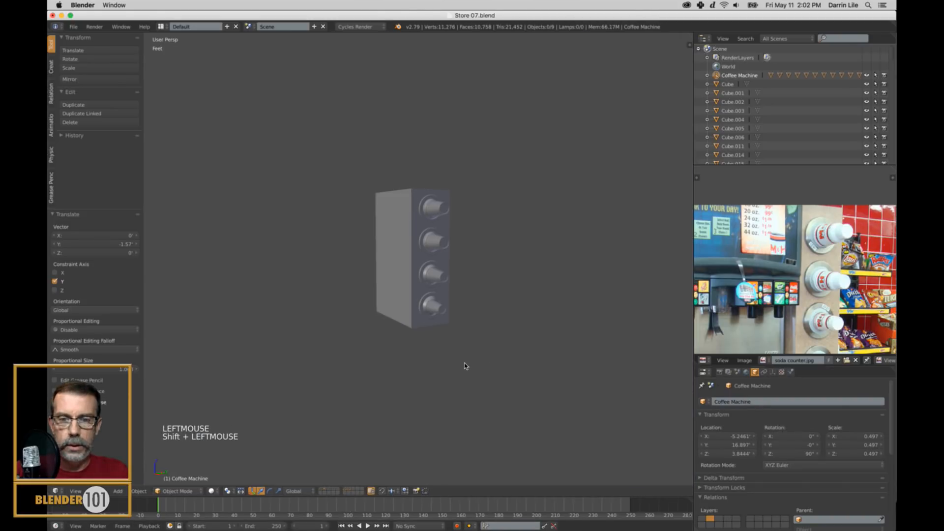
key(m)
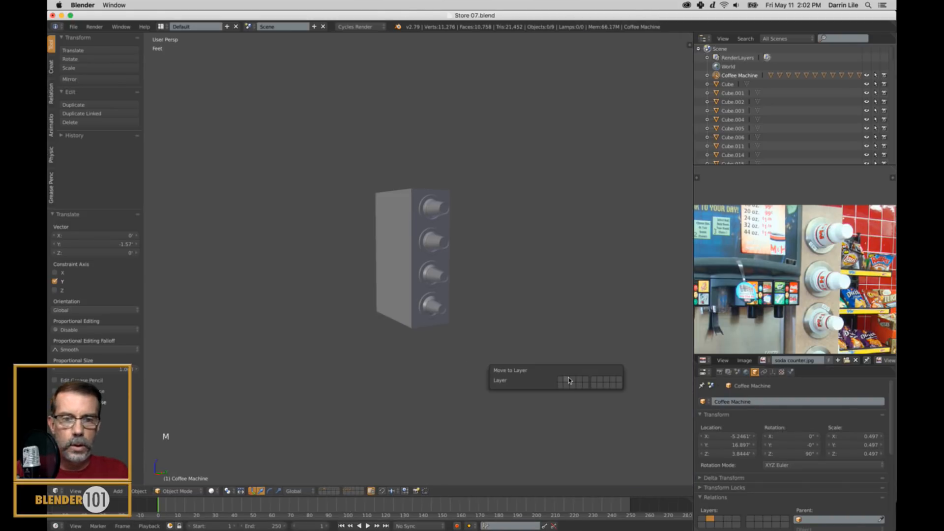
click(595, 383)
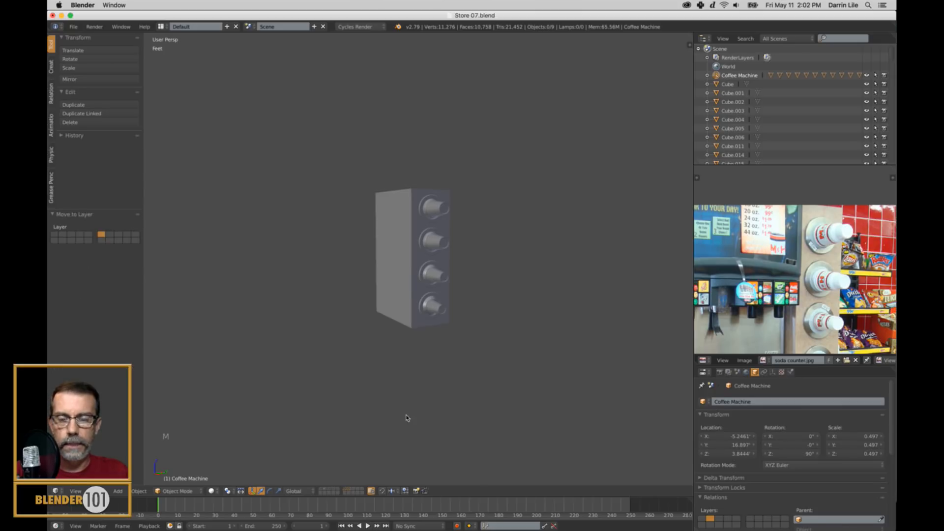
scroll(427, 396, up, 2)
shift+middle_drag(428, 397, 422, 367)
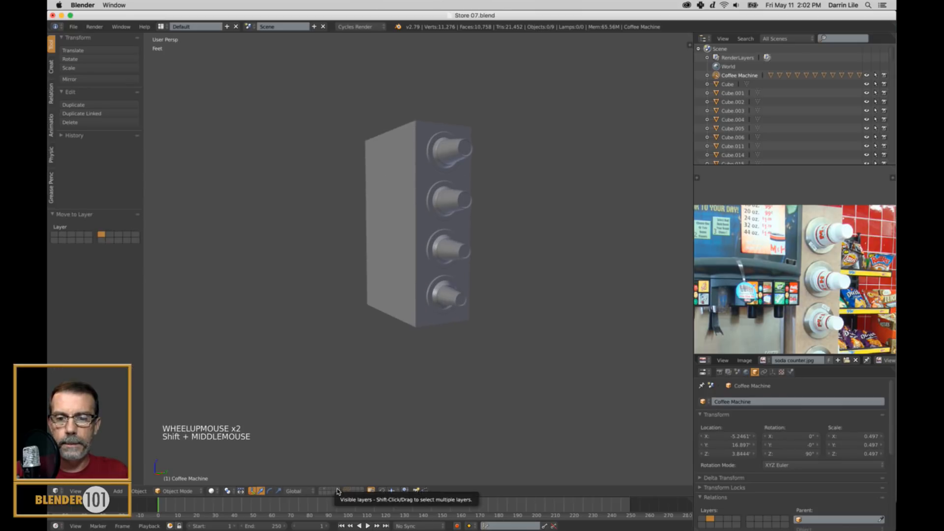
key(a)
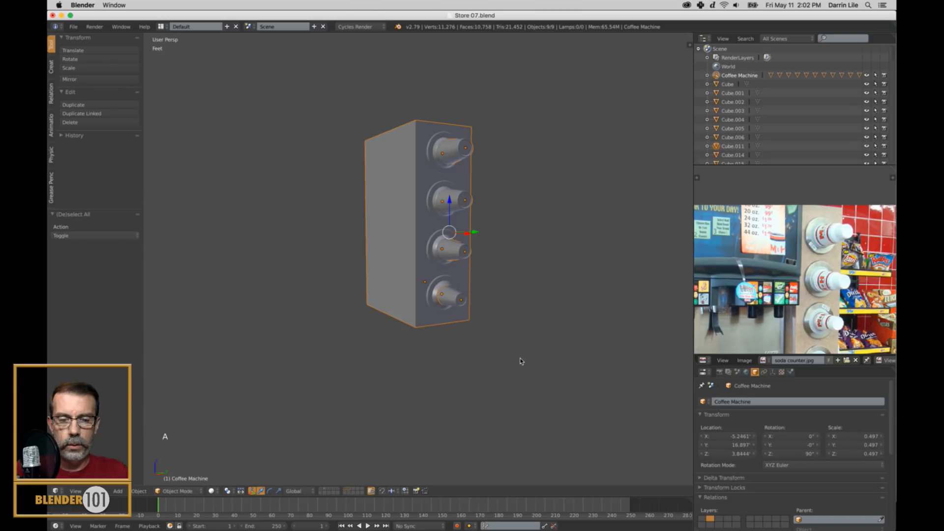
key(m)
click(623, 374)
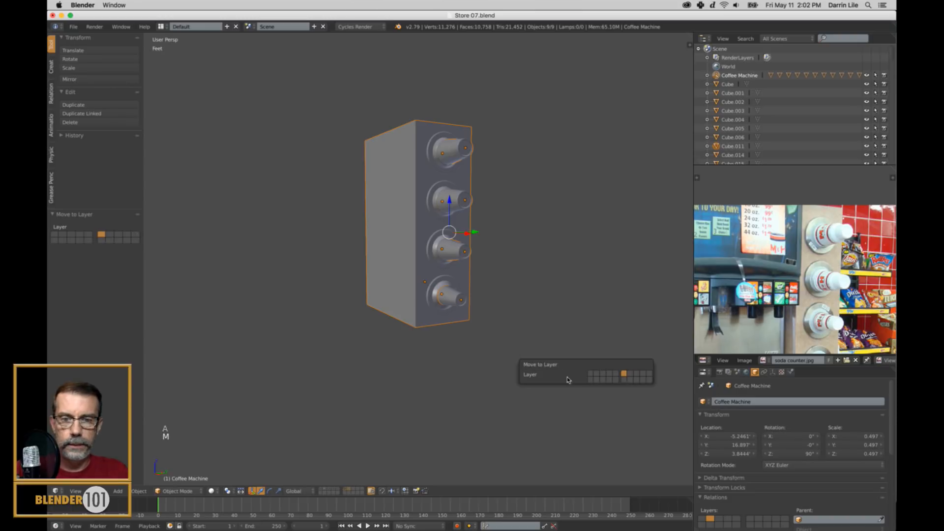
Show the store and equipment layers together with the dispenser again and deselect everything.
shift+click(334, 489)
shift+click(329, 488)
shift+click(323, 491)
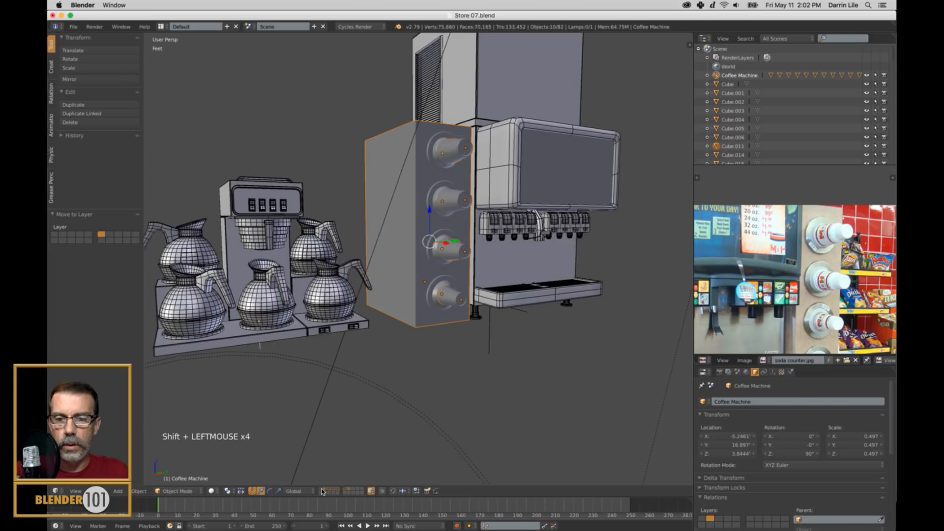
shift+click(320, 491)
scroll(431, 296, down, 2)
mouse_move(431, 297)
middle_down()
mouse_move(450, 305)
mouse_move(442, 295)
middle_up()
key(a)
scroll(440, 299, down, 2)
scroll(442, 295, up, 2)
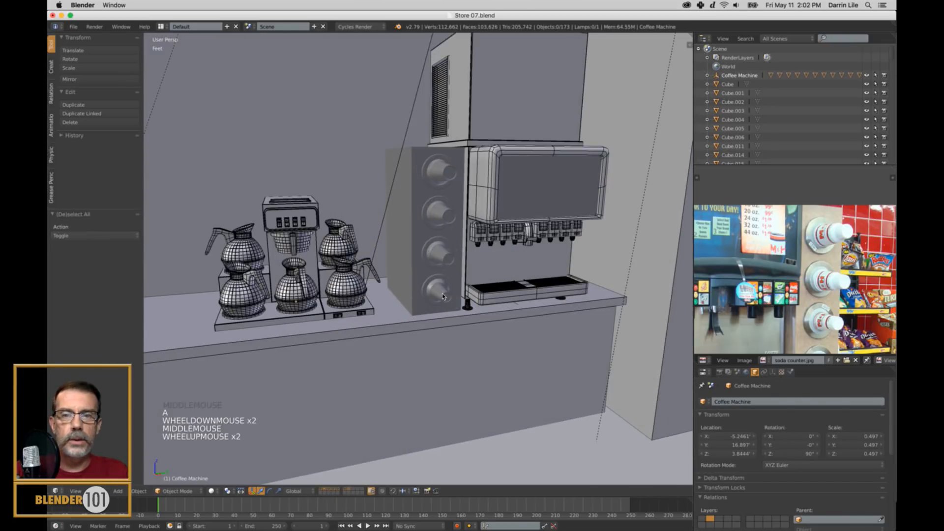
Select the dispenser's box together with its flanges and cups in the store view.
right_click(432, 284)
shift+right_click(433, 281)
shift+right_click(438, 252)
shift+right_click(438, 212)
shift+right_click(447, 177)
shift+right_click(436, 219)
shift+right_click(409, 238)
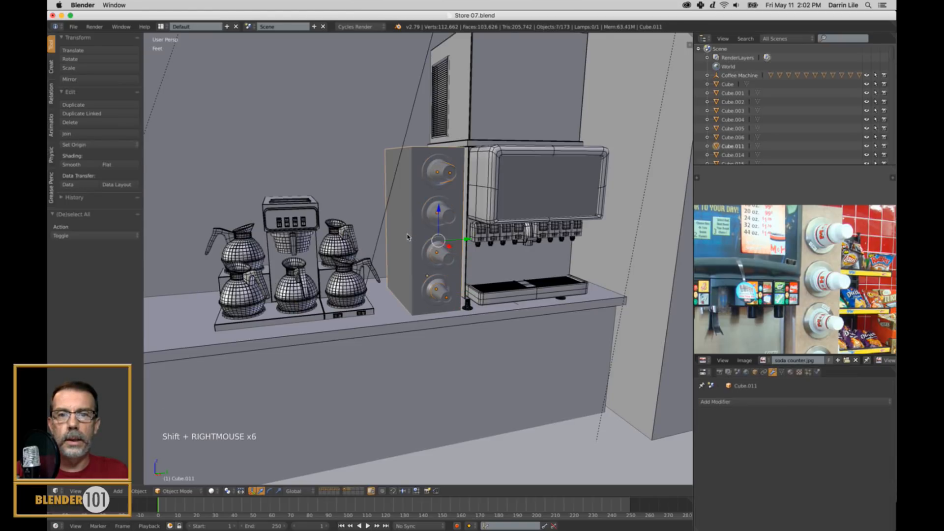
Try to shift the selected dispenser parts about -3.5 inches along Y, and undo the move.
drag(473, 242, 451, 242)
scroll(796, 275, down, 2)
mouse_move(796, 275)
middle_down()
mouse_move(801, 265)
mouse_move(806, 272)
middle_up()
scroll(802, 265, up, 3)
scroll(801, 284, up, 3)
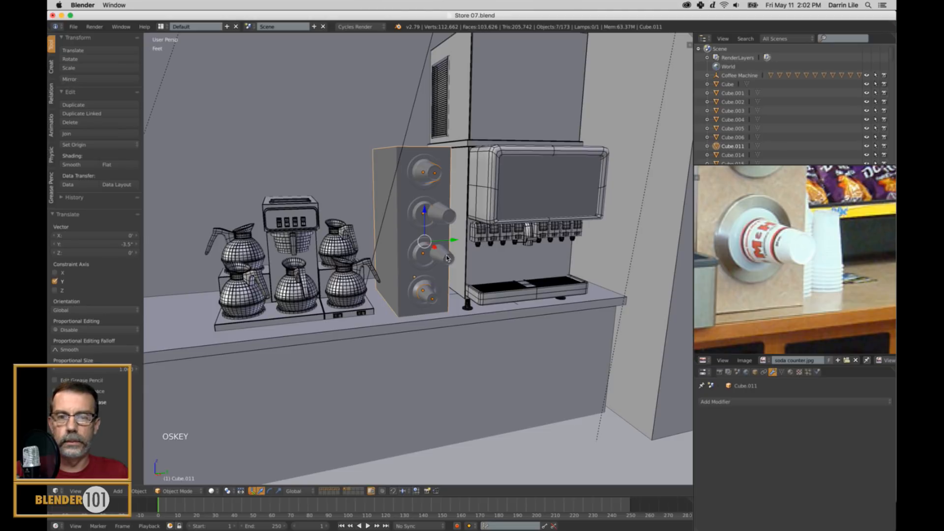
key(super+z)
Add the two middle cups to the selection, shift the whole dispenser along Y away from the soda machine, and deselect it.
shift+right_click(451, 222)
shift+right_click(451, 224)
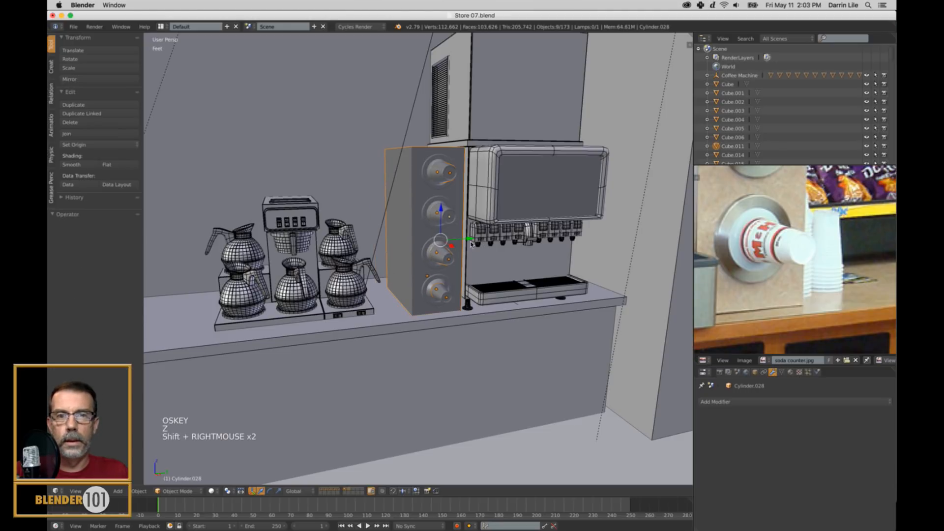
shift+right_click(426, 229)
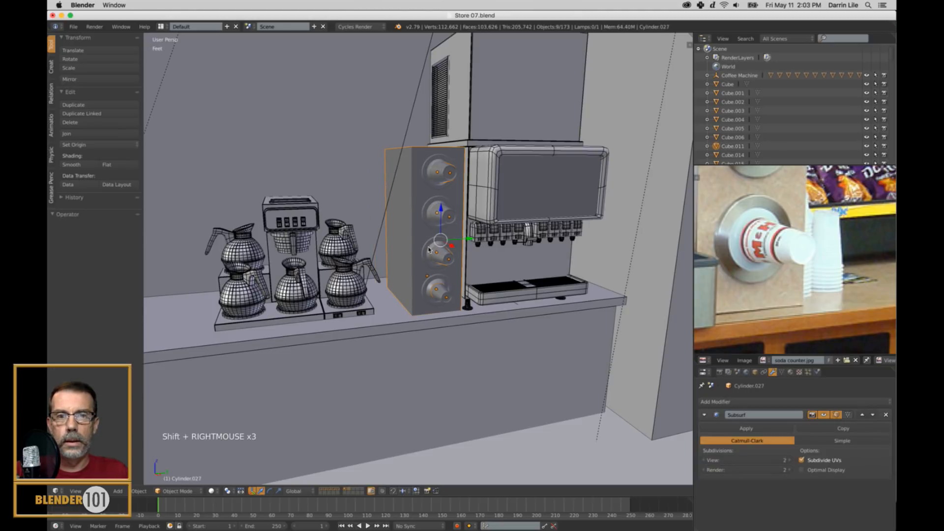
drag(470, 240, 457, 246)
scroll(458, 266, down, 2)
key(a)
scroll(457, 274, down, 3)
middle_drag(457, 275, 459, 296)
scroll(462, 294, up, 3)
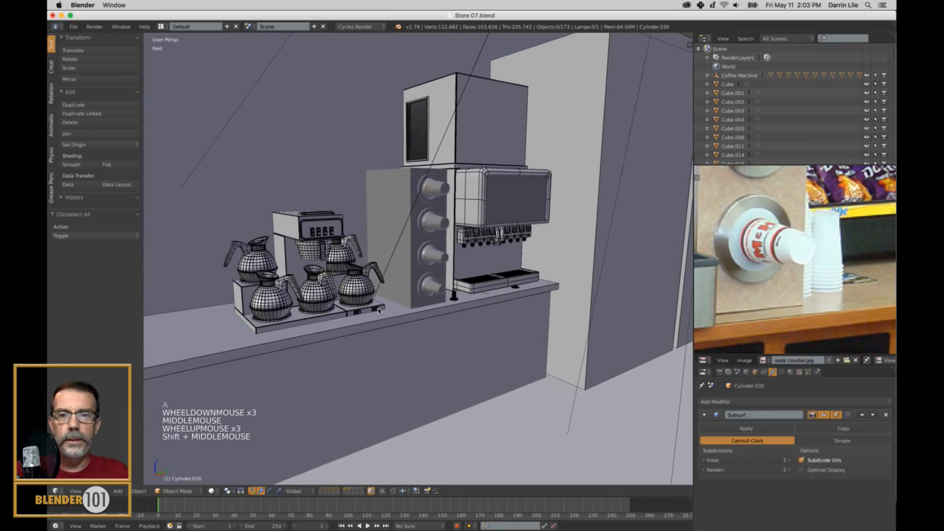
Examine the cabinets under the counter in the reference photo and the matching counter in the store scene.
scroll(790, 300, down, 6)
middle_drag(791, 300, 837, 282)
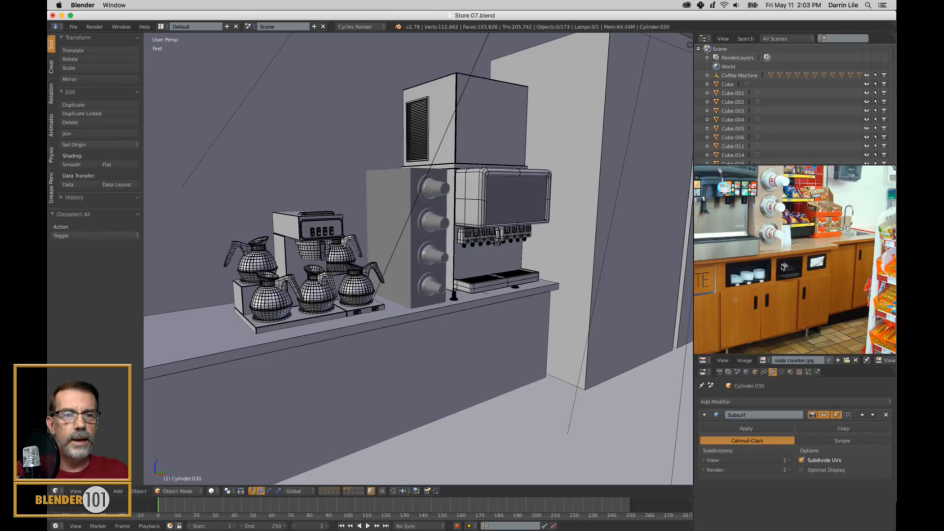
shift+middle_drag(382, 395, 492, 335)
scroll(423, 377, down, 2)
scroll(461, 367, down, 2)
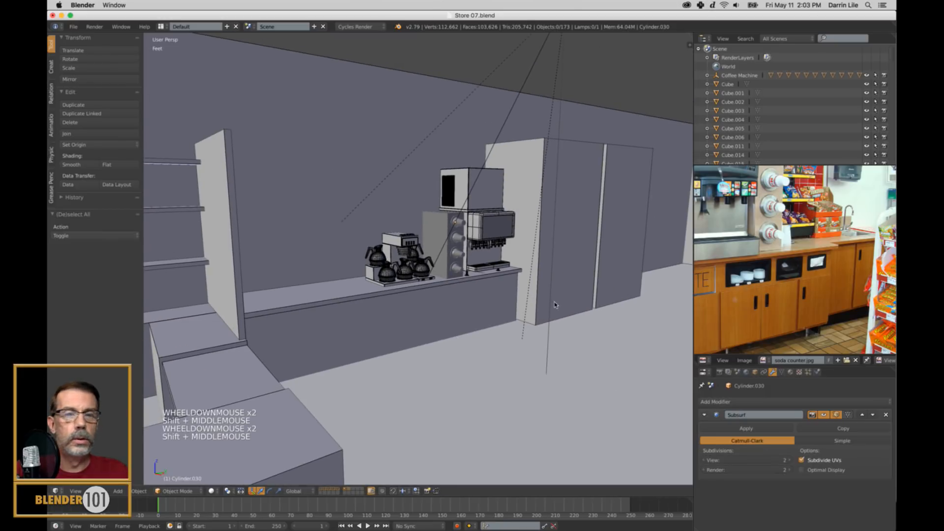
shift+middle_drag(598, 308, 598, 316)
Save the store file over the existing version.
key(super+s)
key(super+s)
click(487, 332)
shift+middle_drag(505, 337, 545, 335)
scroll(493, 333, up, 2)
middle_drag(545, 336, 528, 354)
scroll(545, 337, up, 2)
key(super+s)
key(super+s)
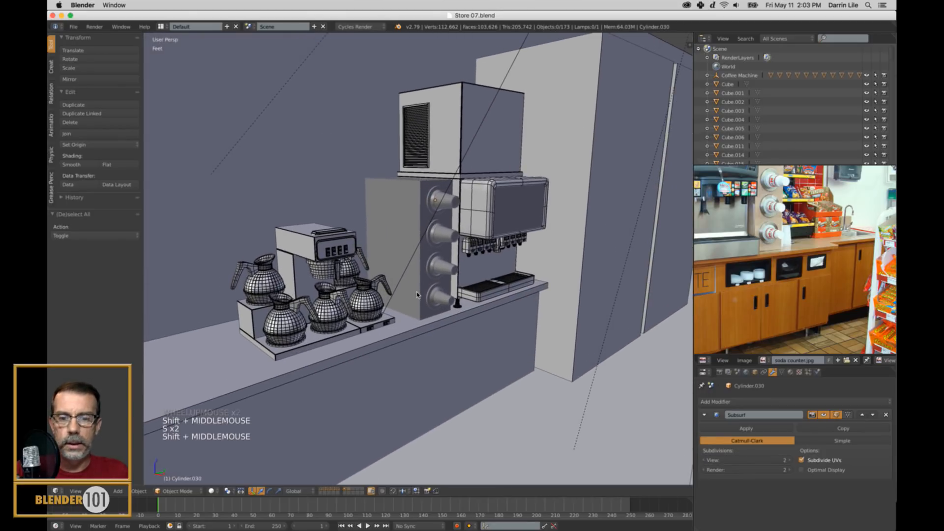
Turn on the Wire display for all objects in the scene and deselect them.
key(a)
click(755, 372)
scroll(721, 451, down, 20)
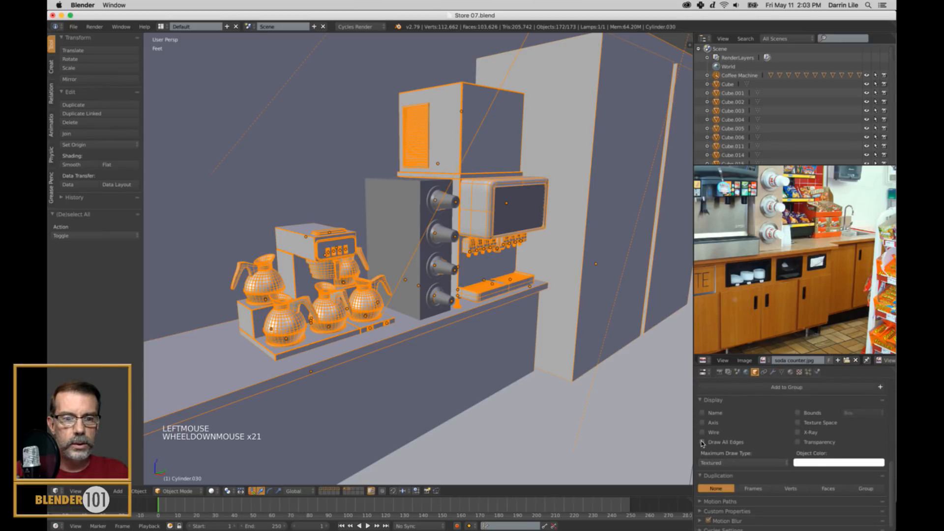
alt+click(702, 432)
key(a)
middle_click(562, 356)
middle_drag(562, 355, 563, 355)
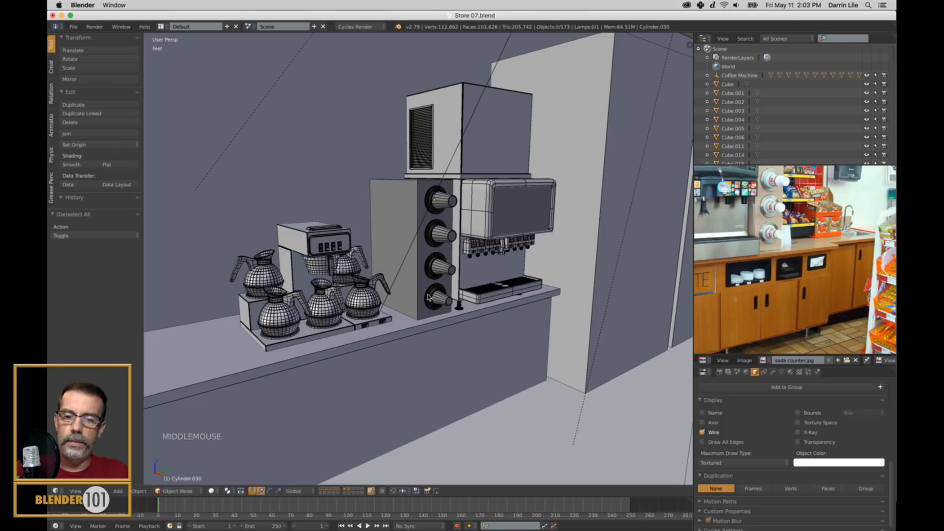
Select all objects with the back wall as the active one, link its material to the selected objects, and deselect everything.
key(a)
shift+right_click(321, 189)
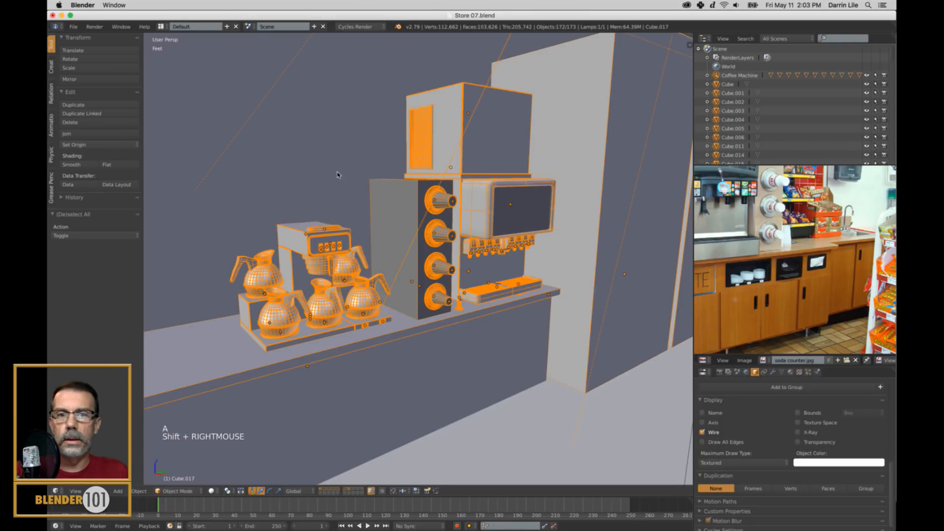
shift+right_click(342, 138)
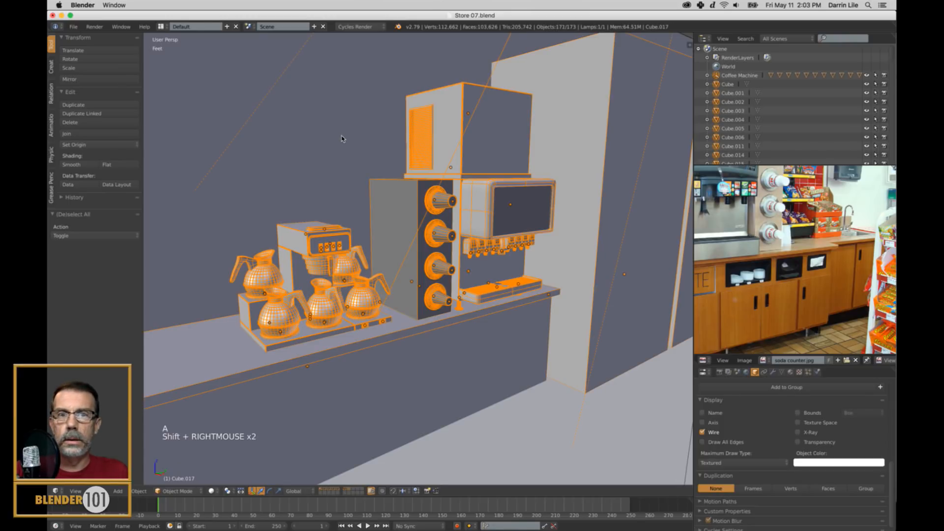
key(ctrl+l)
click(465, 300)
key(a)
Save the finished counter scene over the existing store file.
middle_drag(500, 320, 540, 347)
scroll(511, 325, up, 4)
scroll(563, 325, down, 2)
scroll(561, 343, down, 2)
key(super+s)
click(552, 341)
shift+middle_drag(776, 256, 780, 303)
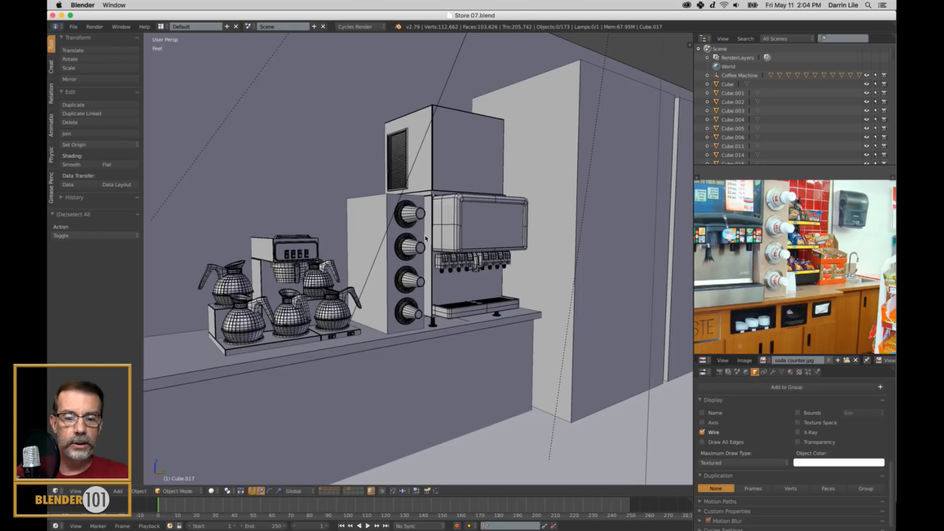
Try ambient occlusion shading in the 3D viewport and switch it off again.
key(n)
click(688, 296)
scroll(558, 377, down, 2)
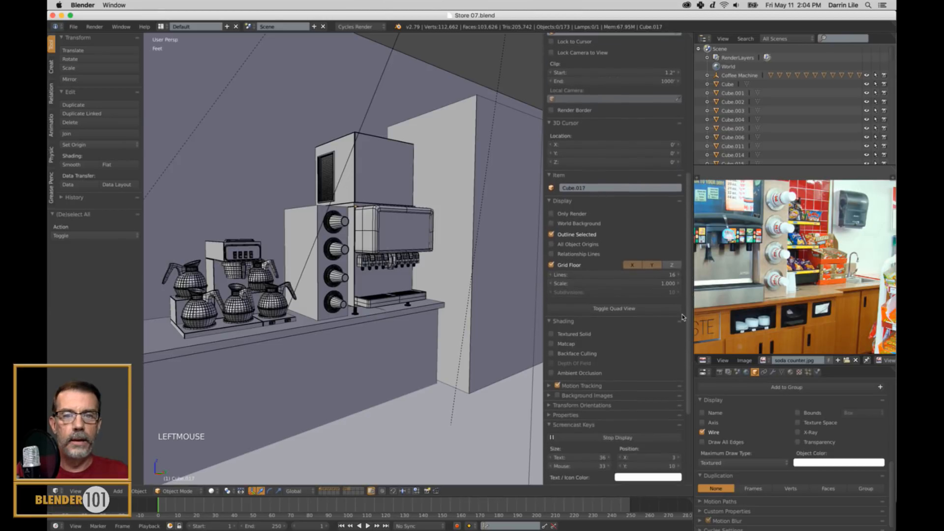
click(552, 373)
key(n)
key(n)
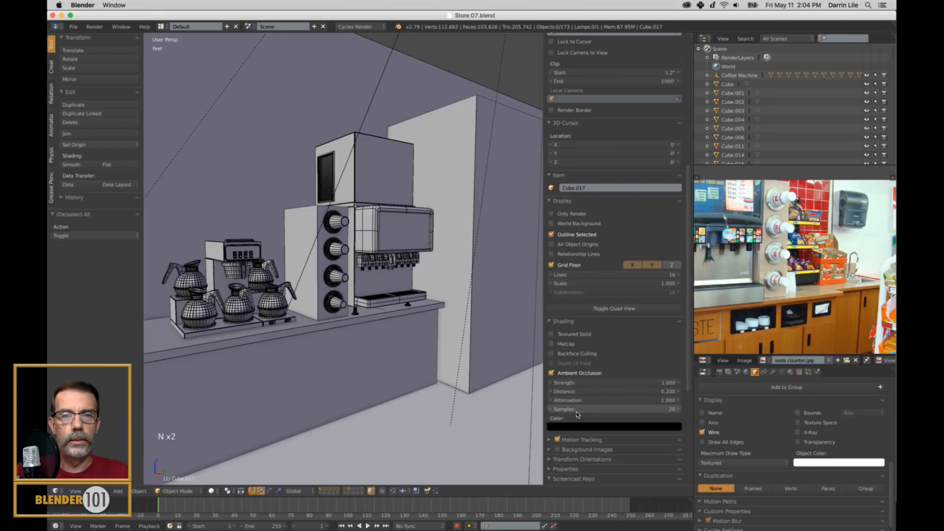
click(551, 373)
key(n)
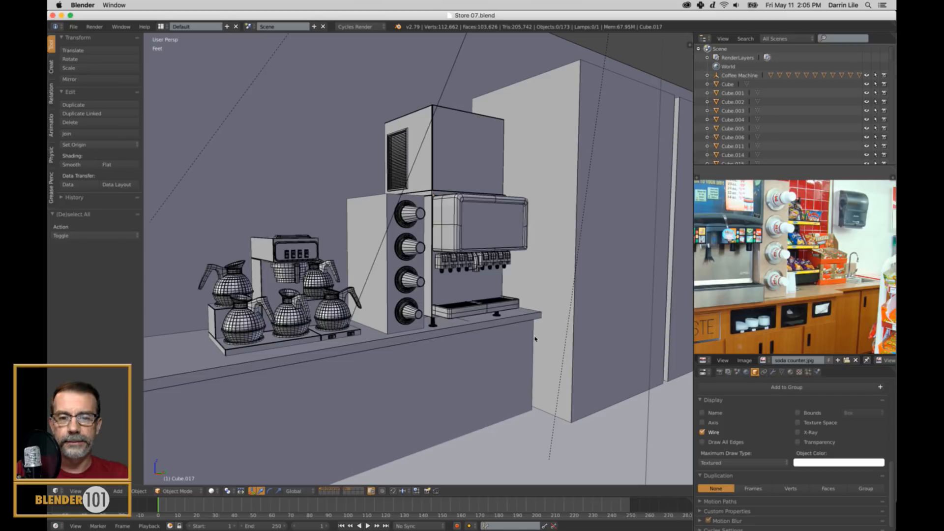
mouse_move(493, 524)
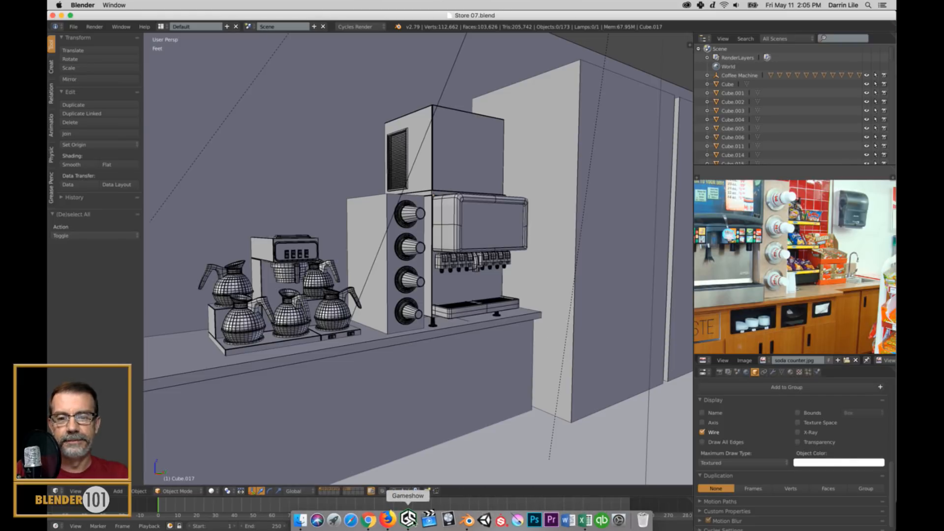